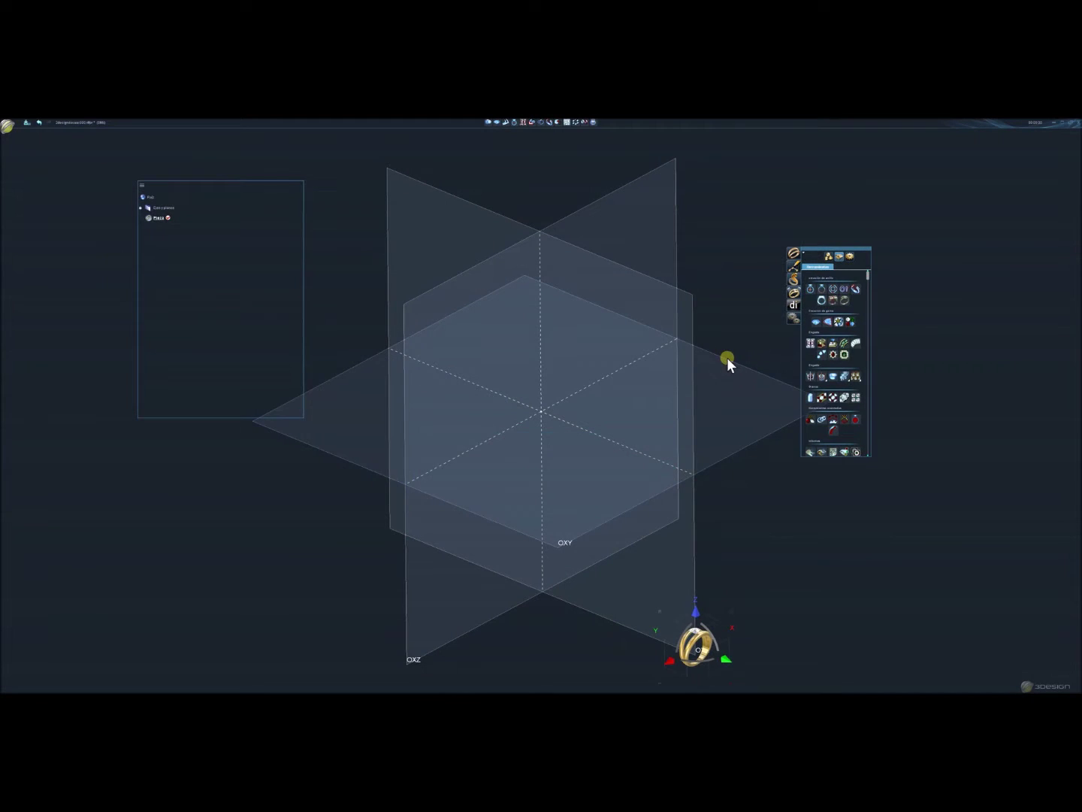
# Select the OXY plane in the viewport as the working plane.
pyautogui.click(726, 374)
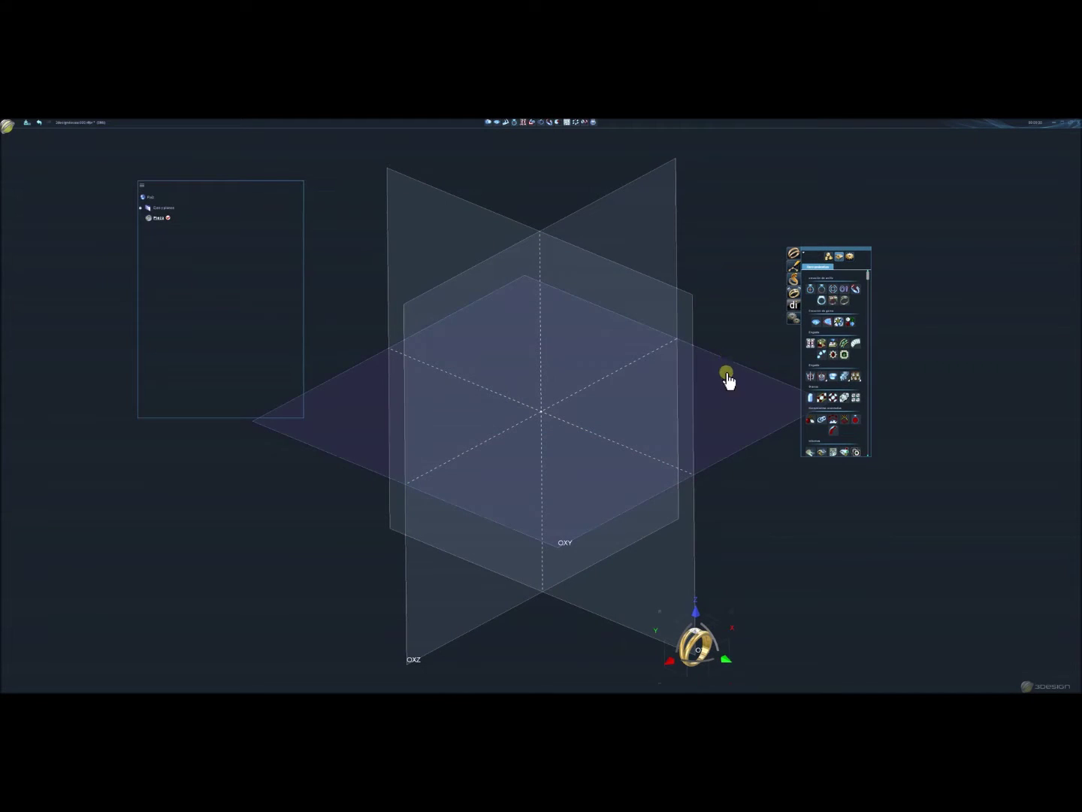
# Add a new pear-cut gem at the origin and apply its edited size.
pyautogui.click(816, 321)
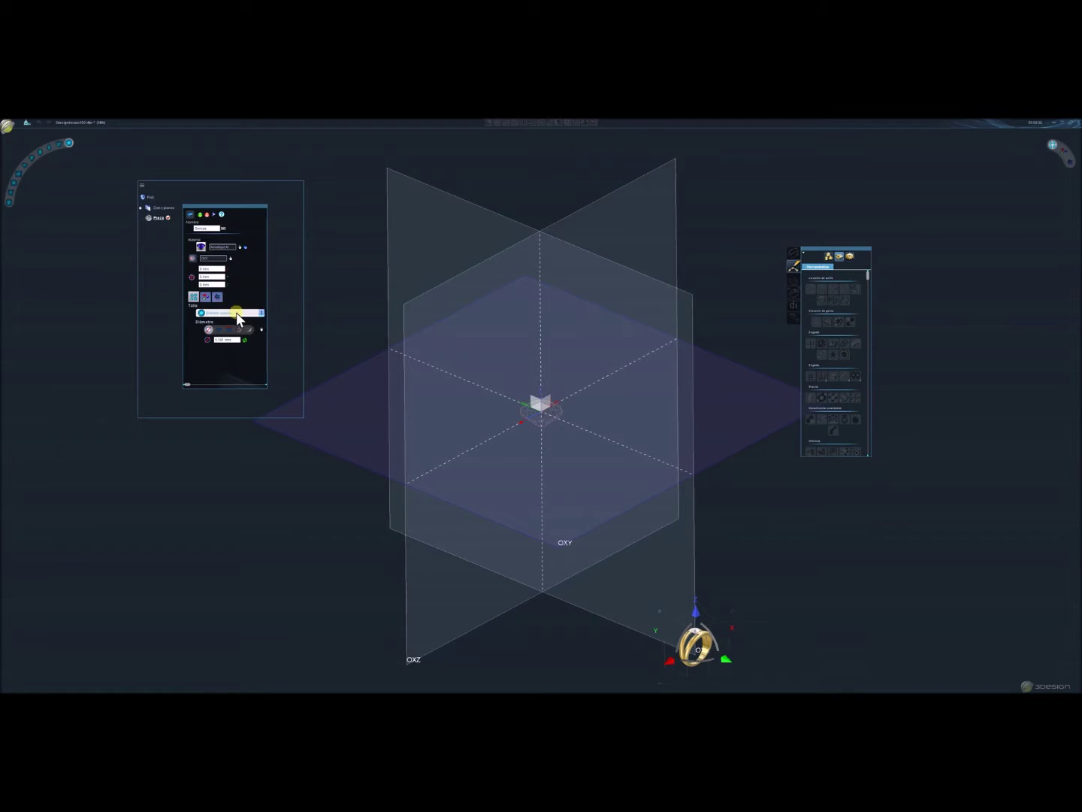
pyautogui.click(240, 313)
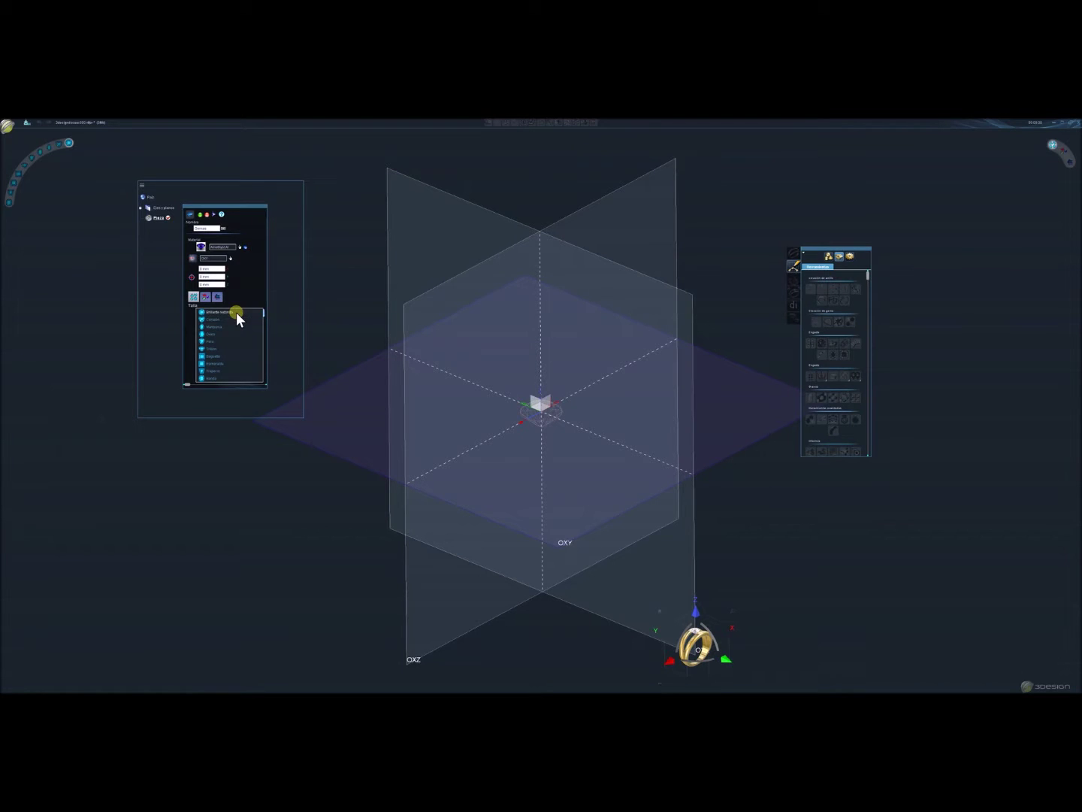
pyautogui.click(212, 346)
pyautogui.doubleClick(218, 331)
pyautogui.press('Return')
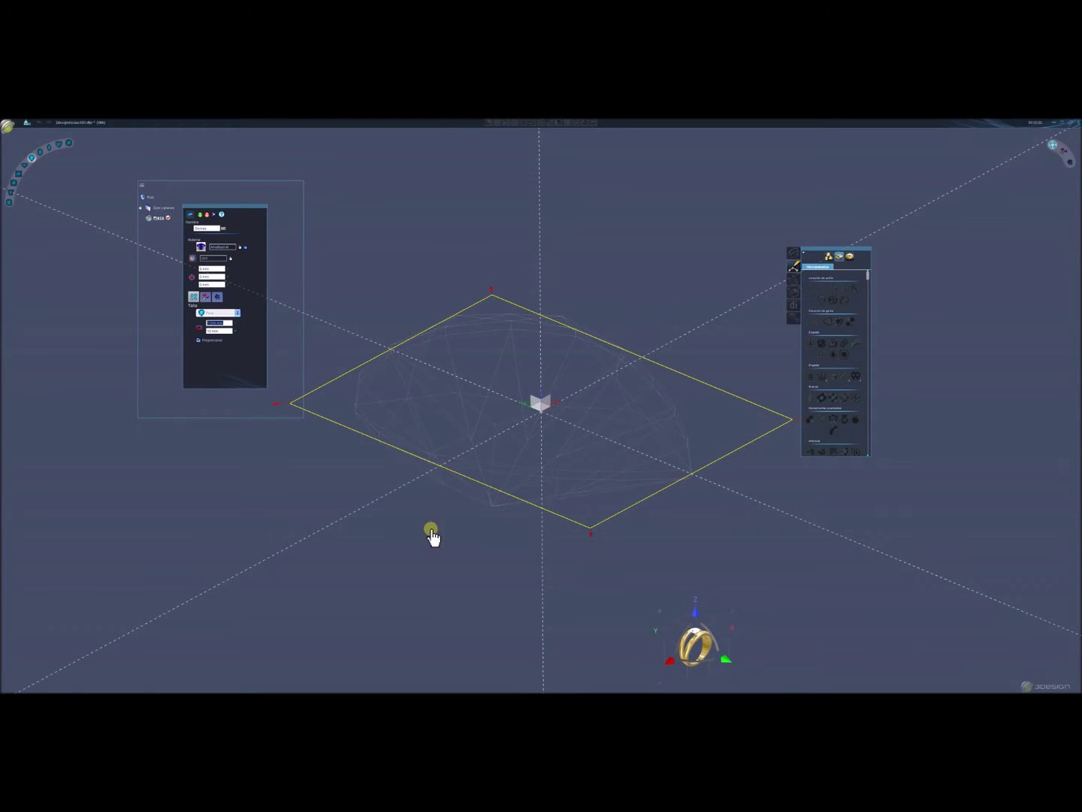
# Validate the purple pear gem, return to the isometric view, and select it.
pyautogui.moveTo(432, 534)
pyautogui.mouseDown(button='middle')
pyautogui.moveTo(554, 348)
pyautogui.moveTo(528, 318)
pyautogui.moveTo(429, 442)
pyautogui.moveTo(208, 510)
pyautogui.mouseUp(button='middle')
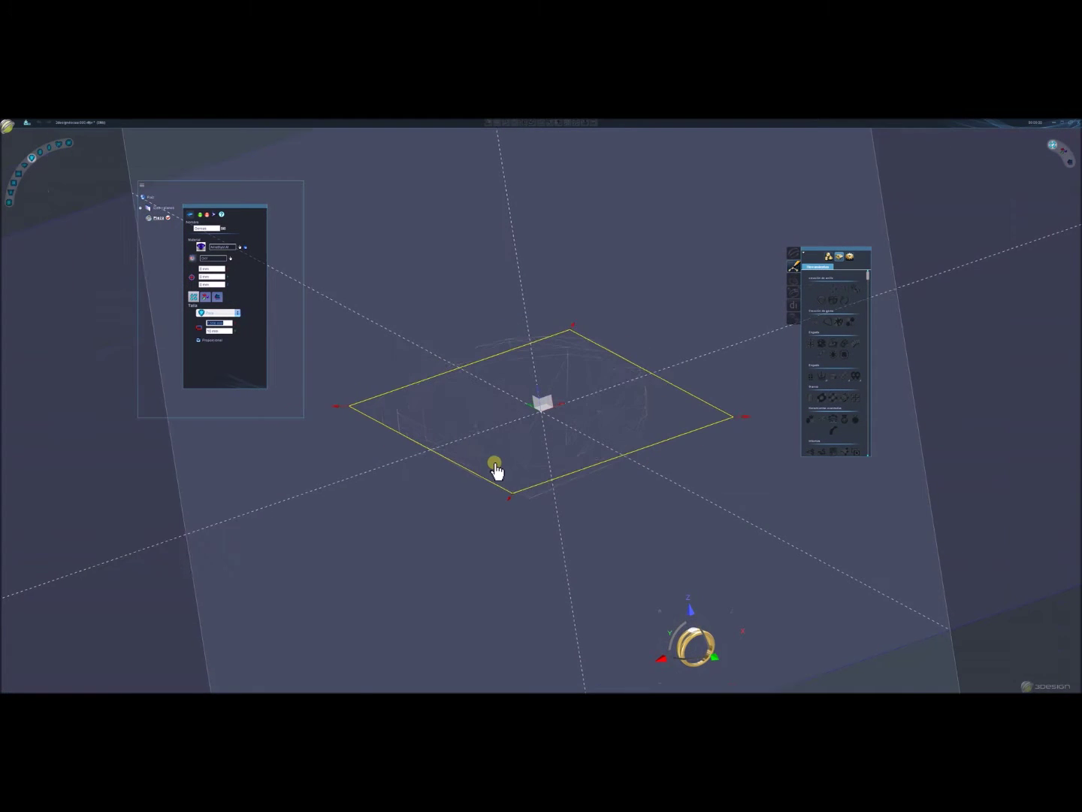
pyautogui.scroll(-5, 497, 464)
pyautogui.click(501, 466)
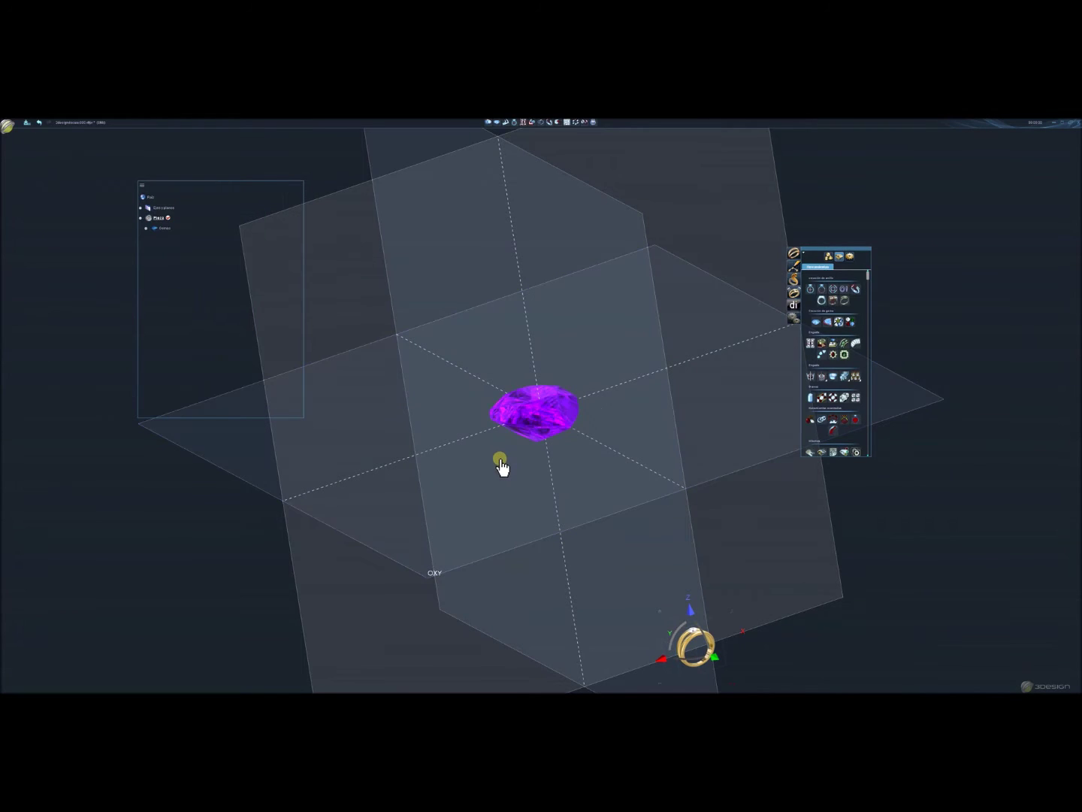
pyautogui.moveTo(657, 477)
pyautogui.mouseDown(button='middle')
pyautogui.moveTo(416, 518)
pyautogui.moveTo(64, 490)
pyautogui.moveTo(396, 586)
pyautogui.mouseUp(button='middle')
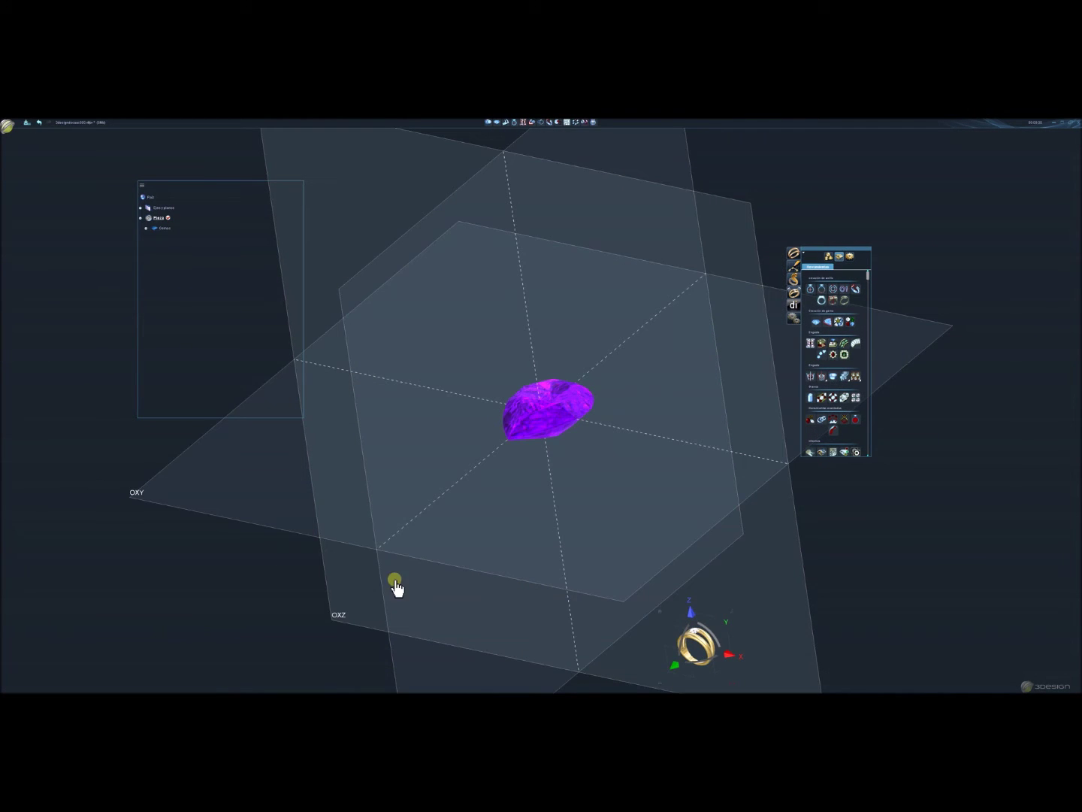
pyautogui.click(654, 611)
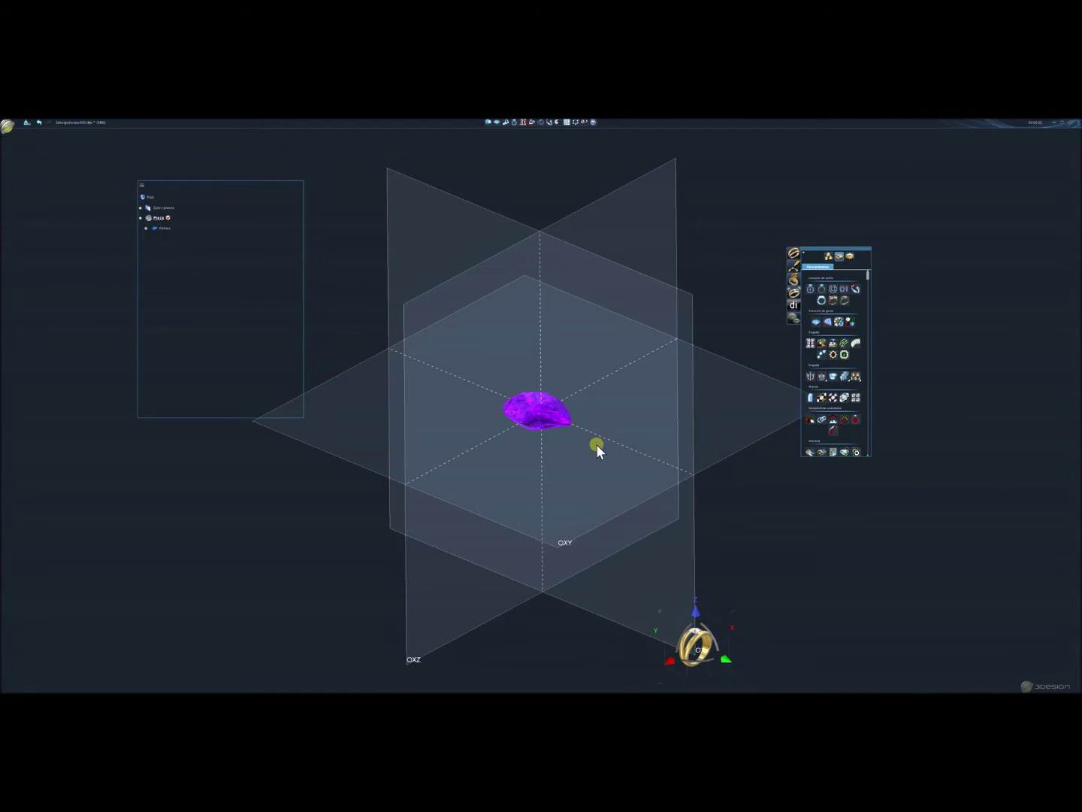
pyautogui.click(563, 416)
pyautogui.scroll(2, 653, 380)
pyautogui.scroll(3, 653, 380)
pyautogui.scroll(2, 654, 383)
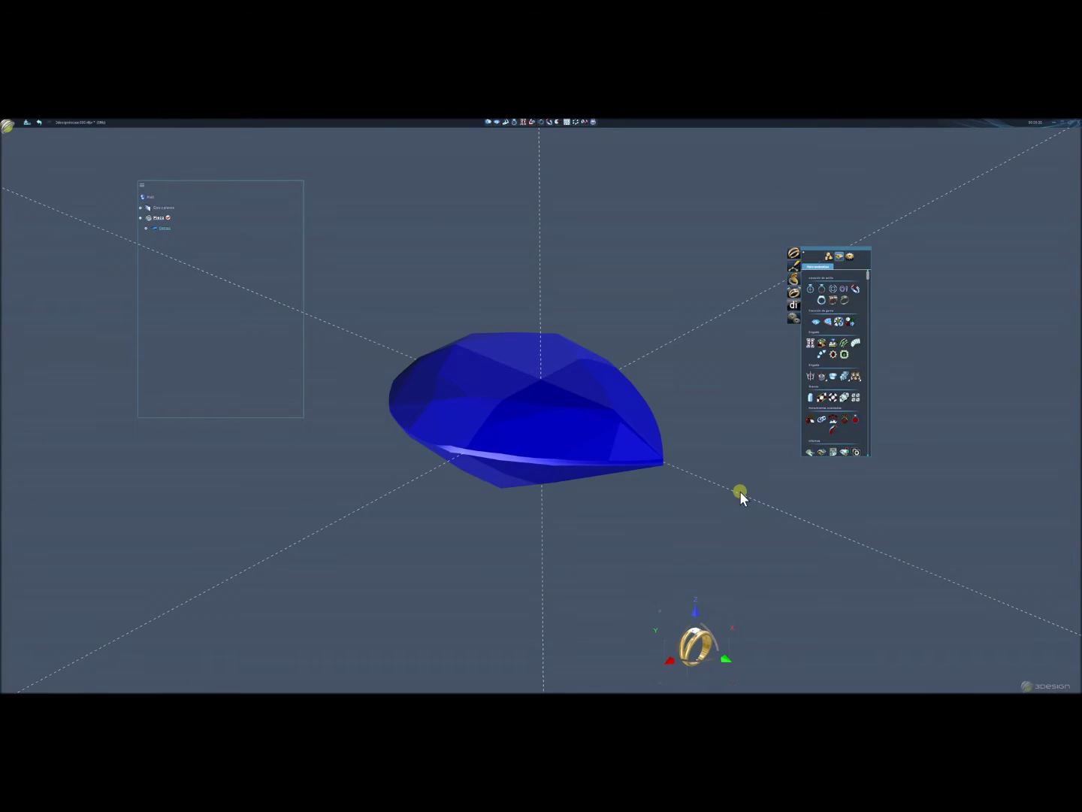
pyautogui.moveTo(742, 493); pyautogui.dragTo(201, 459, button='middle')
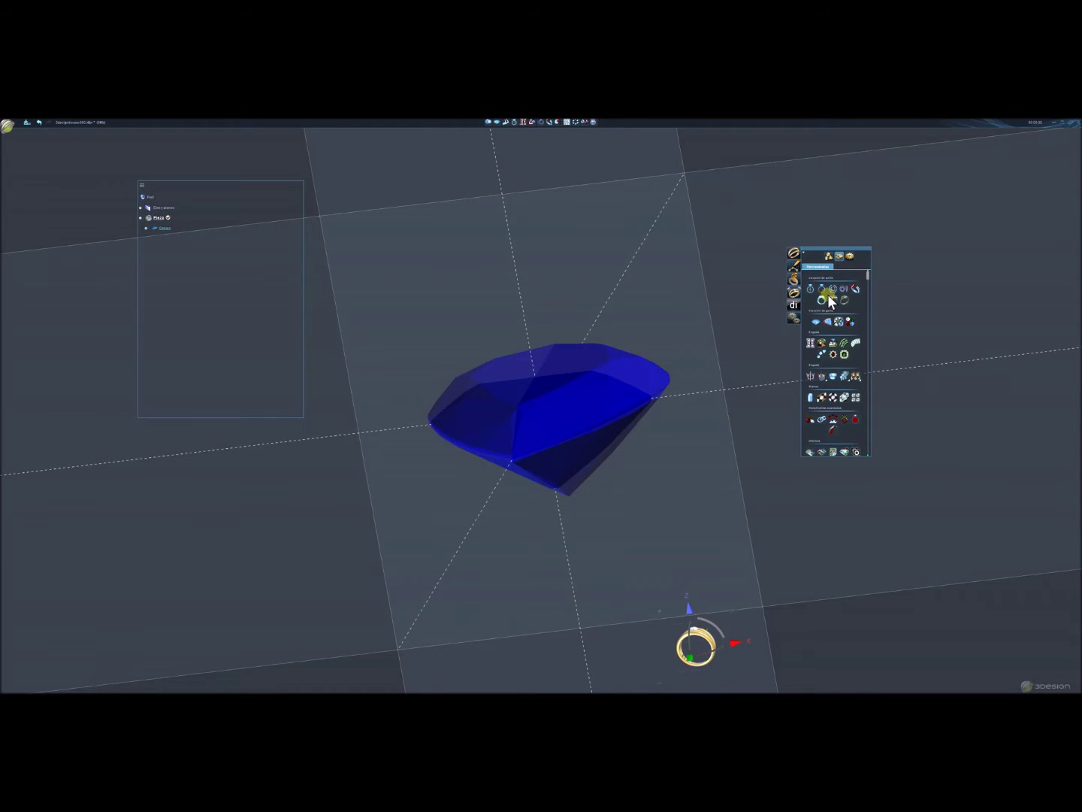
pyautogui.click(810, 377)
pyautogui.click(585, 420)
pyautogui.moveTo(430, 442)
pyautogui.mouseDown(button='middle')
pyautogui.moveTo(612, 371)
pyautogui.moveTo(622, 419)
pyautogui.moveTo(533, 450)
pyautogui.moveTo(506, 444)
pyautogui.mouseUp(button='middle')
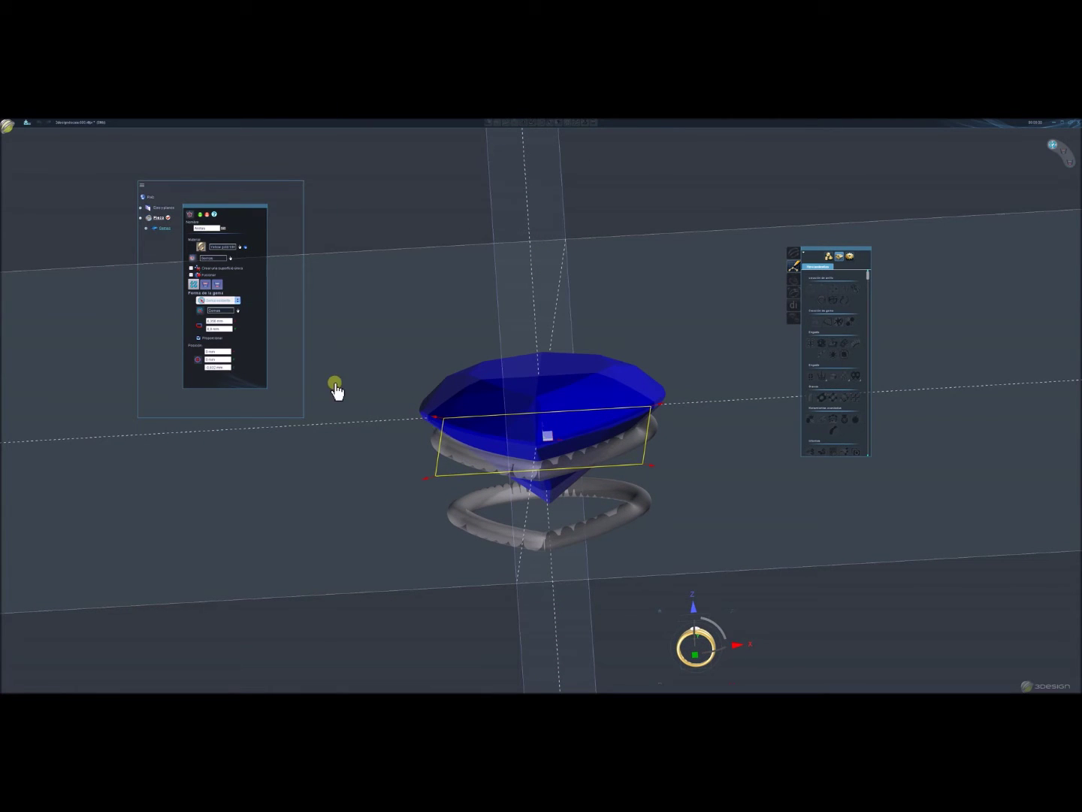
pyautogui.click(209, 284)
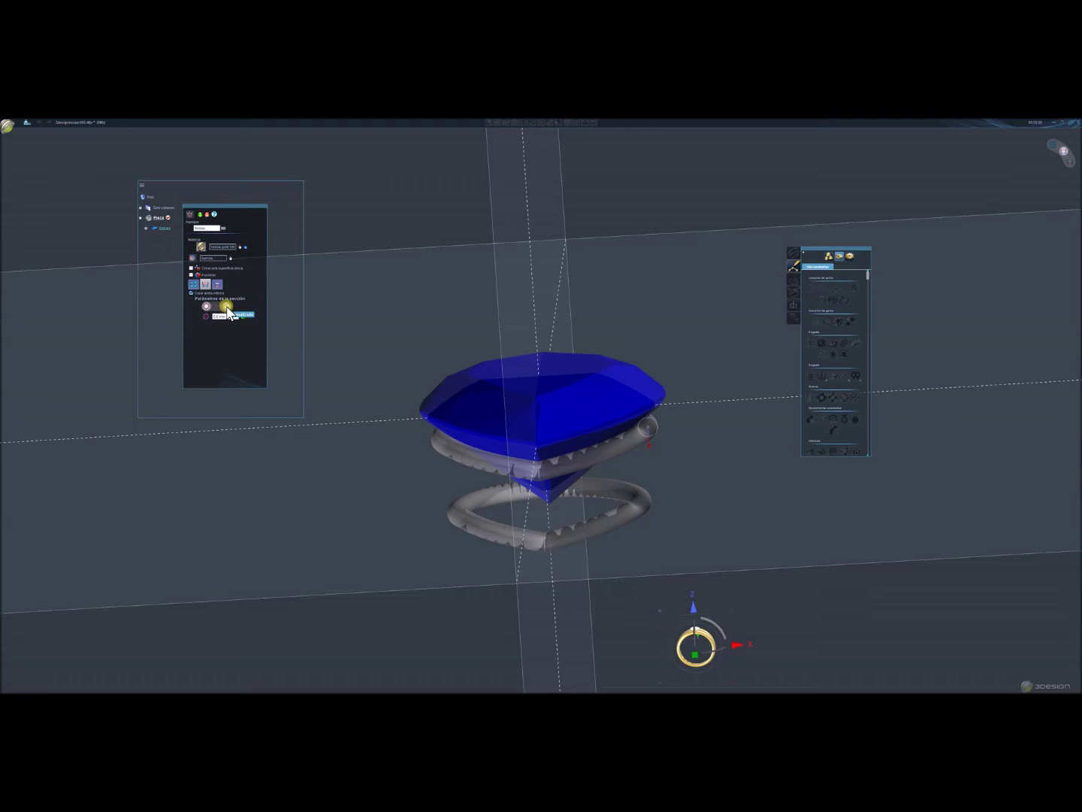
pyautogui.click(217, 281)
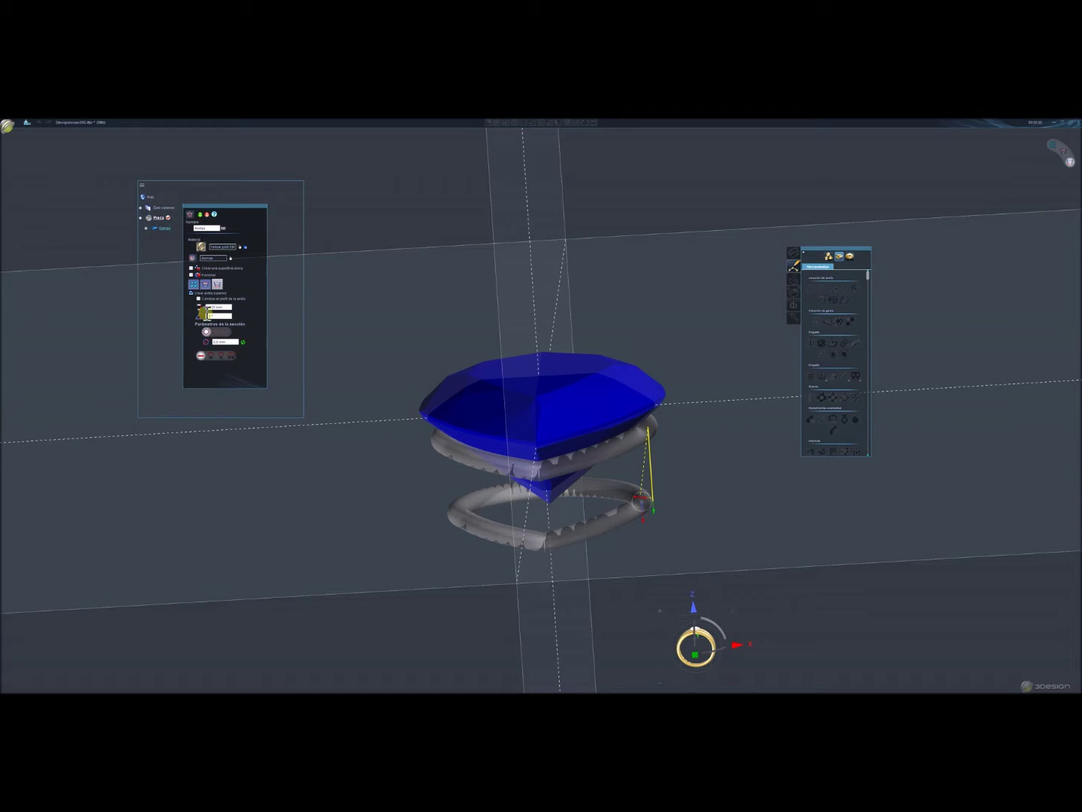
pyautogui.click(208, 218)
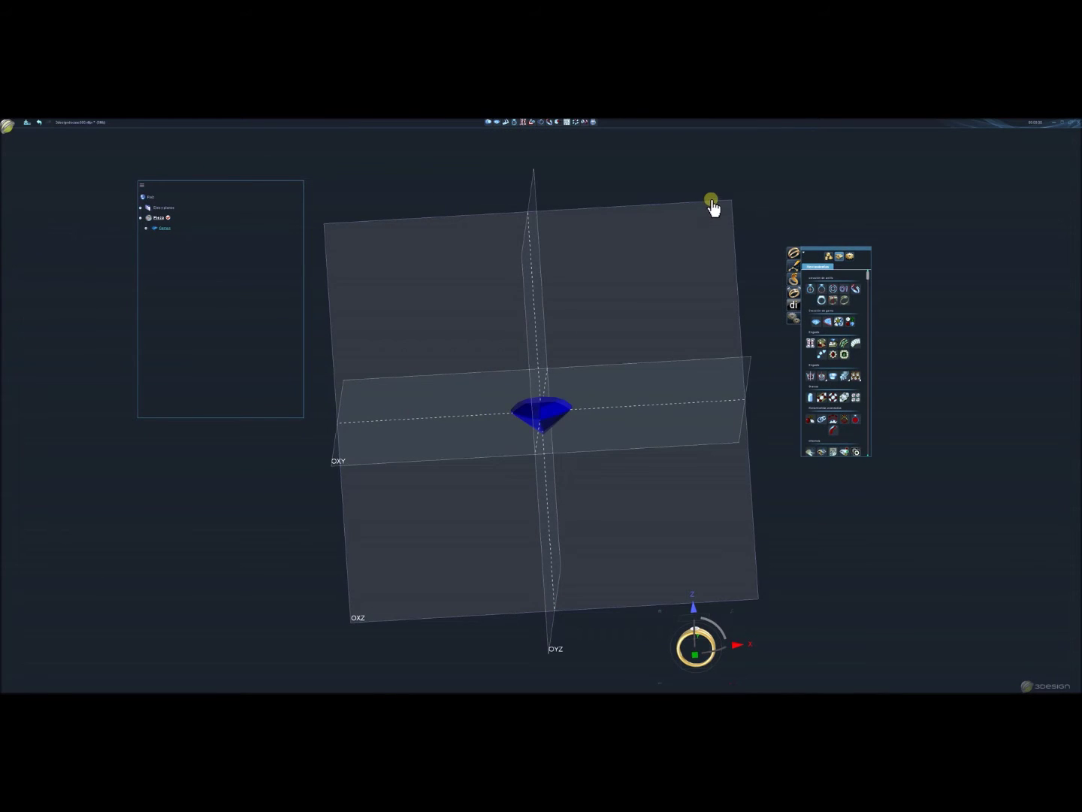
# In a new front-plane sketch, draw a closed NURBS curve beside the gem's pavilion.
pyautogui.click(792, 269)
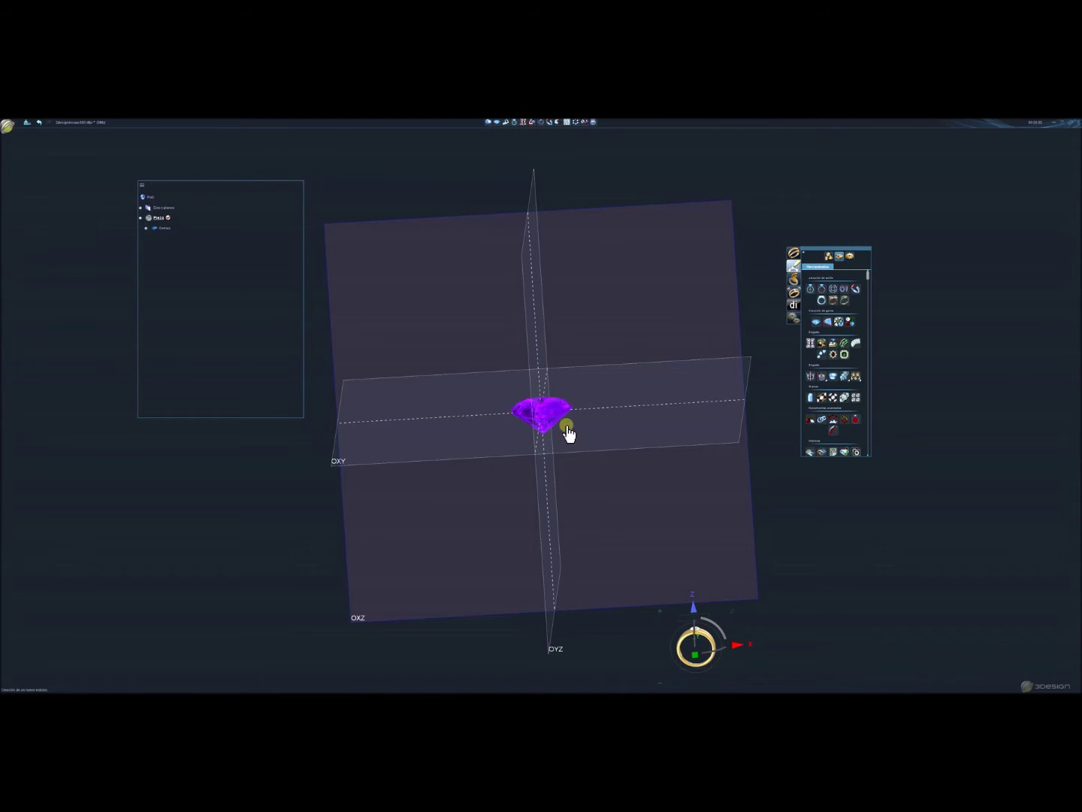
pyautogui.click(586, 431)
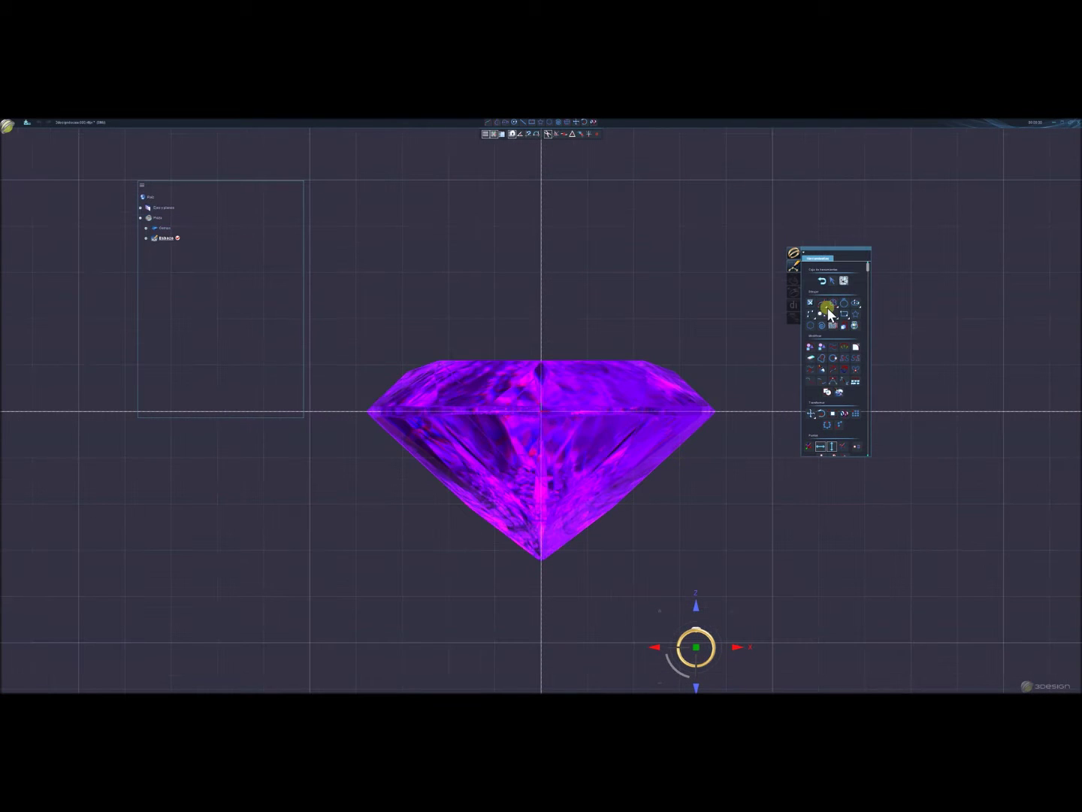
pyautogui.click(823, 304)
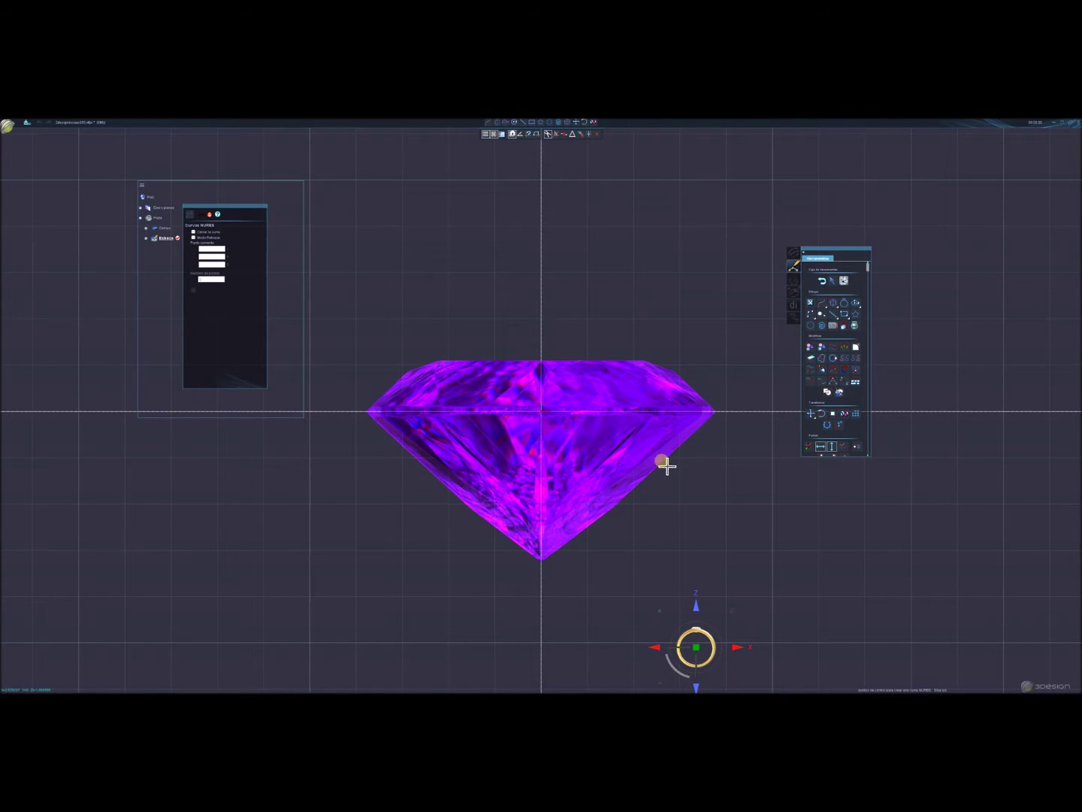
pyautogui.click(698, 434)
pyautogui.click(717, 457)
pyautogui.click(677, 499)
pyautogui.click(659, 471)
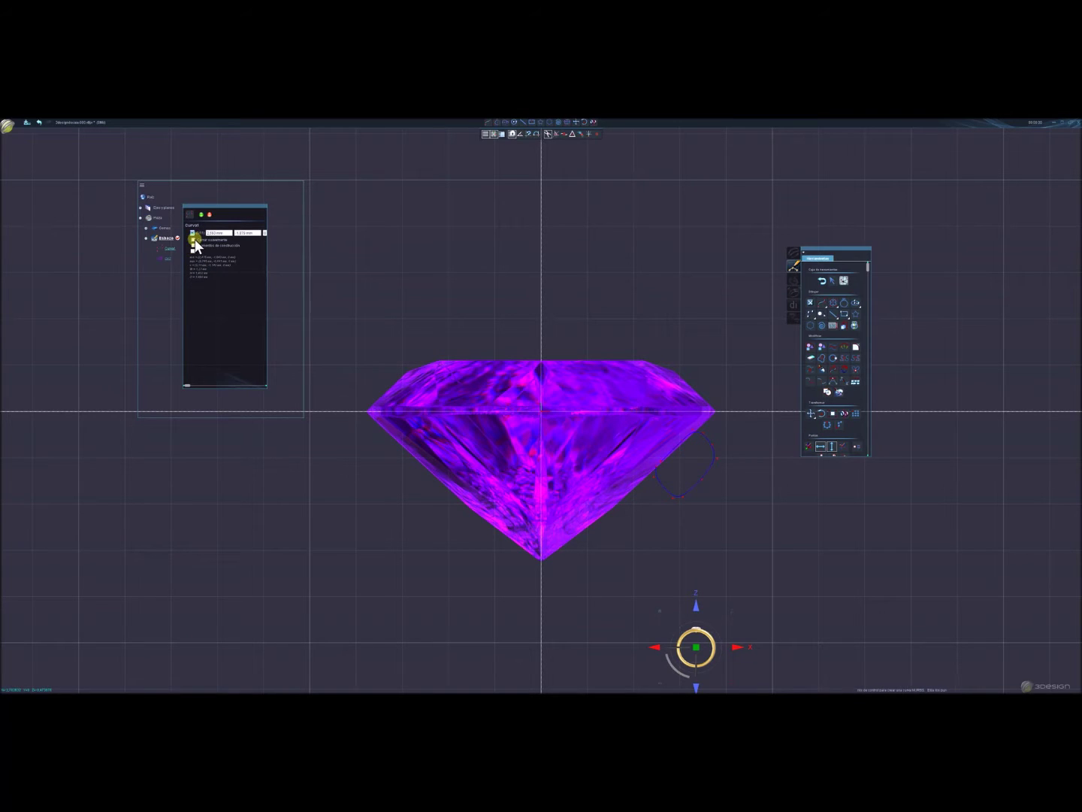
pyautogui.click(201, 213)
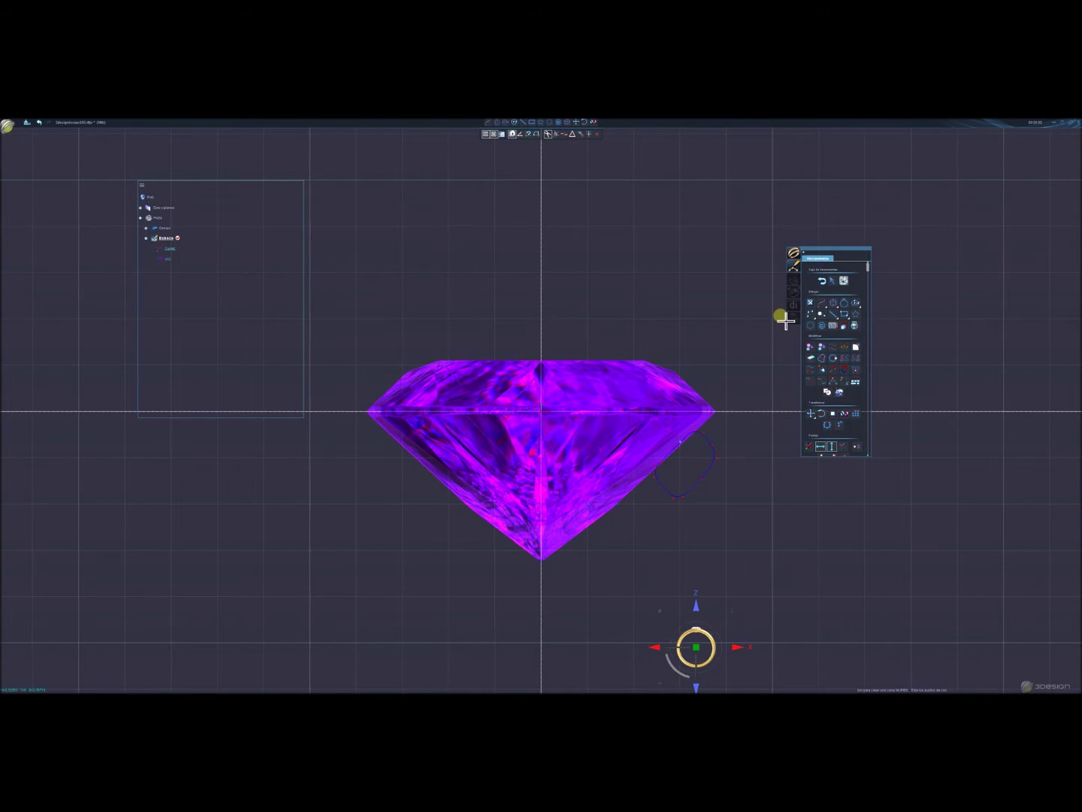
# Drag the curve's points into a rounded, wider profile and exit the sketch.
pyautogui.click(832, 280)
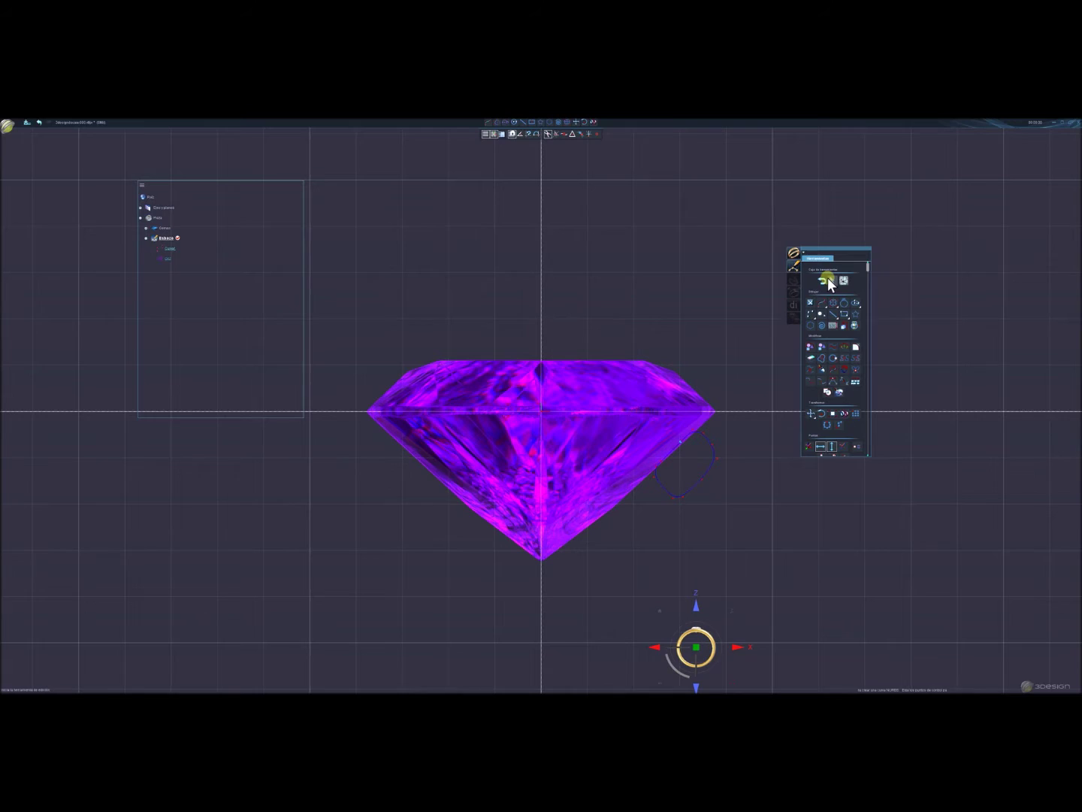
pyautogui.click(675, 502)
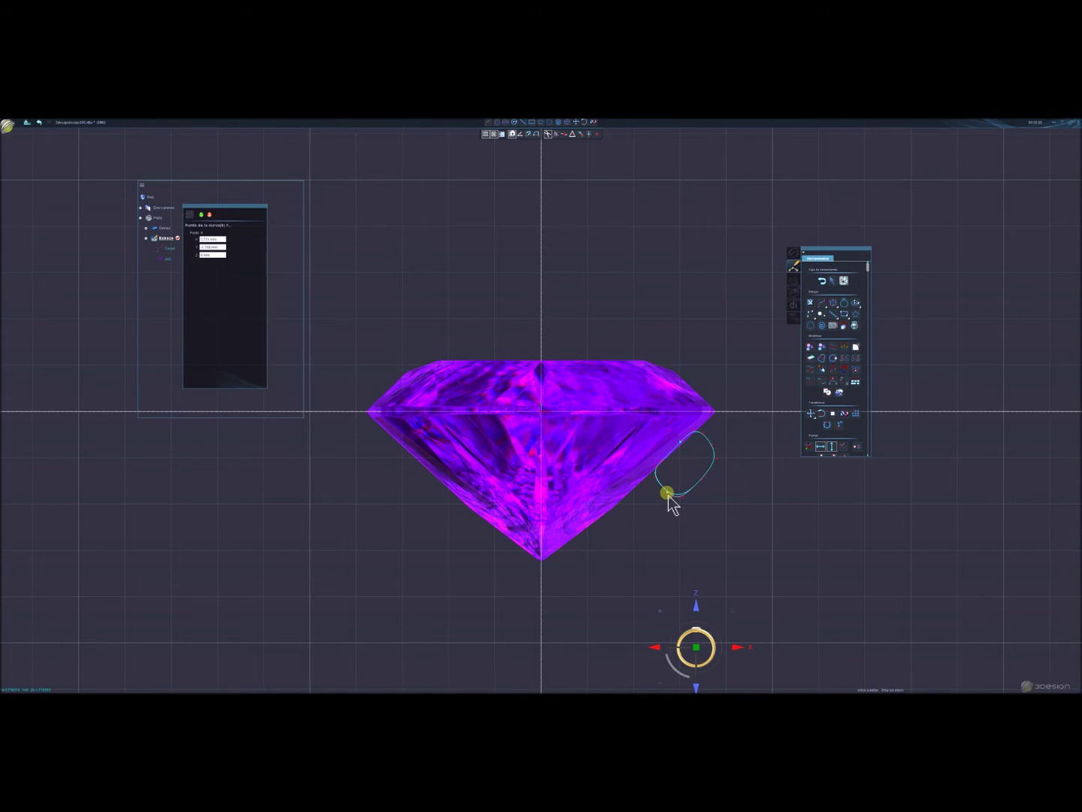
pyautogui.moveTo(685, 491); pyautogui.dragTo(682, 491)
pyautogui.moveTo(705, 481); pyautogui.dragTo(719, 458)
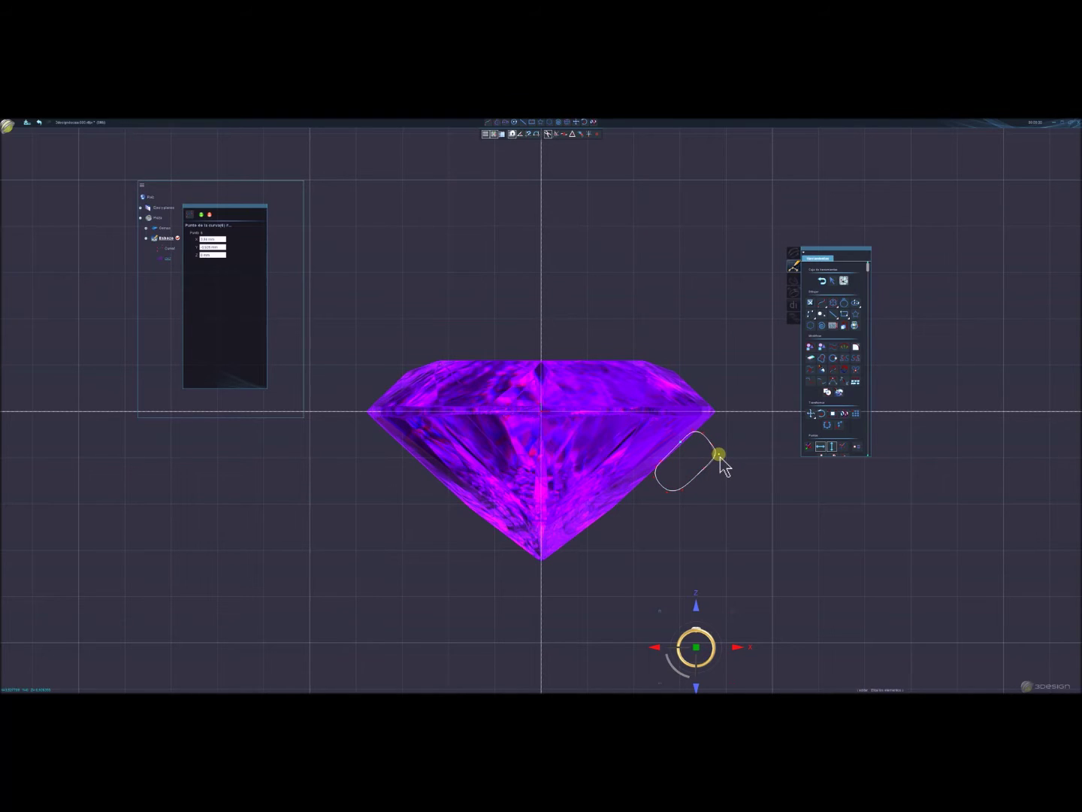
pyautogui.moveTo(719, 455)
pyautogui.mouseDown()
pyautogui.moveTo(712, 439)
pyautogui.moveTo(721, 475)
pyautogui.mouseUp()
pyautogui.moveTo(684, 487); pyautogui.dragTo(667, 490)
pyautogui.rightClick(760, 405)
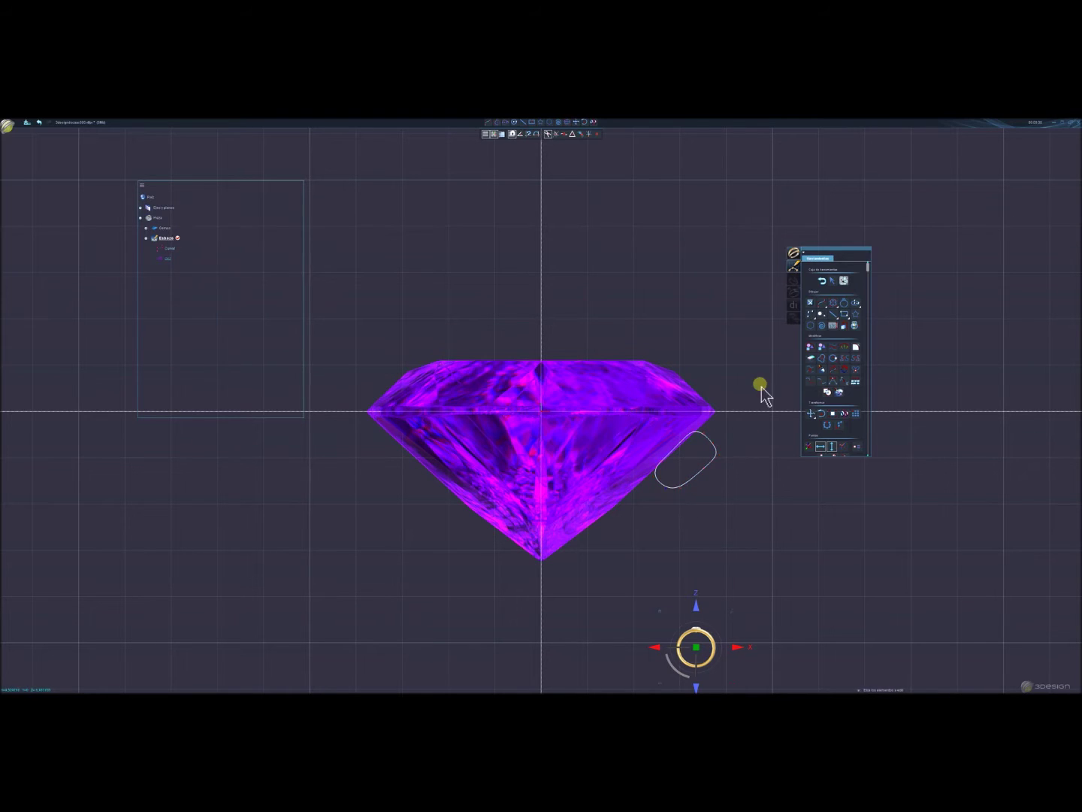
pyautogui.click(814, 292)
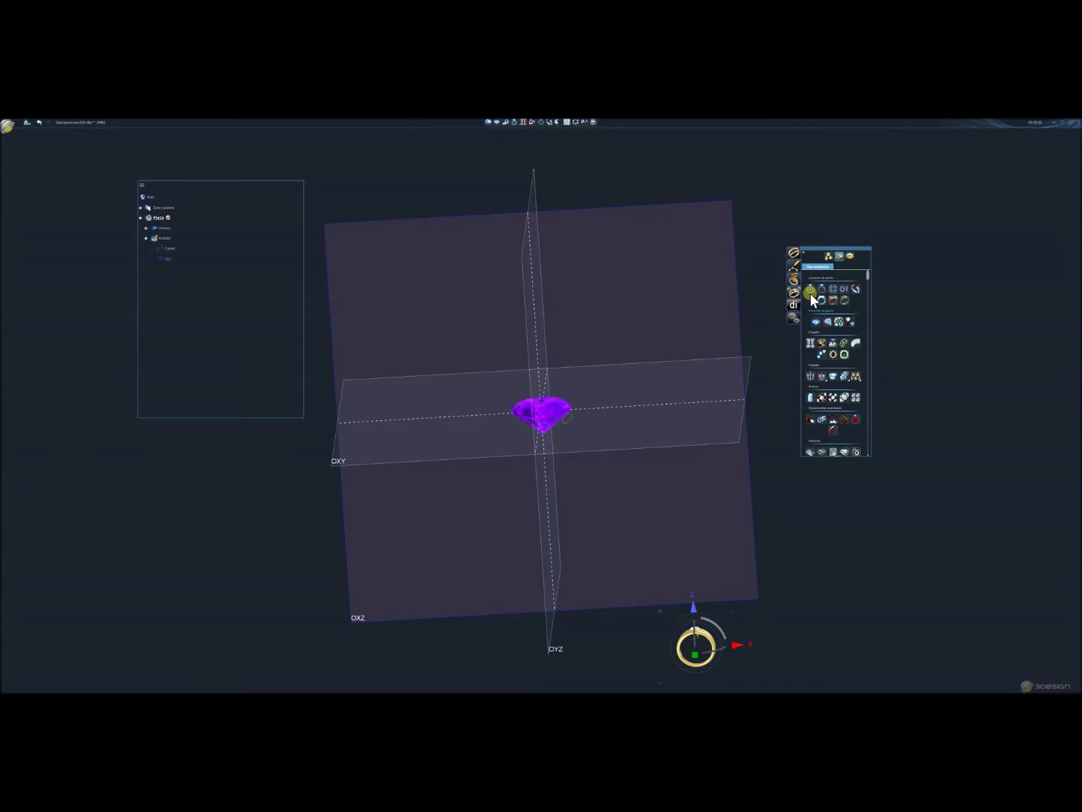
# Create a gallery setting around the gem using the sketched profile as its section, lowering the gem.
pyautogui.scroll(-3, 609, 395)
pyautogui.scroll(5, 609, 396)
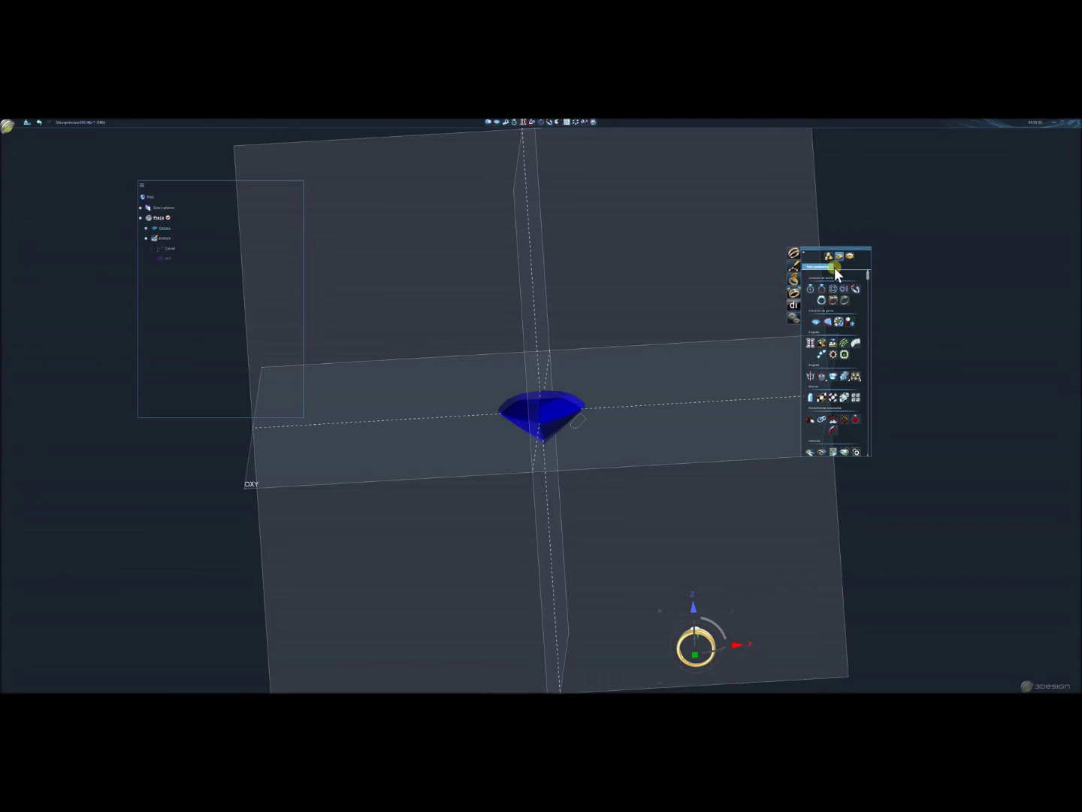
pyautogui.click(810, 372)
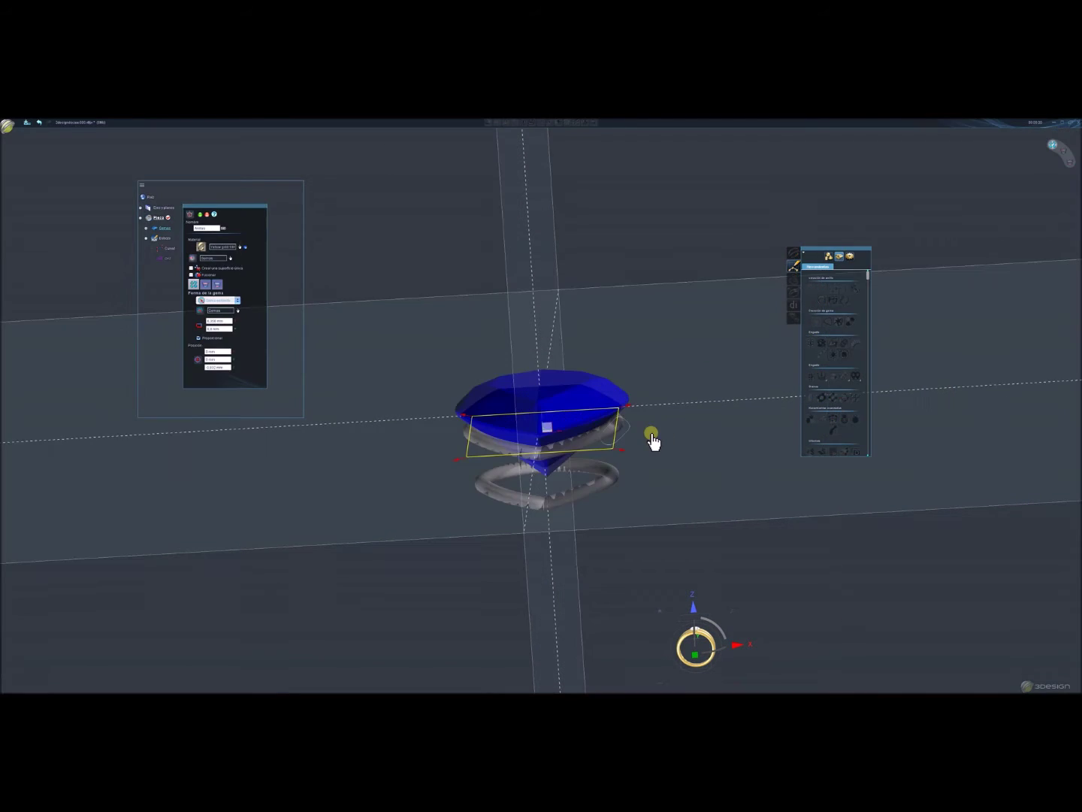
pyautogui.click(206, 285)
pyautogui.click(232, 308)
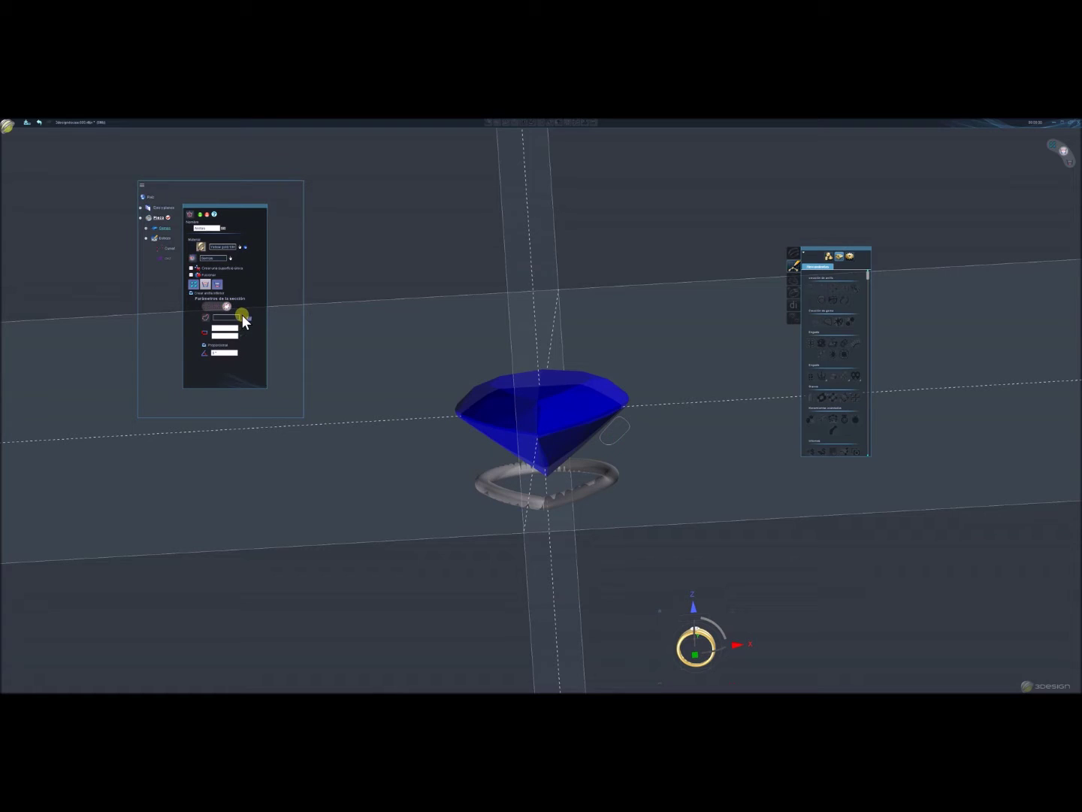
pyautogui.click(625, 436)
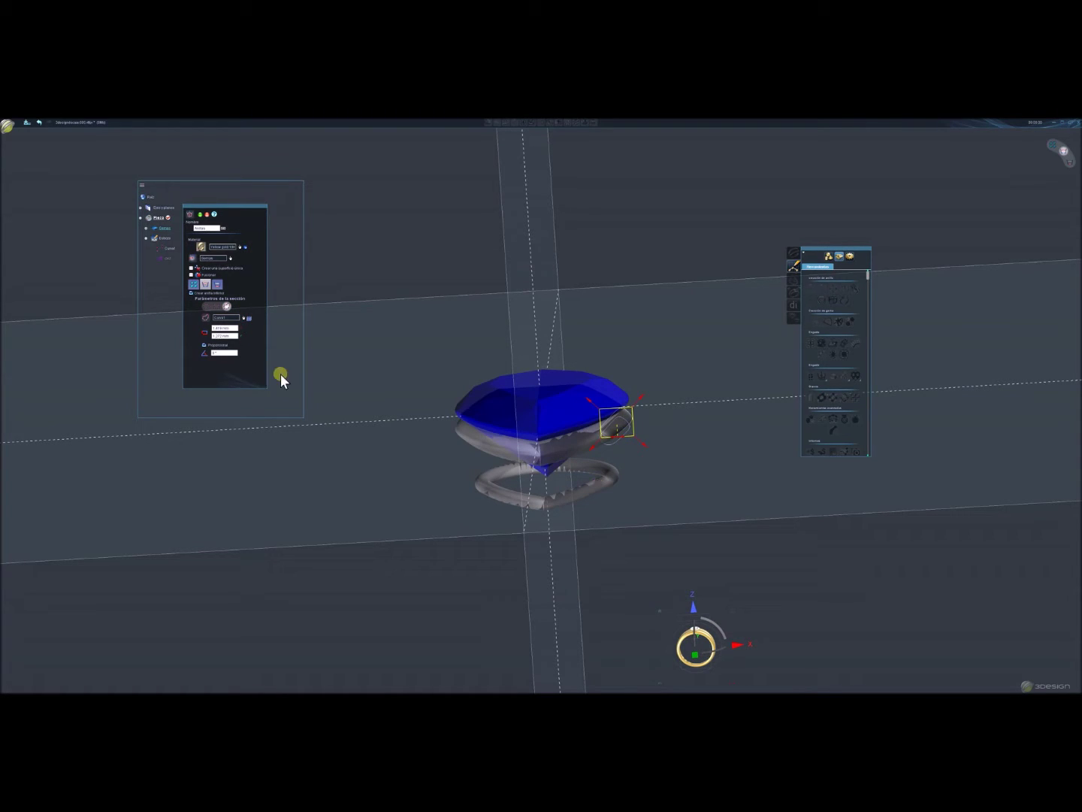
pyautogui.click(192, 284)
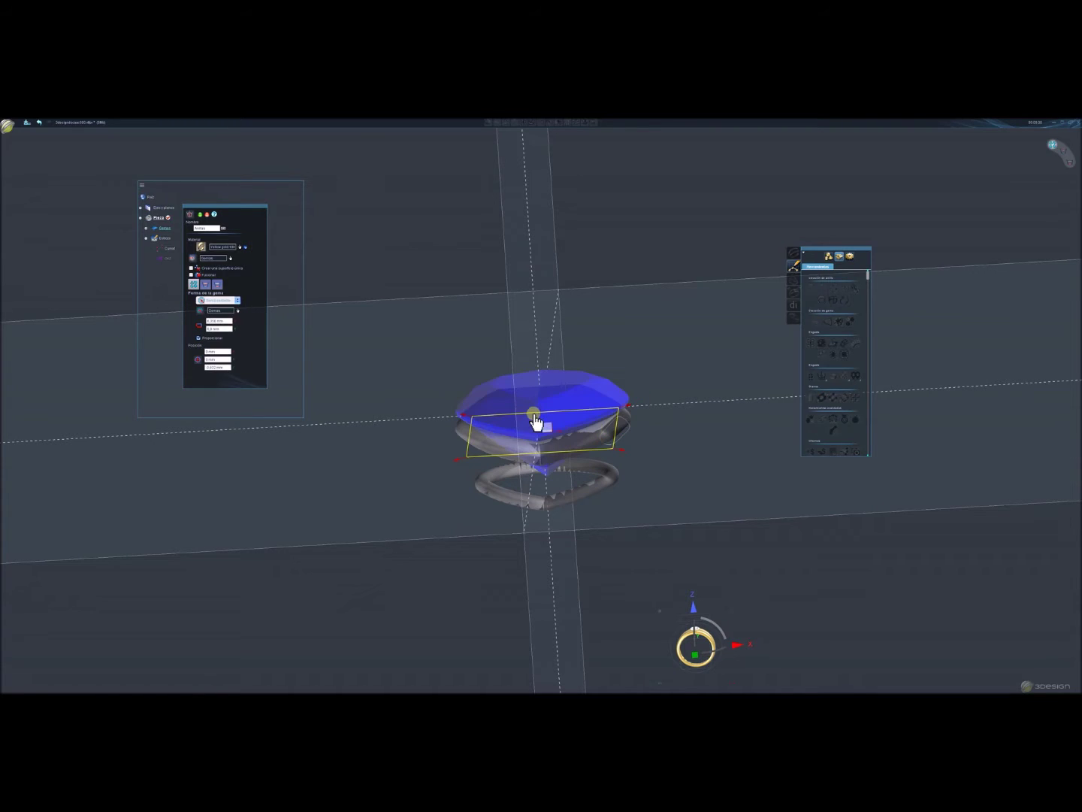
pyautogui.moveTo(546, 418); pyautogui.dragTo(550, 435)
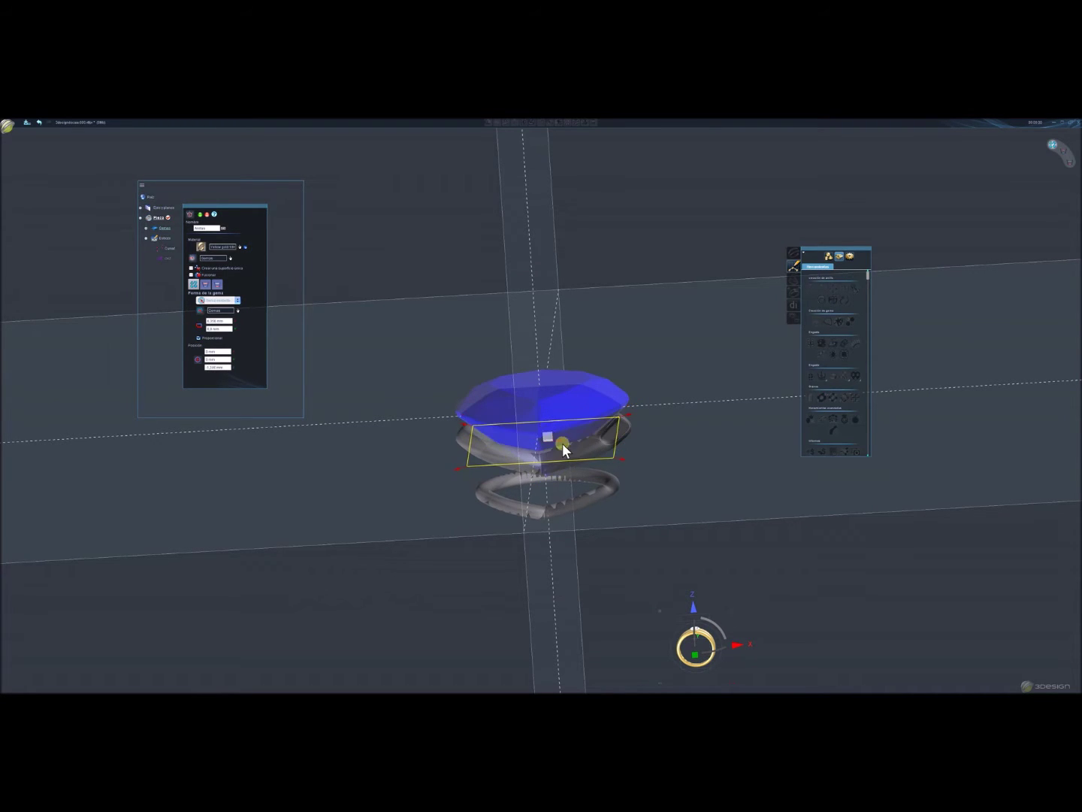
# Set the lower band's section thickness to 2.0 mm.
pyautogui.scroll(-2, 564, 444)
pyautogui.scroll(2, 568, 445)
pyautogui.scroll(1, 567, 445)
pyautogui.scroll(3, 527, 441)
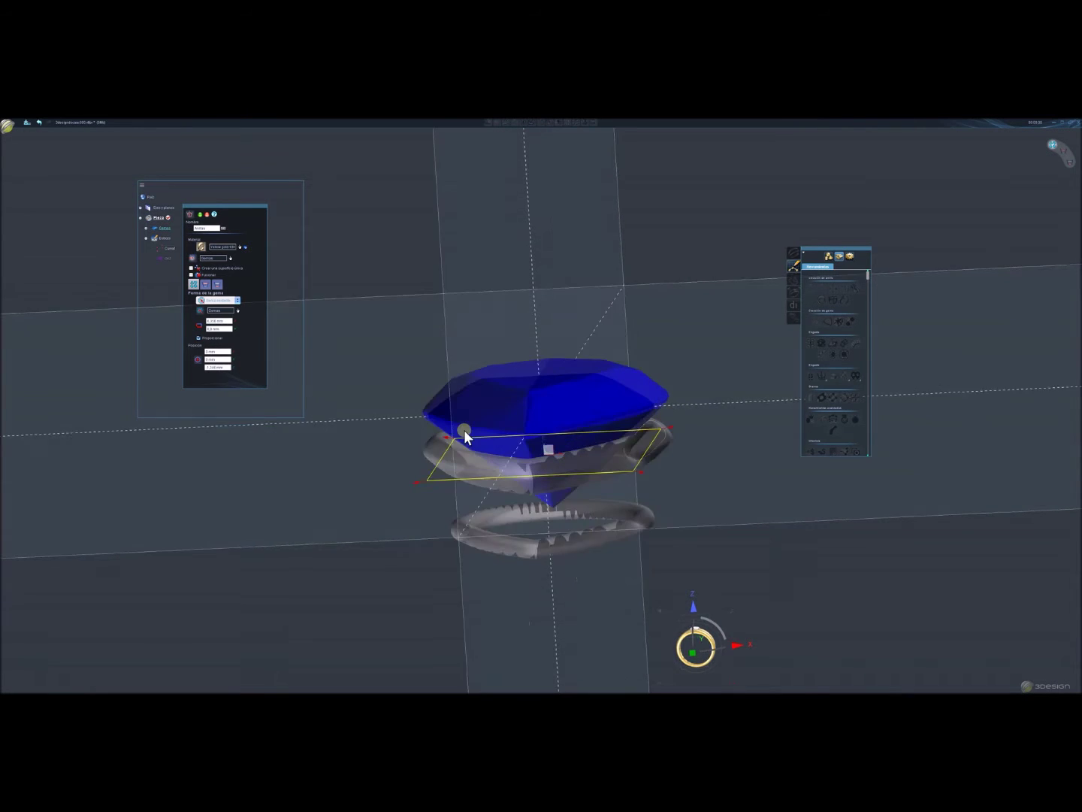
pyautogui.moveTo(465, 436); pyautogui.dragTo(454, 427, button='middle')
pyautogui.scroll(-2, 455, 428)
pyautogui.scroll(2, 523, 465)
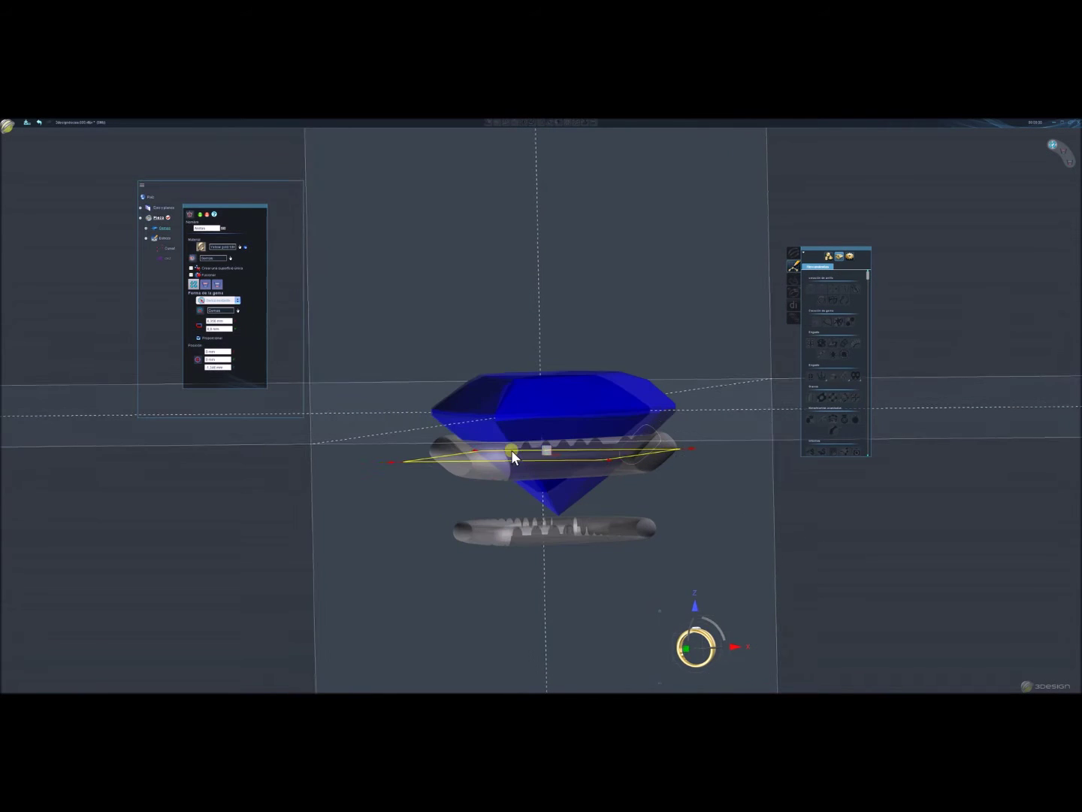
pyautogui.click(207, 285)
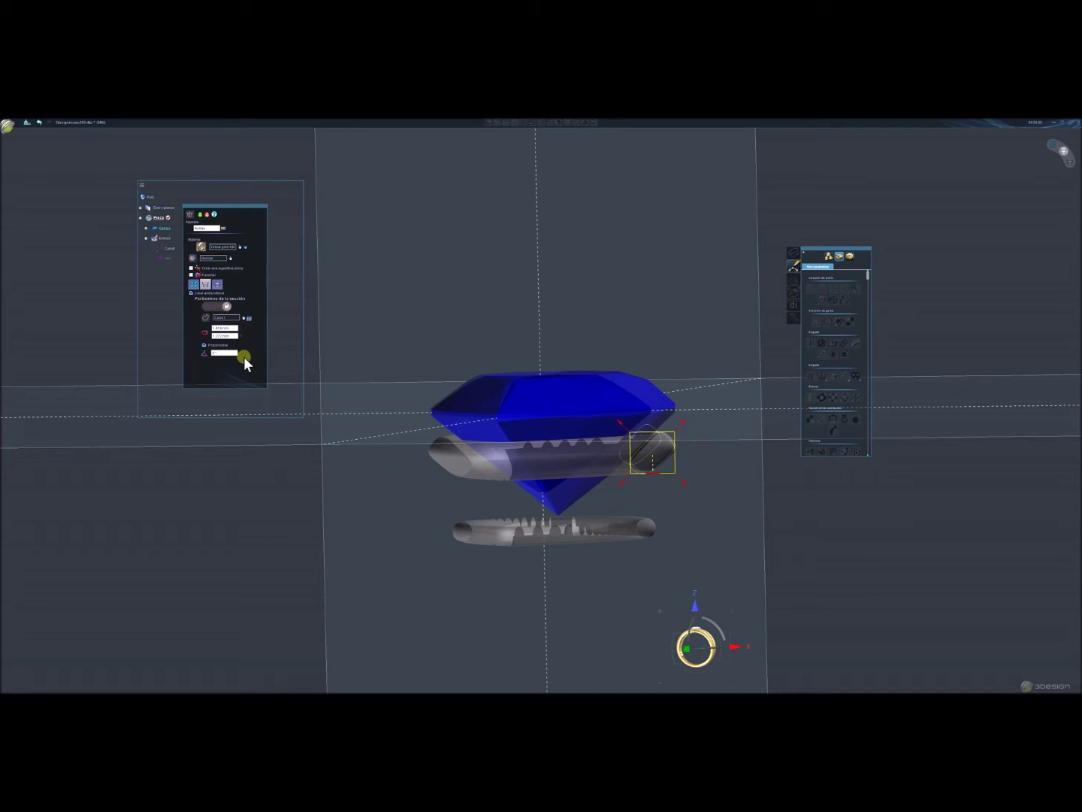
pyautogui.click(217, 284)
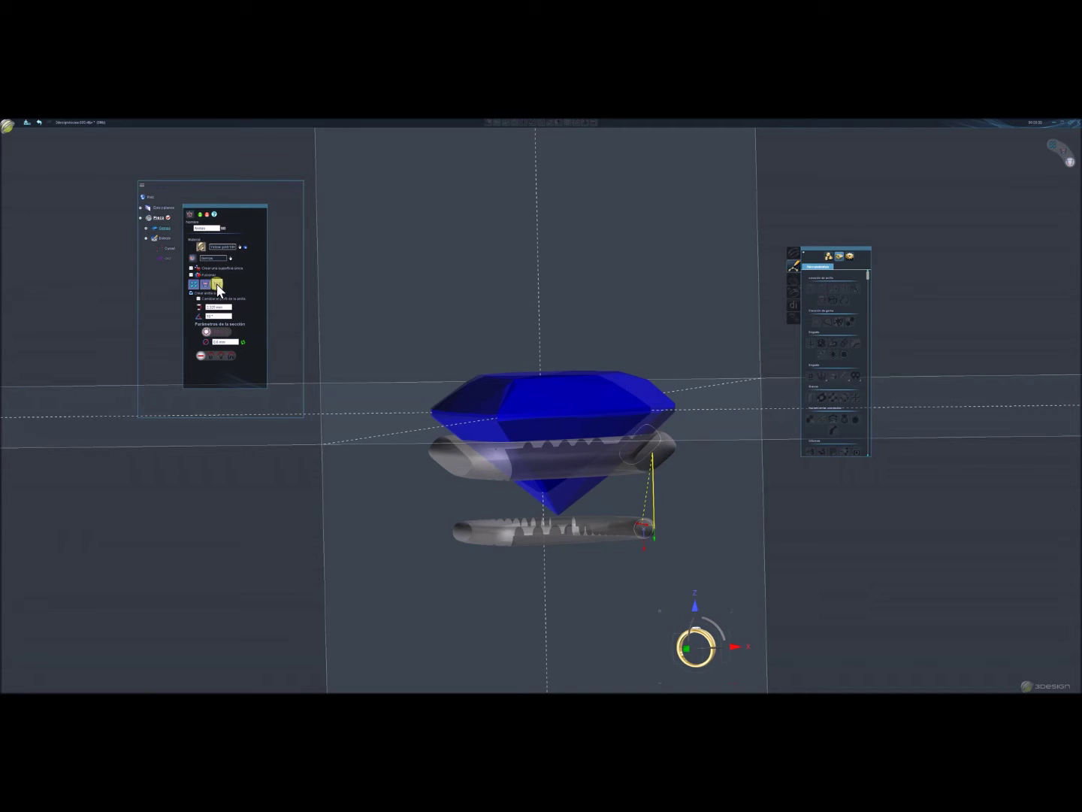
pyautogui.click(698, 653)
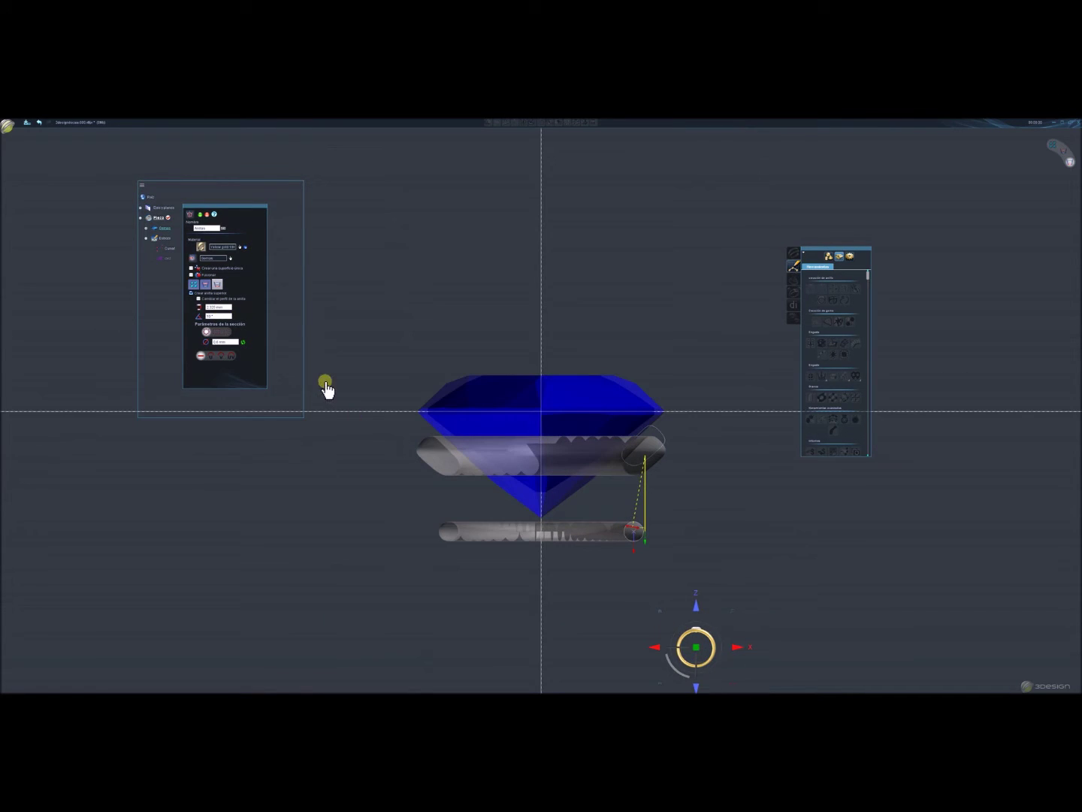
pyautogui.doubleClick(225, 308)
pyautogui.write('2.1')
pyautogui.press('Tab')
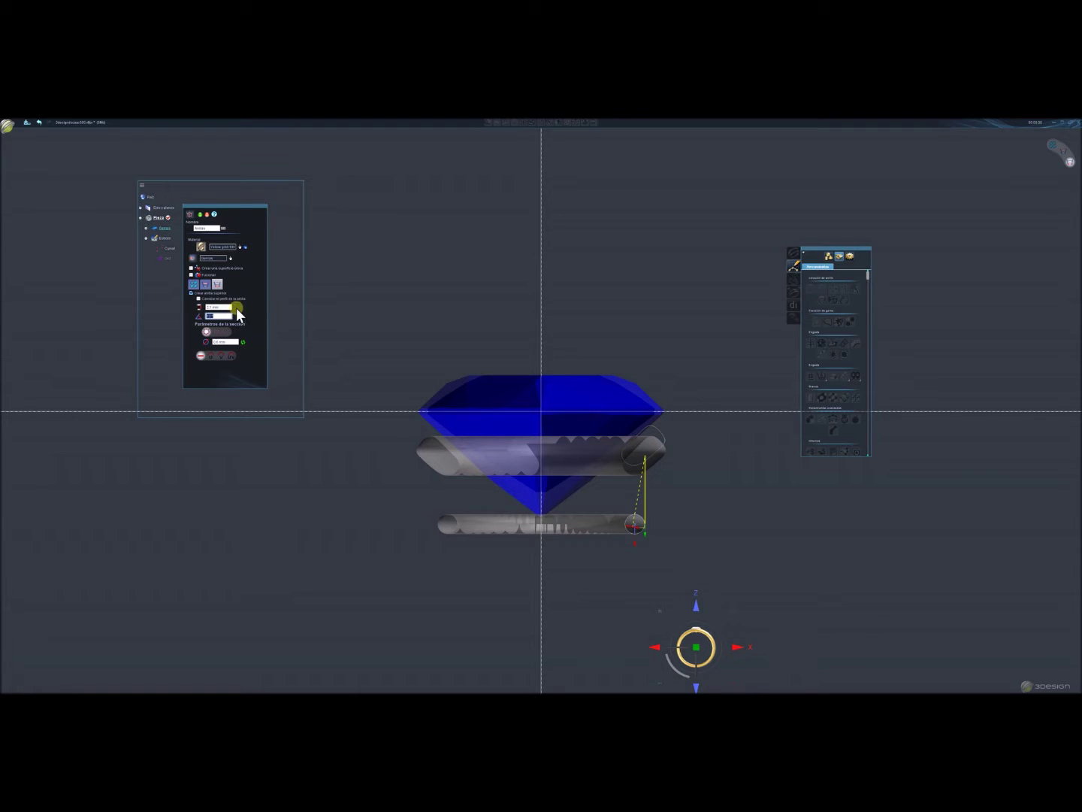
pyautogui.doubleClick(227, 307)
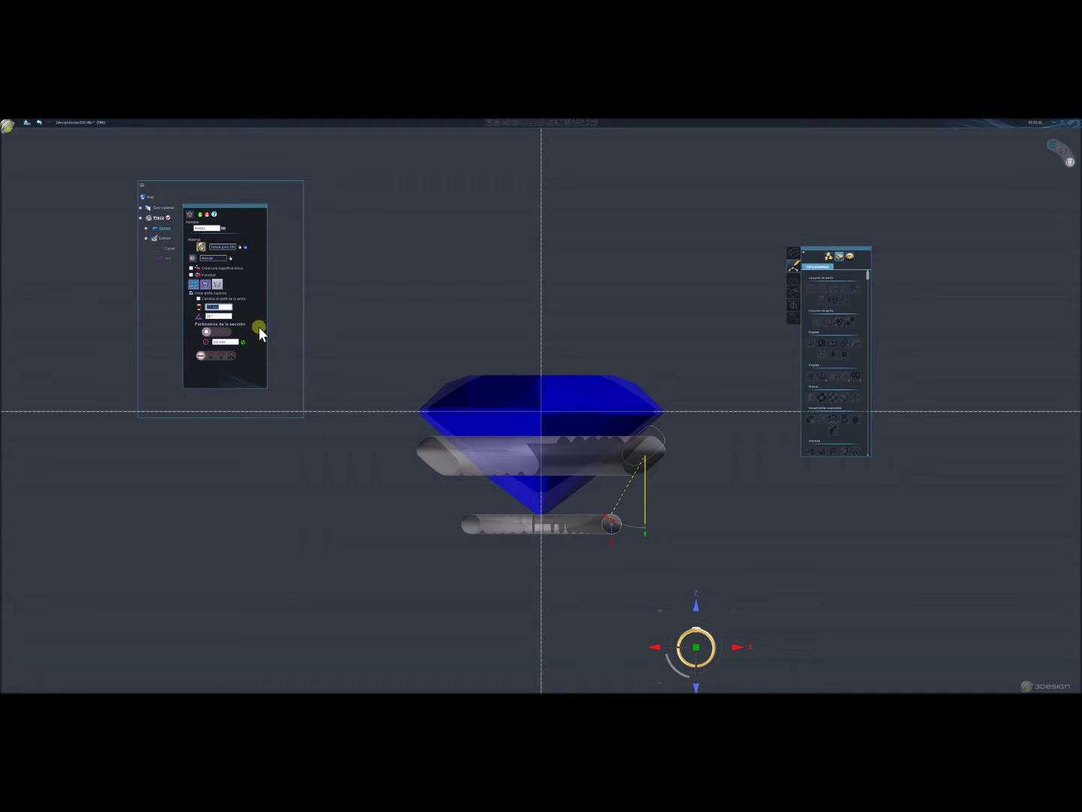
# Shape the bands with an outward profile and a gently tensioned curve with one added point.
pyautogui.moveTo(558, 350); pyautogui.dragTo(535, 375, button='middle')
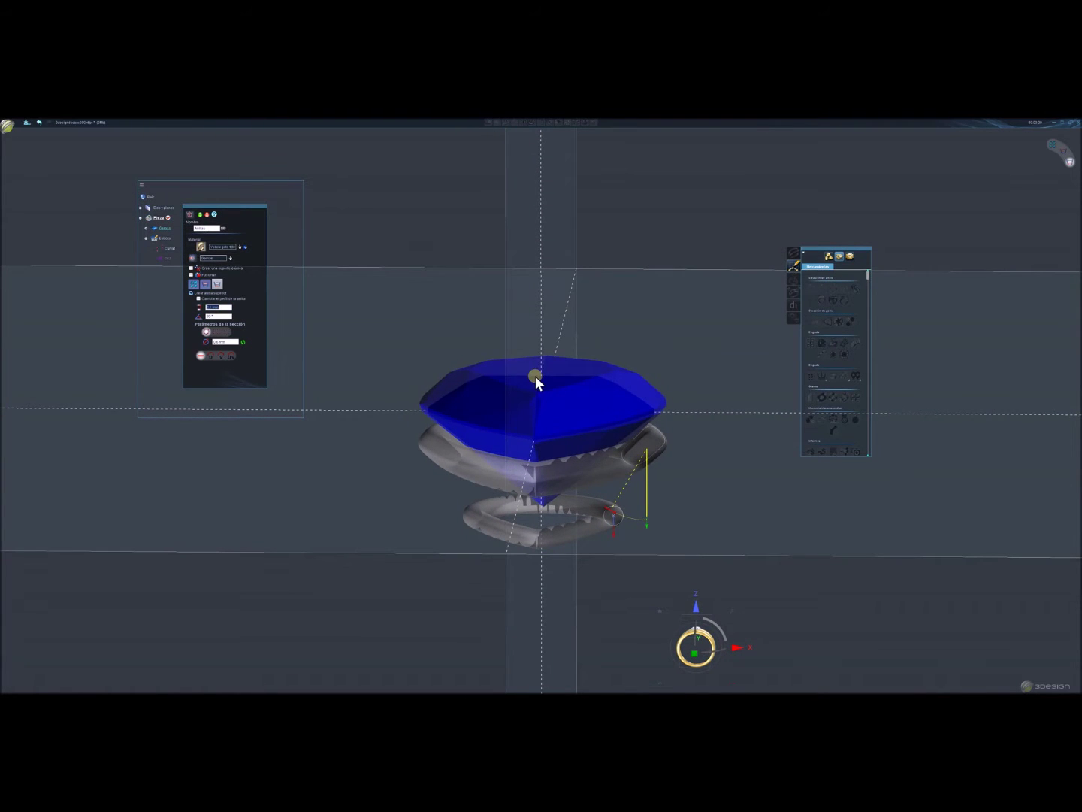
pyautogui.click(215, 357)
pyautogui.click(214, 356)
pyautogui.click(508, 570)
pyautogui.click(700, 657)
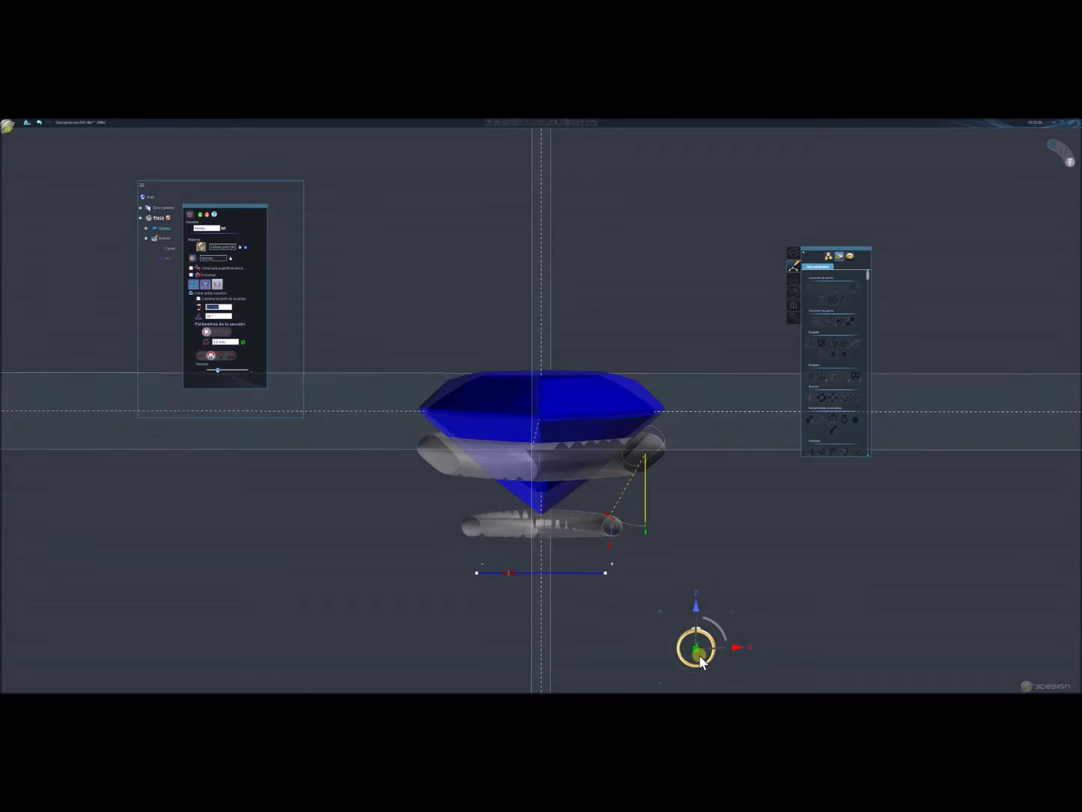
pyautogui.moveTo(222, 372); pyautogui.dragTo(239, 376)
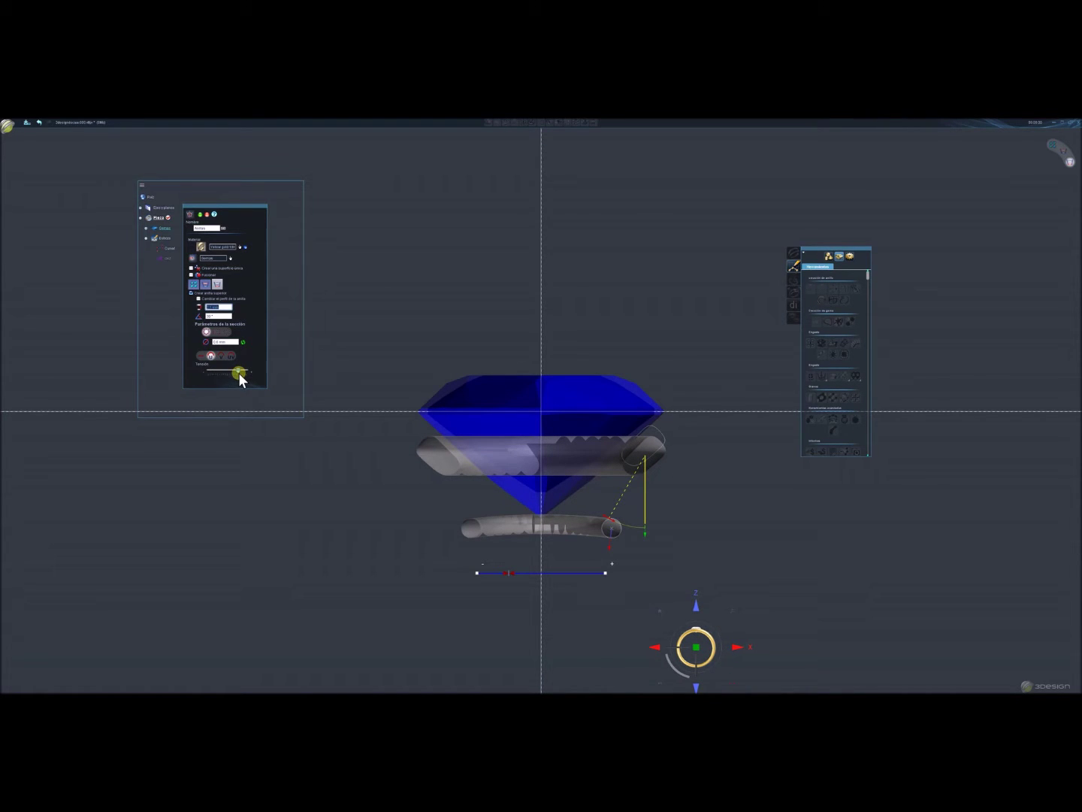
pyautogui.moveTo(239, 375); pyautogui.dragTo(227, 375)
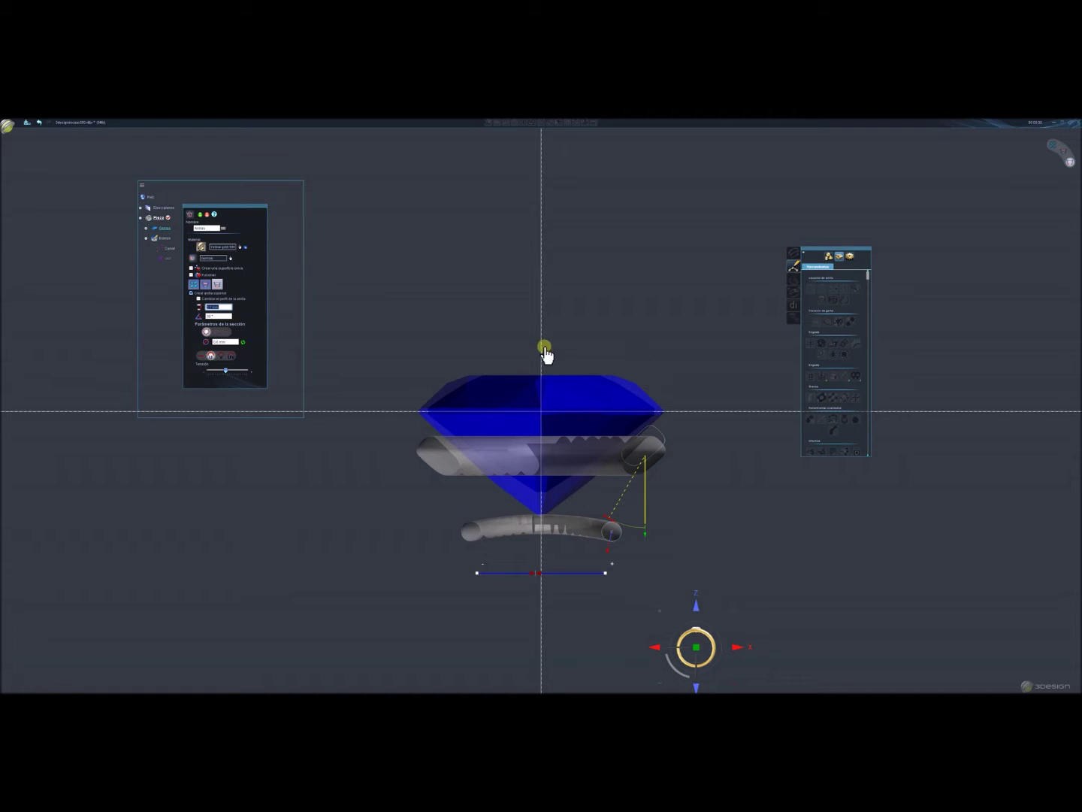
pyautogui.click(755, 381)
pyautogui.moveTo(752, 409)
pyautogui.mouseDown(button='middle')
pyautogui.moveTo(645, 564)
pyautogui.moveTo(693, 626)
pyautogui.mouseUp(button='middle')
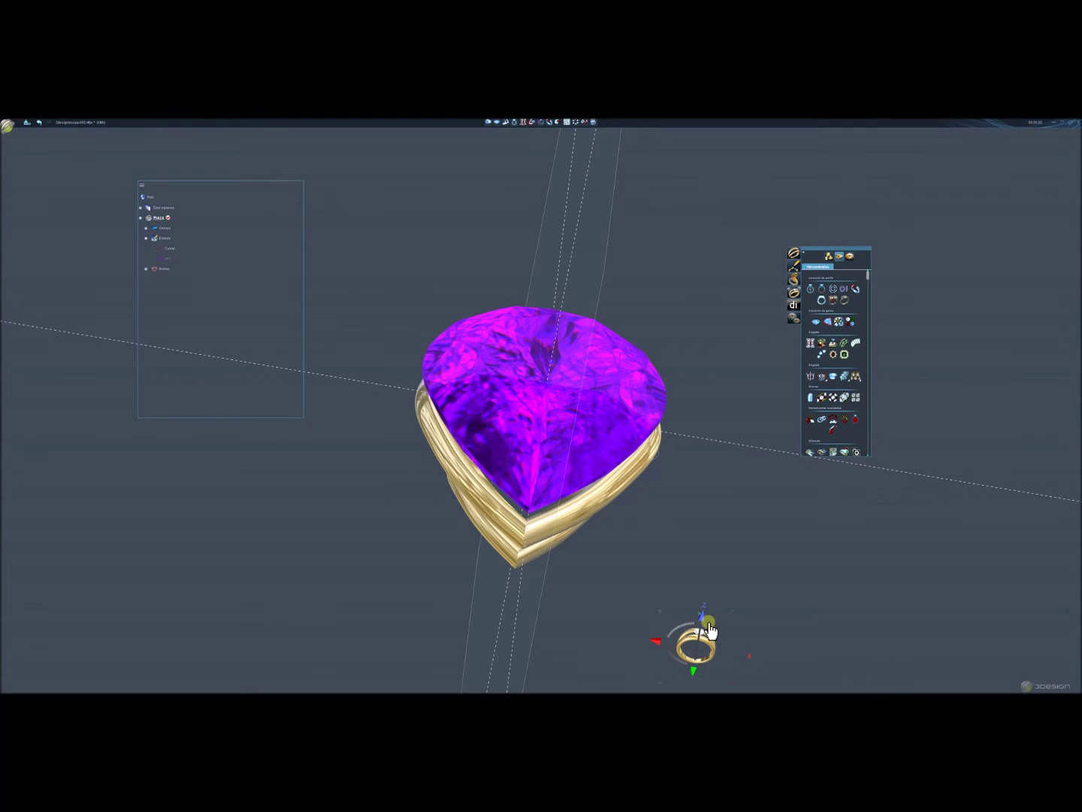
pyautogui.click(693, 621)
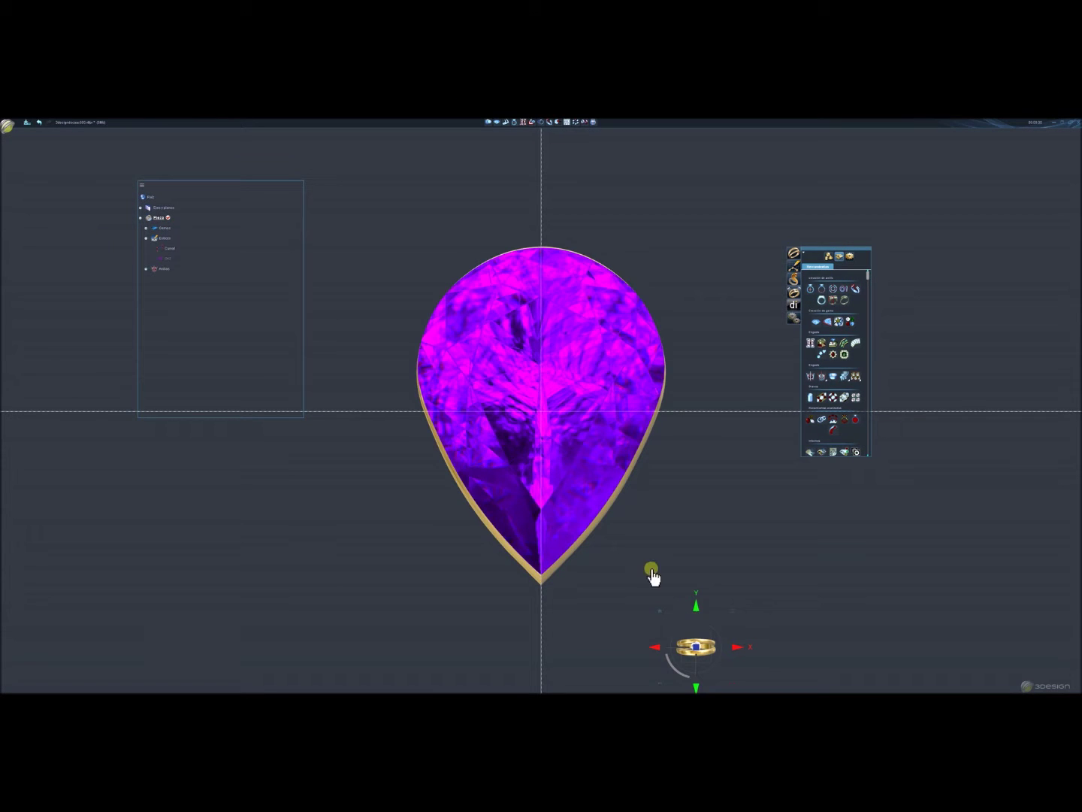
pyautogui.moveTo(631, 598)
pyautogui.mouseDown(button='middle')
pyautogui.moveTo(448, 345)
pyautogui.moveTo(478, 242)
pyautogui.moveTo(495, 230)
pyautogui.mouseUp(button='middle')
pyautogui.click(662, 615)
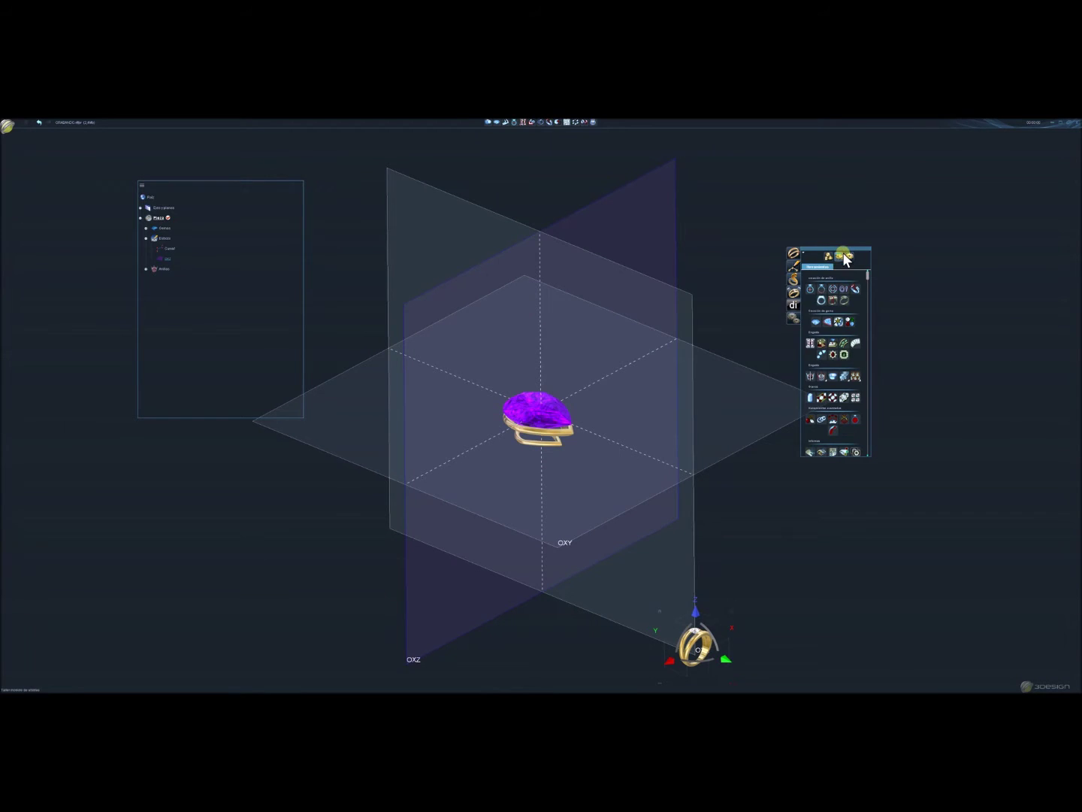
# Add a ring-size circle around the pear gem and setting, viewed from the front.
pyautogui.click(814, 290)
pyautogui.moveTo(662, 535); pyautogui.dragTo(511, 428, button='middle')
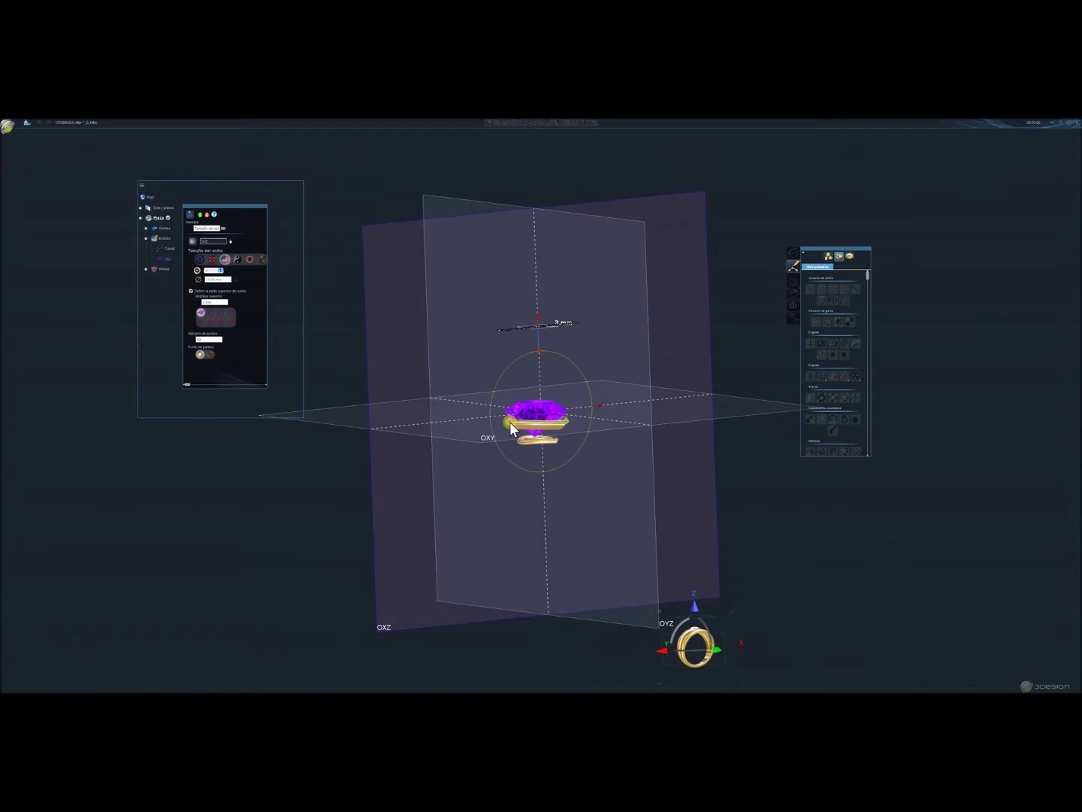
pyautogui.rightClick(583, 444)
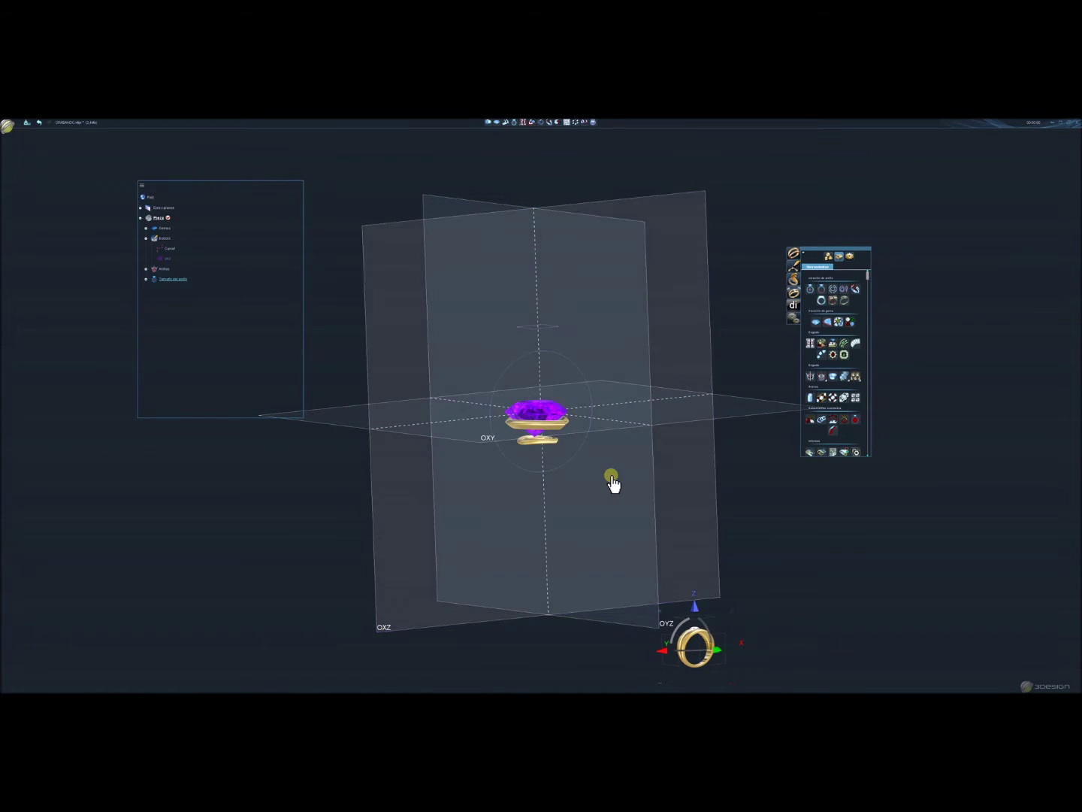
pyautogui.click(708, 640)
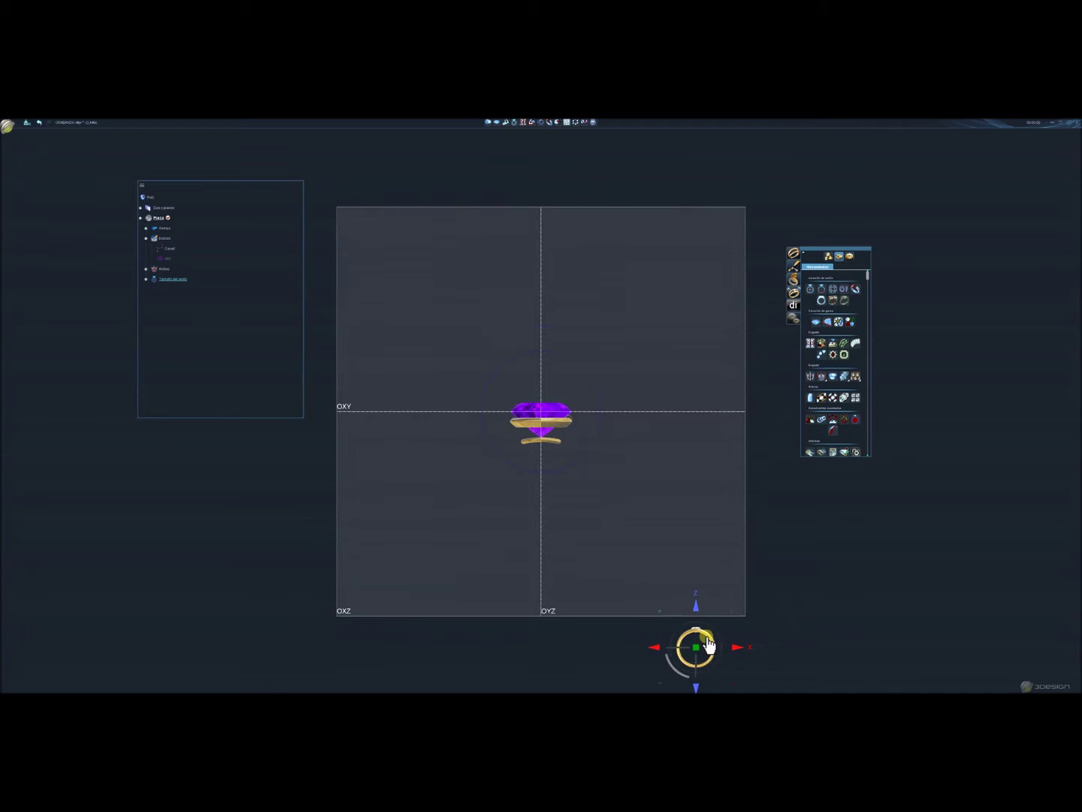
# Move the ring-size circle down to about -11.7 mm Z, below the gallery setting.
pyautogui.scroll(2, 659, 507)
pyautogui.scroll(3, 660, 508)
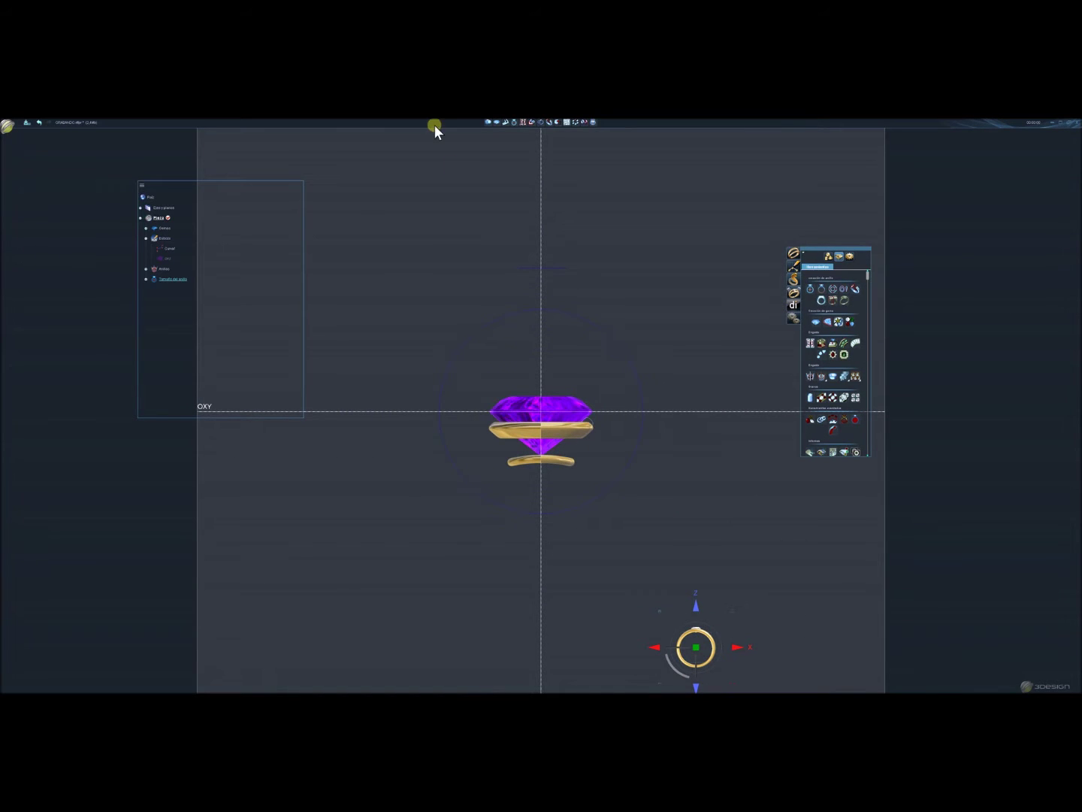
pyautogui.click(538, 125)
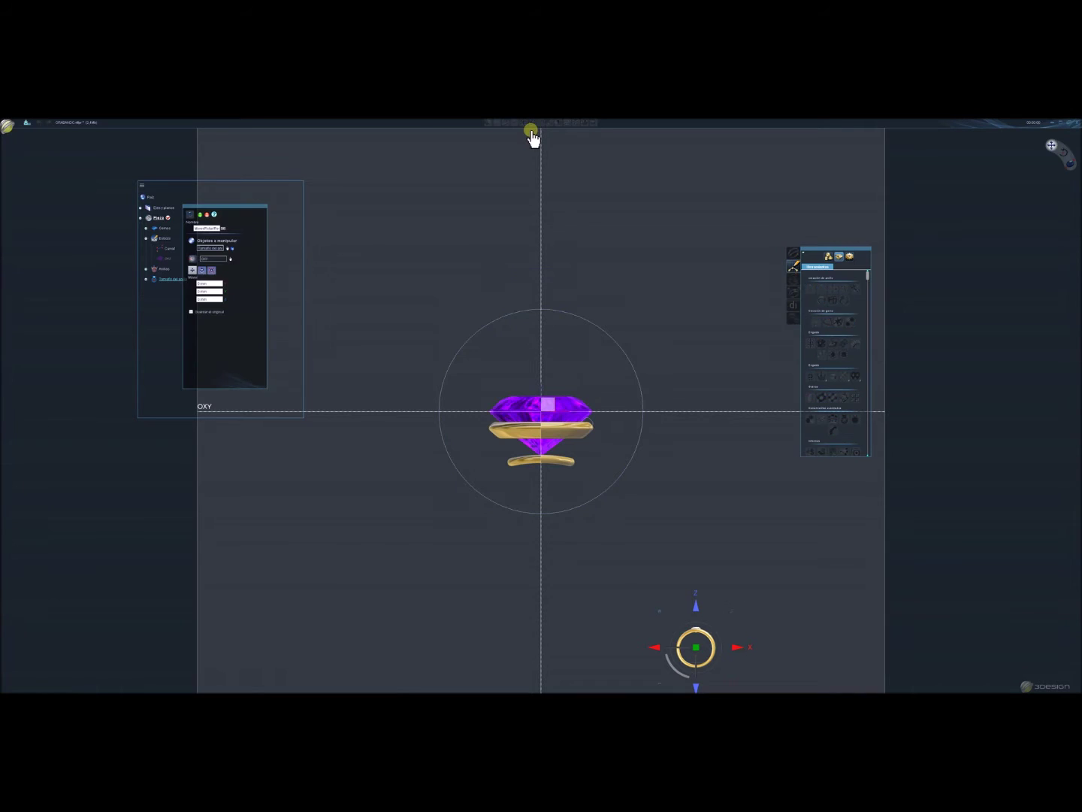
pyautogui.moveTo(542, 387); pyautogui.dragTo(537, 539)
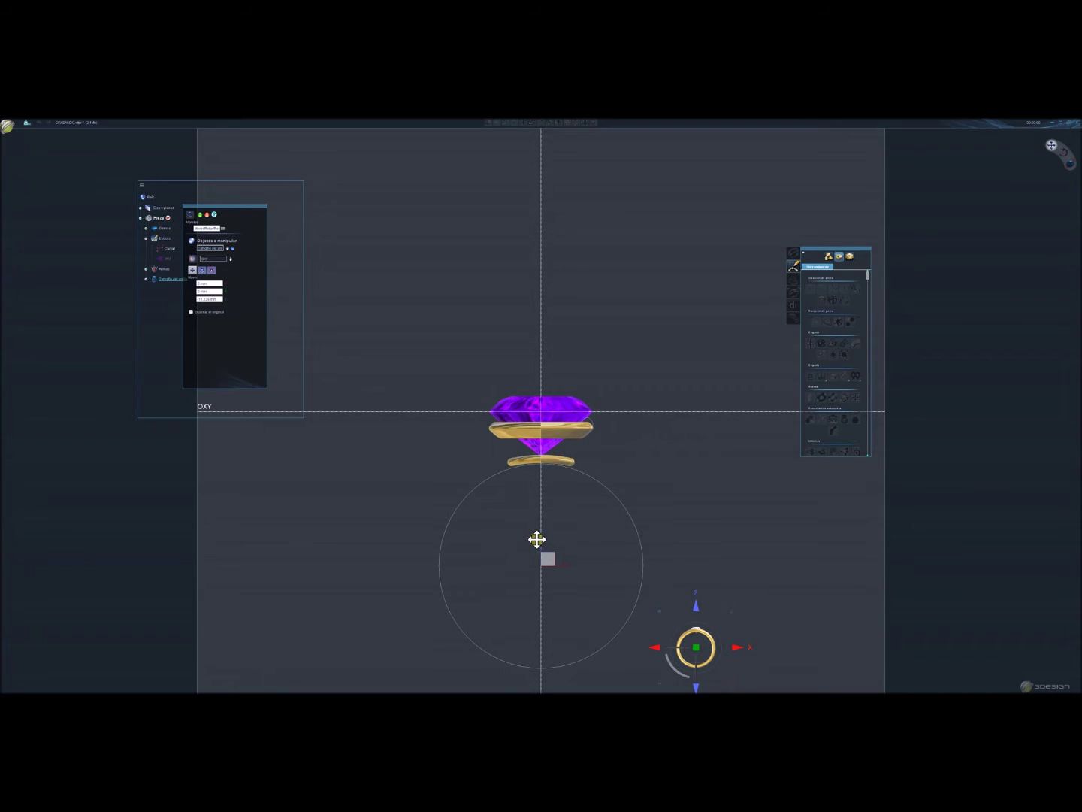
pyautogui.rightClick(549, 536)
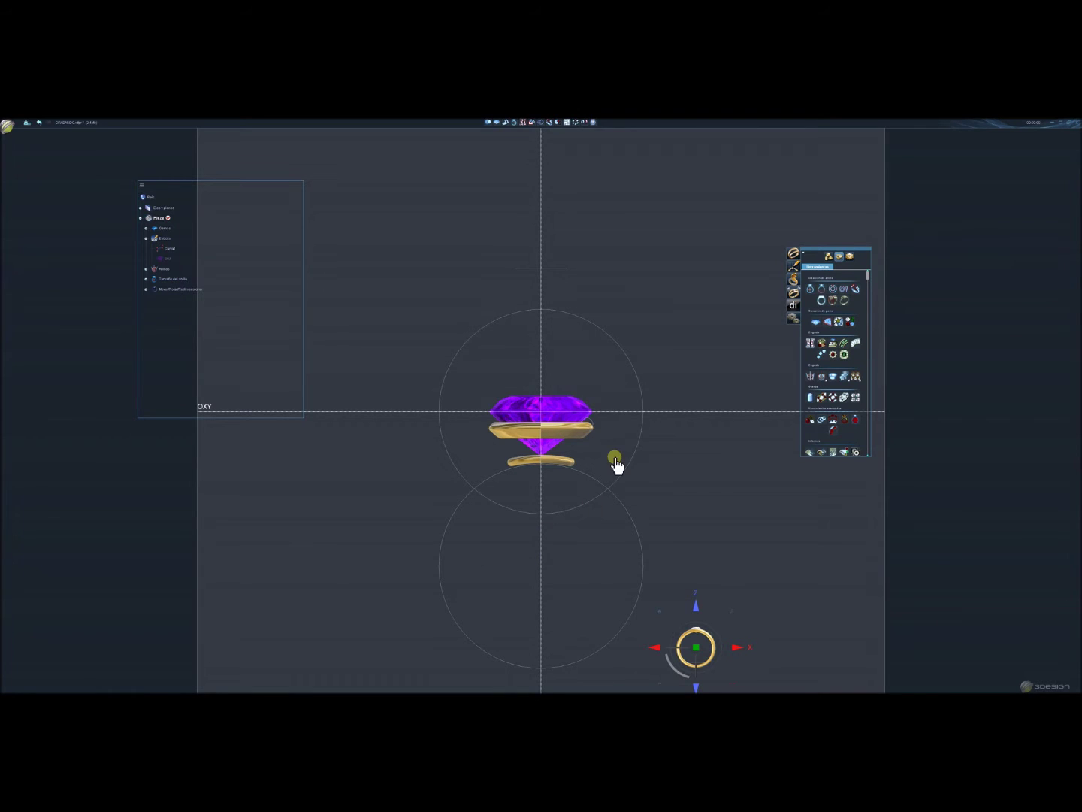
pyautogui.click(617, 556)
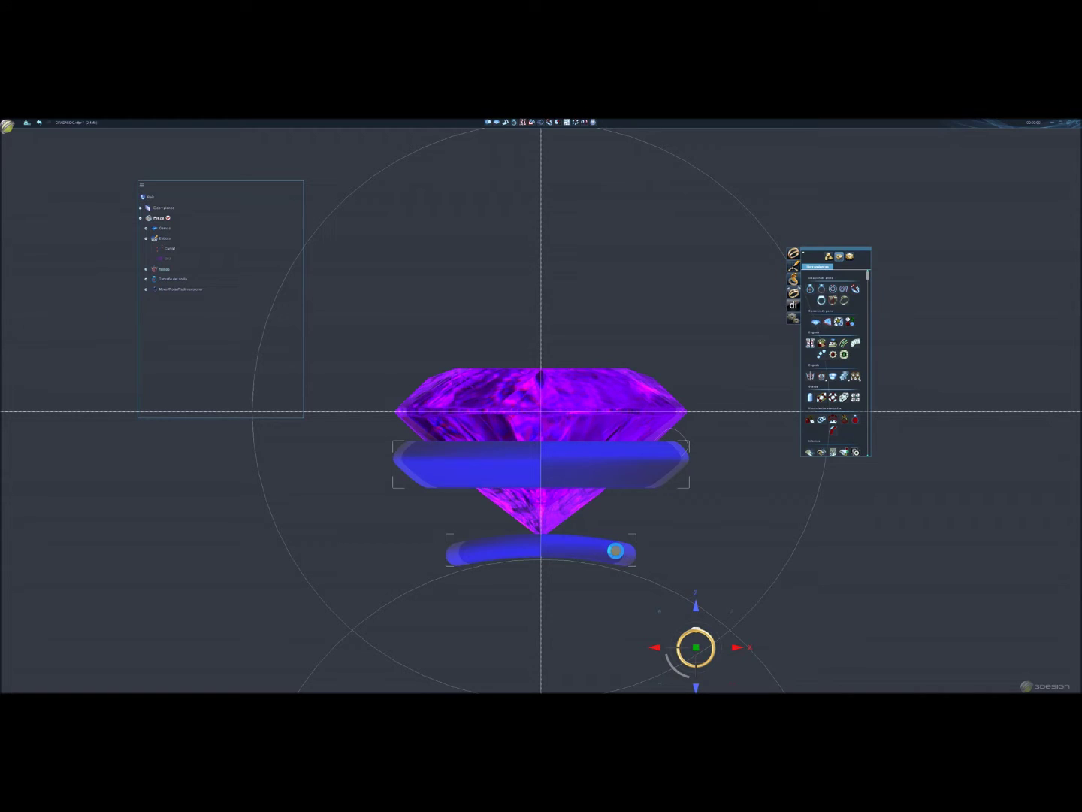
pyautogui.doubleClick(616, 554)
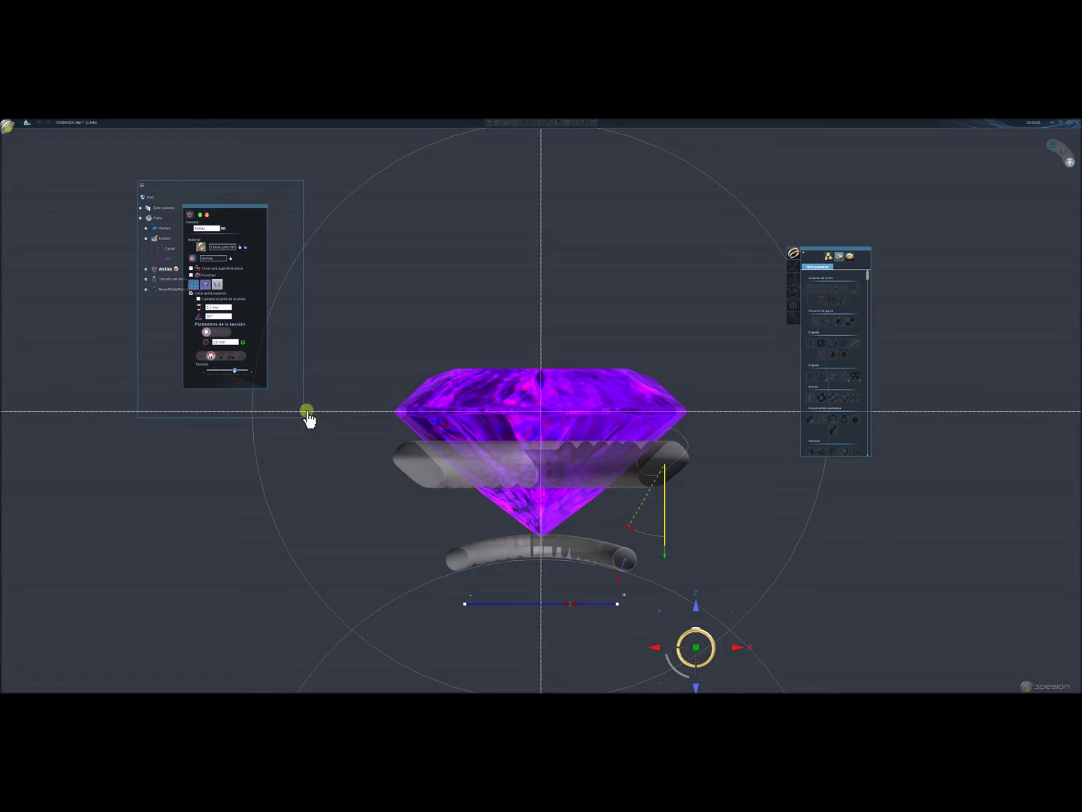
pyautogui.click(703, 478)
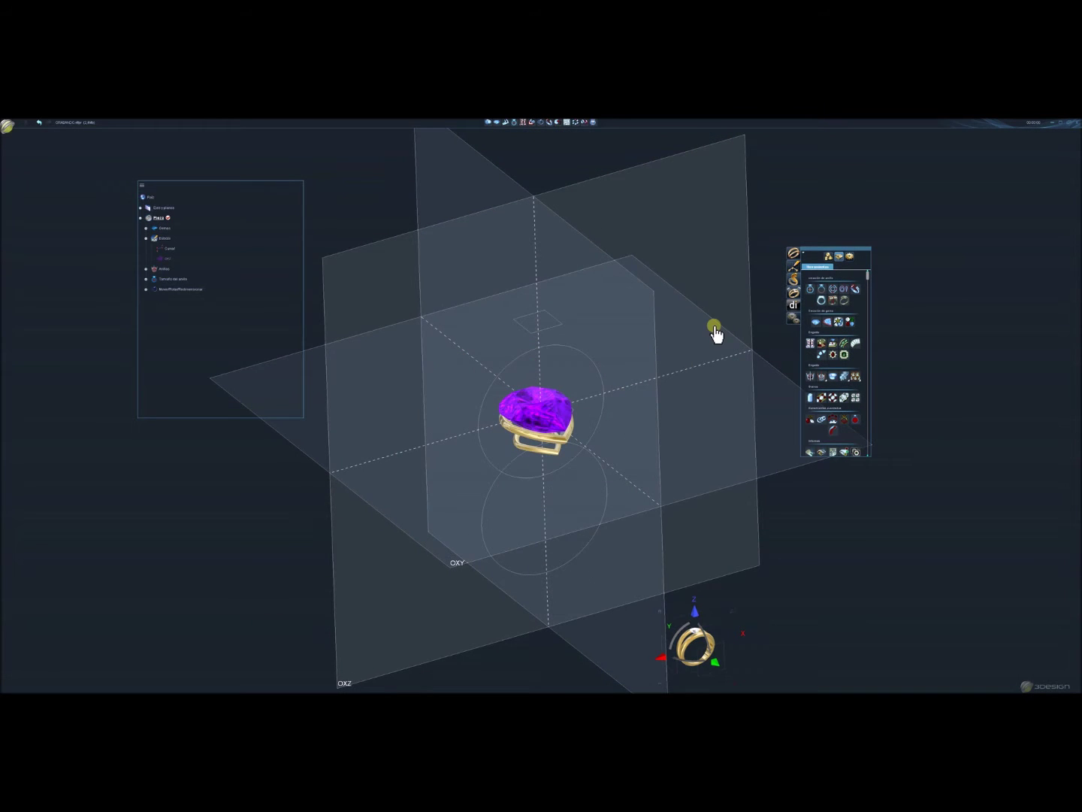
# In a new front sketch, draw a small triangular curve above the gem.
pyautogui.click(795, 279)
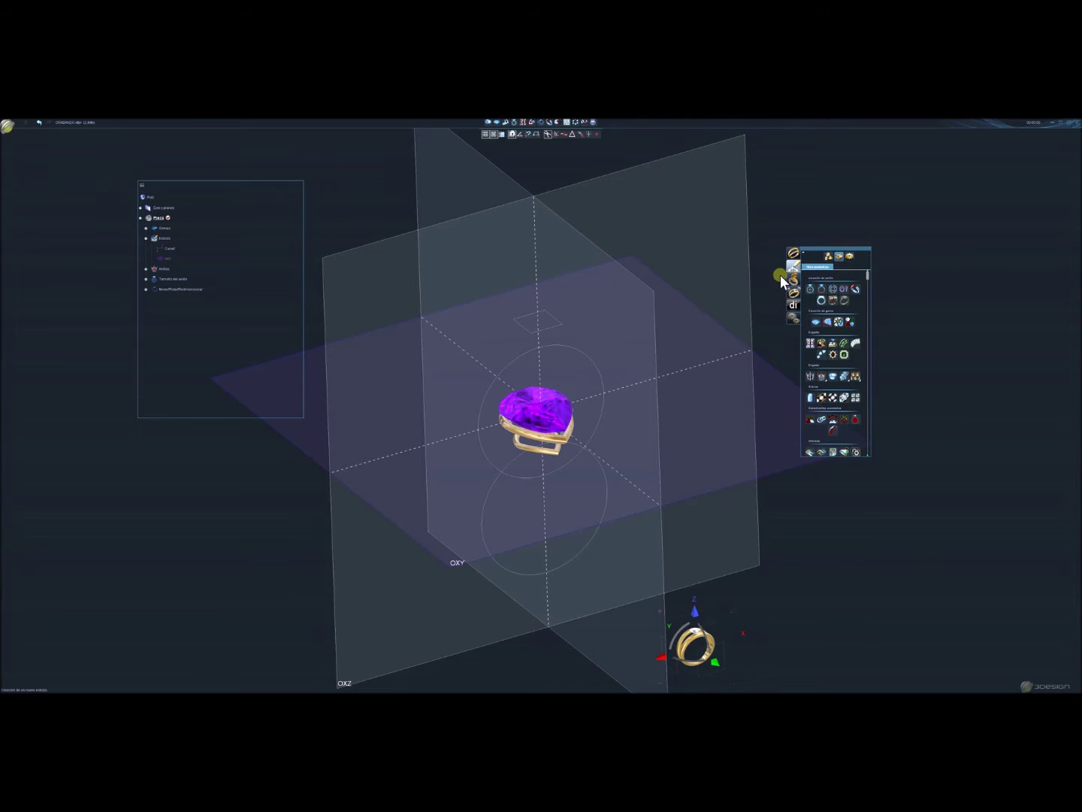
pyautogui.scroll(2, 605, 412)
pyautogui.click(832, 302)
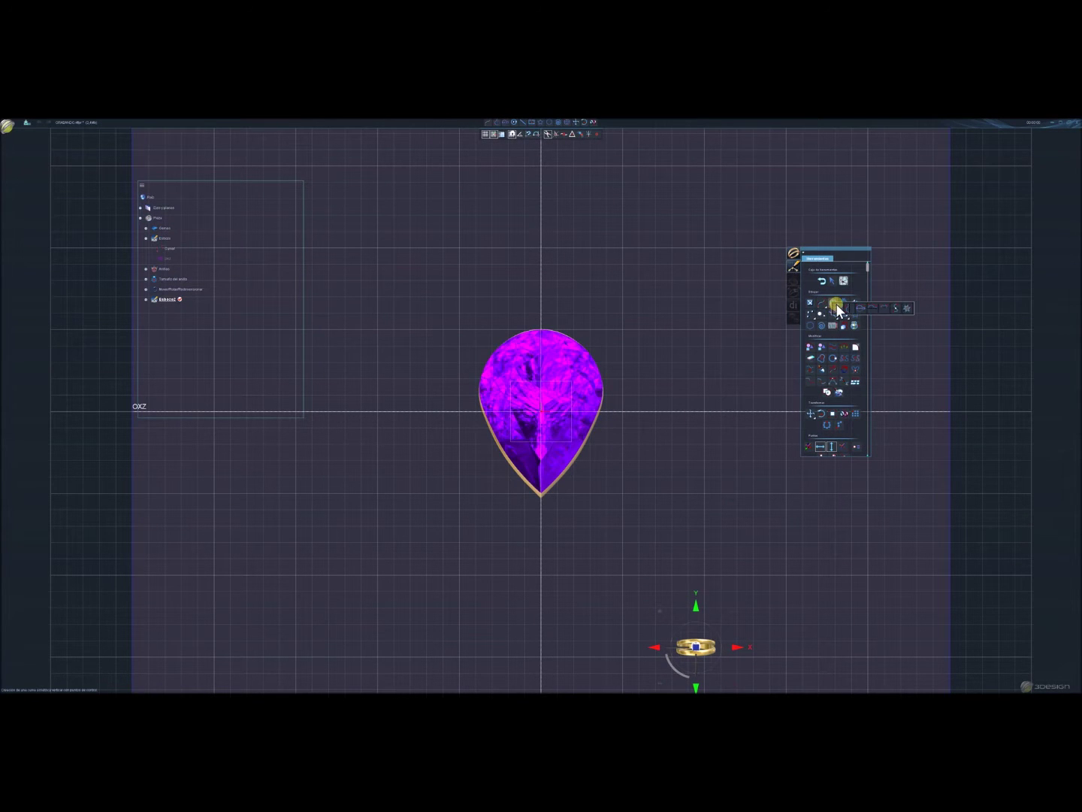
pyautogui.click(837, 305)
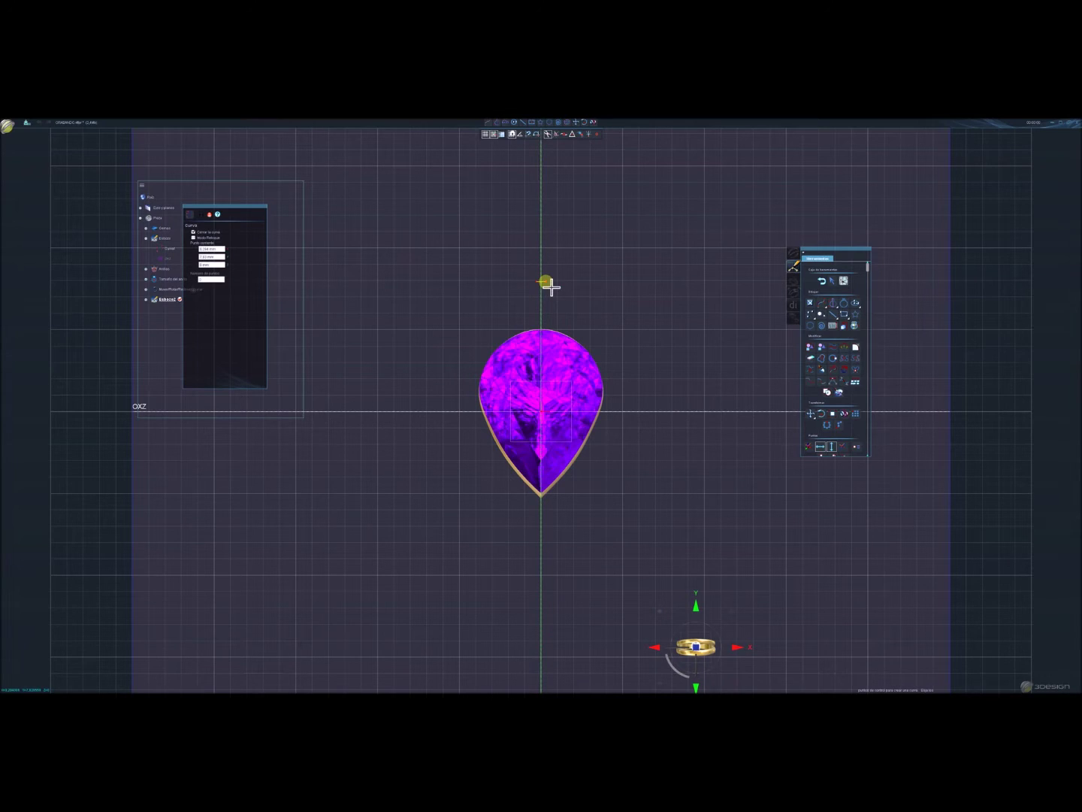
pyautogui.click(545, 285)
pyautogui.click(560, 302)
pyautogui.rightClick(550, 301)
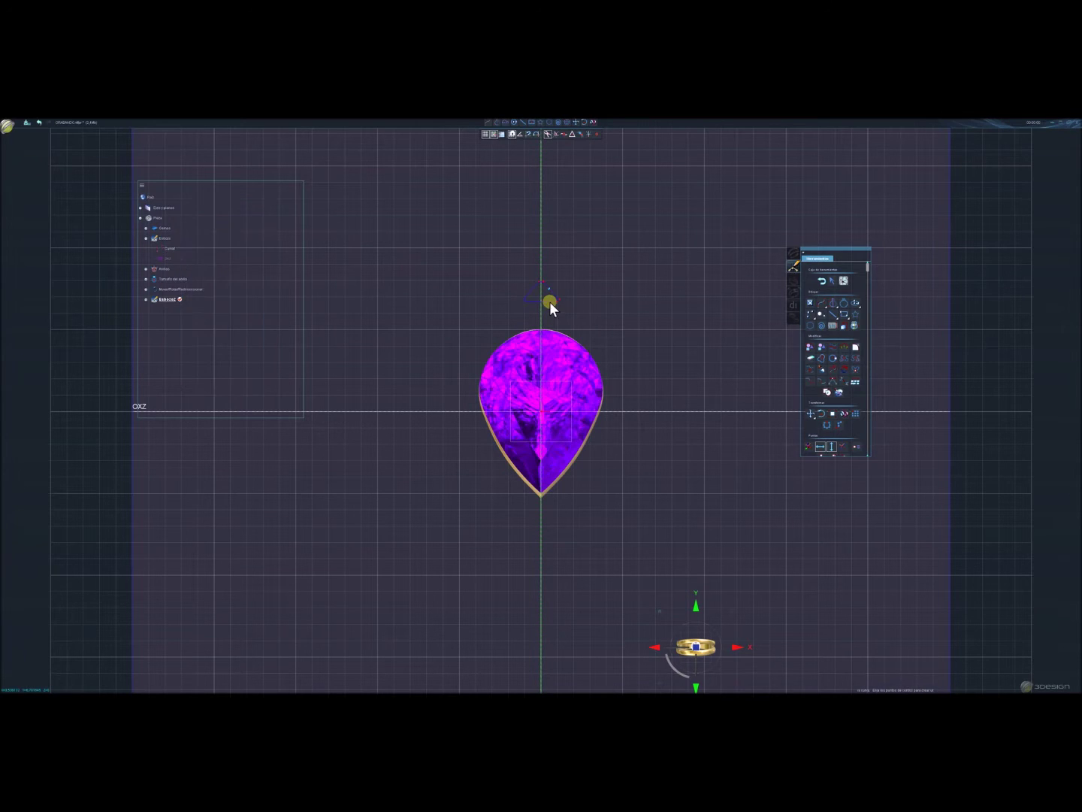
# Check the triangle curve's points and leave the sketch for the 3D view.
pyautogui.click(836, 280)
pyautogui.scroll(5, 560, 333)
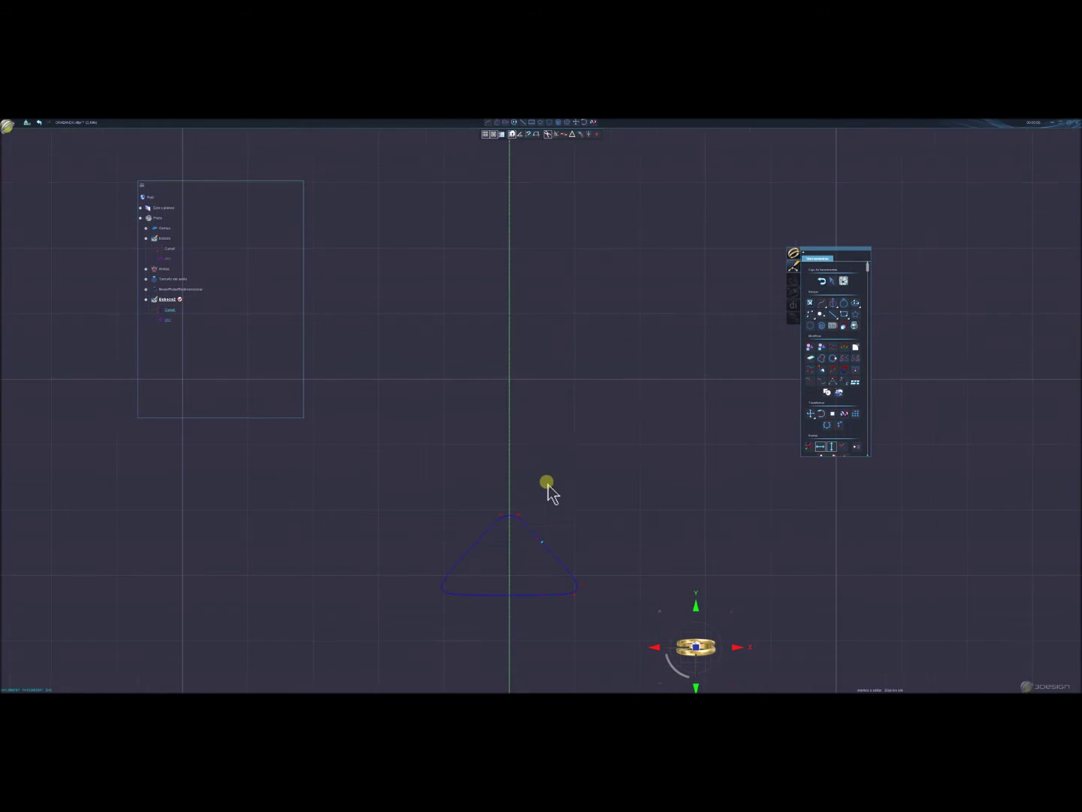
pyautogui.click(546, 540)
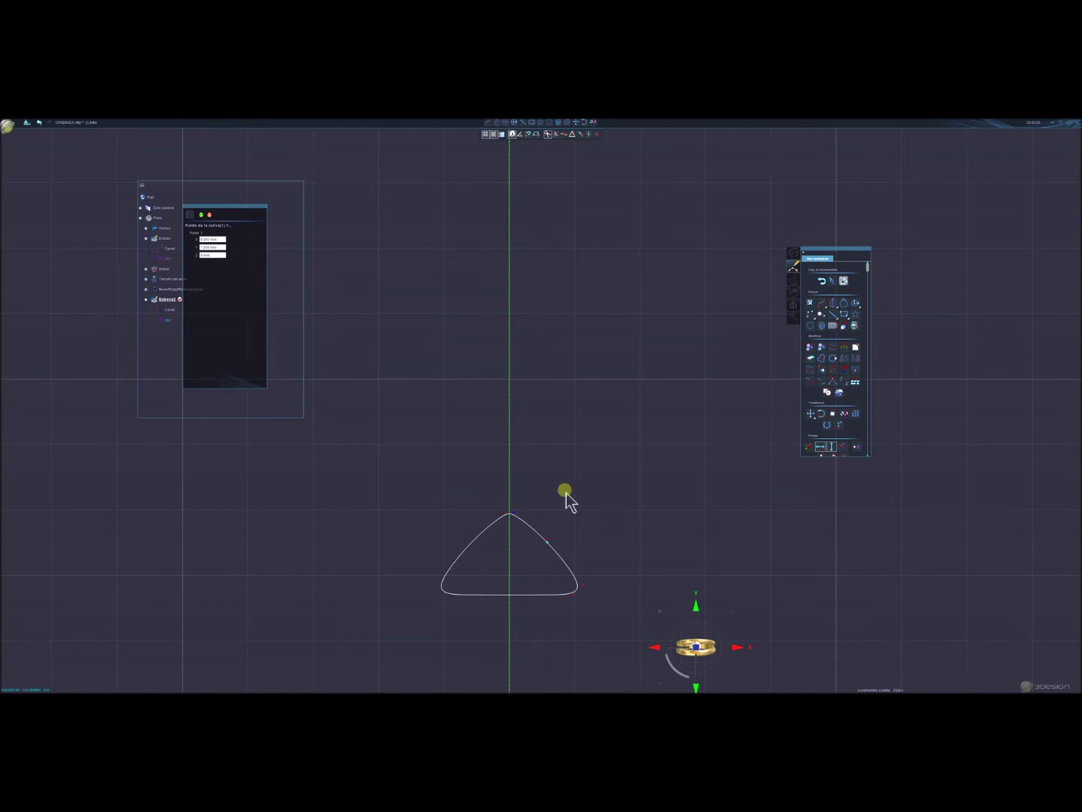
pyautogui.press('Escape')
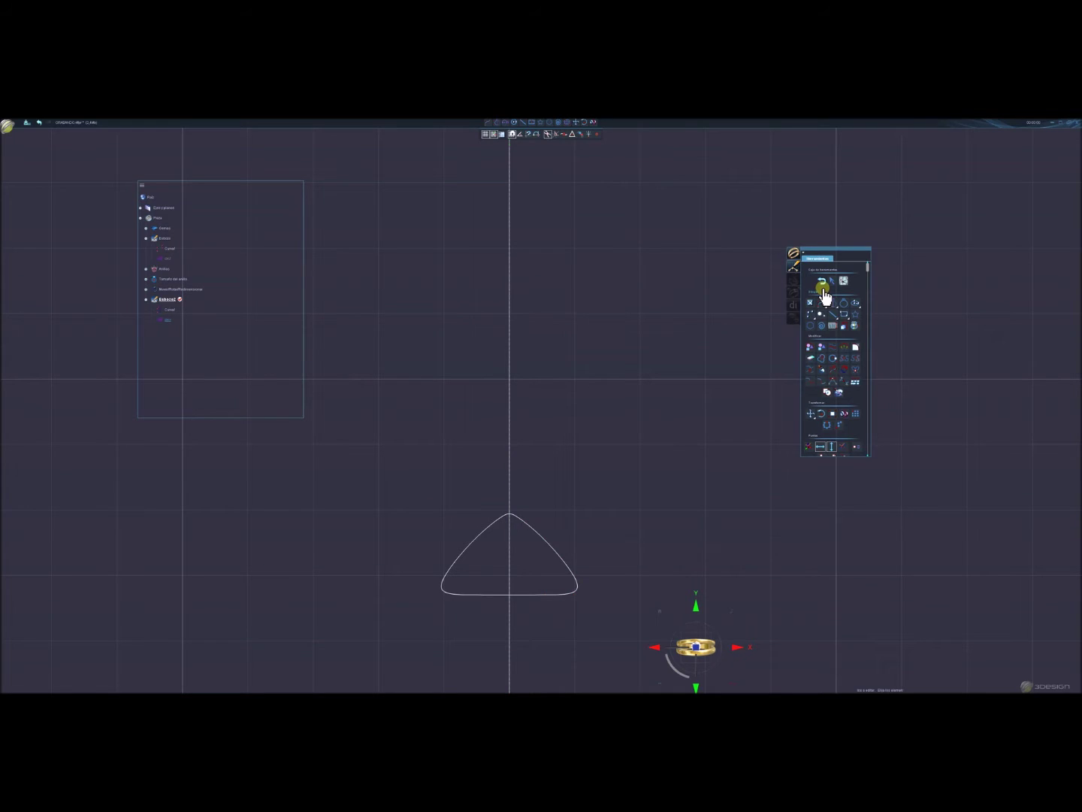
pyautogui.click(822, 285)
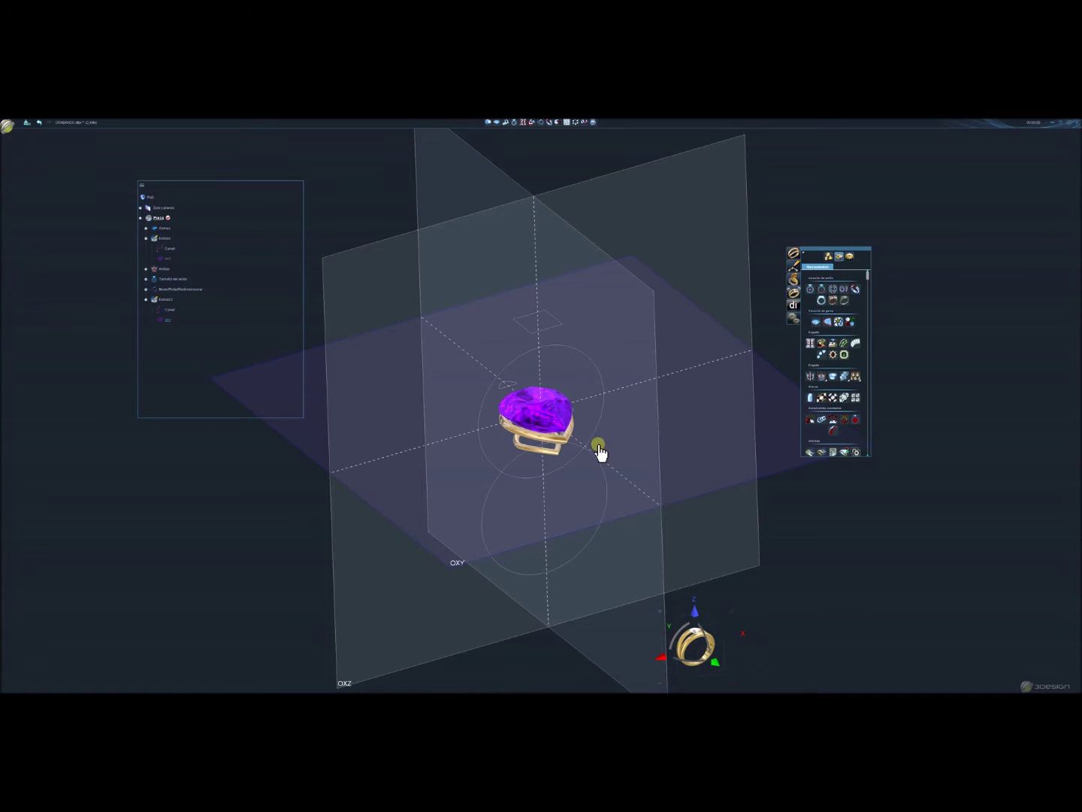
# Start prongs on the gem with anchor-point placement, a separate lower section and chosen prong class.
pyautogui.click(579, 416)
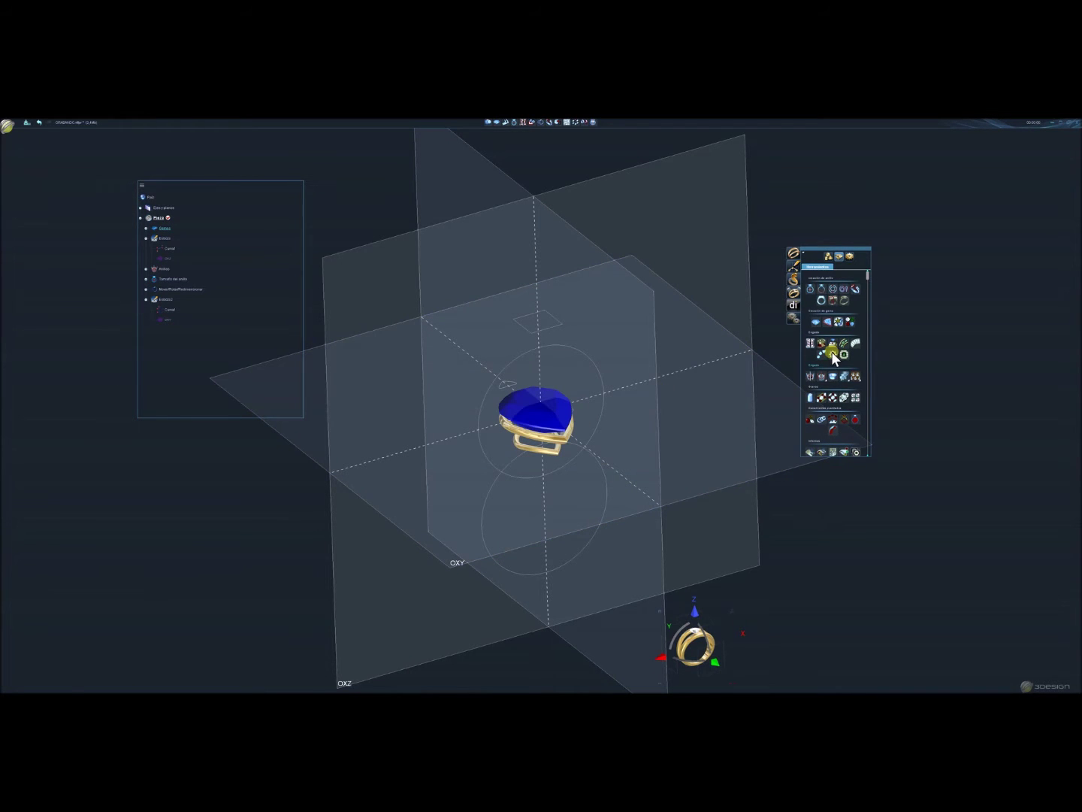
pyautogui.click(826, 370)
pyautogui.scroll(3, 599, 406)
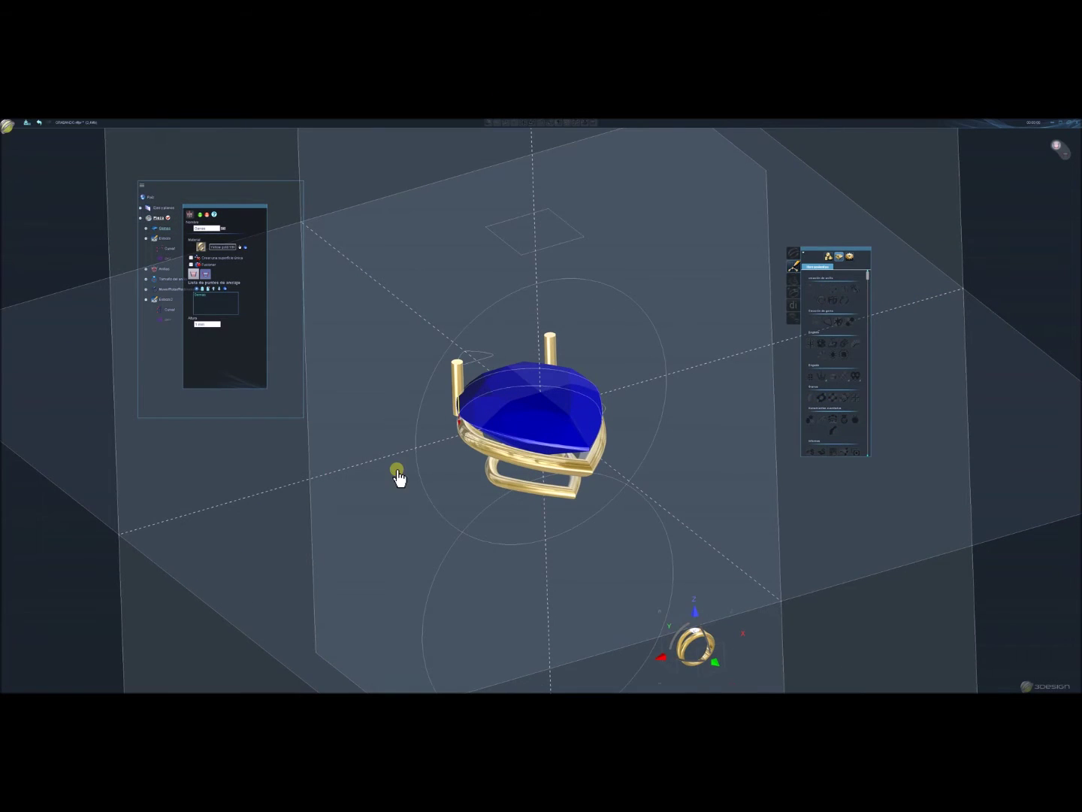
pyautogui.moveTo(399, 475); pyautogui.dragTo(430, 461, button='right')
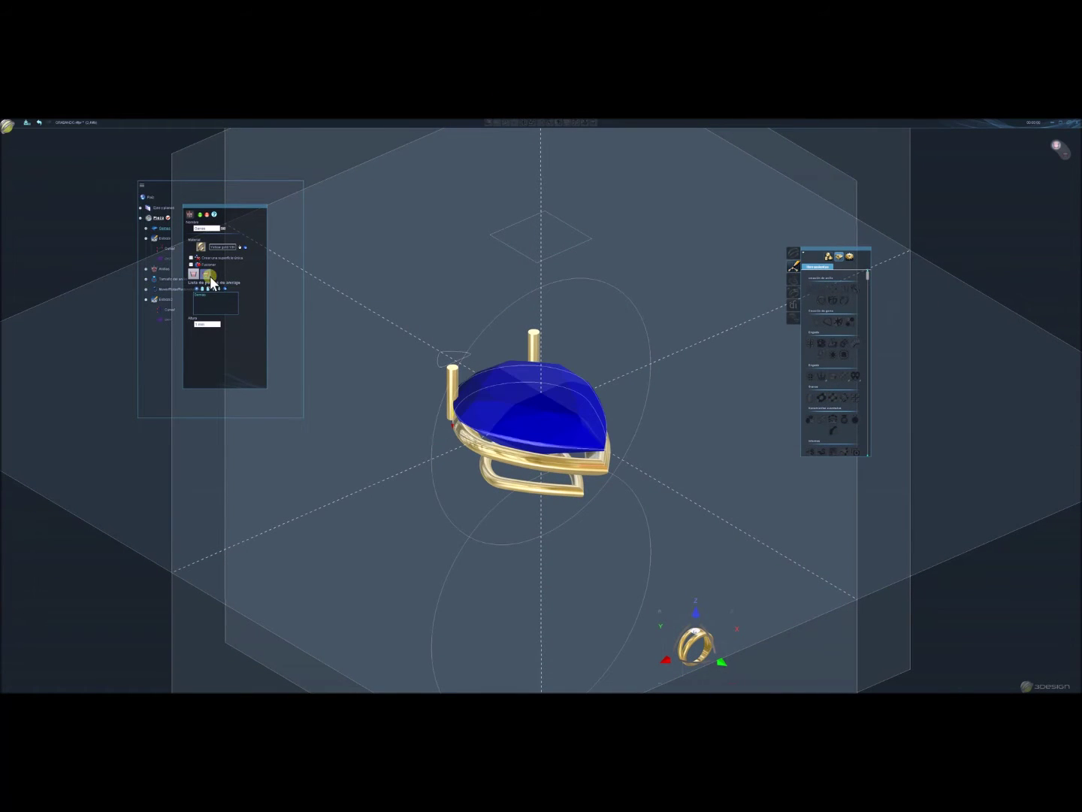
pyautogui.click(208, 274)
pyautogui.click(225, 378)
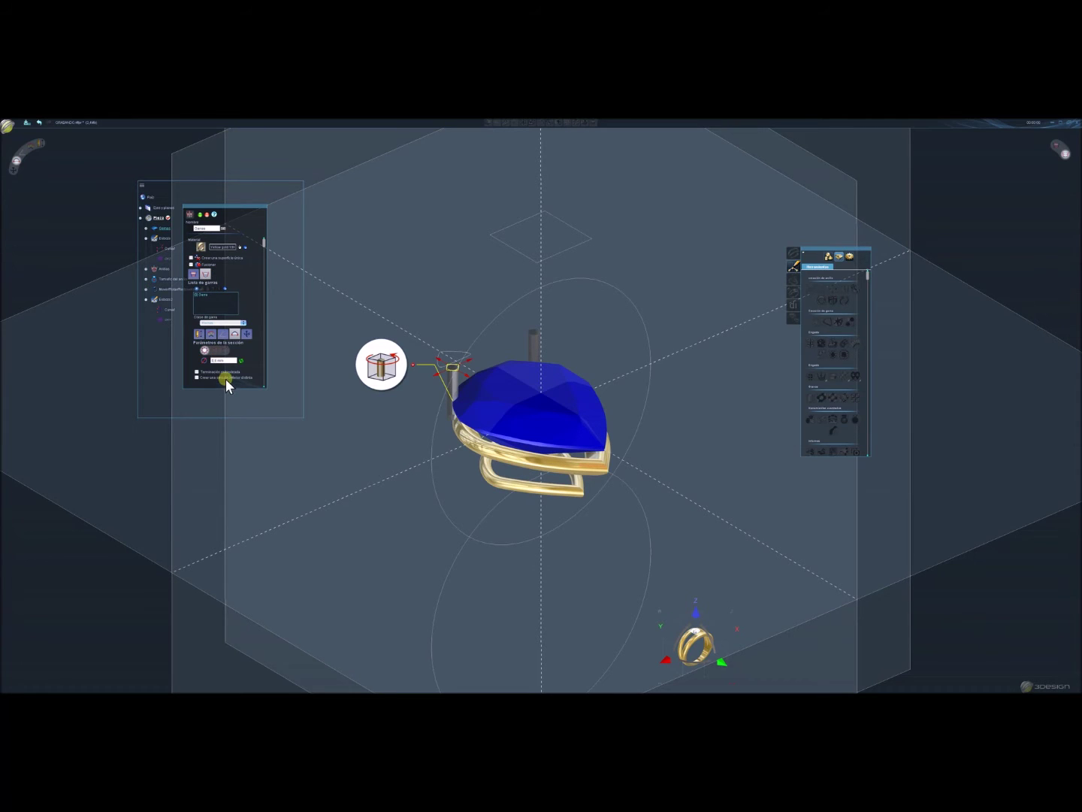
pyautogui.click(210, 333)
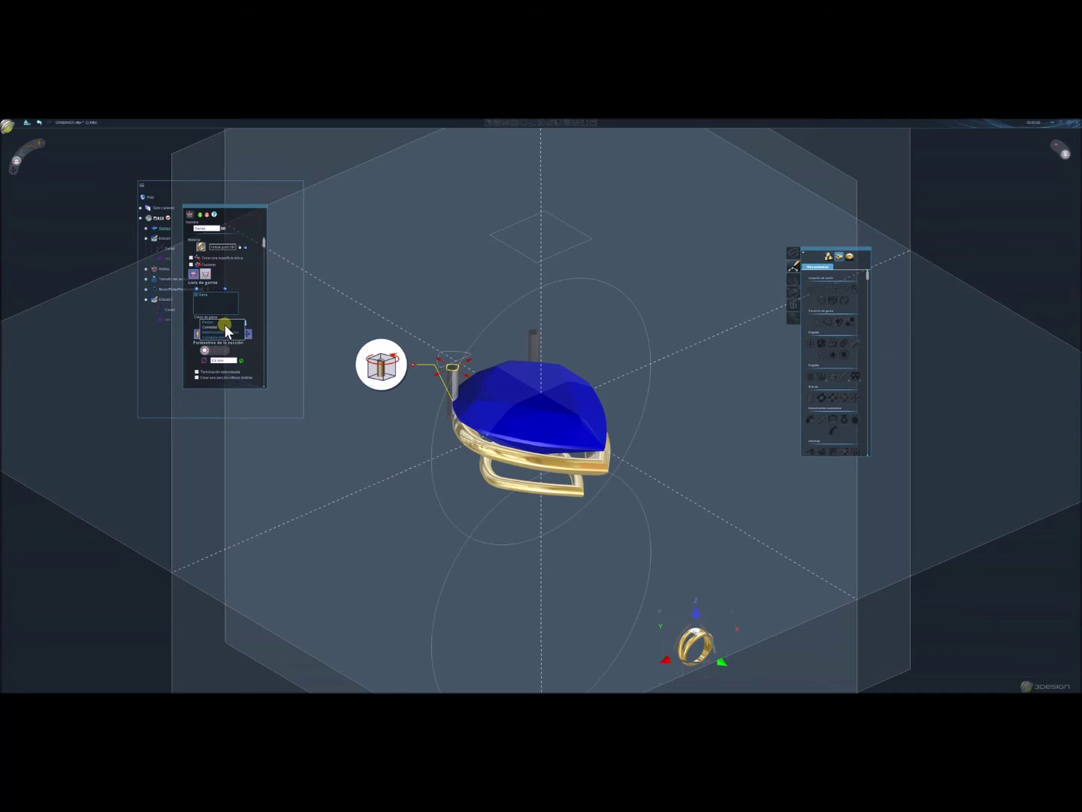
pyautogui.click(213, 325)
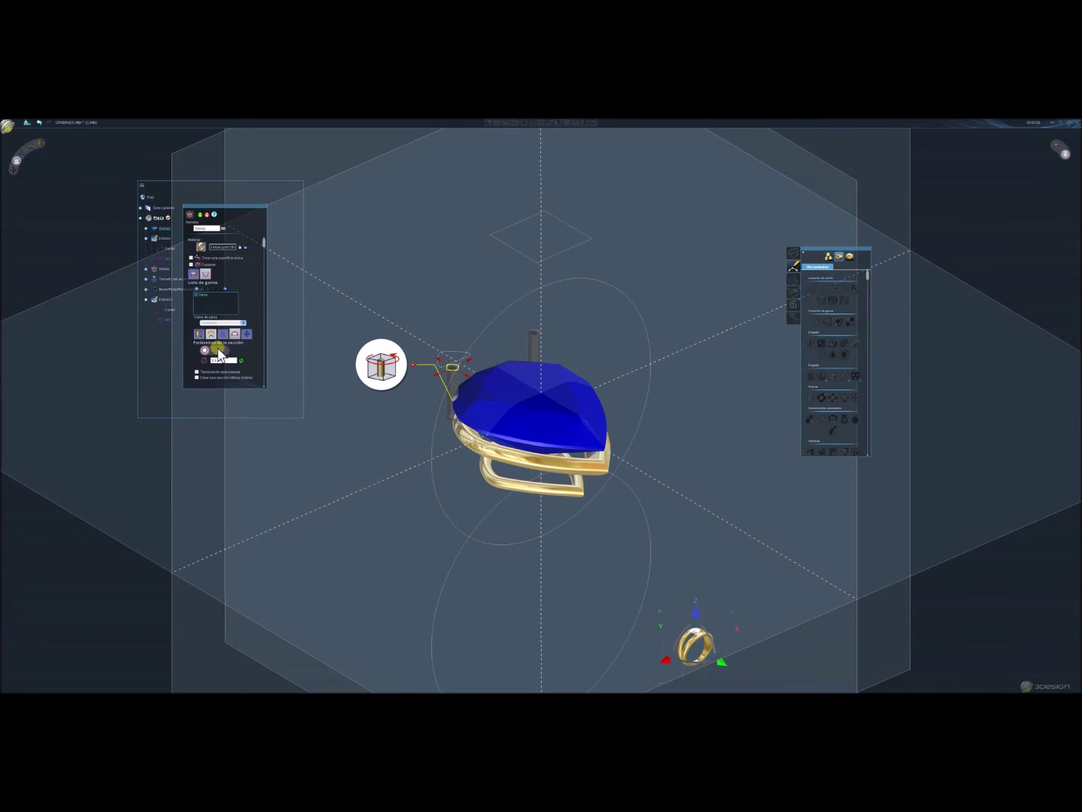
# Adjust the prong's upper offset and show the positioning marks around the gem.
pyautogui.click(212, 336)
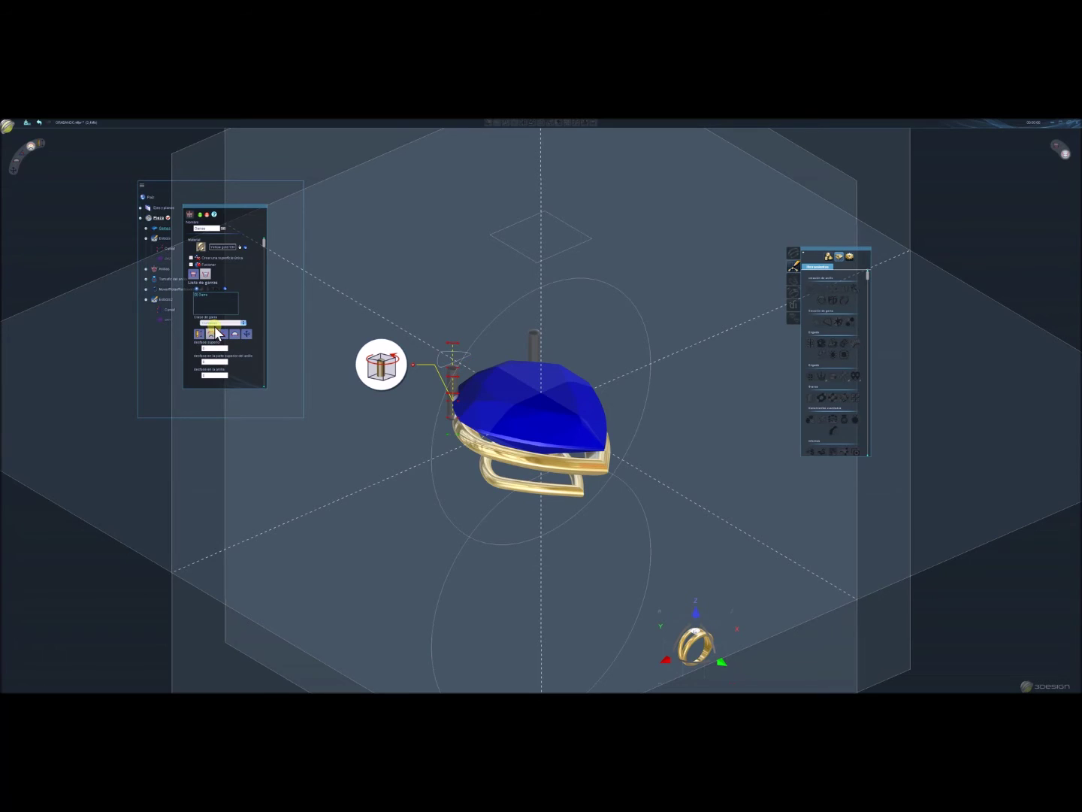
pyautogui.click(194, 275)
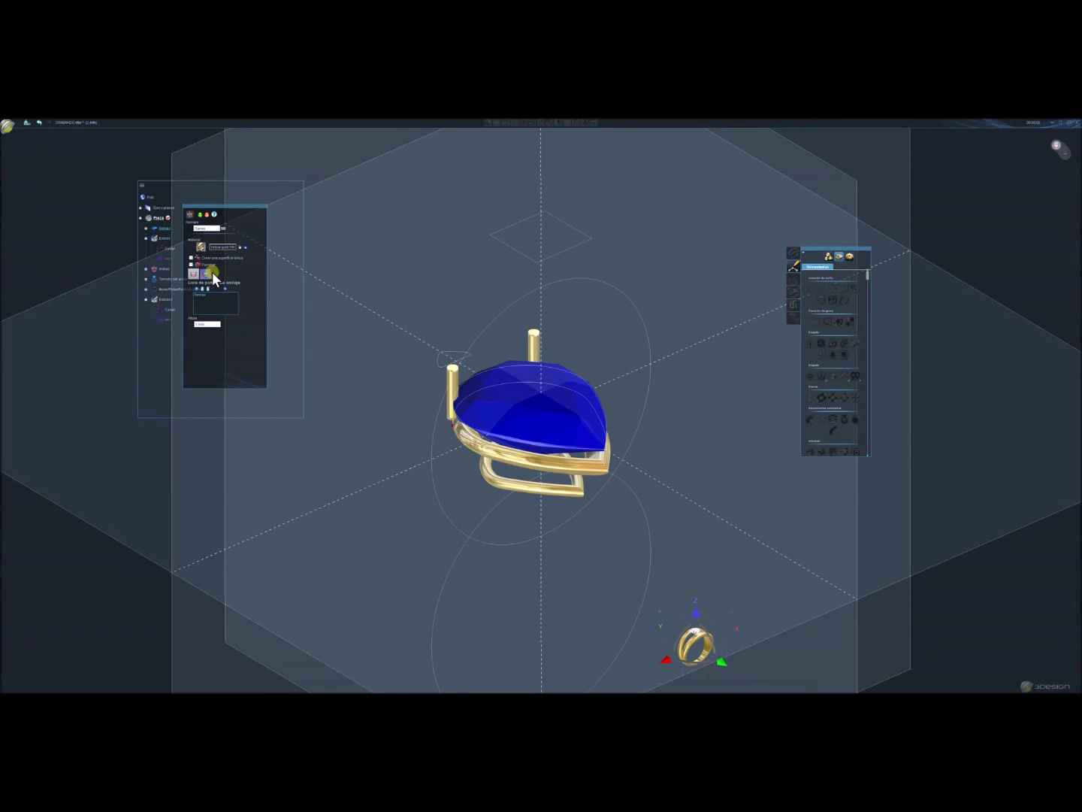
pyautogui.click(210, 274)
pyautogui.click(216, 348)
pyautogui.click(246, 338)
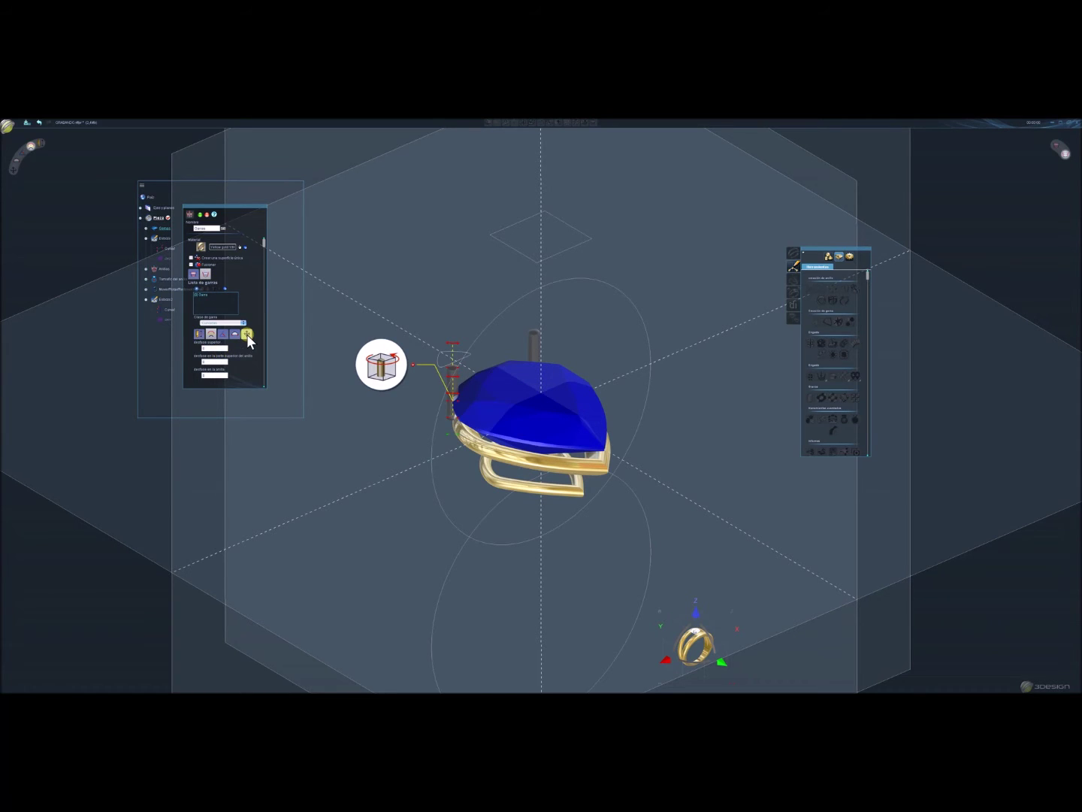
pyautogui.click(256, 354)
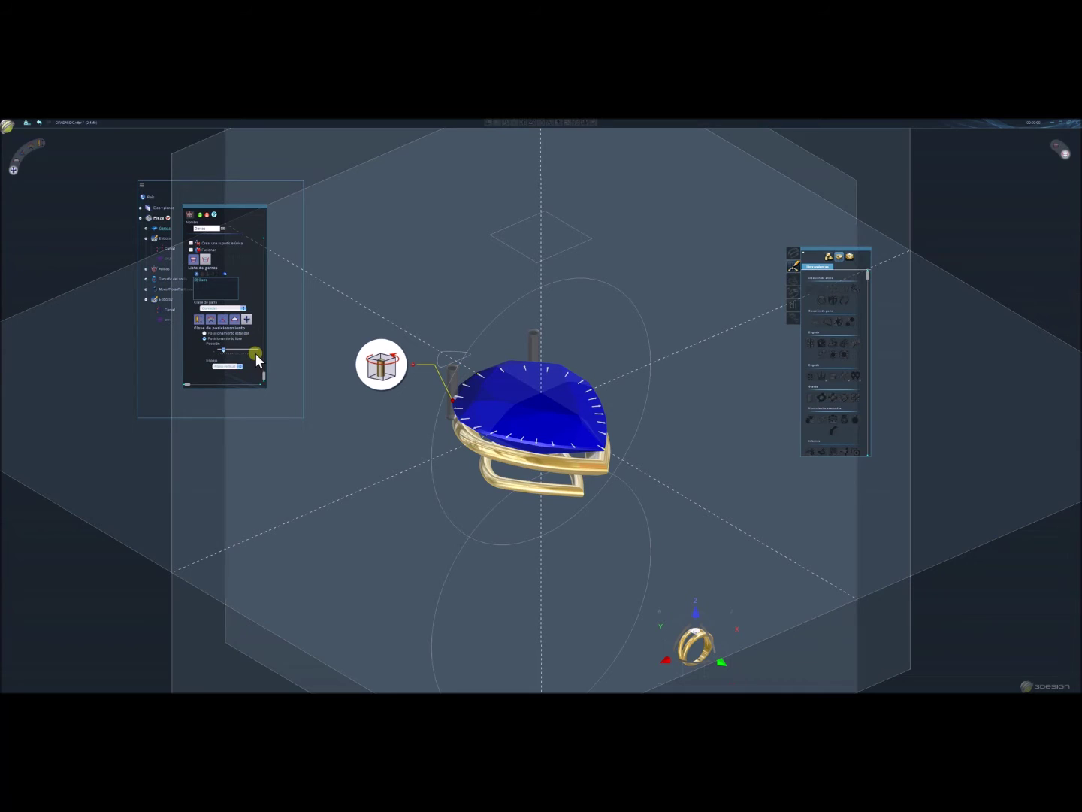
# Change the prong section mode and size, place a prong at the gem's tip with a rounded end.
pyautogui.click(223, 322)
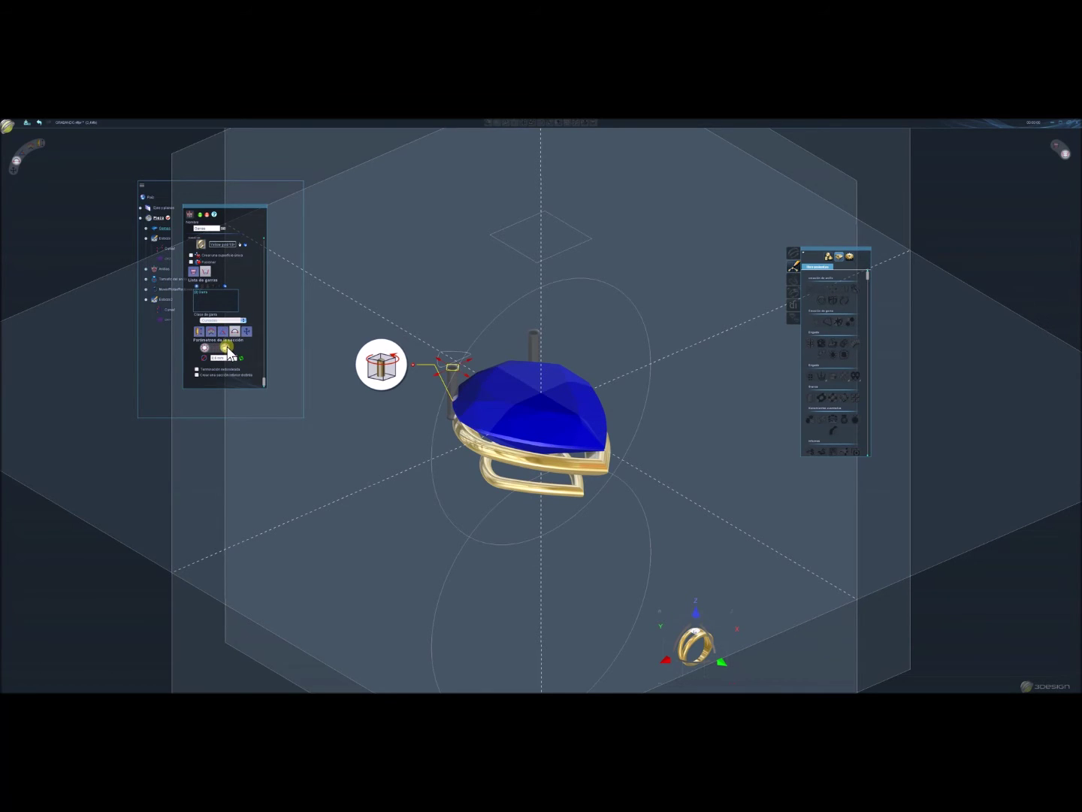
pyautogui.click(226, 349)
pyautogui.click(240, 358)
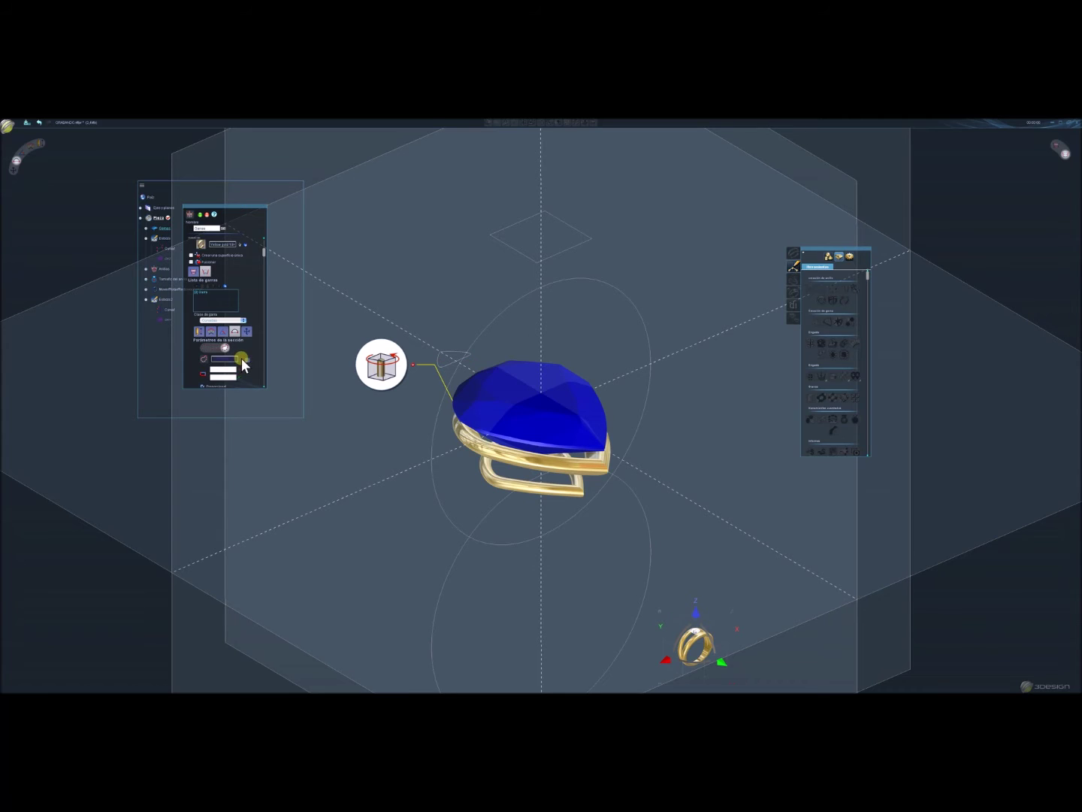
pyautogui.click(438, 362)
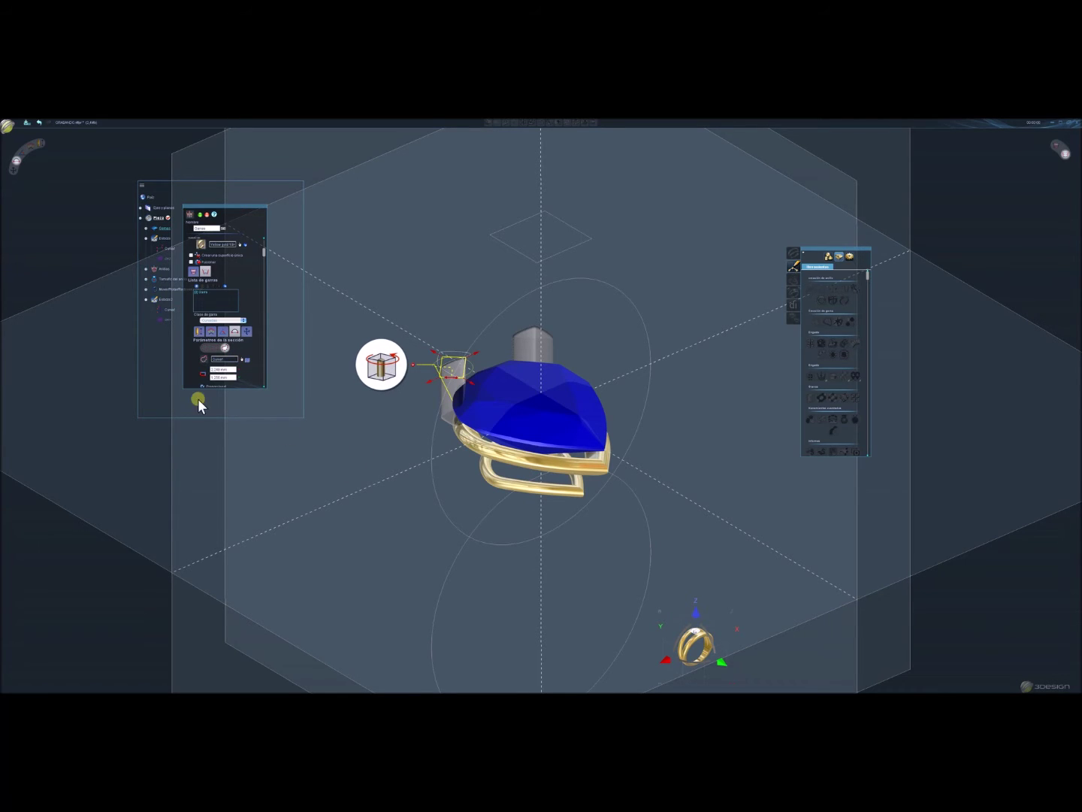
pyautogui.scroll(-2, 200, 349)
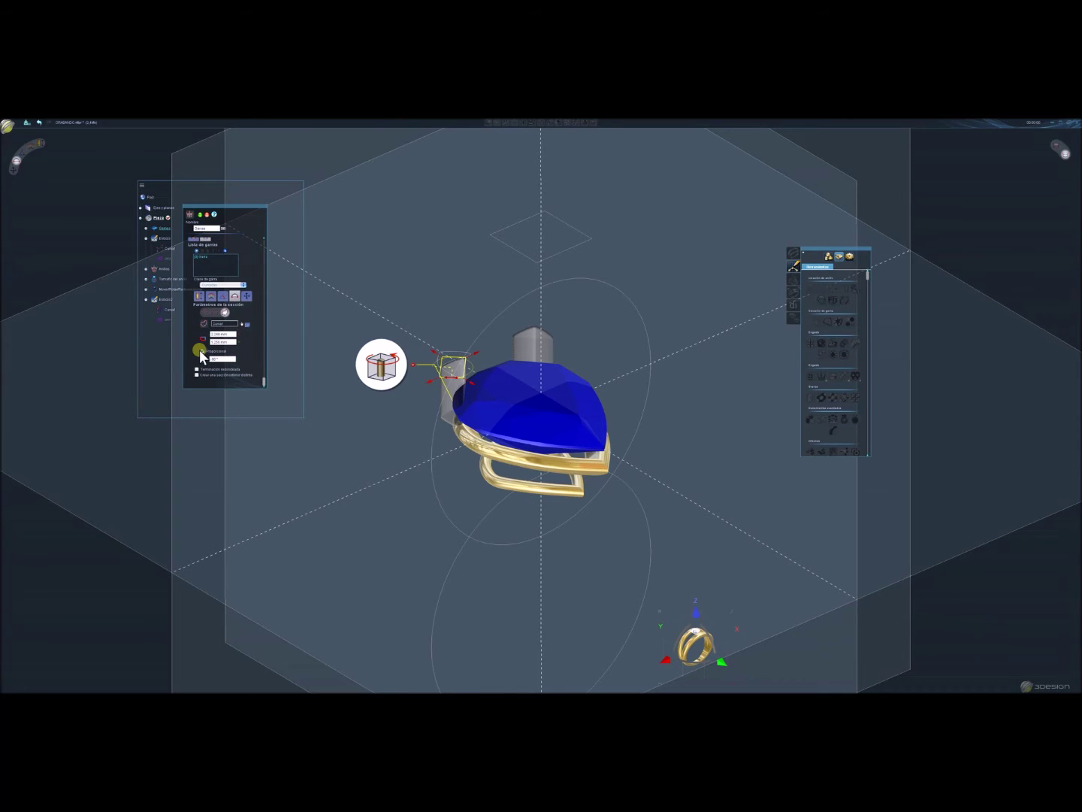
pyautogui.click(204, 368)
# Extend the tip prong down to the lower gold band and set its top height to 0,575 mm.
pyautogui.click(199, 313)
pyautogui.moveTo(479, 485); pyautogui.dragTo(609, 485, button='middle')
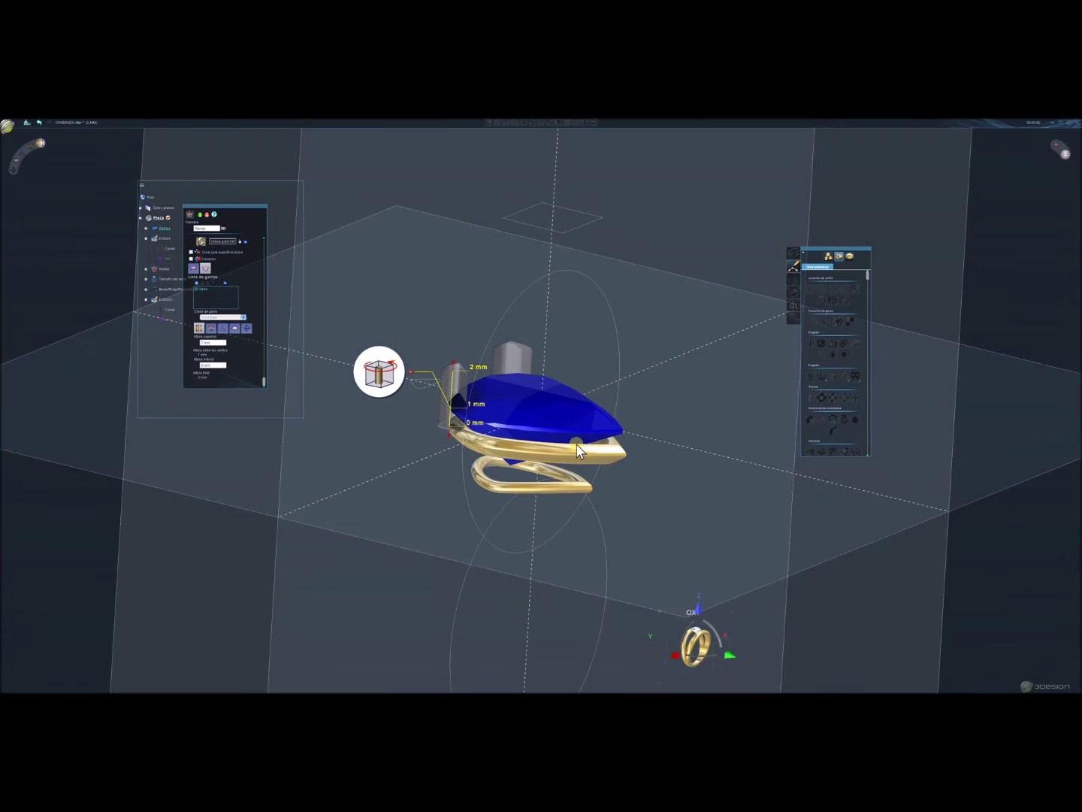
pyautogui.click(688, 654)
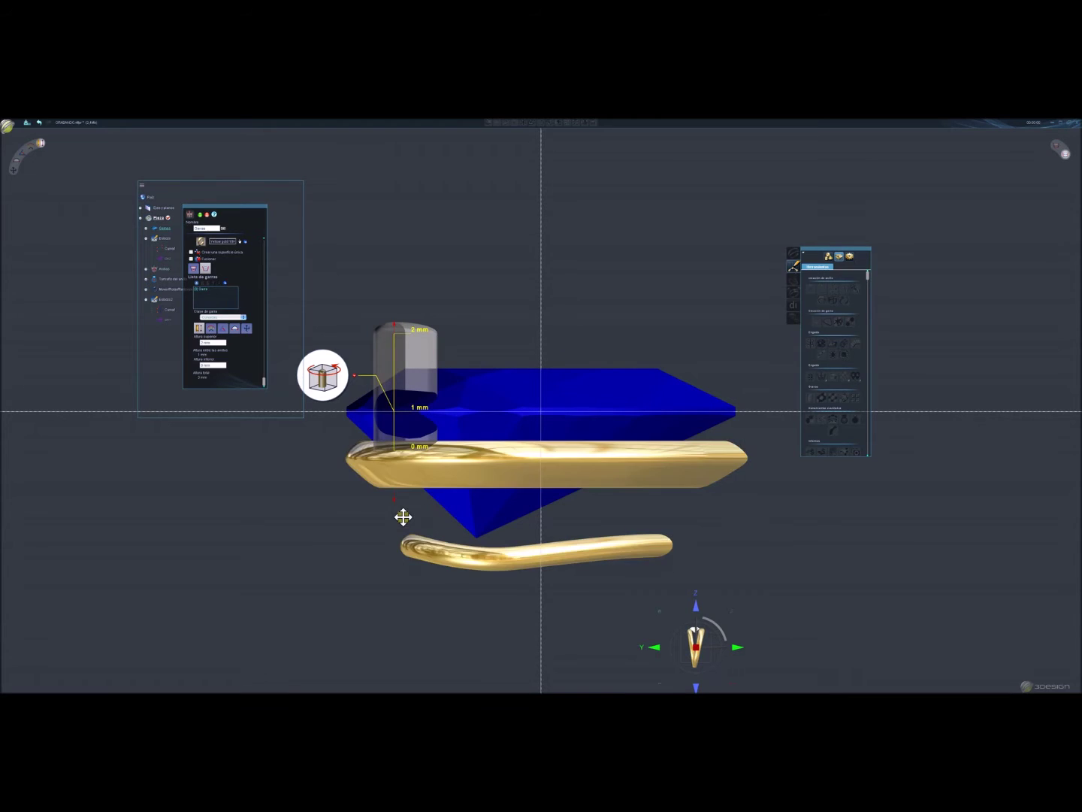
pyautogui.click(416, 544)
pyautogui.click(418, 560)
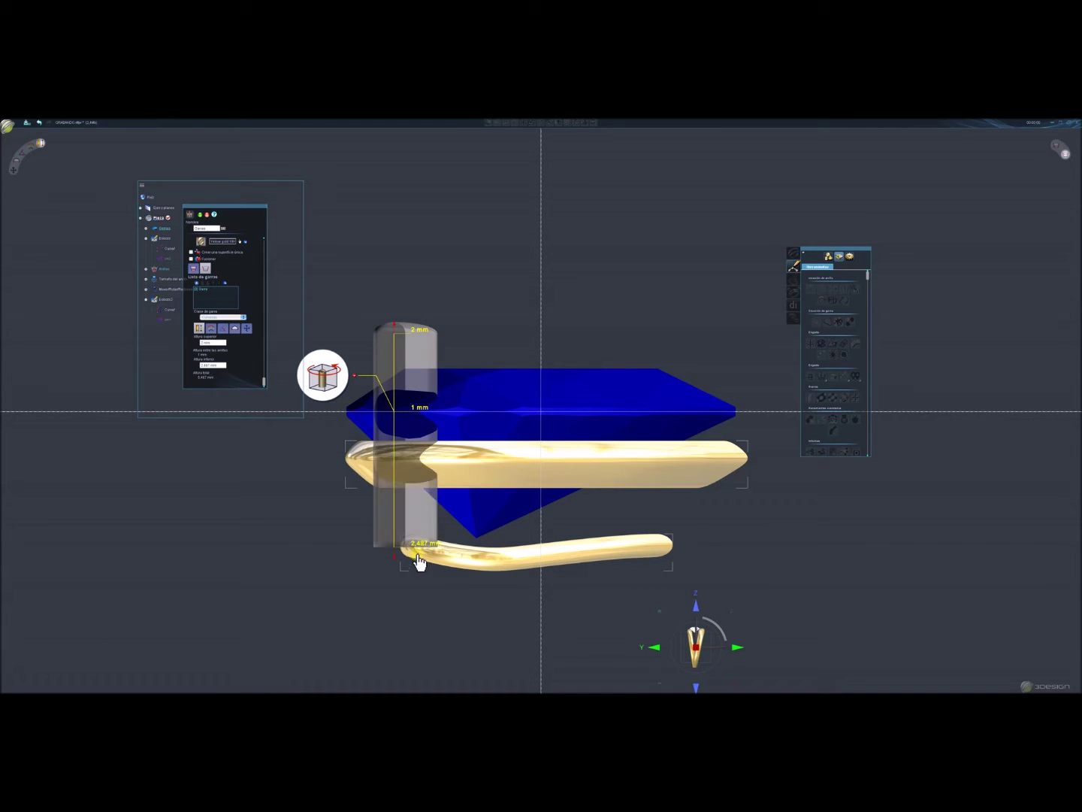
pyautogui.click(395, 355)
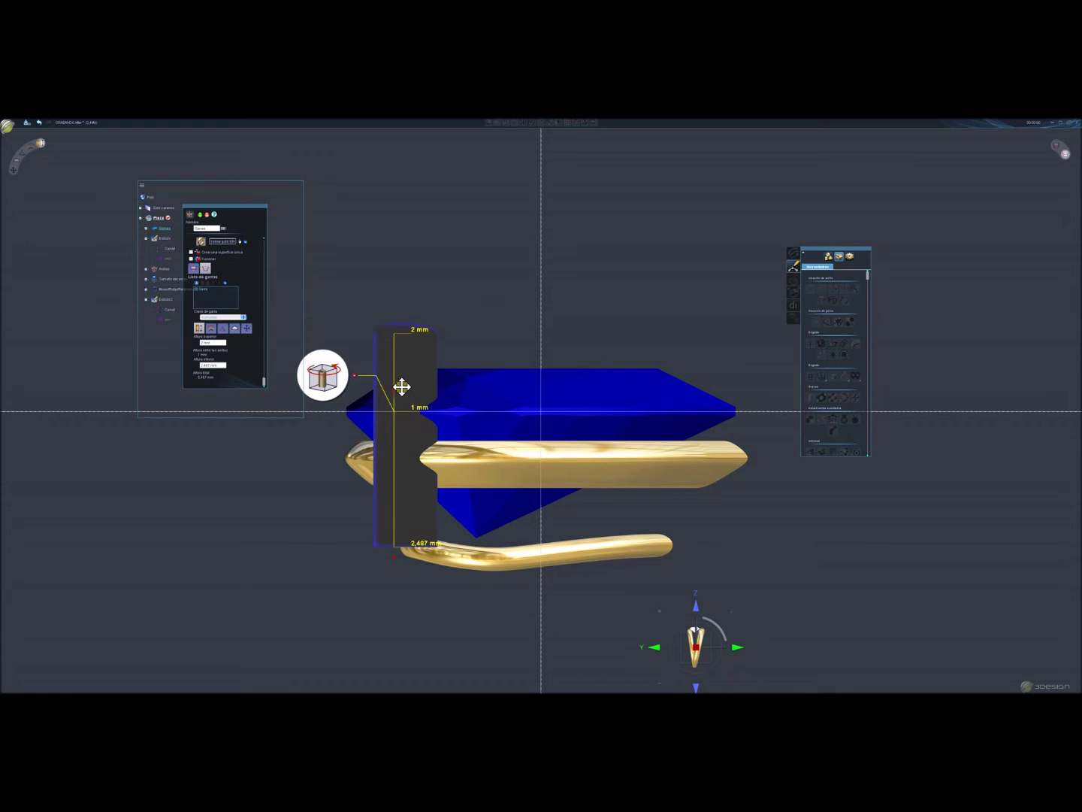
pyautogui.moveTo(403, 387); pyautogui.dragTo(393, 383)
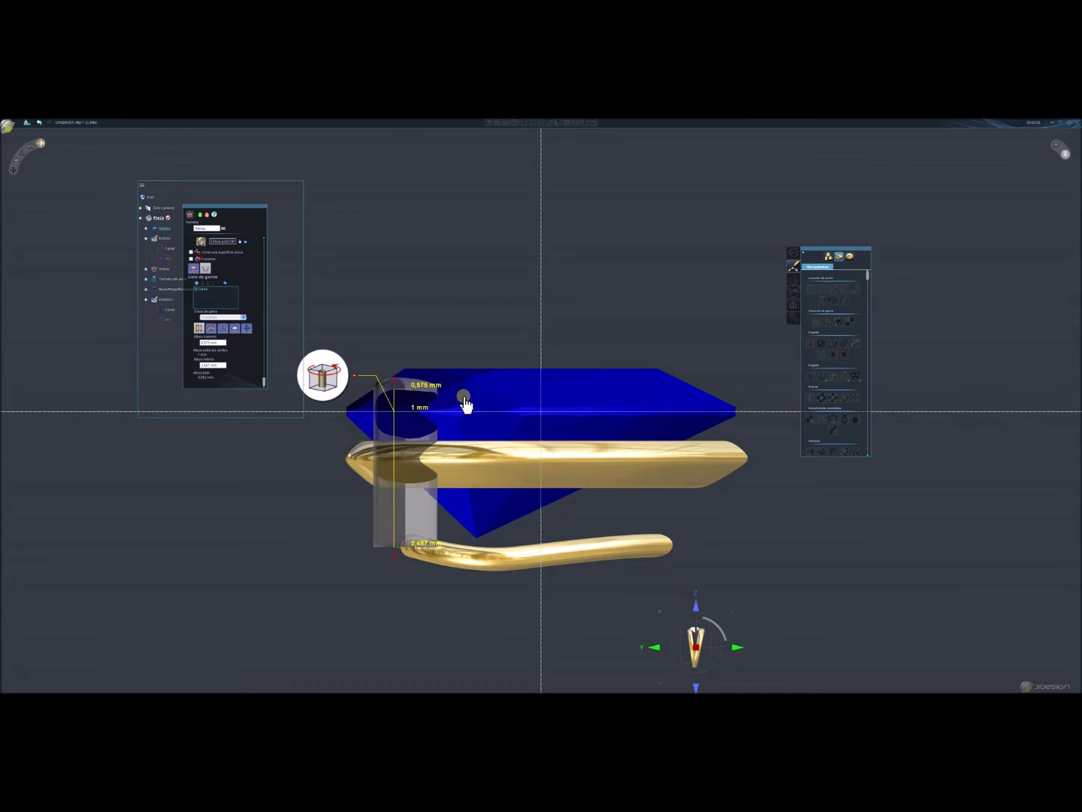
pyautogui.click(512, 378)
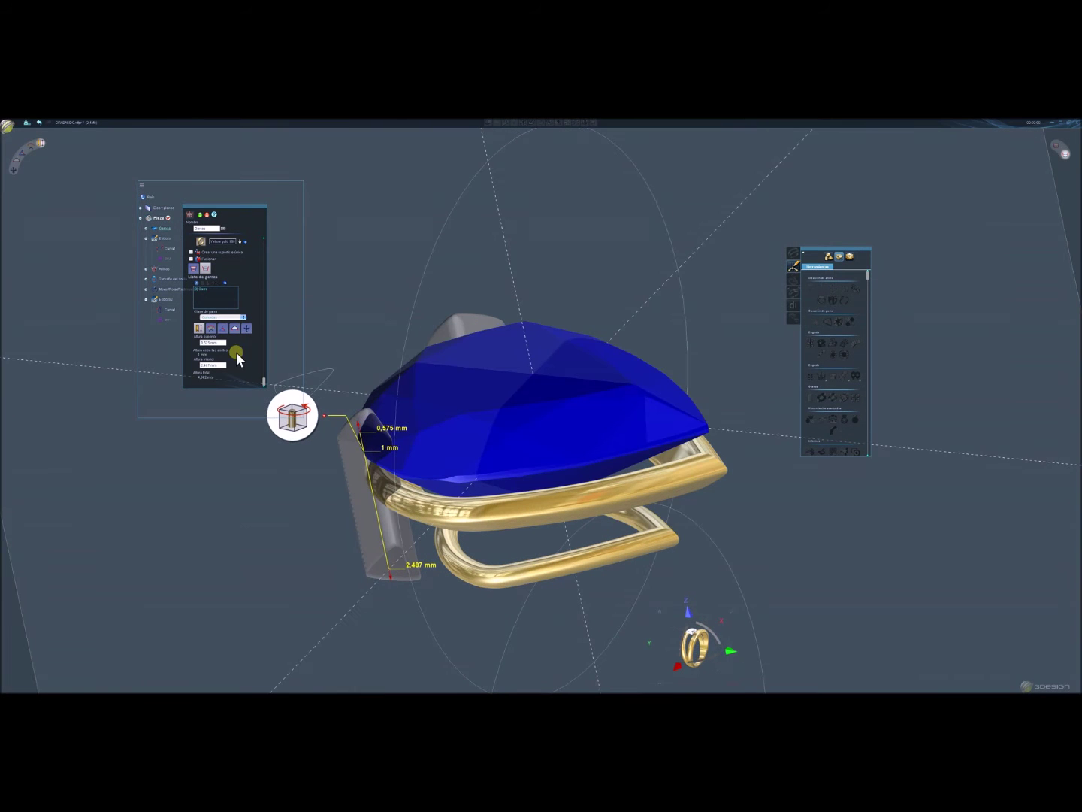
# Review the prong's angle parameters and select the prong individually in the list.
pyautogui.click(213, 328)
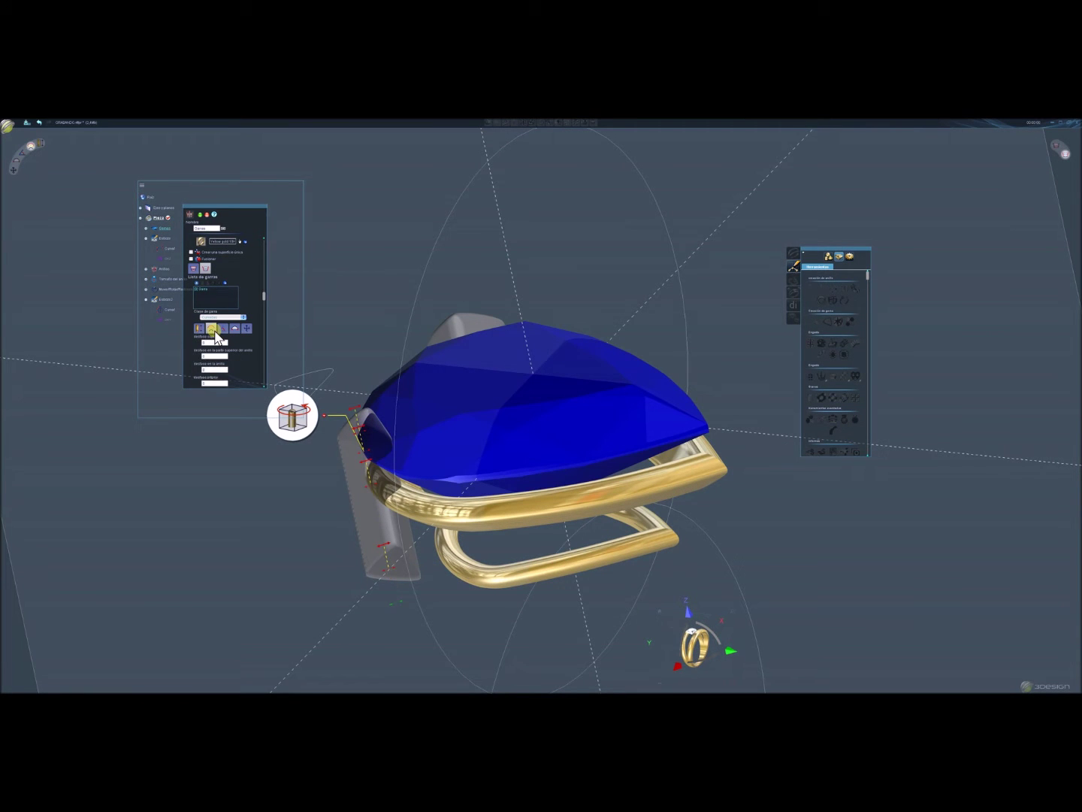
pyautogui.click(221, 329)
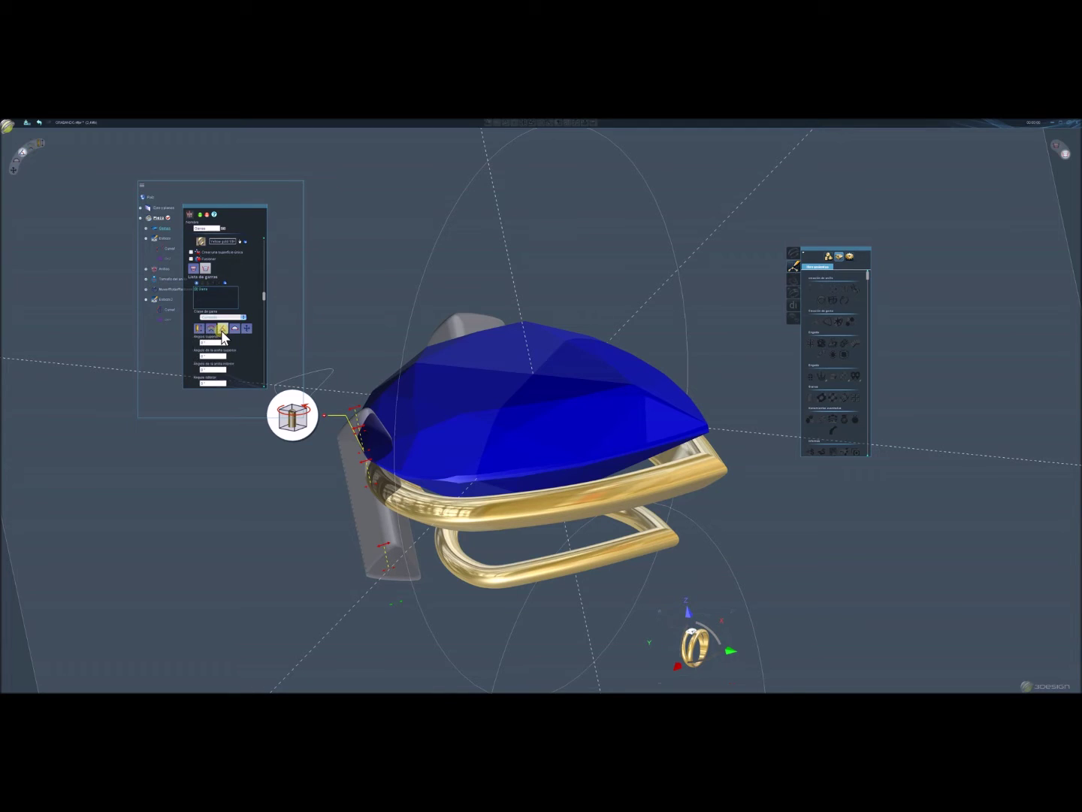
pyautogui.click(192, 284)
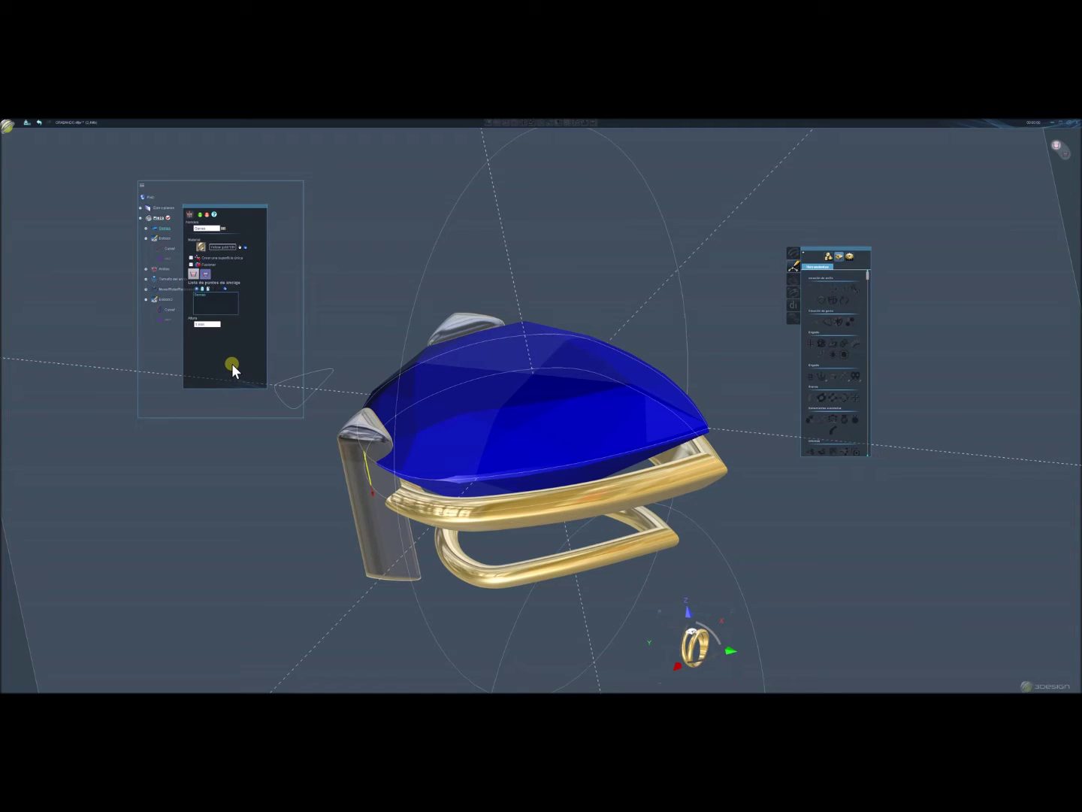
pyautogui.click(206, 274)
pyautogui.click(216, 307)
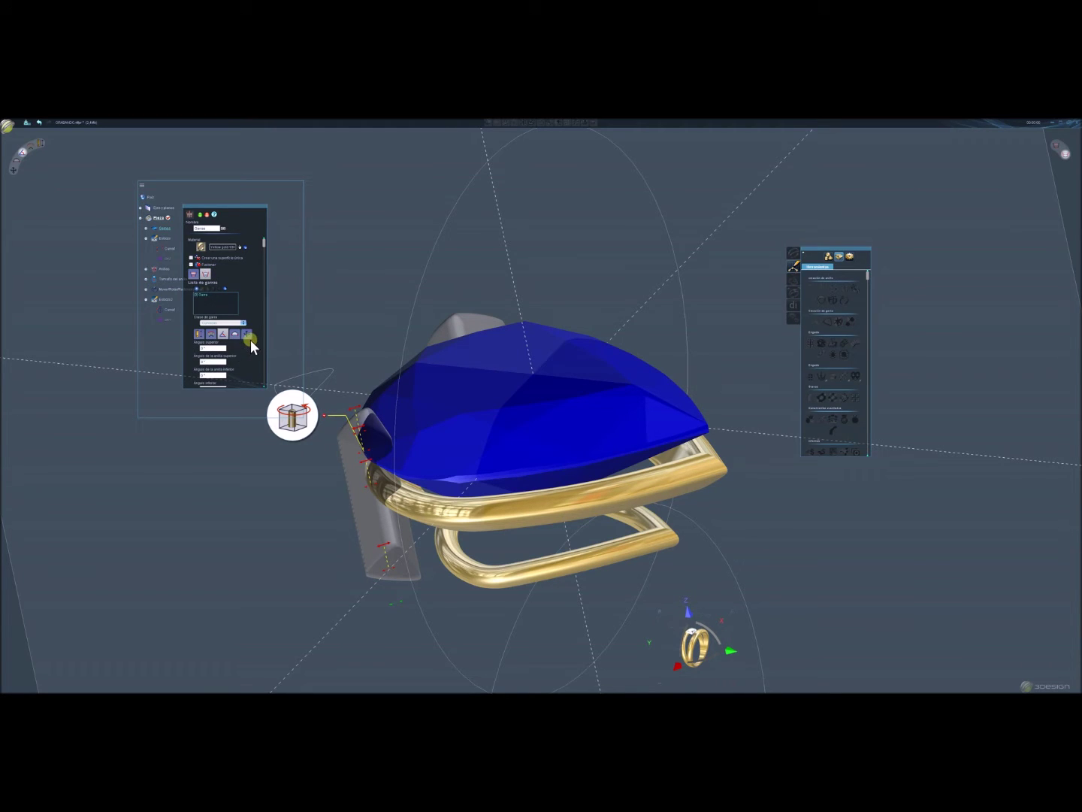
# Reposition the prong along the pear stone's right edge.
pyautogui.click(248, 335)
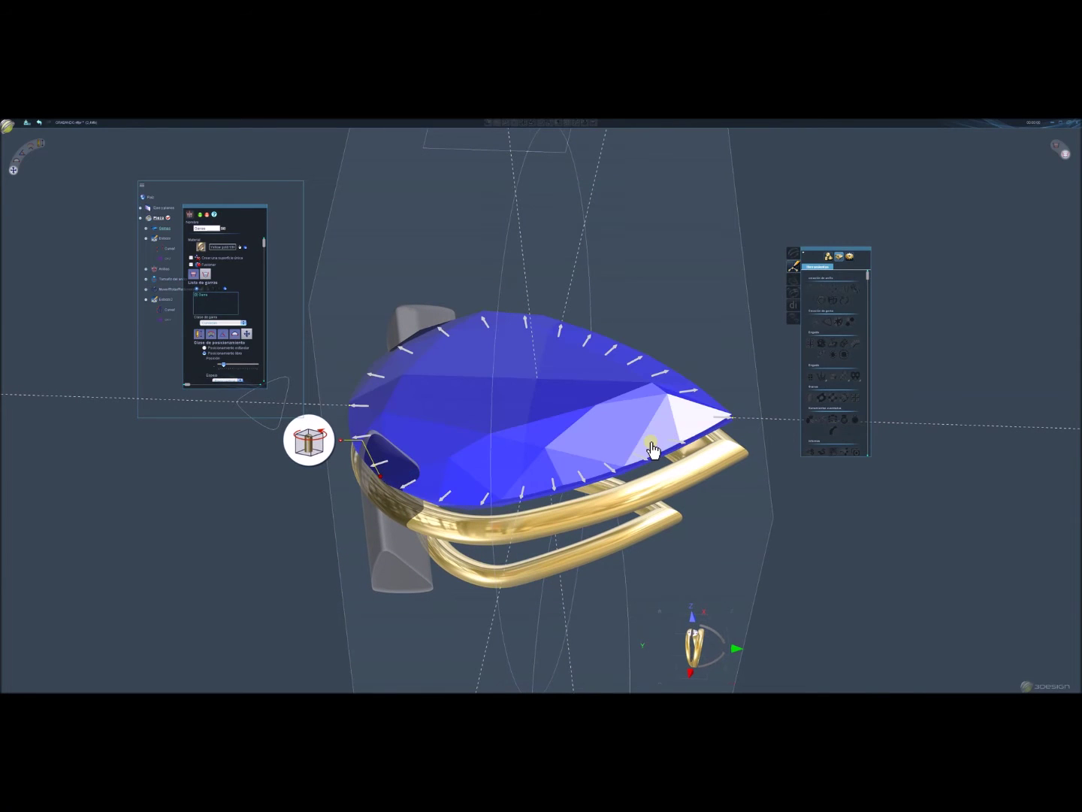
pyautogui.click(670, 443)
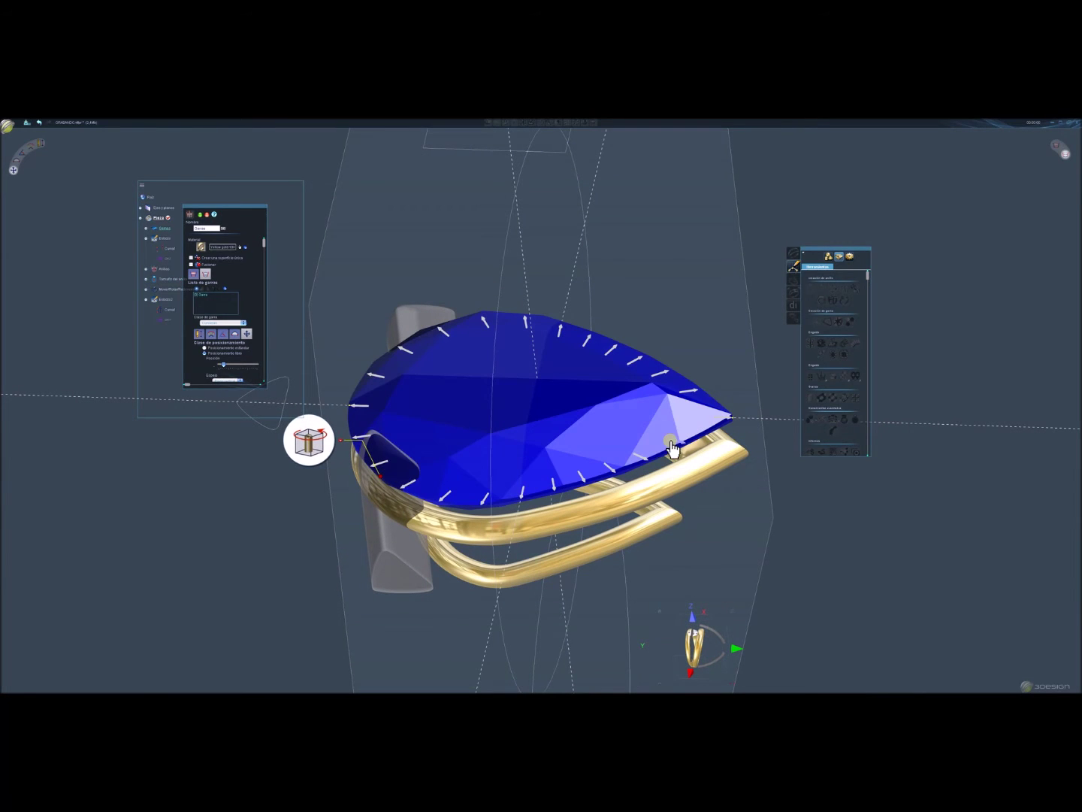
pyautogui.click(645, 457)
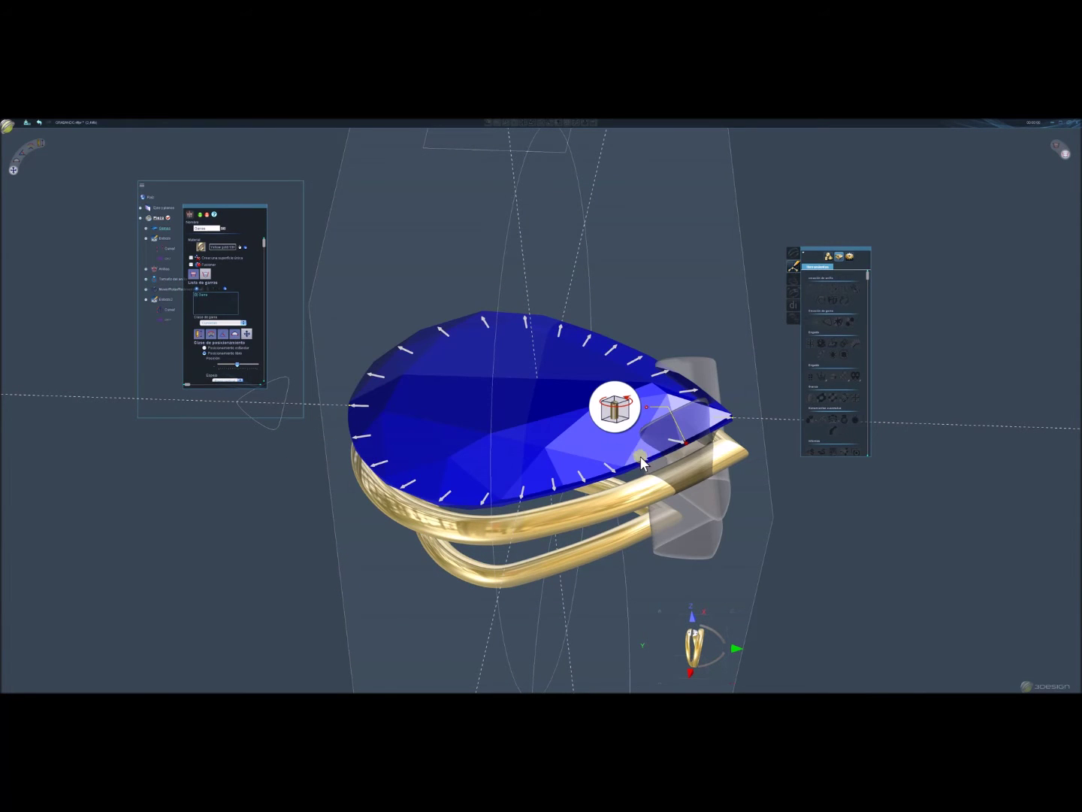
pyautogui.click(612, 467)
pyautogui.click(614, 470)
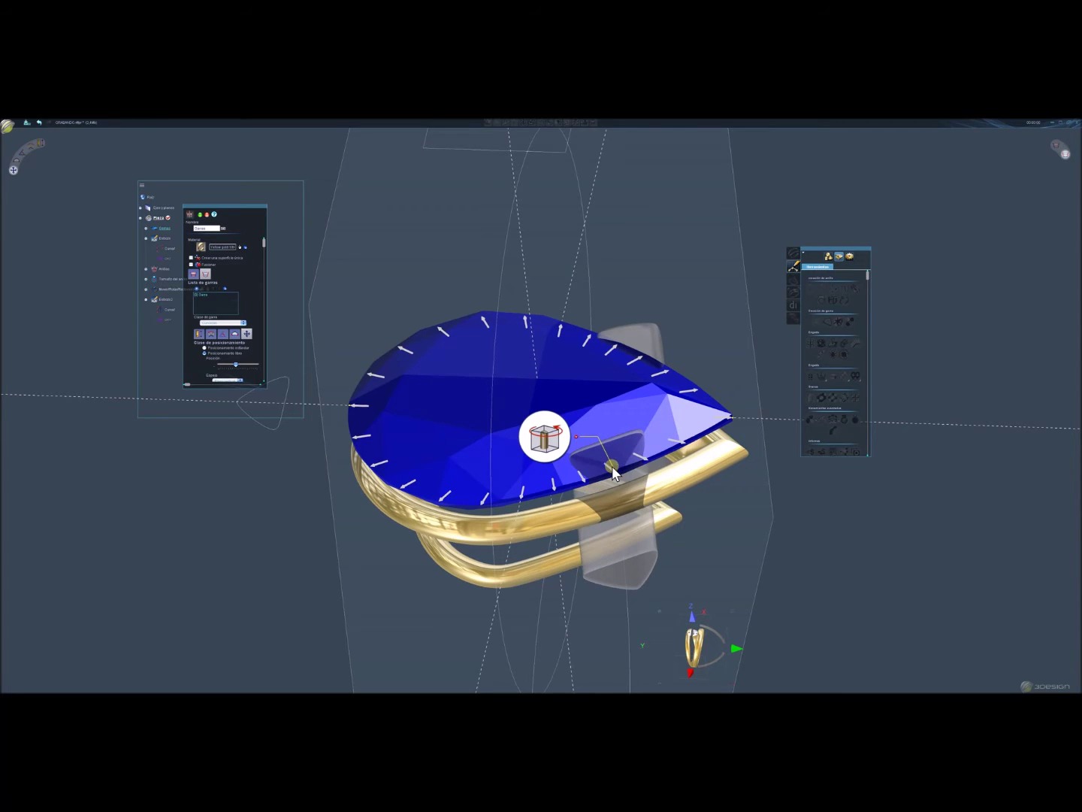
pyautogui.click(639, 457)
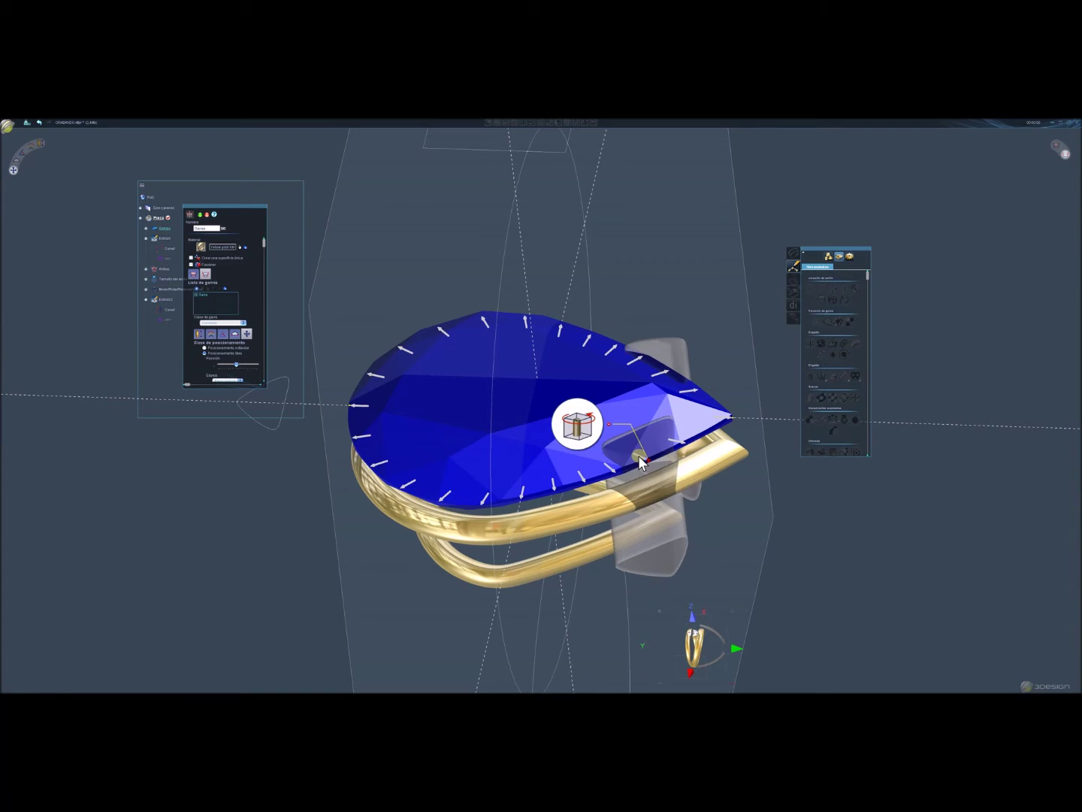
pyautogui.moveTo(638, 457); pyautogui.dragTo(709, 436, button='middle')
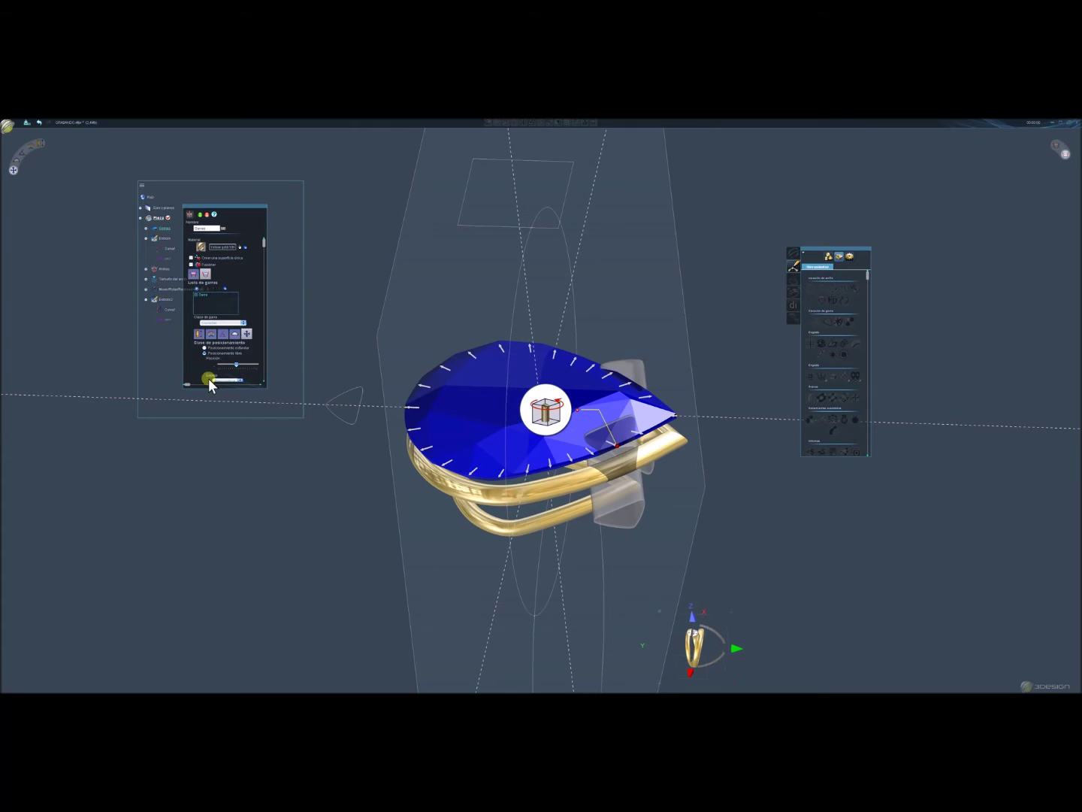
# Use the fourth positioning mode, a 1.6 mm section width and a rounded tip.
pyautogui.click(236, 335)
pyautogui.scroll(-3, 251, 365)
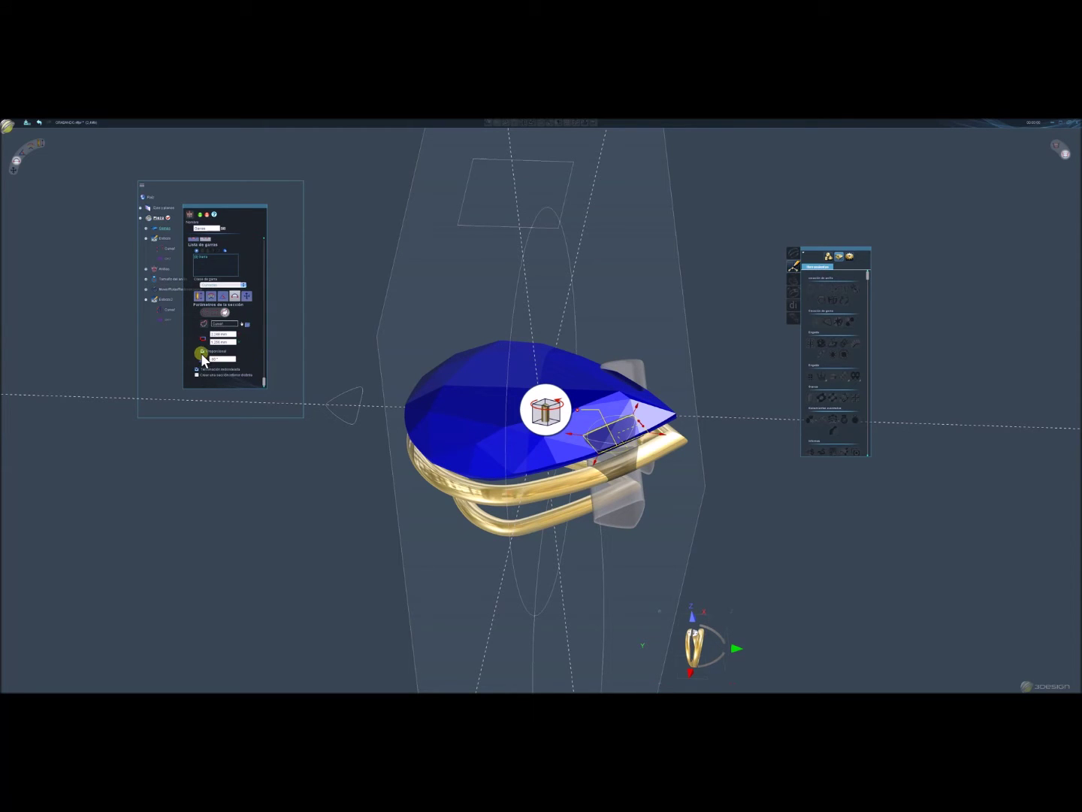
pyautogui.click(231, 333)
pyautogui.press('Tab')
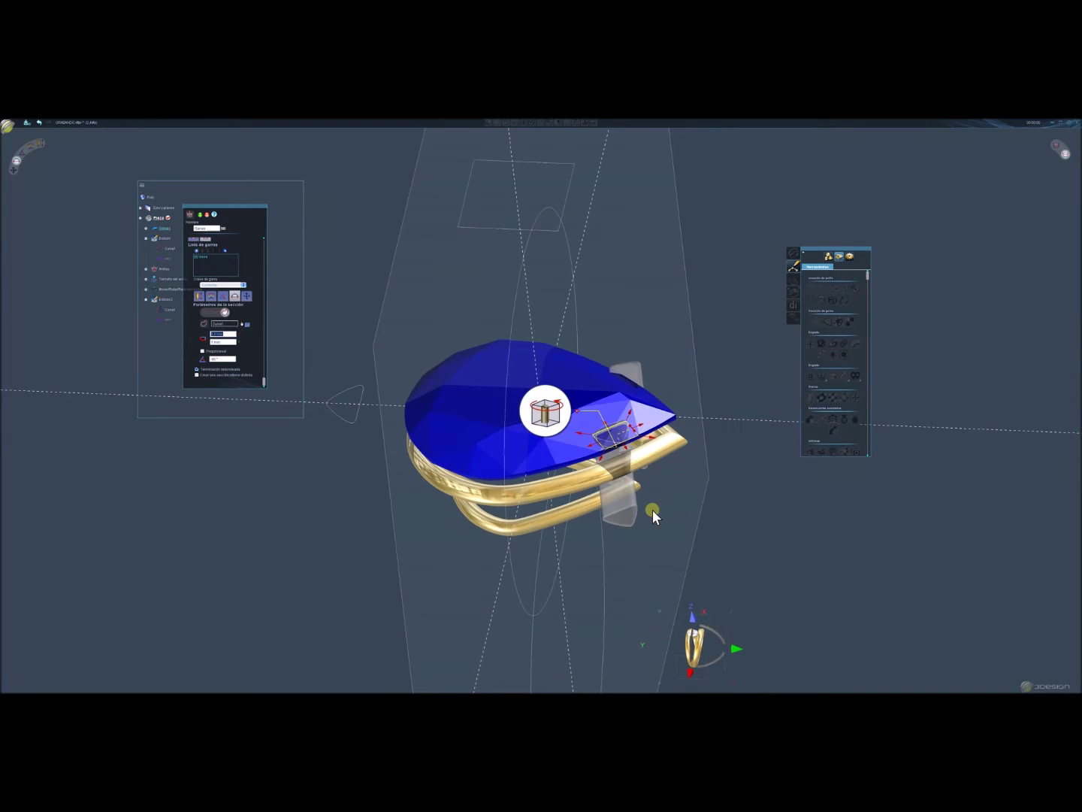
pyautogui.moveTo(653, 510); pyautogui.dragTo(274, 447, button='middle')
pyautogui.click(198, 369)
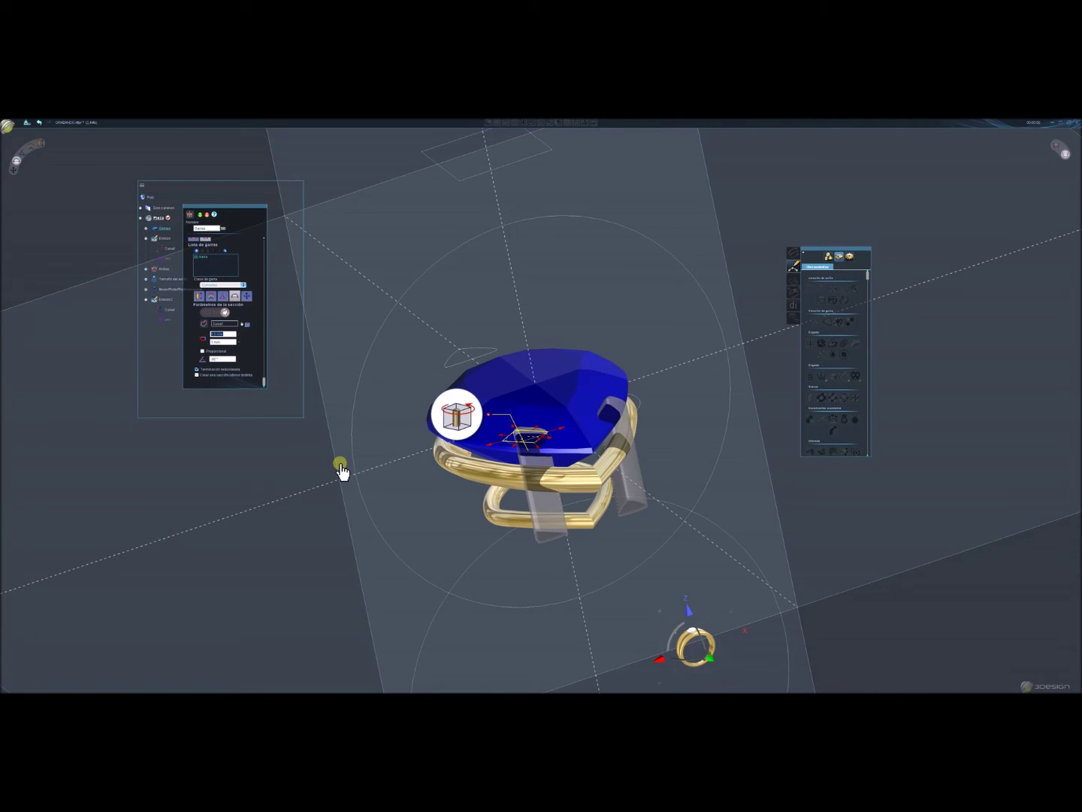
# Switch the prongs to claw style, stretch the left prong's base toward the shank, and pick the fourth clasp section.
pyautogui.click(218, 294)
pyautogui.moveTo(681, 561)
pyautogui.mouseDown(button='middle')
pyautogui.moveTo(341, 522)
pyautogui.moveTo(512, 459)
pyautogui.mouseUp(button='middle')
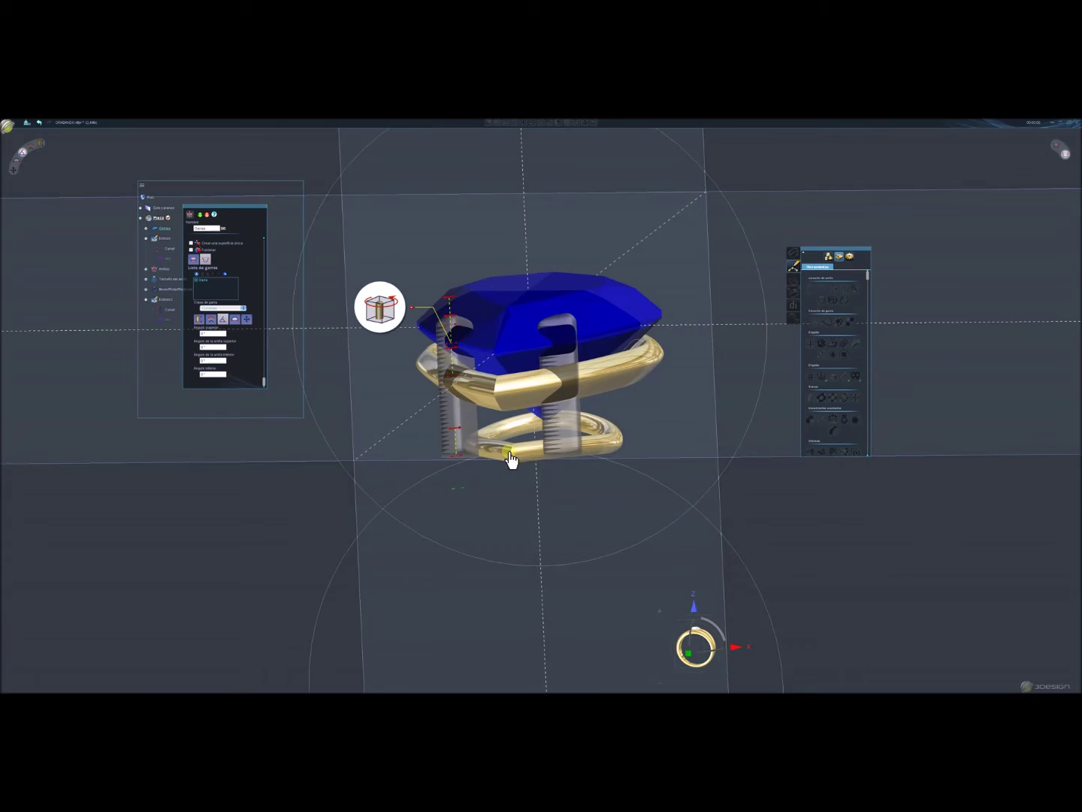
pyautogui.scroll(3, 435, 489)
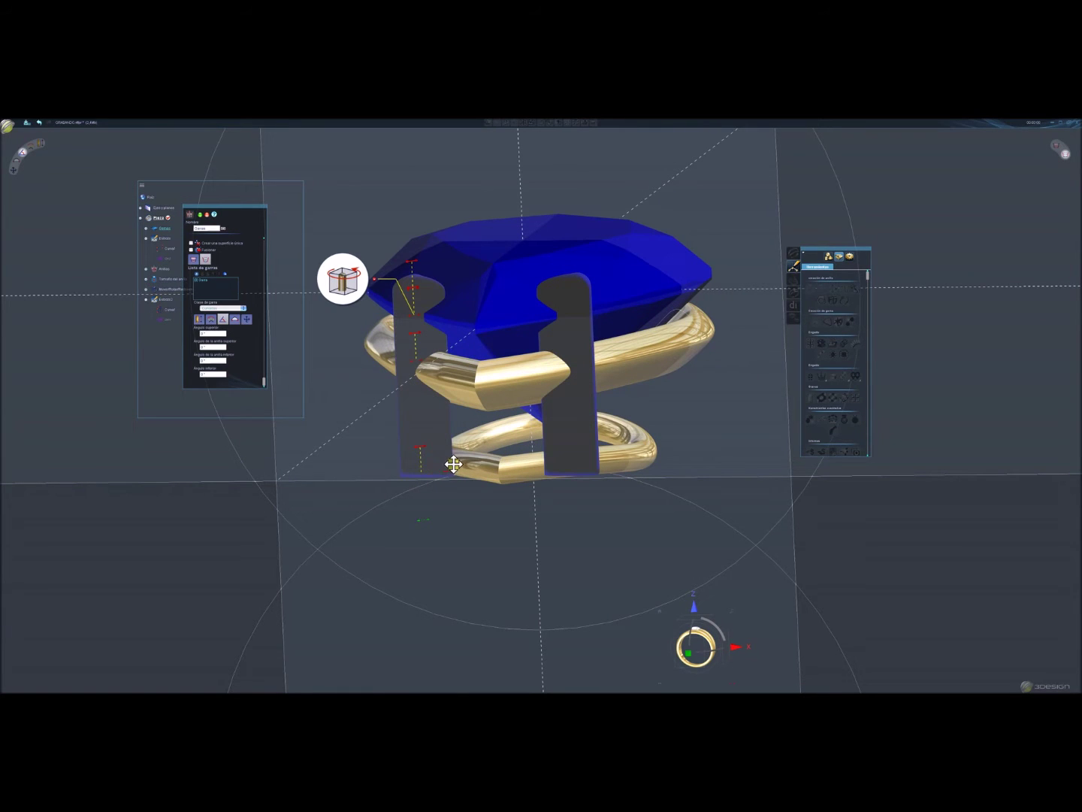
pyautogui.moveTo(454, 464)
pyautogui.mouseDown()
pyautogui.moveTo(449, 450)
pyautogui.moveTo(405, 443)
pyautogui.mouseUp()
pyautogui.click(236, 322)
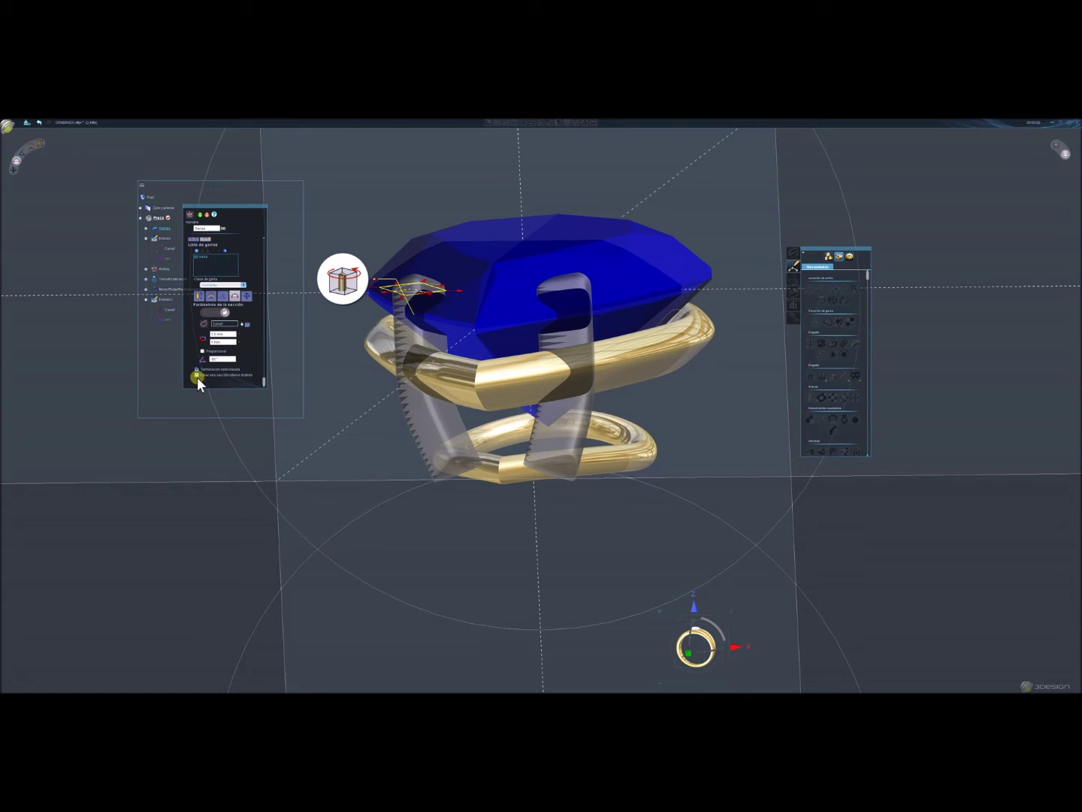
# Enable a separate lower section for the prongs and bring up the claw angle settings.
pyautogui.click(249, 370)
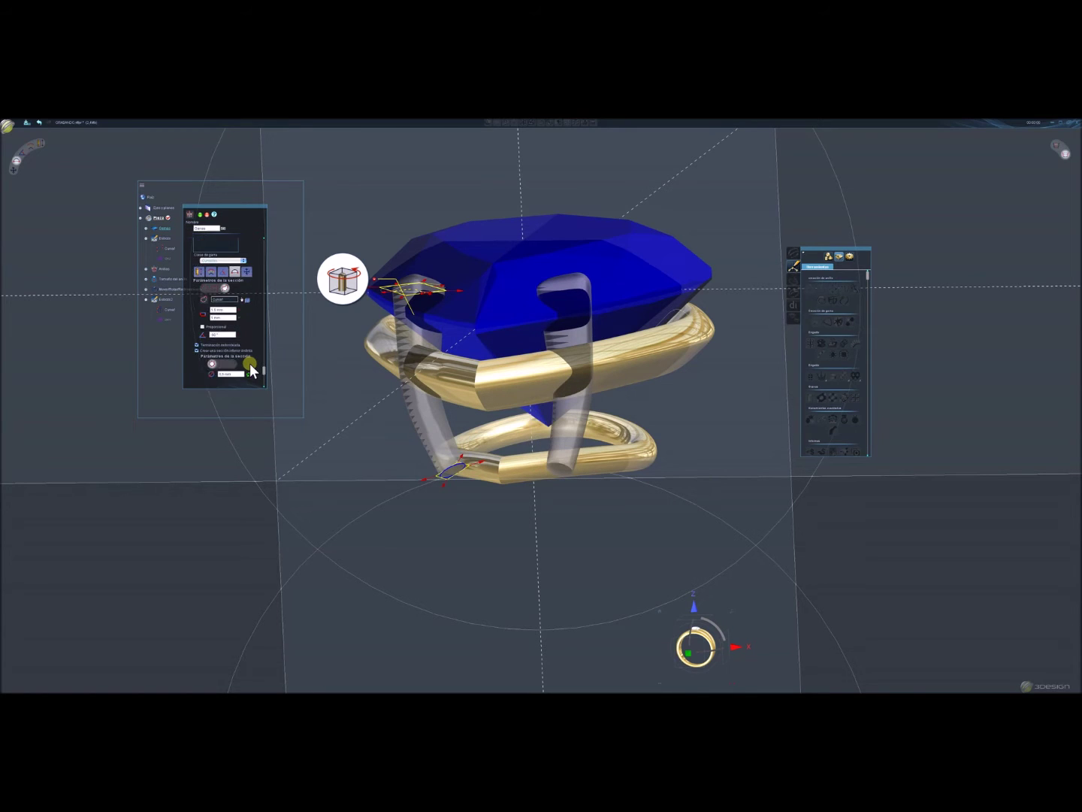
pyautogui.moveTo(559, 458)
pyautogui.mouseDown()
pyautogui.moveTo(789, 457)
pyautogui.moveTo(246, 312)
pyautogui.mouseUp()
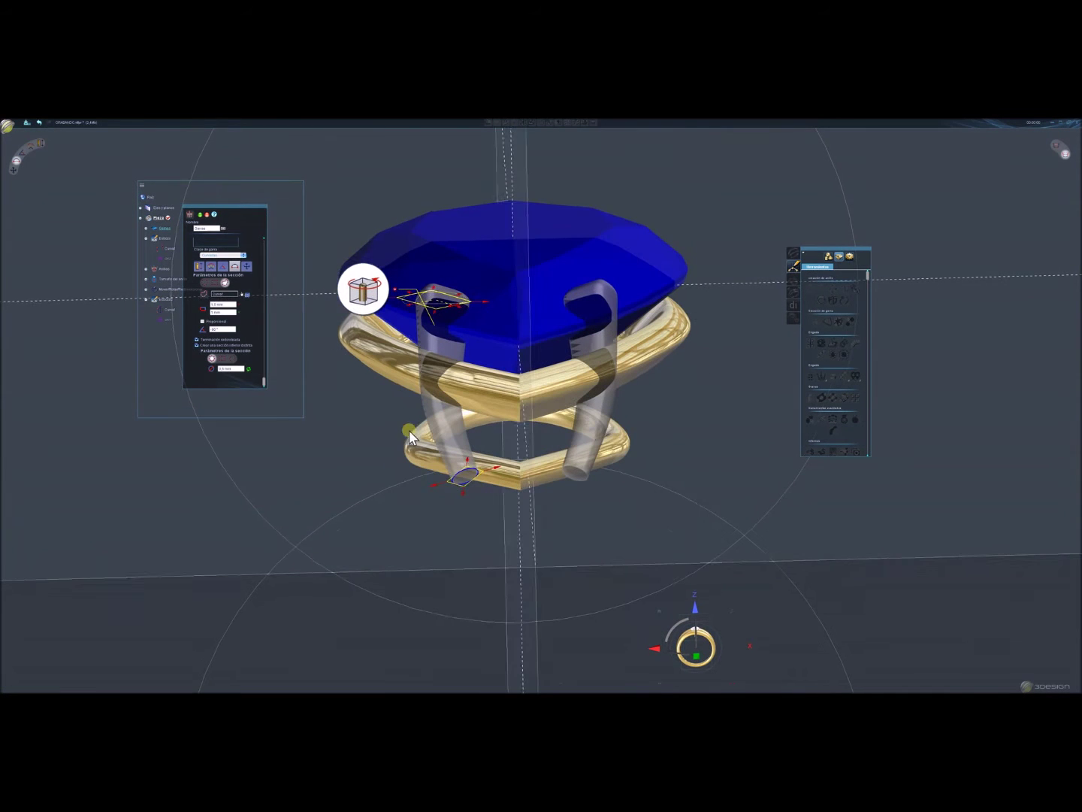
pyautogui.click(223, 267)
pyautogui.moveTo(451, 448); pyautogui.dragTo(367, 492)
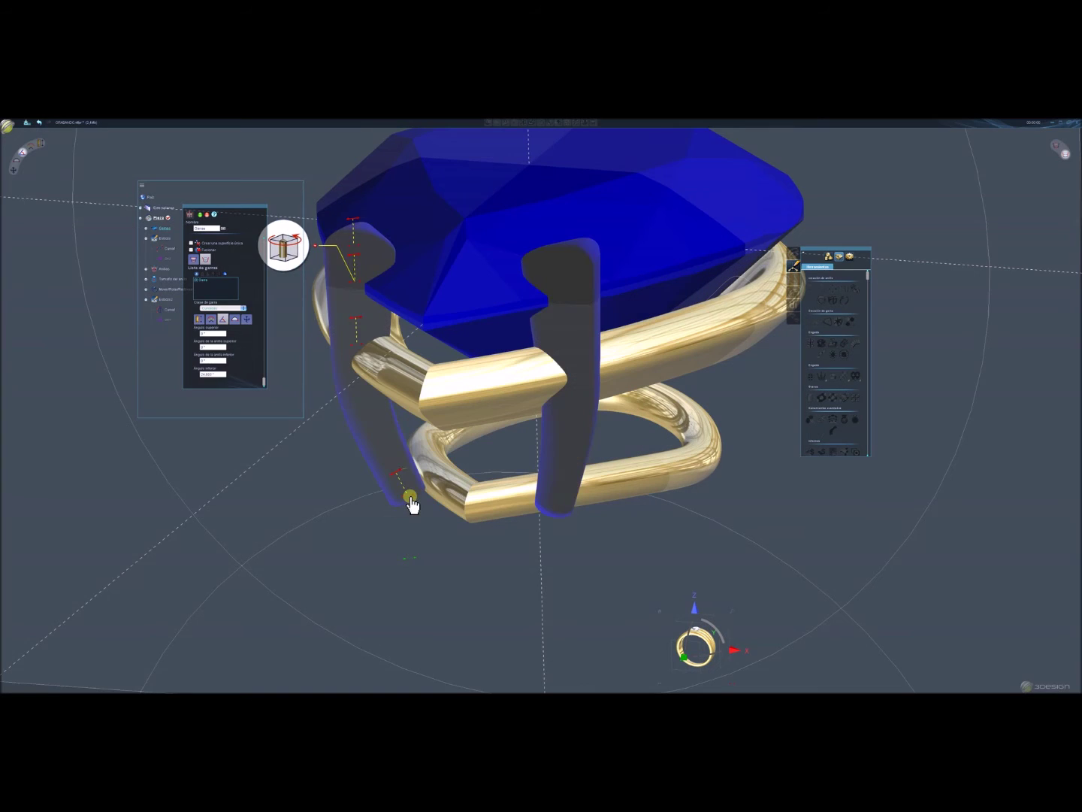
# Bend the prongs along the gold shank, widening the lower angle to about 51°.
pyautogui.click(450, 494)
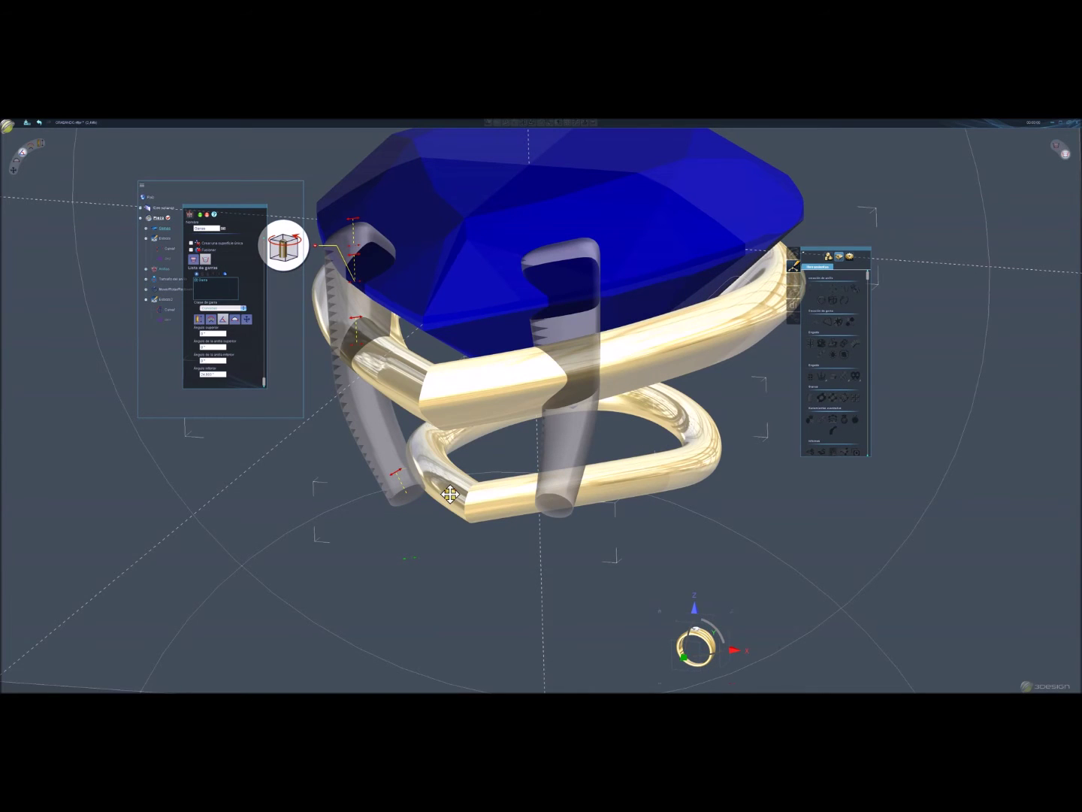
pyautogui.moveTo(450, 494); pyautogui.dragTo(440, 472)
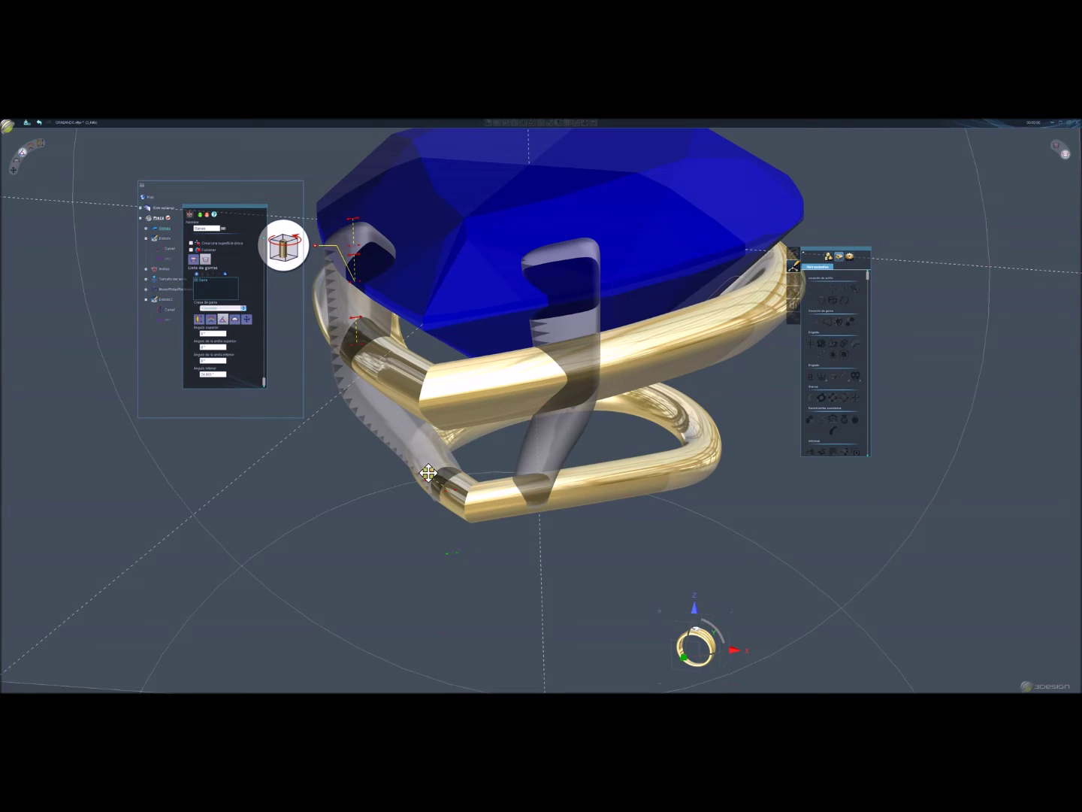
pyautogui.moveTo(429, 472); pyautogui.dragTo(432, 481)
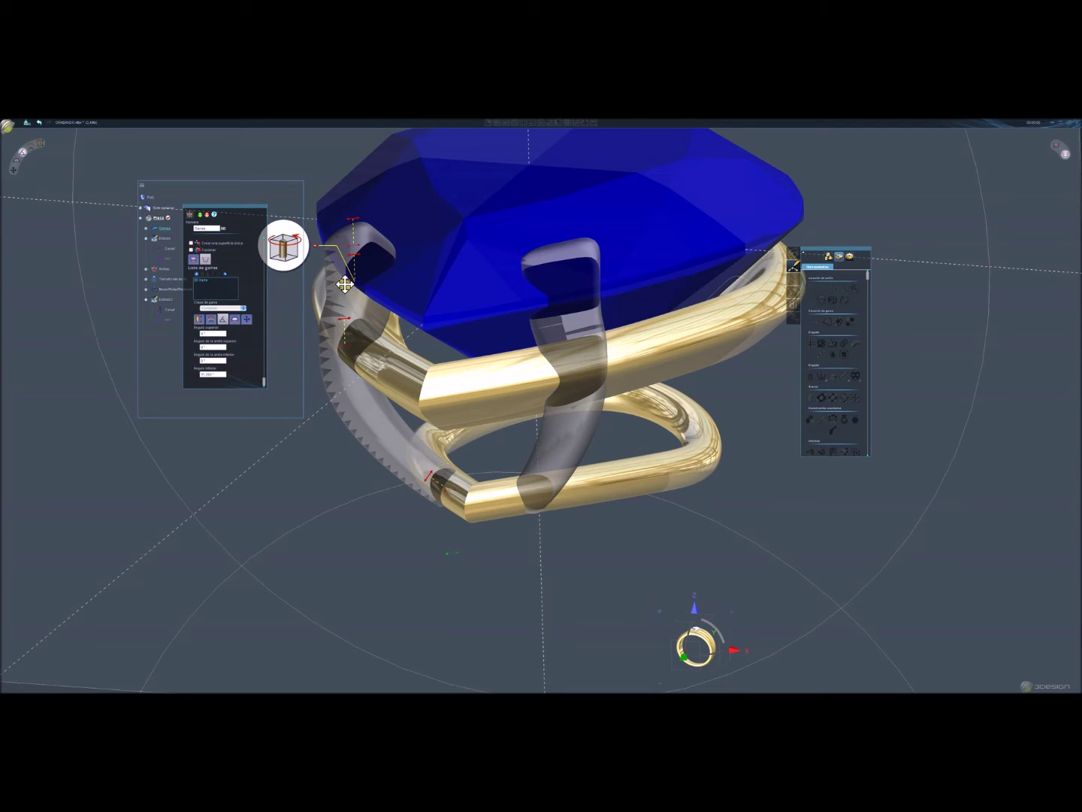
pyautogui.moveTo(344, 284); pyautogui.dragTo(343, 321)
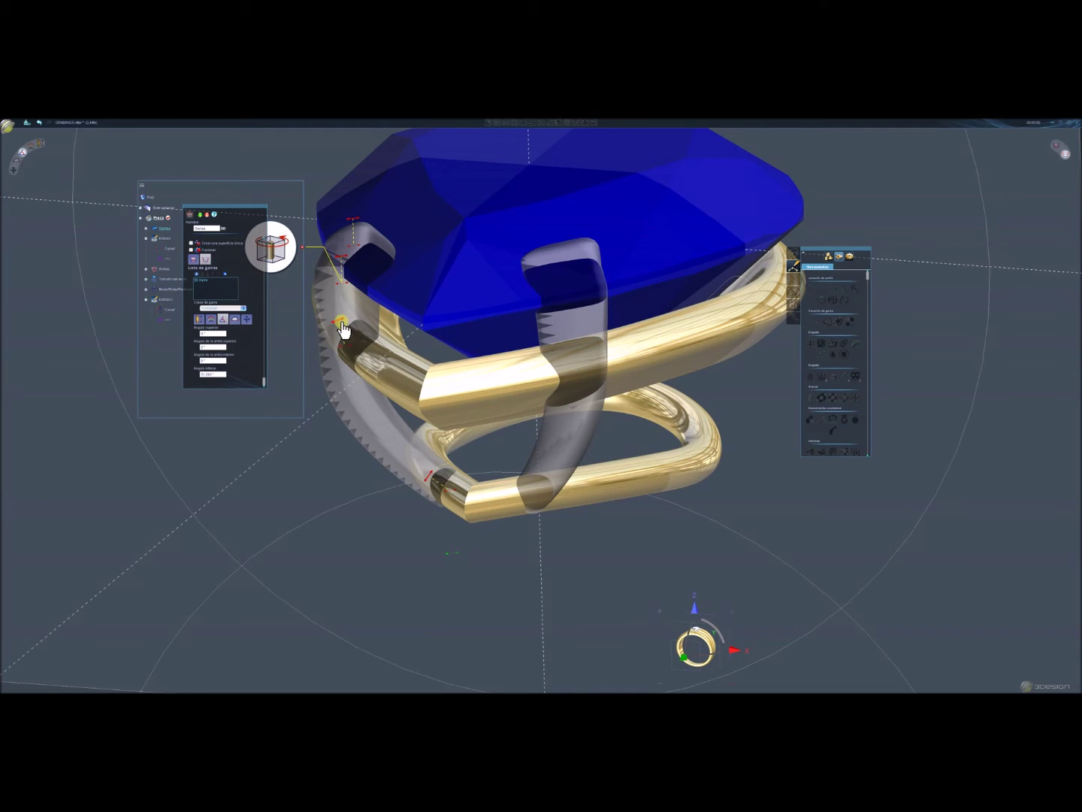
pyautogui.click(443, 383)
pyautogui.moveTo(457, 385); pyautogui.dragTo(477, 295, button='middle')
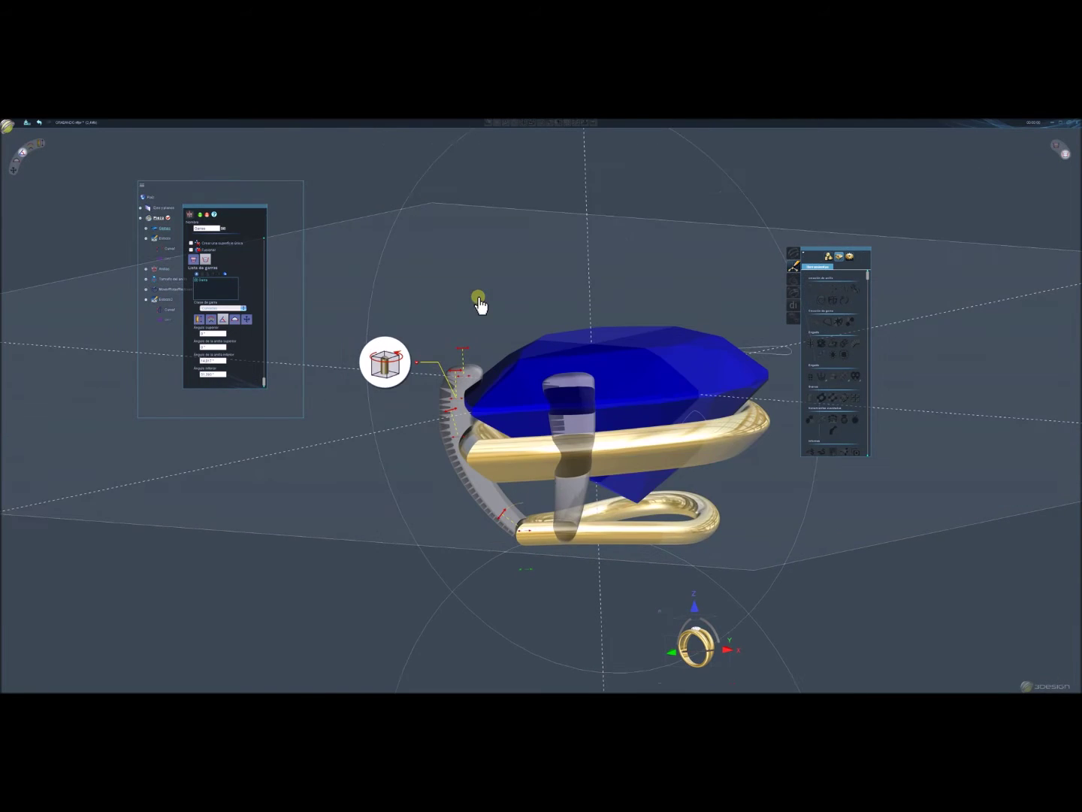
# Hook the left prong's top leftward over the pear gem and slide its lower handle down.
pyautogui.scroll(4, 466, 406)
pyautogui.scroll(1, 476, 407)
pyautogui.scroll(2, 421, 398)
pyautogui.click(381, 388)
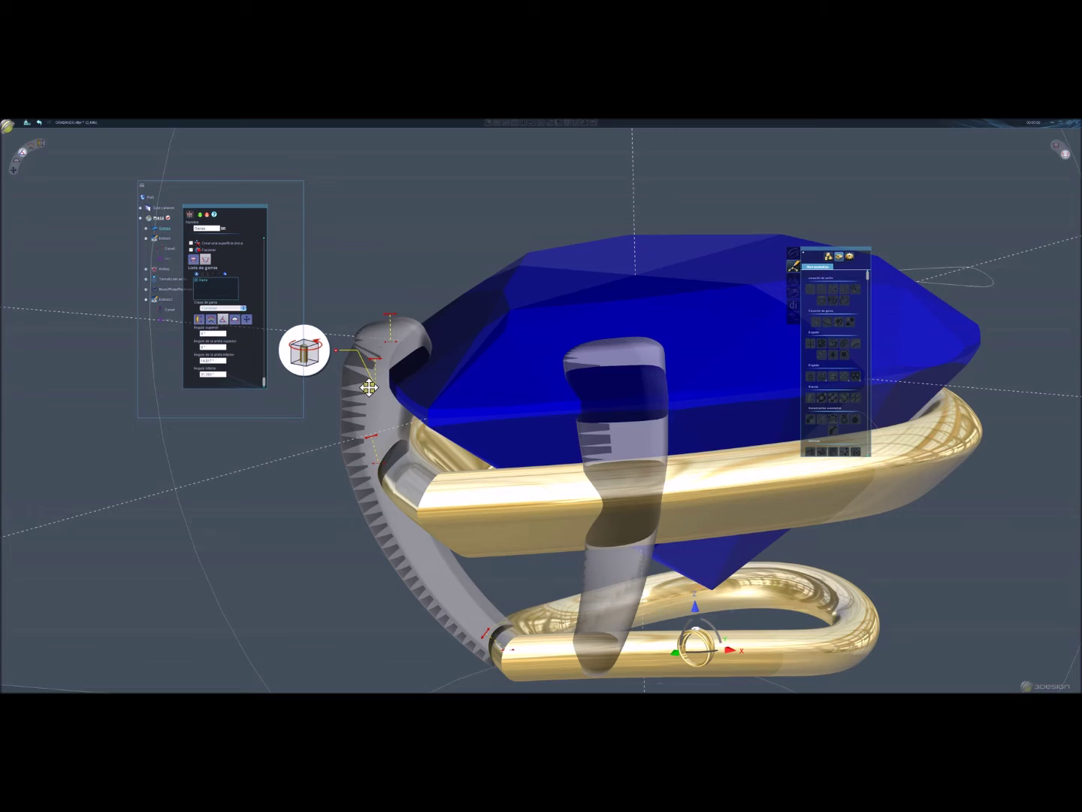
pyautogui.moveTo(368, 388); pyautogui.dragTo(371, 396)
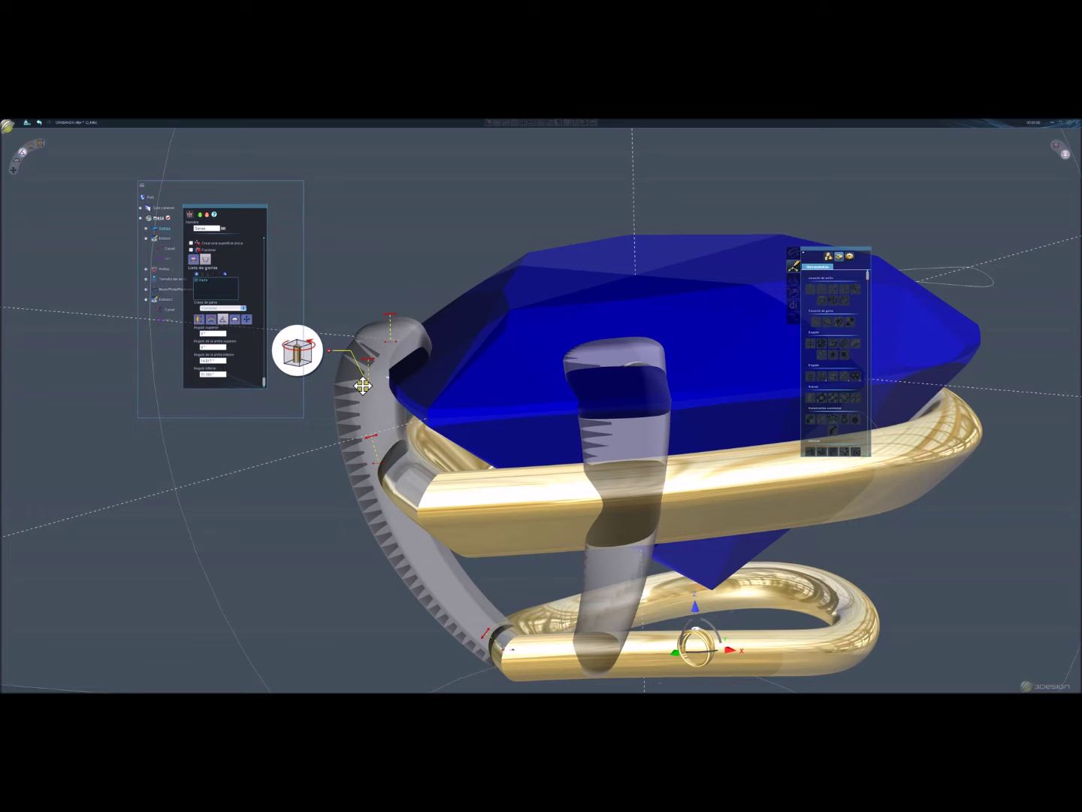
pyautogui.moveTo(376, 361); pyautogui.dragTo(394, 348)
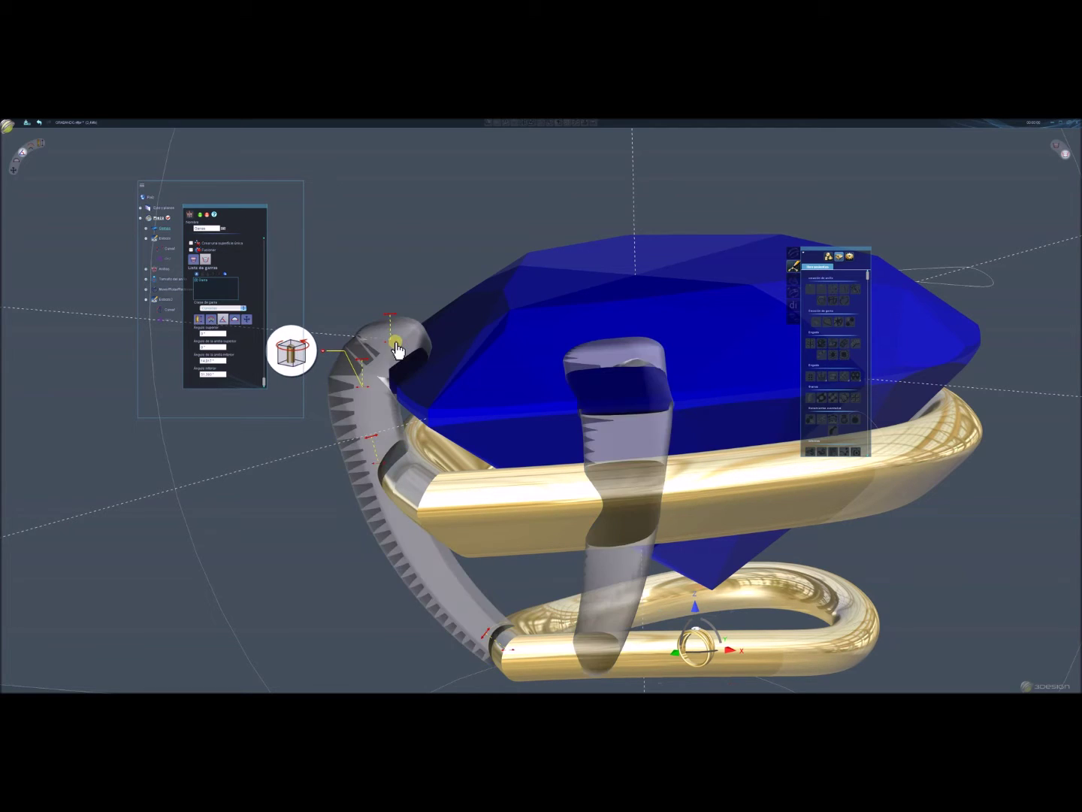
pyautogui.moveTo(383, 341); pyautogui.dragTo(375, 361)
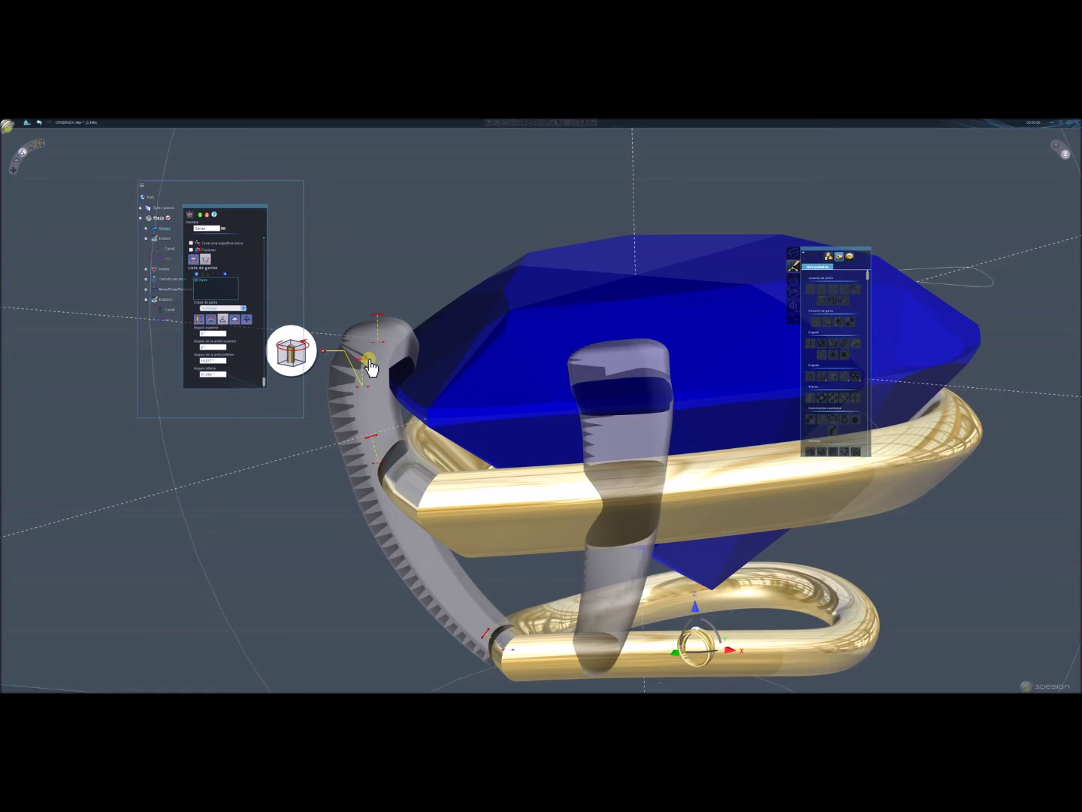
pyautogui.moveTo(362, 359)
pyautogui.mouseDown()
pyautogui.moveTo(380, 357)
pyautogui.moveTo(373, 437)
pyautogui.mouseUp()
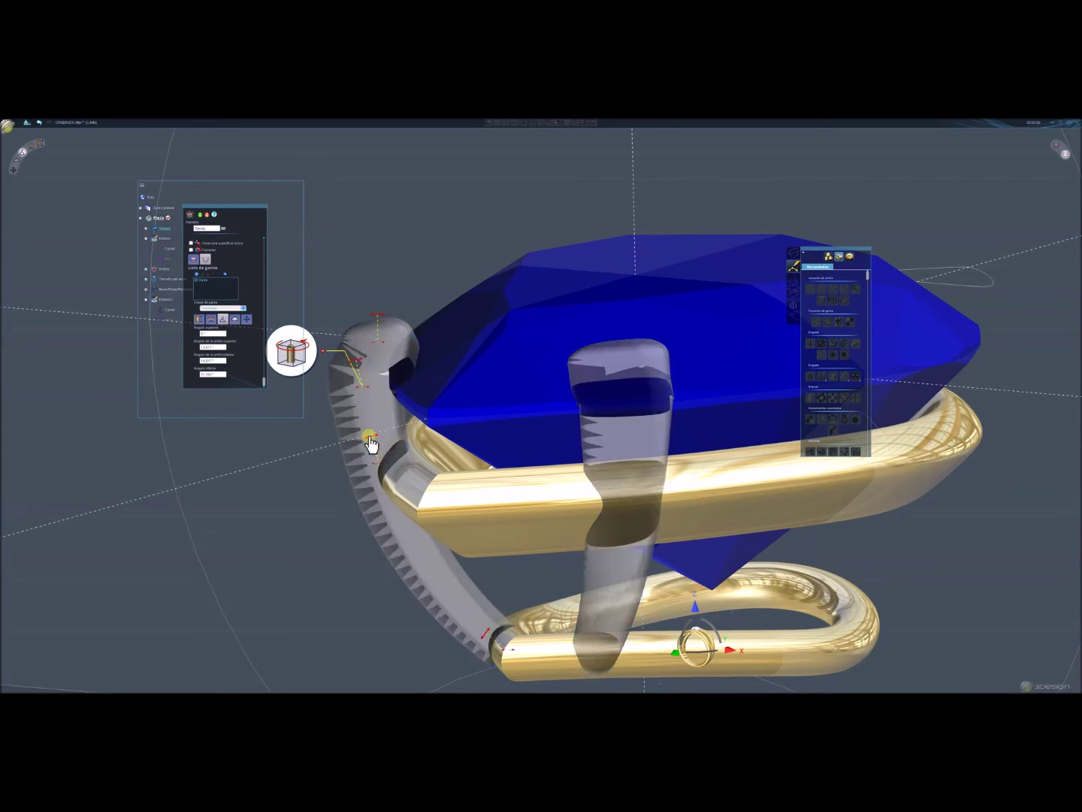
pyautogui.moveTo(373, 437); pyautogui.dragTo(368, 445)
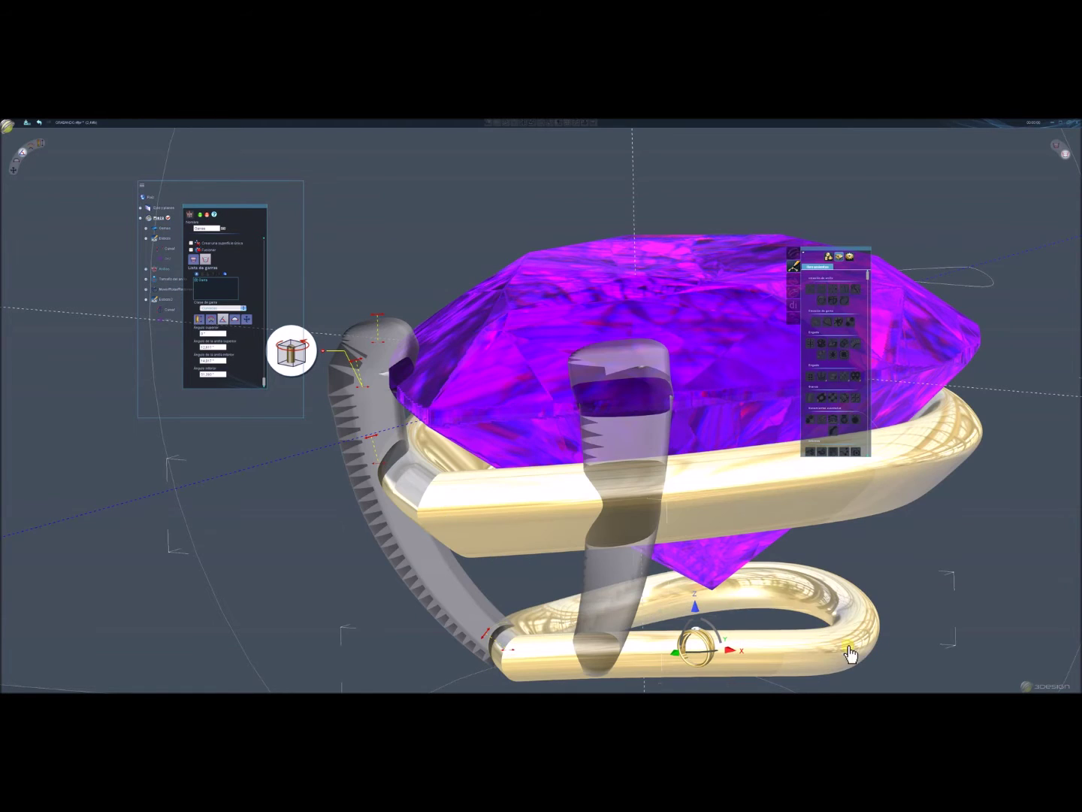
# Lower the system volume, then raise the prongs' upper angle to about 19.7°.
pyautogui.press('XF86AudioLowerVolume')
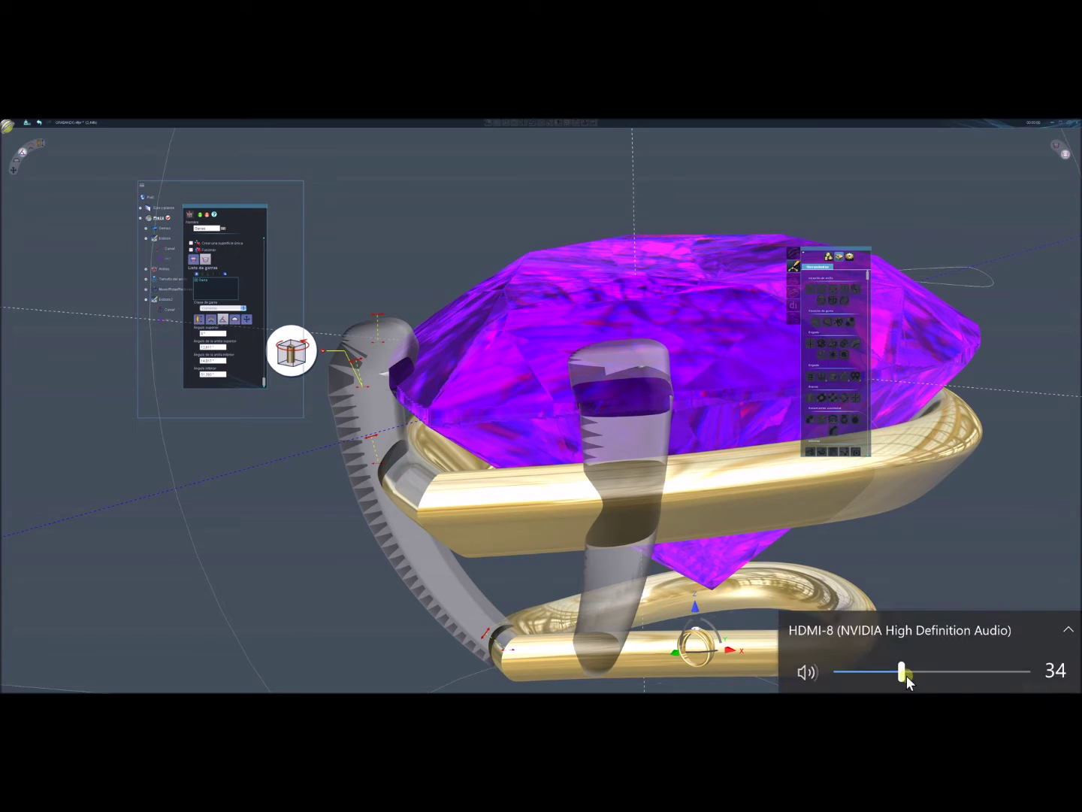
pyautogui.moveTo(906, 672); pyautogui.dragTo(831, 671)
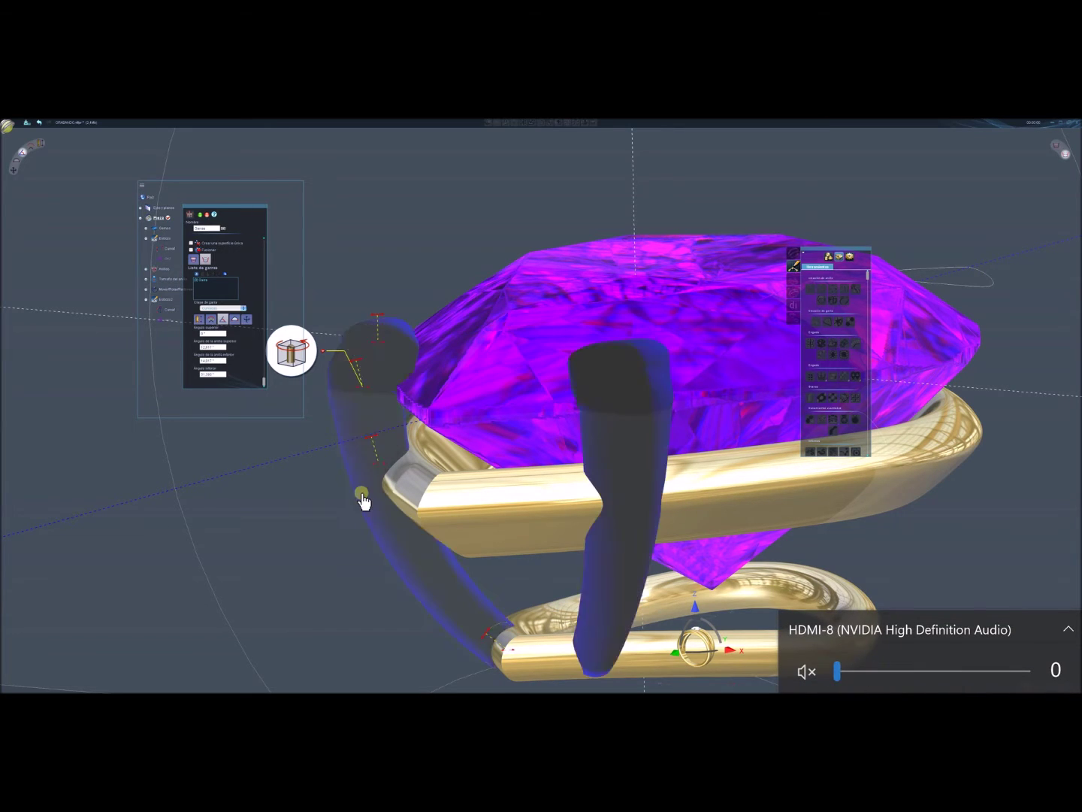
pyautogui.click(320, 473)
pyautogui.click(354, 366)
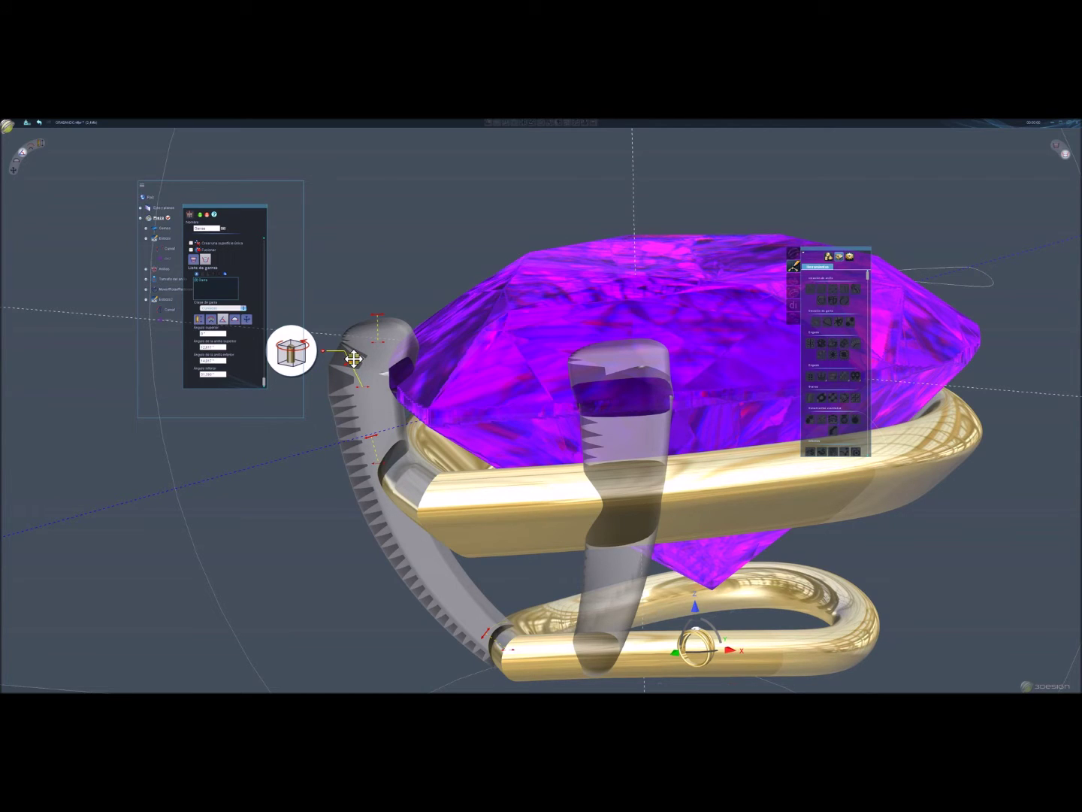
pyautogui.moveTo(354, 360); pyautogui.dragTo(356, 359)
# Change the prong's lower arm angle to about 20.9°, then back to 15.9°.
pyautogui.scroll(-2, 316, 458)
pyautogui.scroll(4, 346, 442)
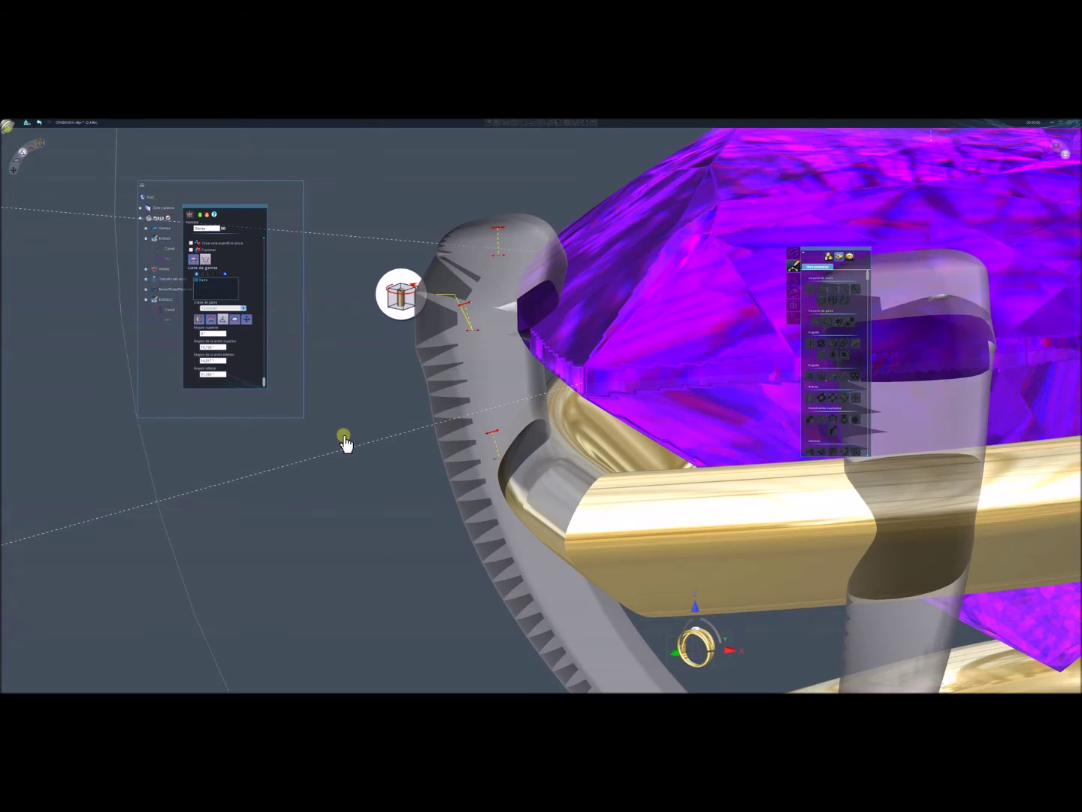
pyautogui.scroll(2, 467, 436)
pyautogui.moveTo(478, 435); pyautogui.dragTo(486, 433)
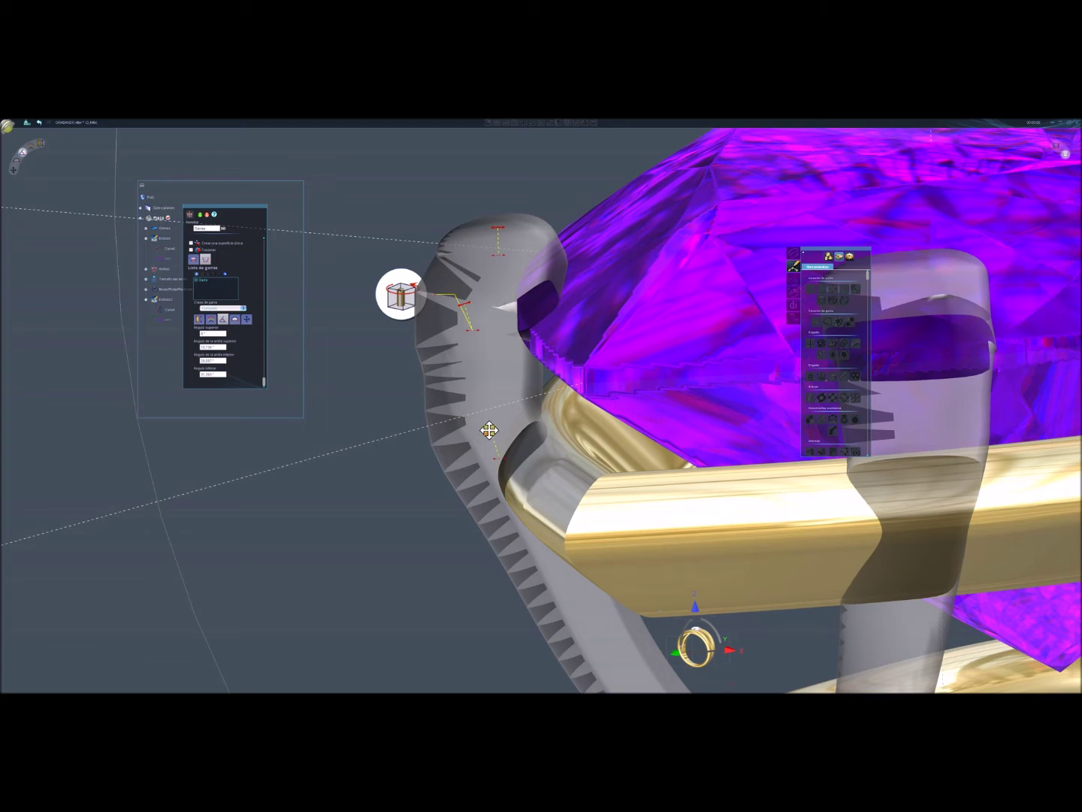
pyautogui.moveTo(490, 429); pyautogui.dragTo(494, 474)
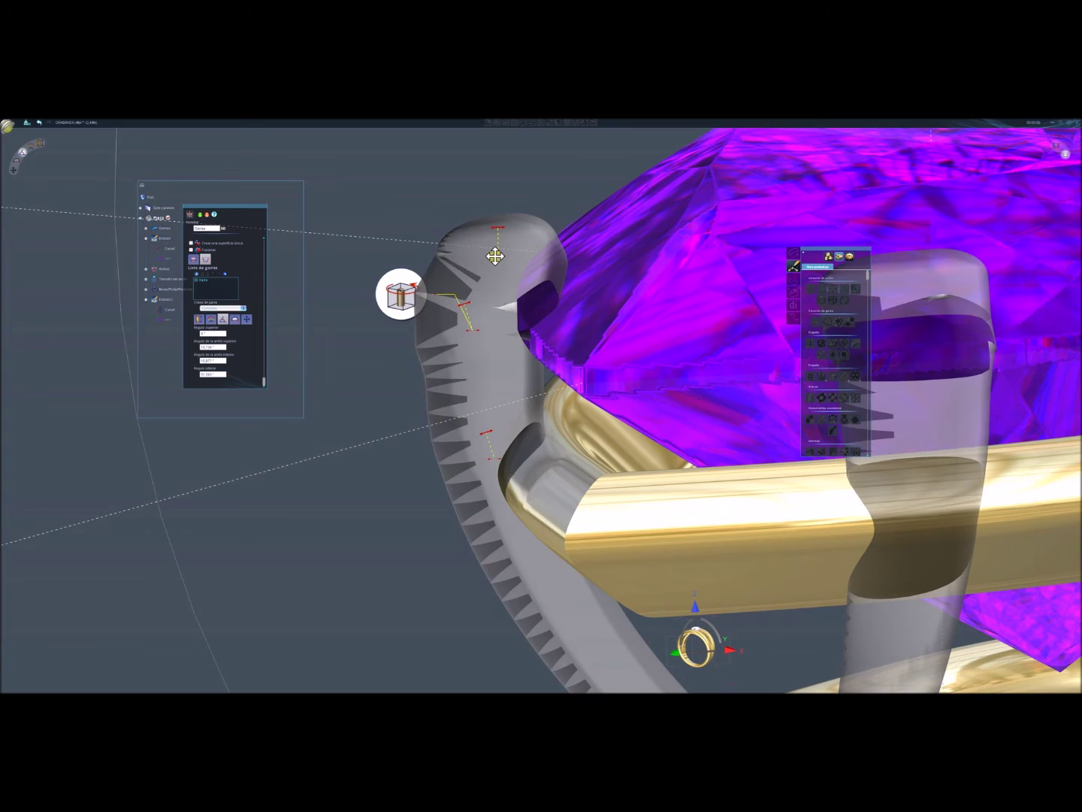
# Shift the prong tip toward the gem, bend its middle, and raise its top.
pyautogui.moveTo(491, 256); pyautogui.dragTo(491, 263)
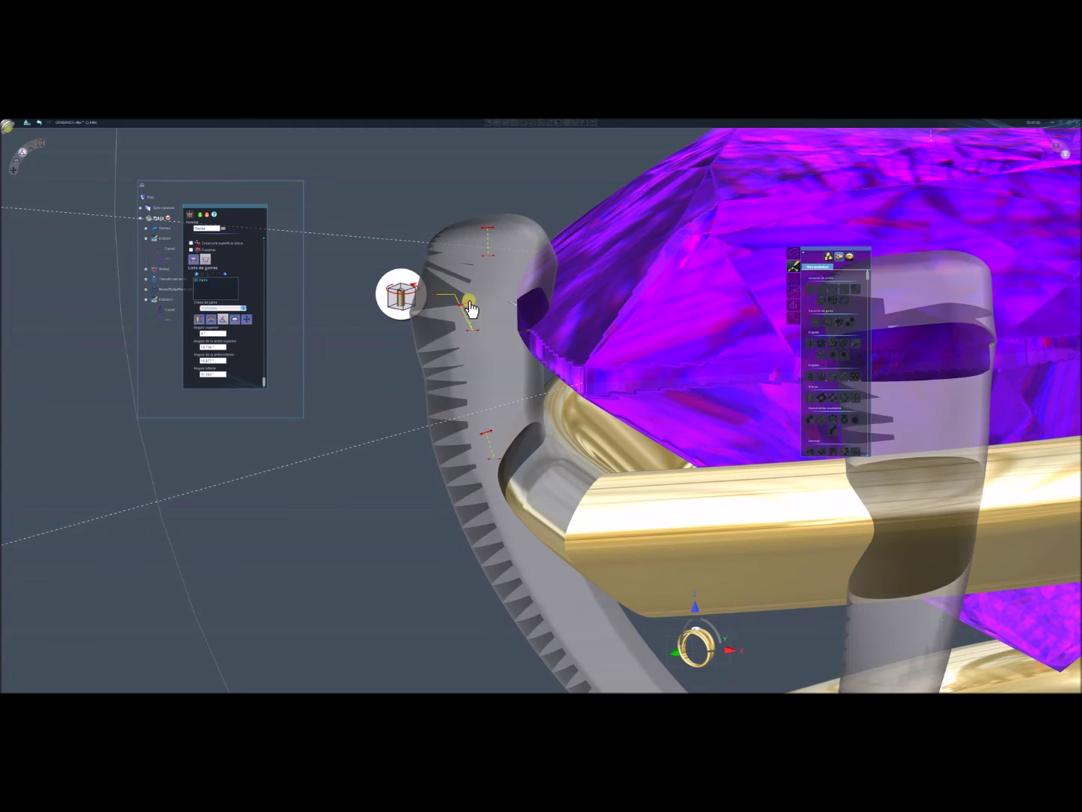
pyautogui.moveTo(475, 301); pyautogui.dragTo(476, 306)
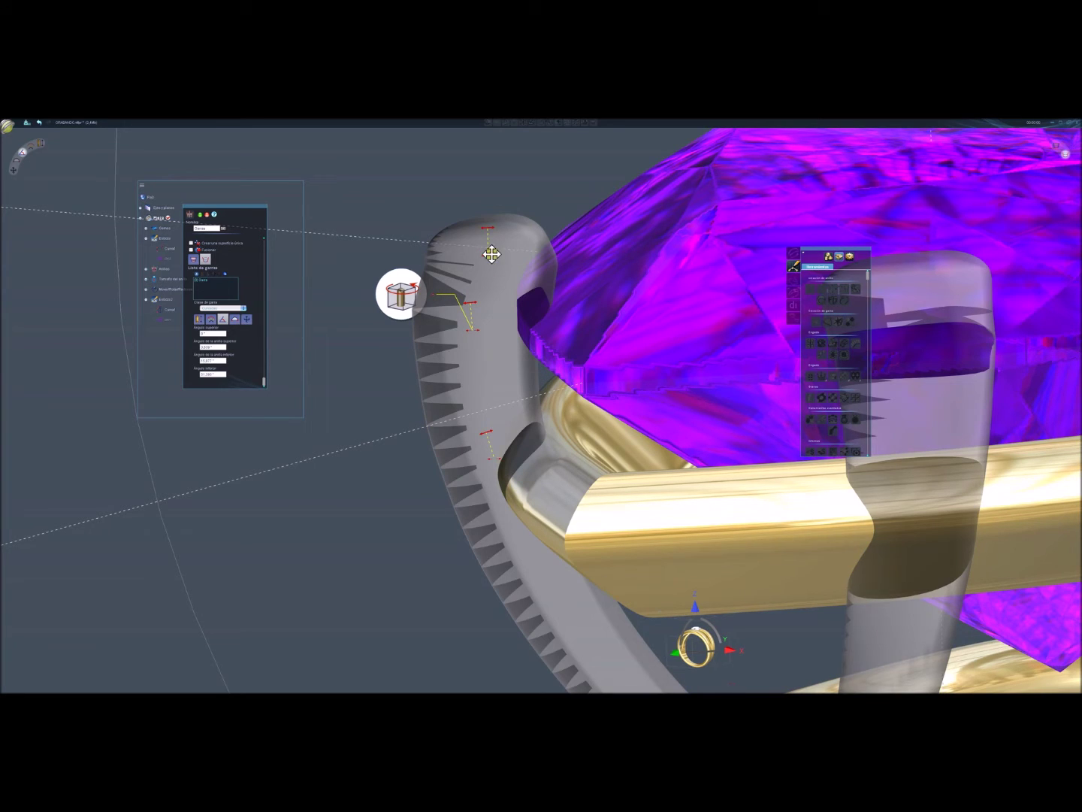
pyautogui.moveTo(485, 254); pyautogui.dragTo(488, 262)
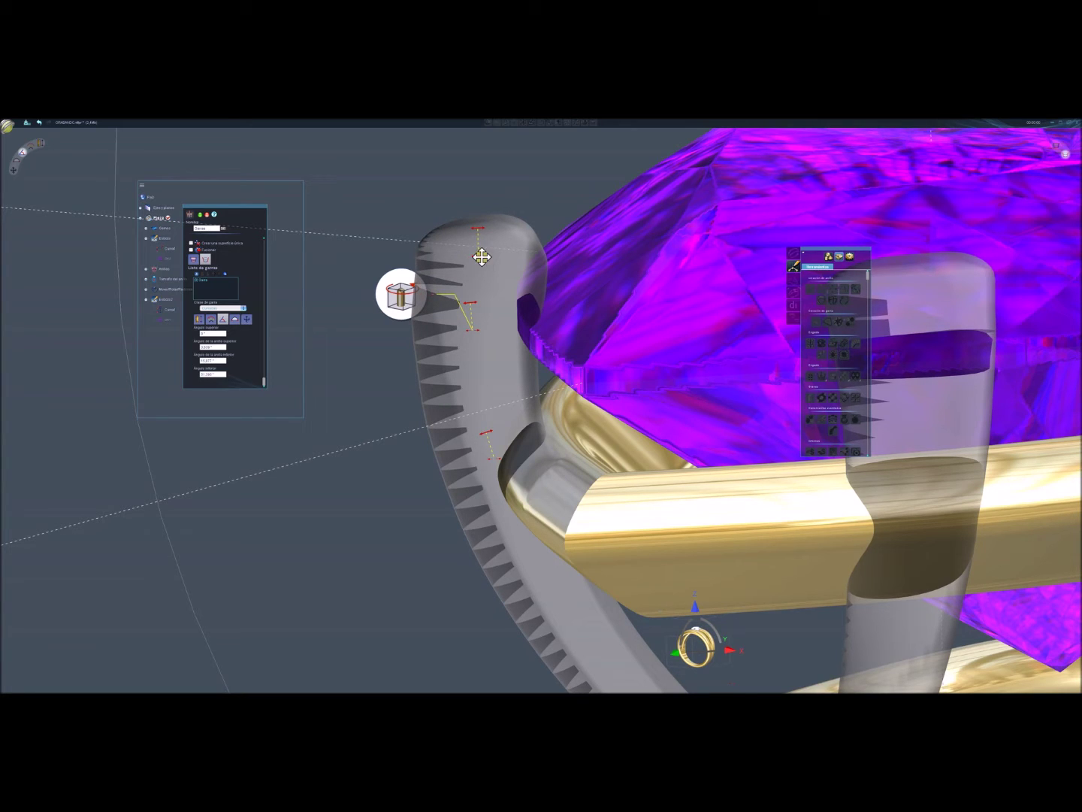
pyautogui.moveTo(482, 259); pyautogui.dragTo(486, 227)
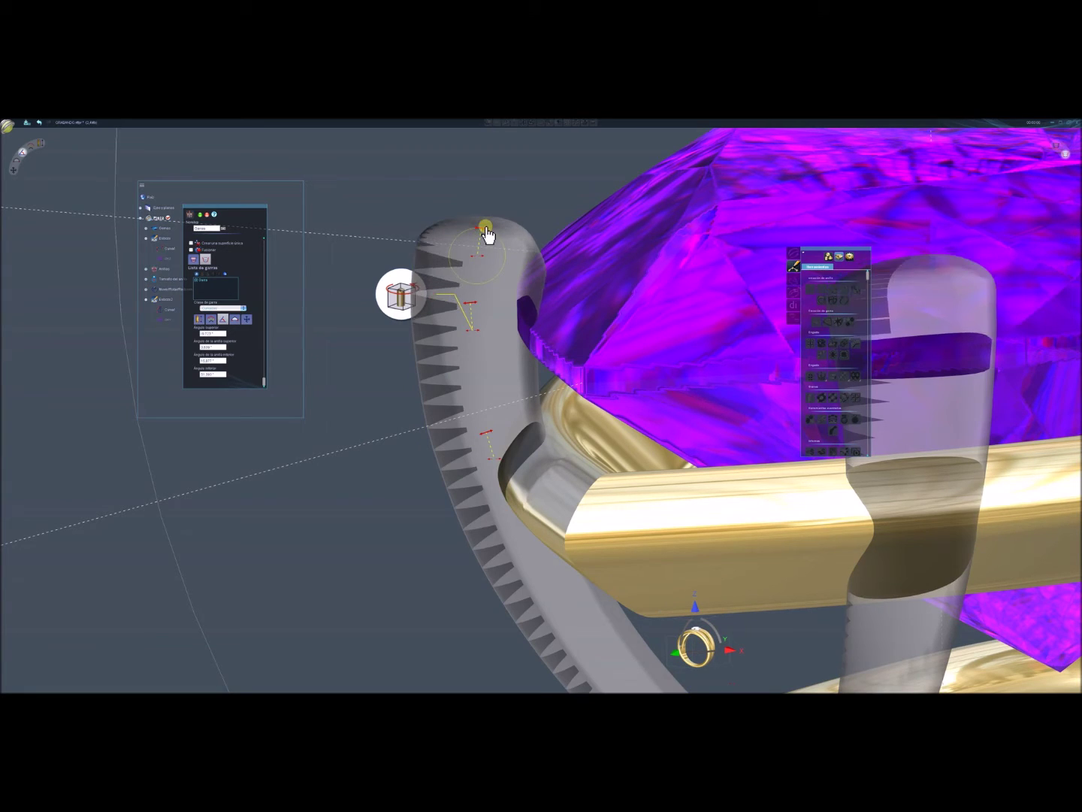
pyautogui.moveTo(529, 418)
pyautogui.mouseDown(button='middle')
pyautogui.moveTo(756, 589)
pyautogui.moveTo(875, 525)
pyautogui.moveTo(491, 524)
pyautogui.moveTo(764, 459)
pyautogui.moveTo(768, 492)
pyautogui.moveTo(646, 472)
pyautogui.moveTo(632, 552)
pyautogui.moveTo(609, 541)
pyautogui.mouseUp(button='middle')
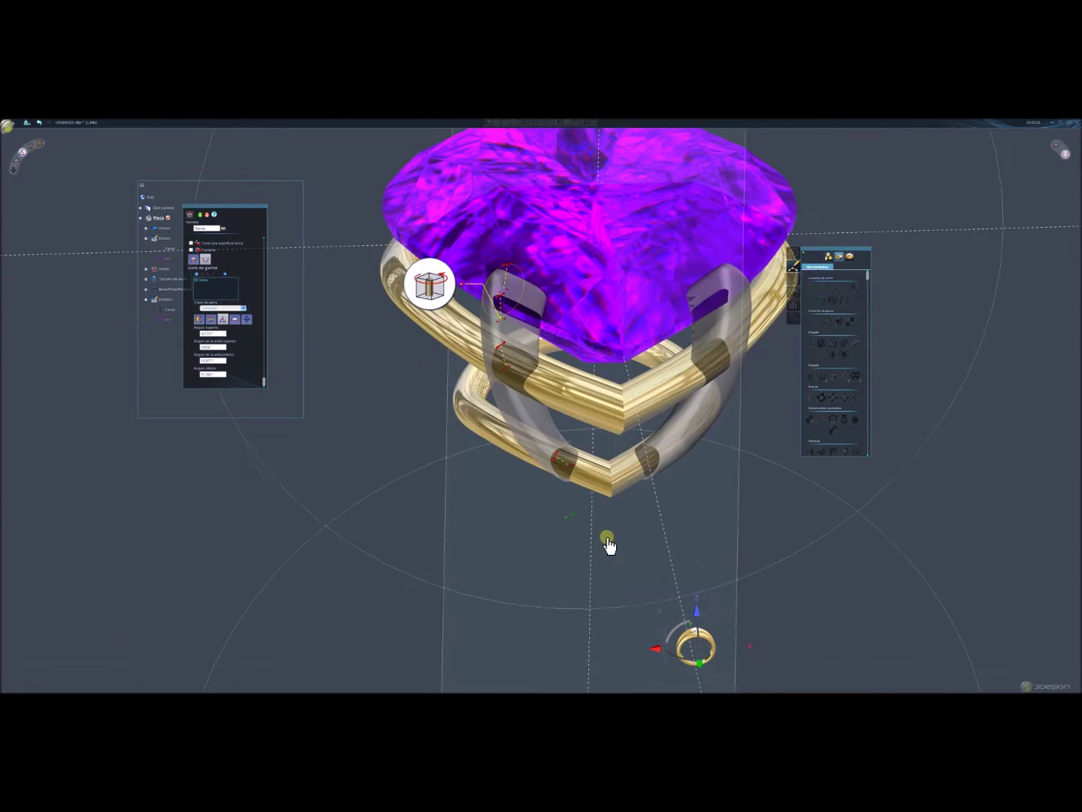
# Nudge the prongs' lower points along the gallery band and validate them as solid gold.
pyautogui.scroll(3, 606, 519)
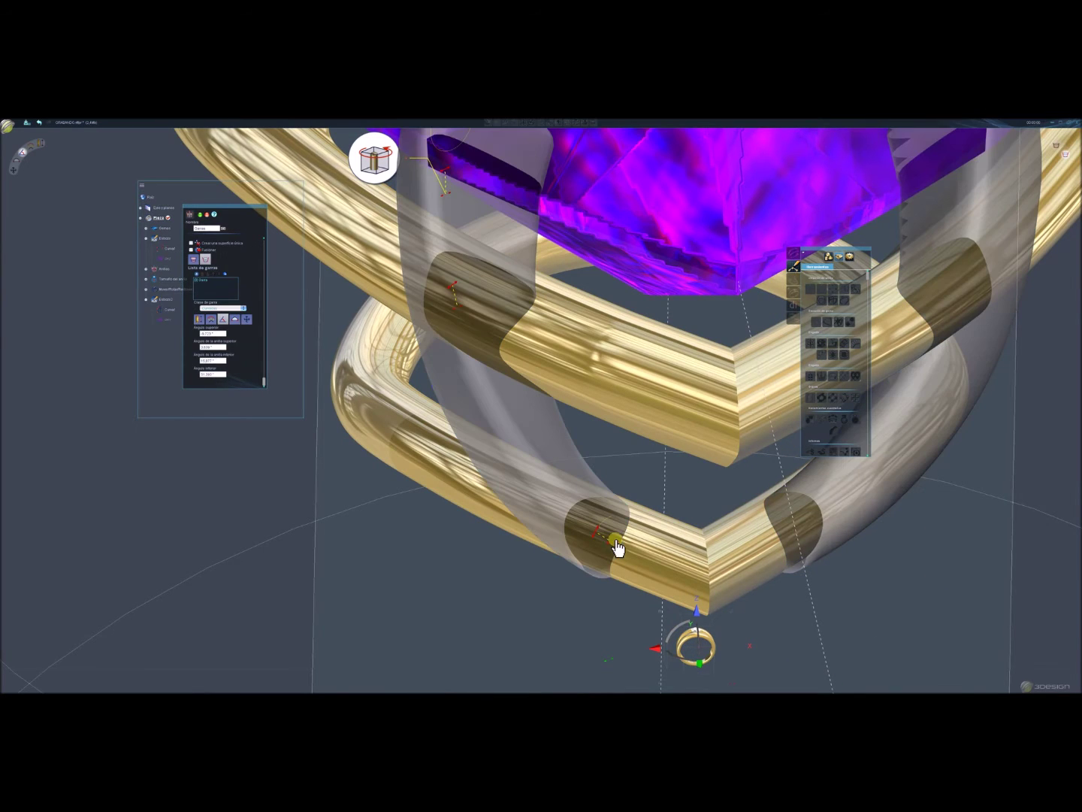
pyautogui.moveTo(621, 537); pyautogui.dragTo(623, 547)
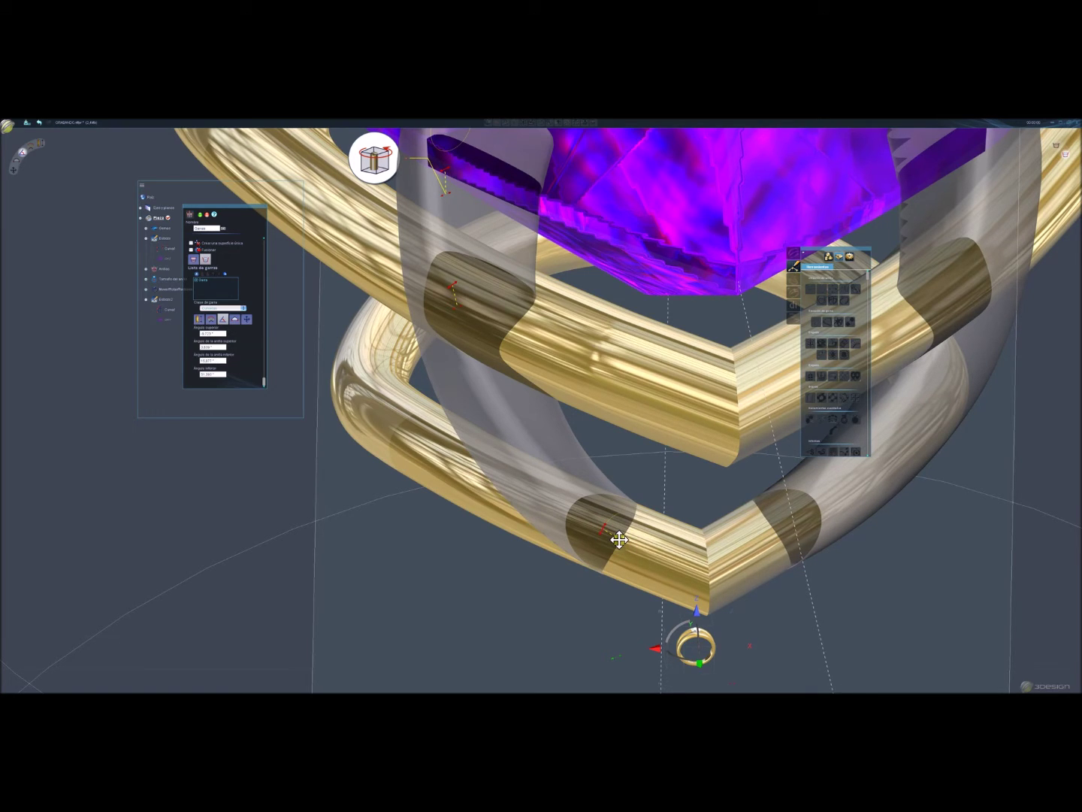
pyautogui.moveTo(620, 539); pyautogui.dragTo(620, 548)
pyautogui.moveTo(621, 548)
pyautogui.mouseDown(button='middle')
pyautogui.moveTo(624, 527)
pyautogui.moveTo(531, 430)
pyautogui.moveTo(537, 463)
pyautogui.mouseUp(button='middle')
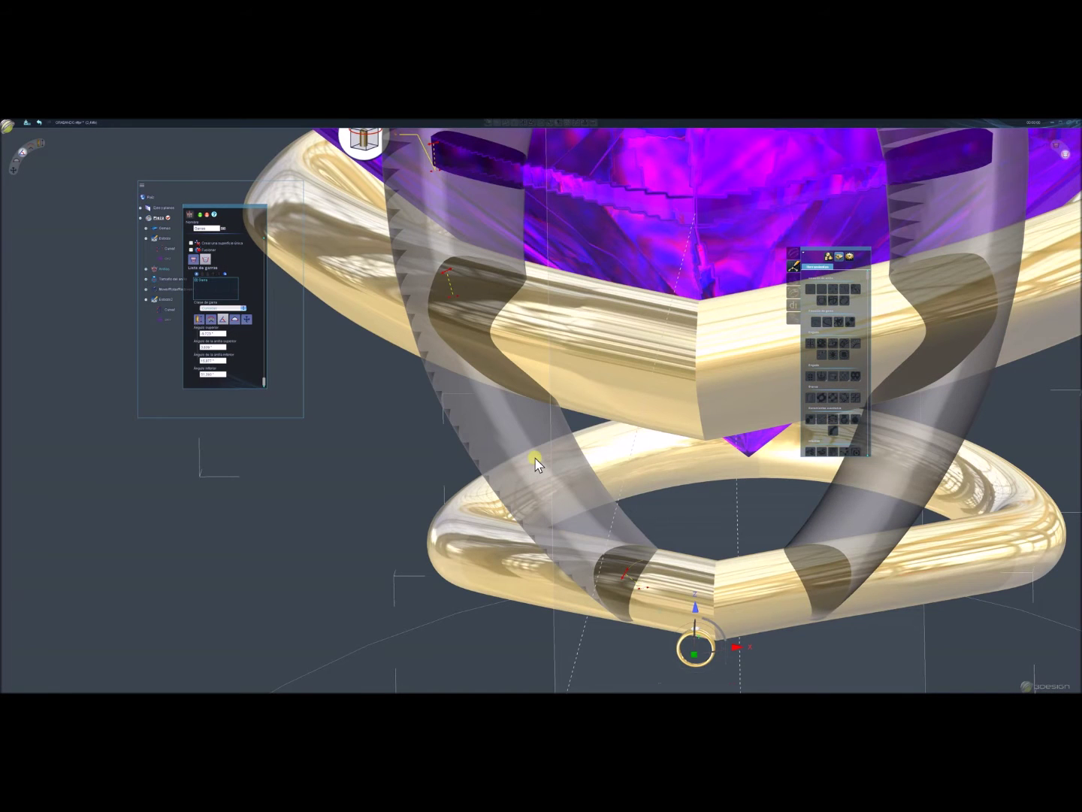
pyautogui.rightClick(534, 456)
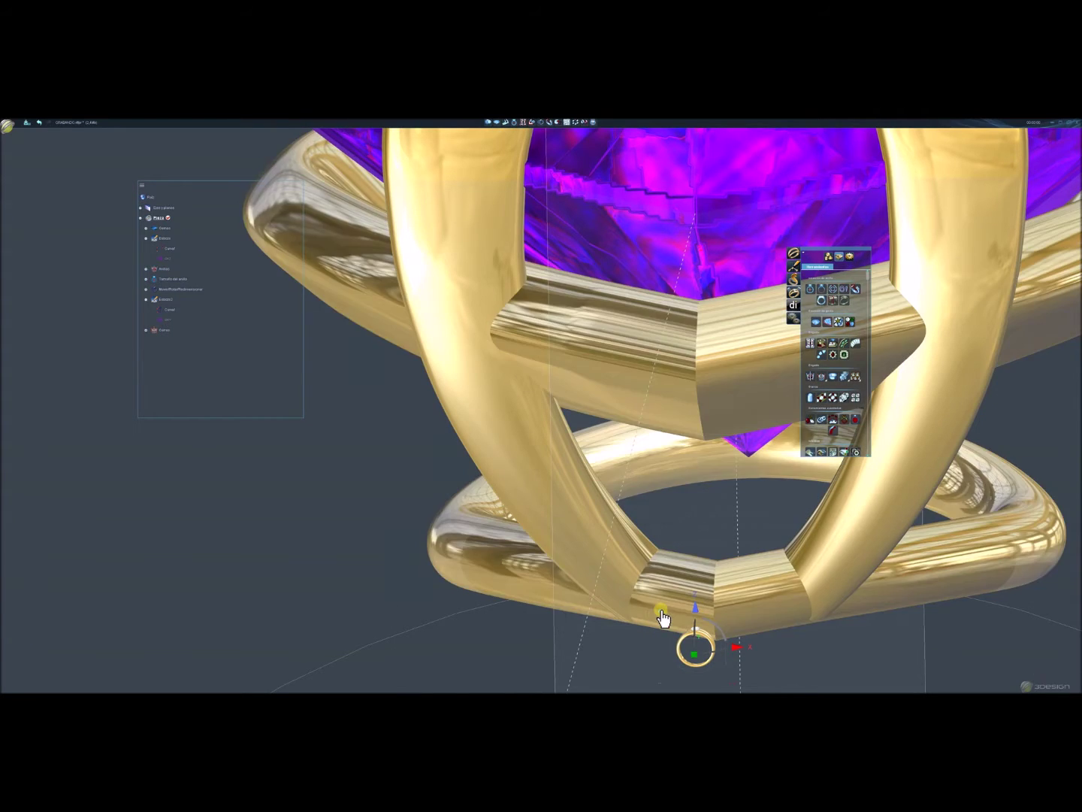
# Bring the whole model back into view and save the design.
pyautogui.click(656, 618)
pyautogui.scroll(5, 616, 471)
pyautogui.moveTo(616, 470)
pyautogui.mouseDown(button='middle')
pyautogui.moveTo(581, 589)
pyautogui.moveTo(588, 638)
pyautogui.moveTo(535, 348)
pyautogui.moveTo(538, 297)
pyautogui.moveTo(551, 375)
pyautogui.mouseUp(button='middle')
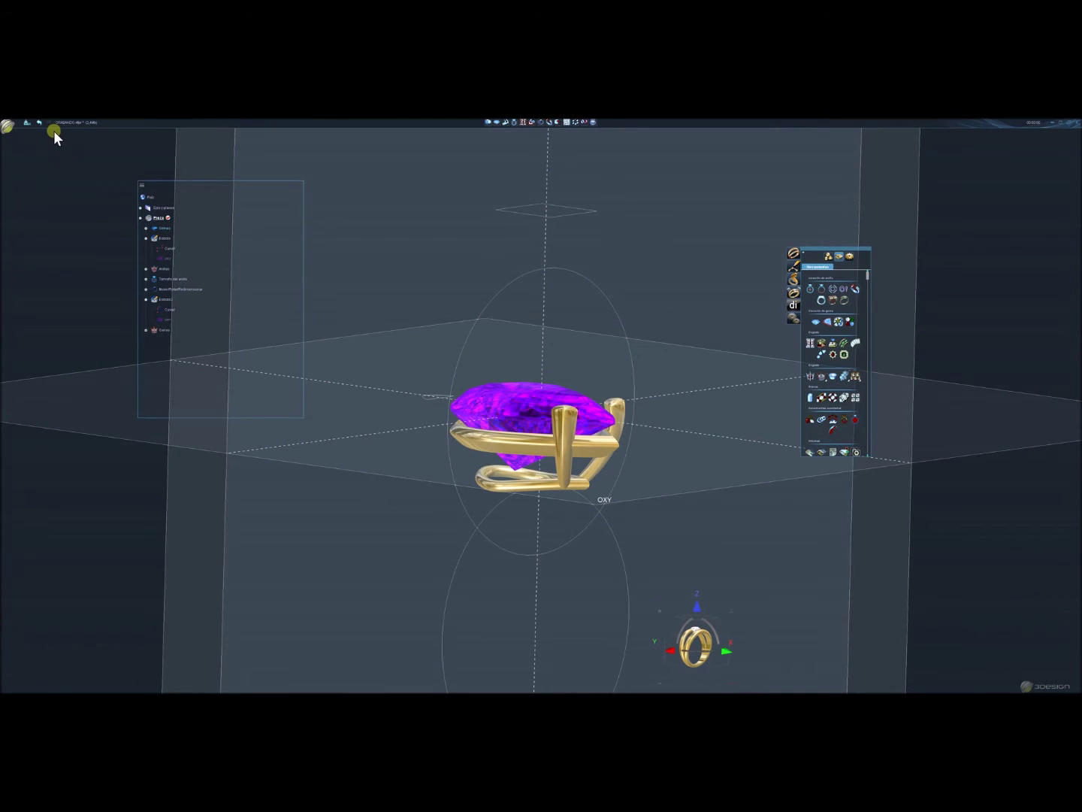
pyautogui.click(31, 121)
# Duplicate the gold prongs and open 'Duplicado de Garras' for editing.
pyautogui.click(575, 452)
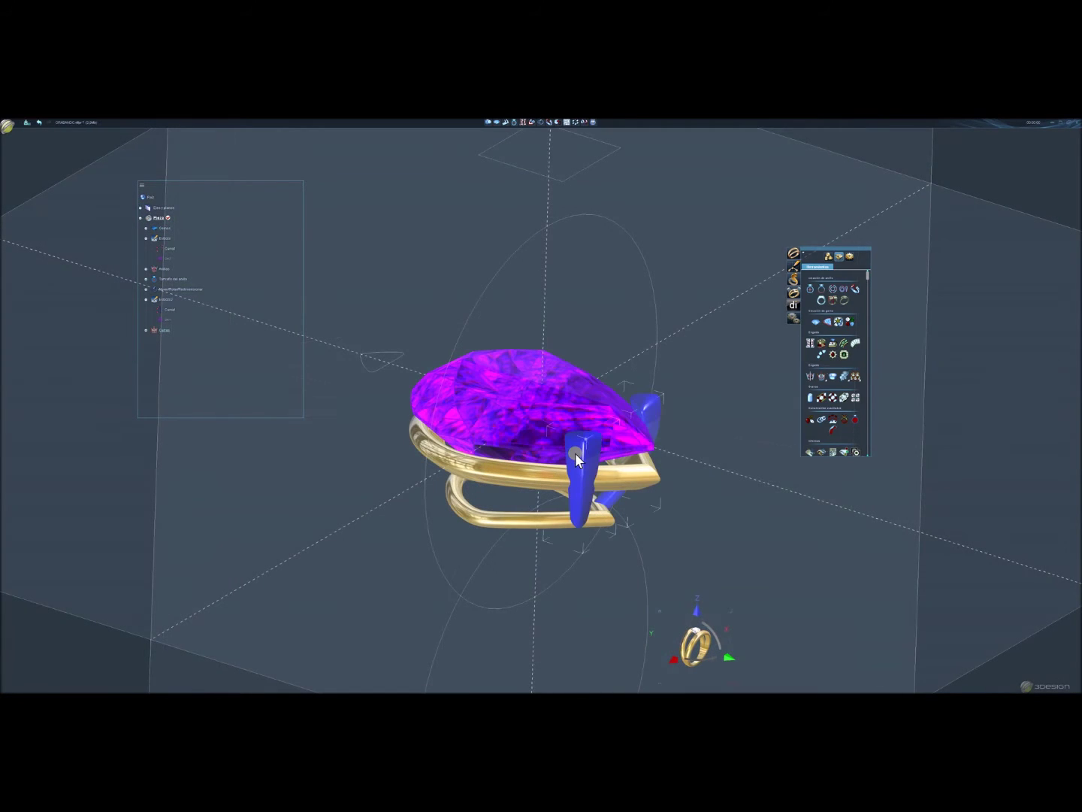
pyautogui.rightClick(578, 454)
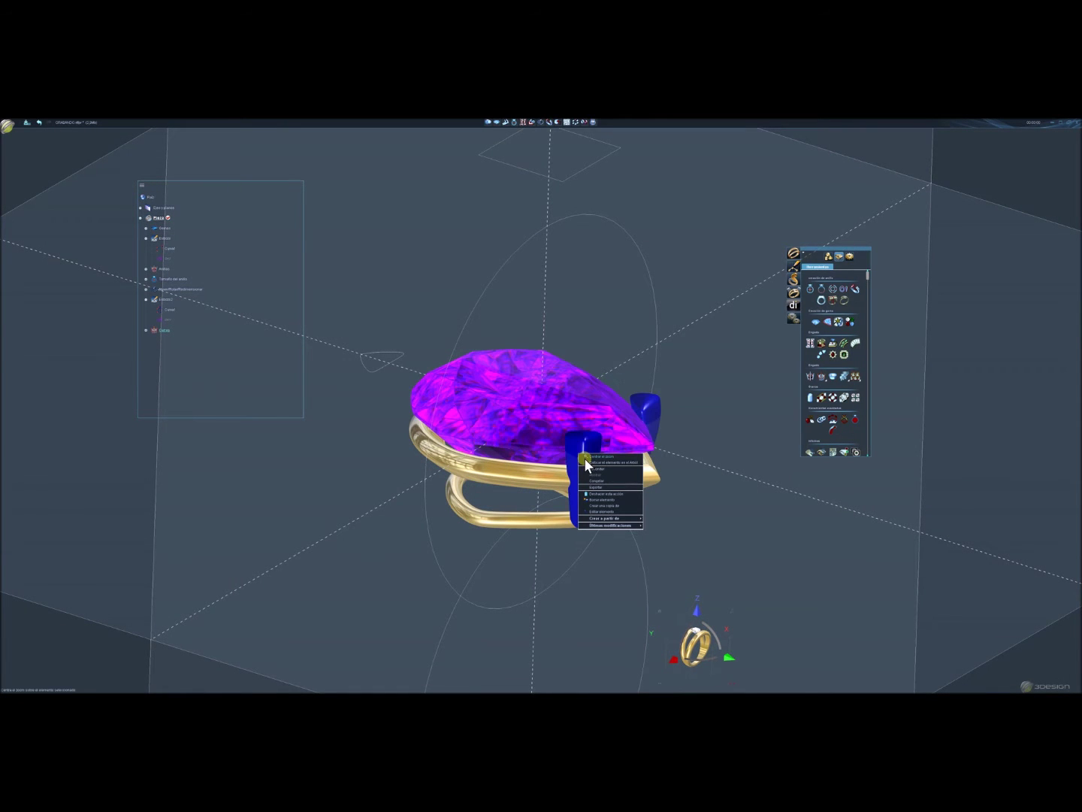
pyautogui.click(613, 507)
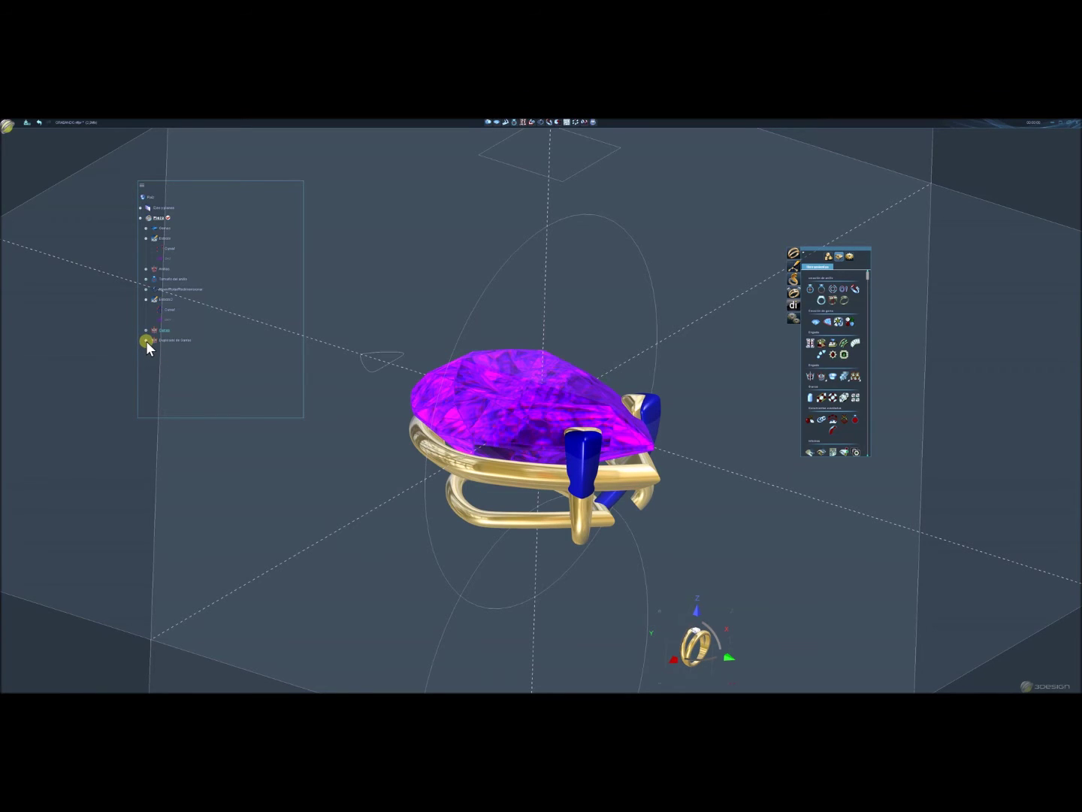
pyautogui.click(171, 339)
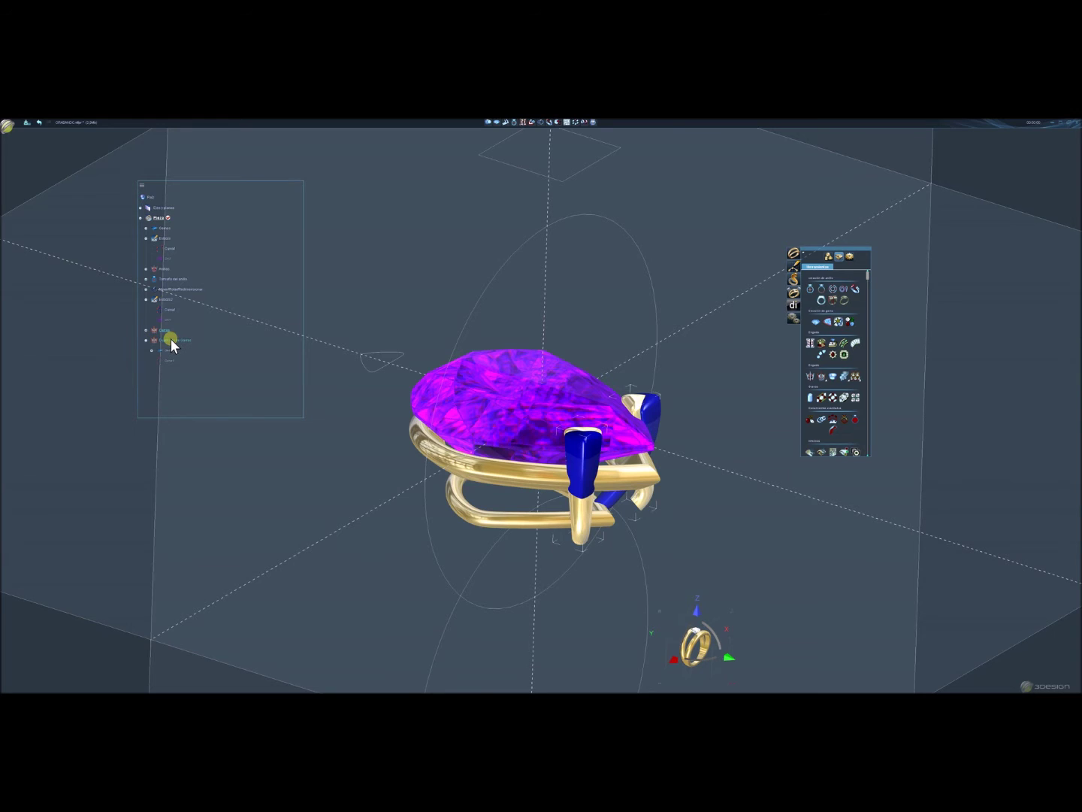
pyautogui.click(170, 340)
pyautogui.doubleClick(410, 421)
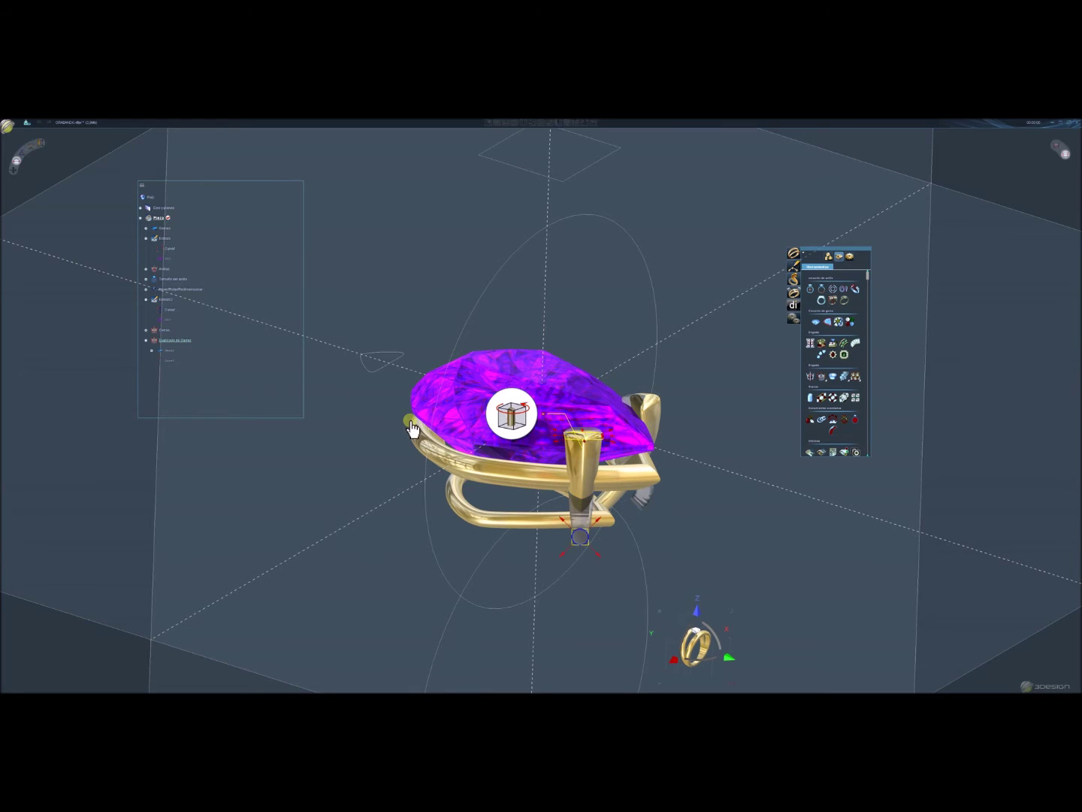
# Position the duplicated prongs by markers, placing them on the gem's left side.
pyautogui.moveTo(559, 519)
pyautogui.mouseDown(button='middle')
pyautogui.moveTo(808, 503)
pyautogui.moveTo(287, 347)
pyautogui.mouseUp(button='middle')
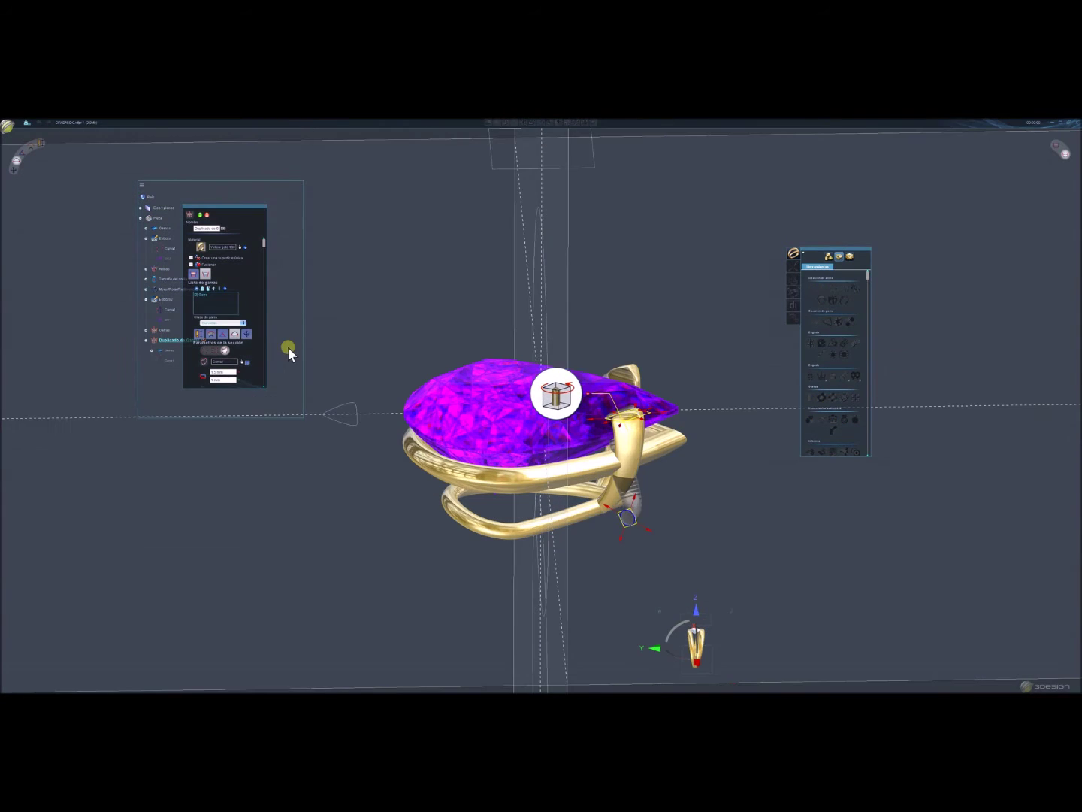
pyautogui.click(251, 335)
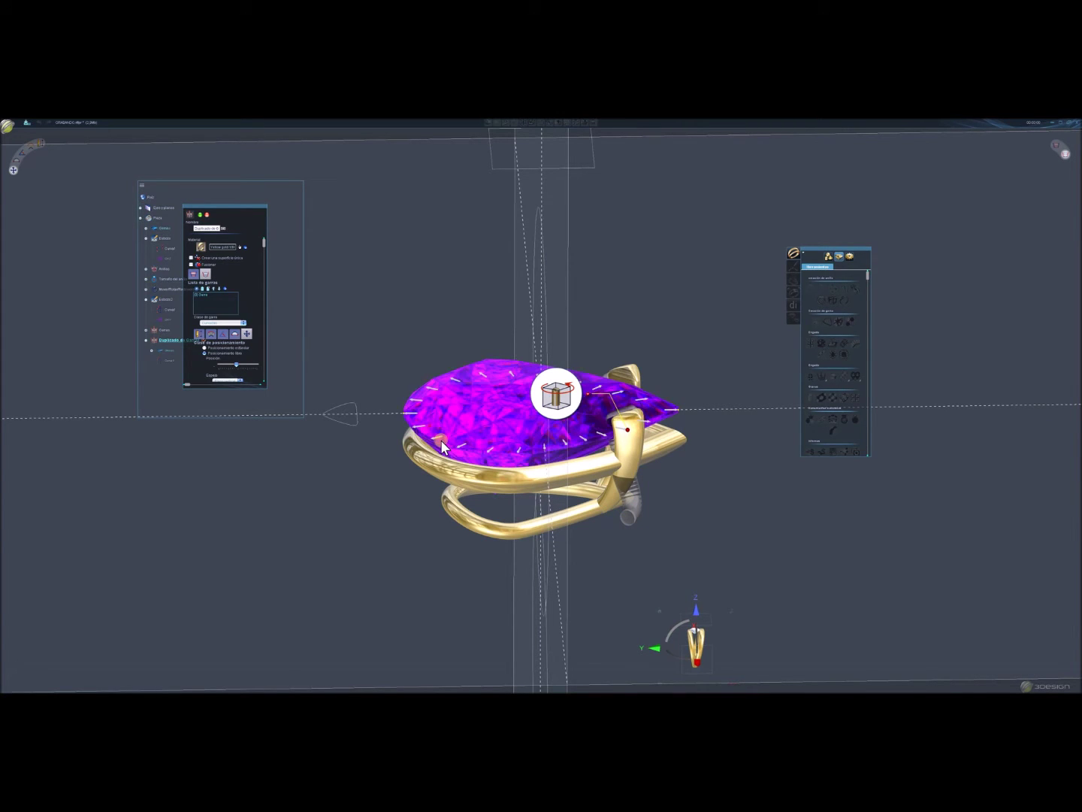
pyautogui.click(437, 443)
pyautogui.moveTo(437, 445)
pyautogui.mouseDown(button='middle')
pyautogui.moveTo(693, 501)
pyautogui.moveTo(743, 497)
pyautogui.moveTo(776, 580)
pyautogui.moveTo(618, 584)
pyautogui.moveTo(585, 507)
pyautogui.mouseUp(button='middle')
pyautogui.scroll(5, 728, 399)
pyautogui.moveTo(728, 399); pyautogui.dragTo(725, 374, button='middle')
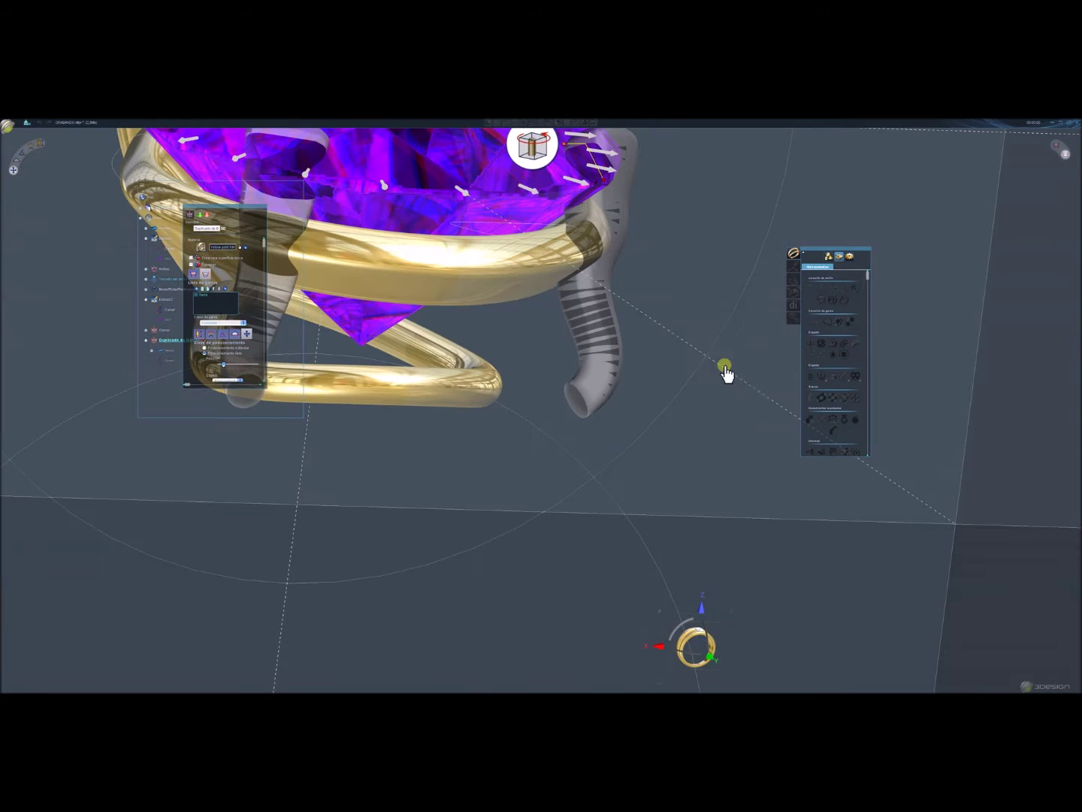
# Switch to the angled prong style and bend the prong base into the lower band's end.
pyautogui.click(225, 336)
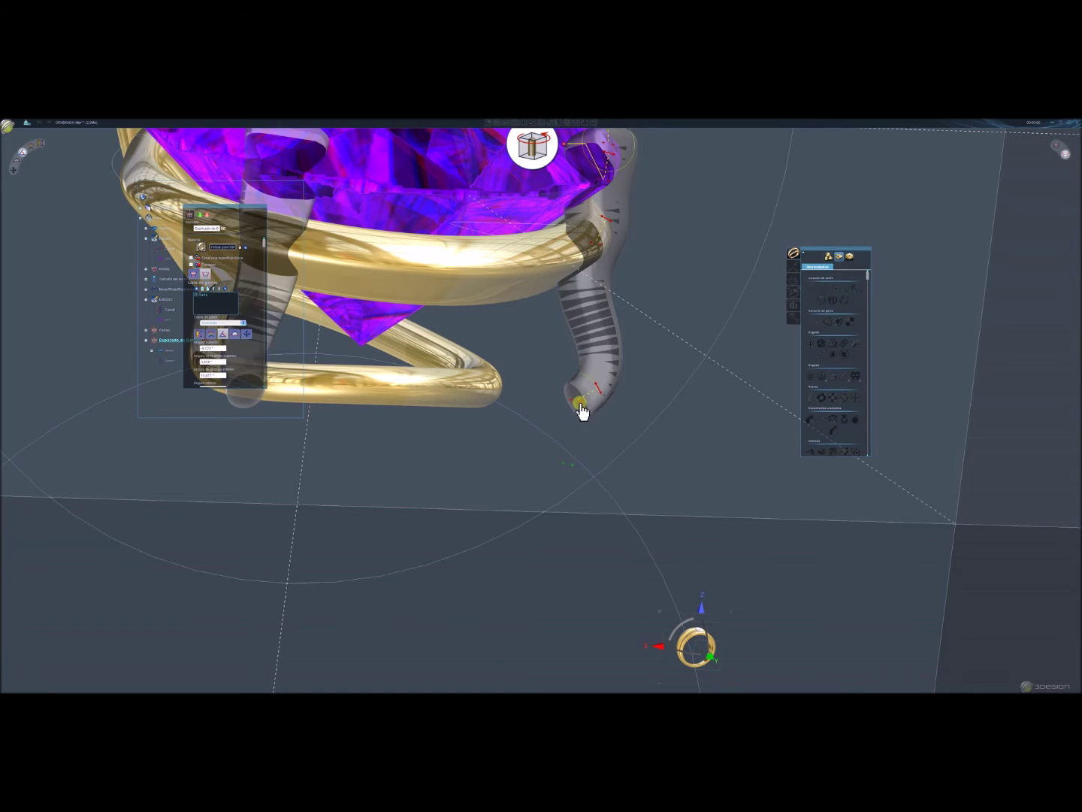
pyautogui.click(490, 395)
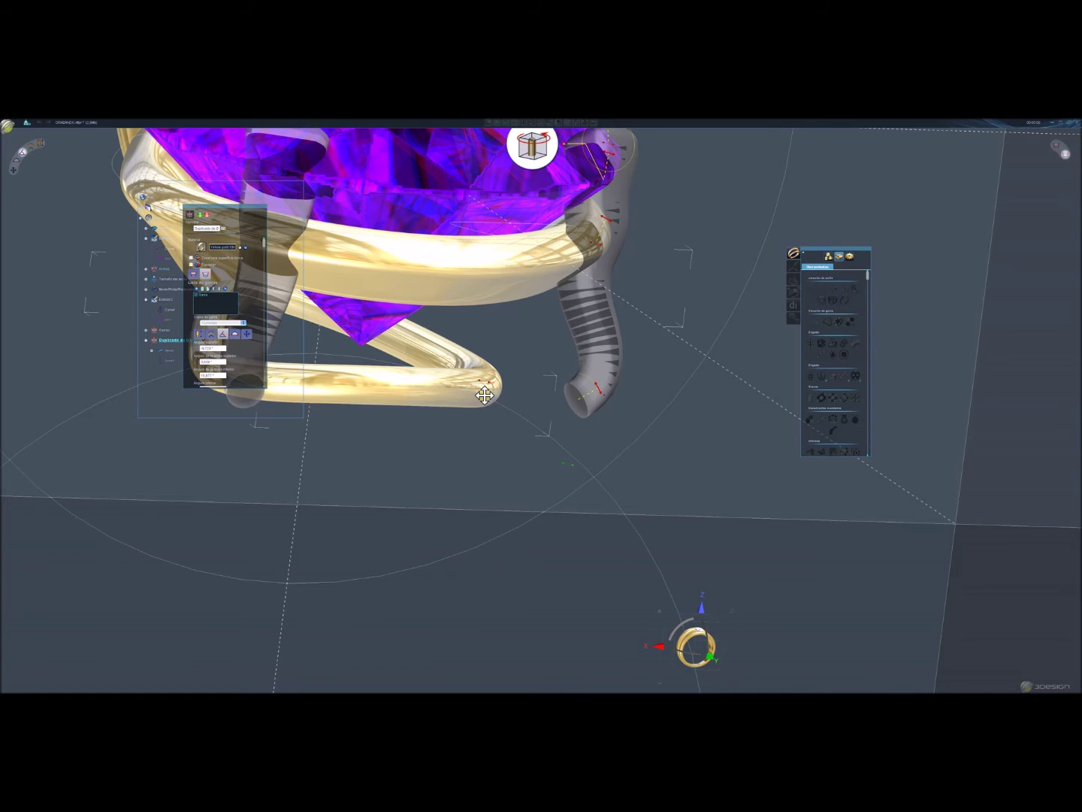
pyautogui.moveTo(424, 515); pyautogui.dragTo(549, 500)
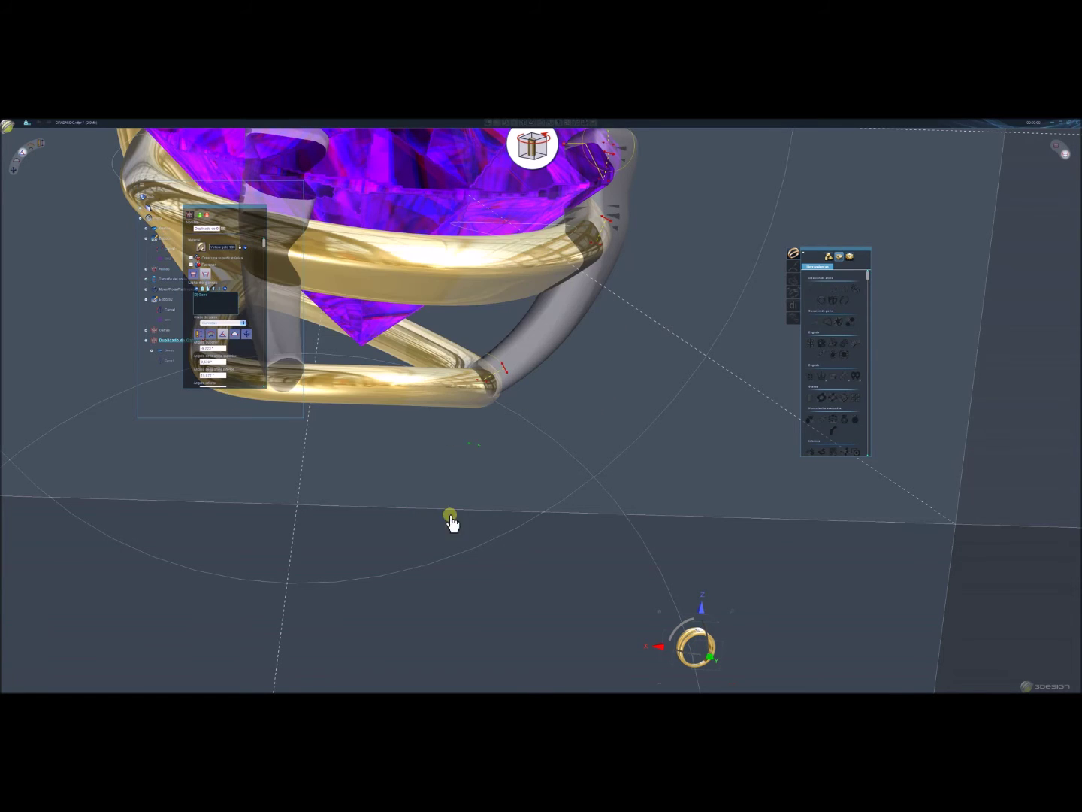
pyautogui.moveTo(549, 496); pyautogui.dragTo(511, 346, button='middle')
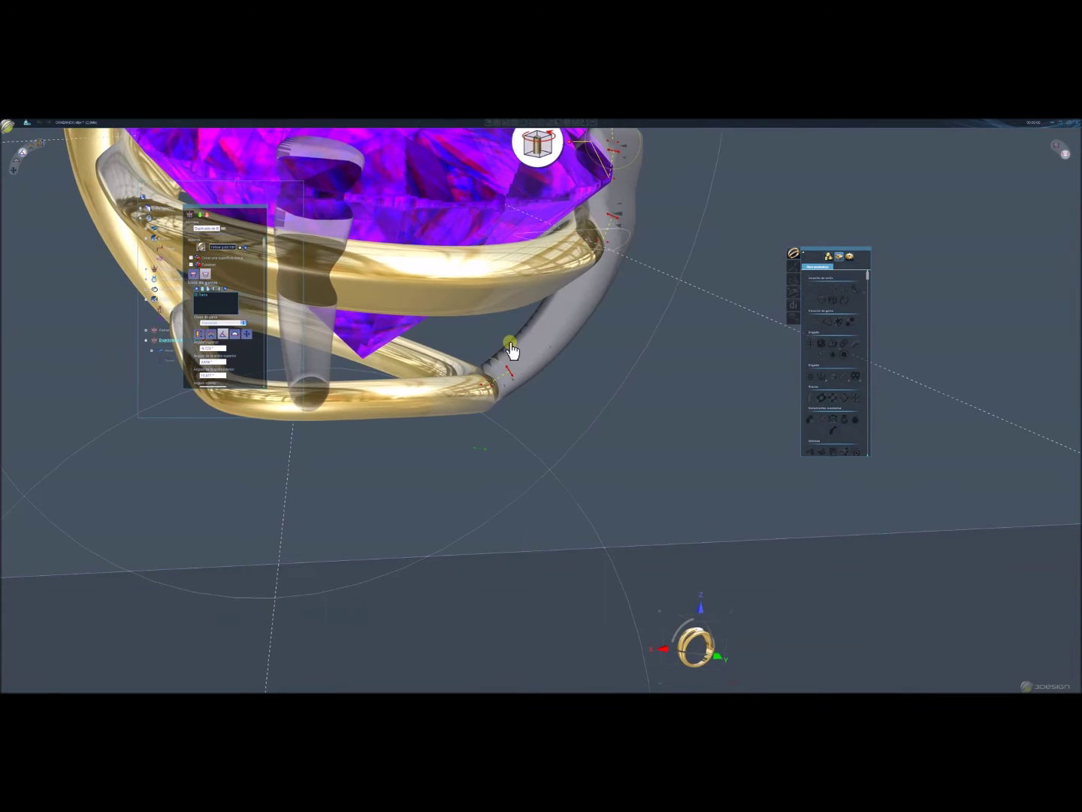
pyautogui.scroll(5, 511, 355)
# Adjust the duplicated prong where it meets the lower gold band.
pyautogui.click(442, 362)
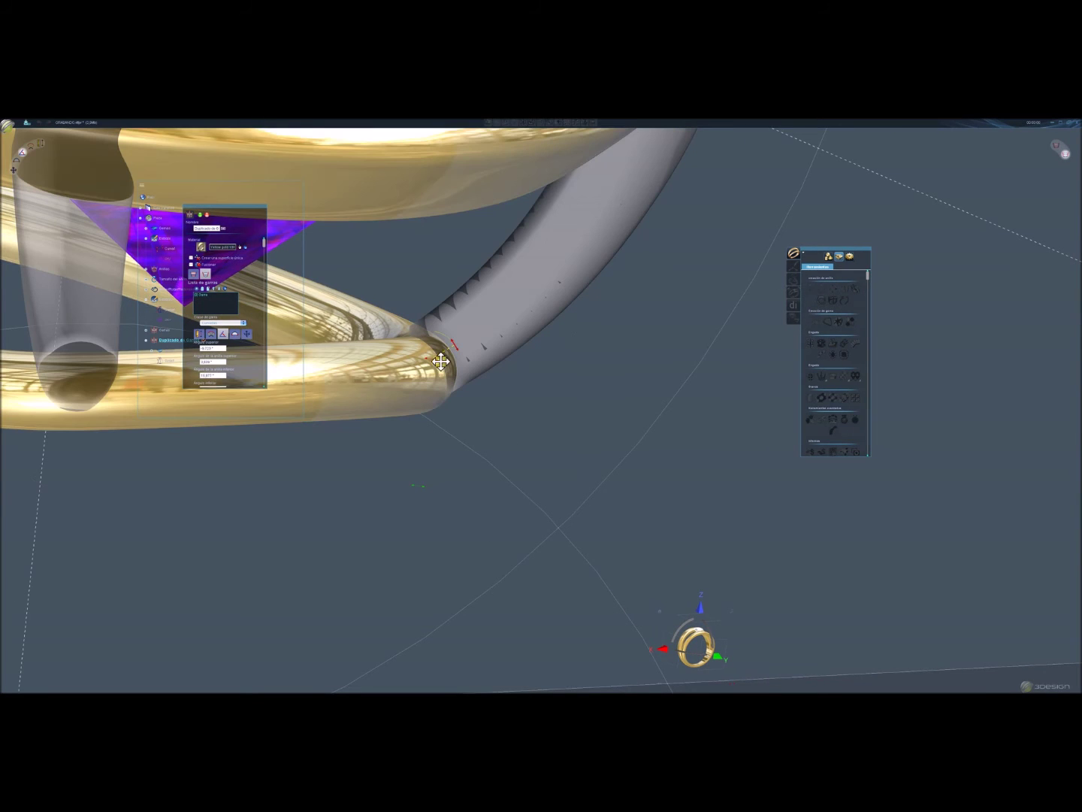
pyautogui.click(471, 373)
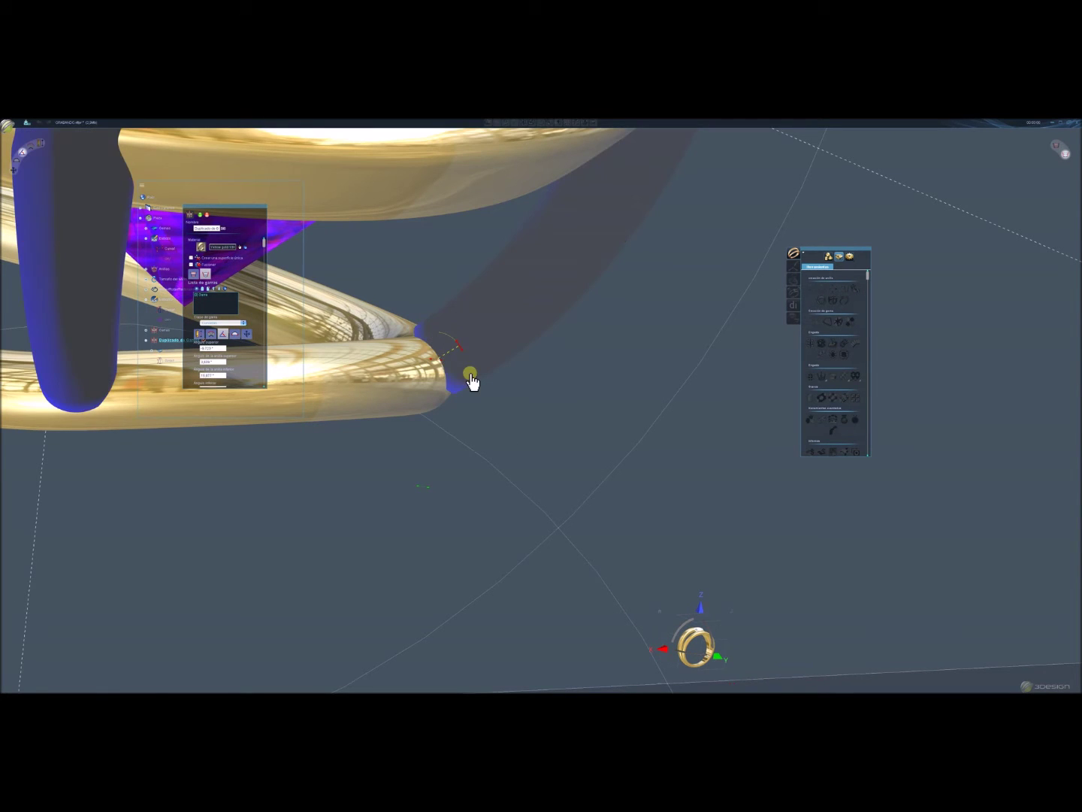
pyautogui.click(446, 369)
pyautogui.click(448, 363)
pyautogui.click(447, 362)
pyautogui.scroll(-3, 578, 449)
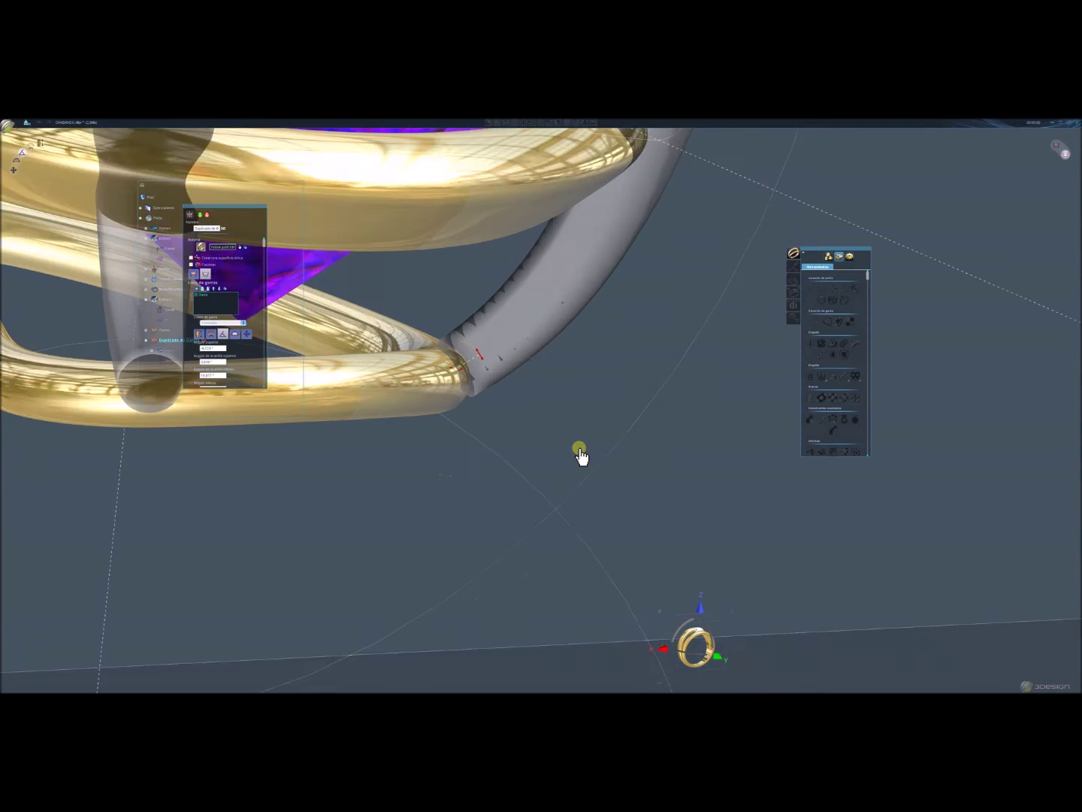
pyautogui.scroll(-3, 665, 444)
pyautogui.moveTo(665, 442)
pyautogui.mouseDown(button='middle')
pyautogui.moveTo(564, 467)
pyautogui.moveTo(200, 398)
pyautogui.moveTo(382, 423)
pyautogui.mouseUp(button='middle')
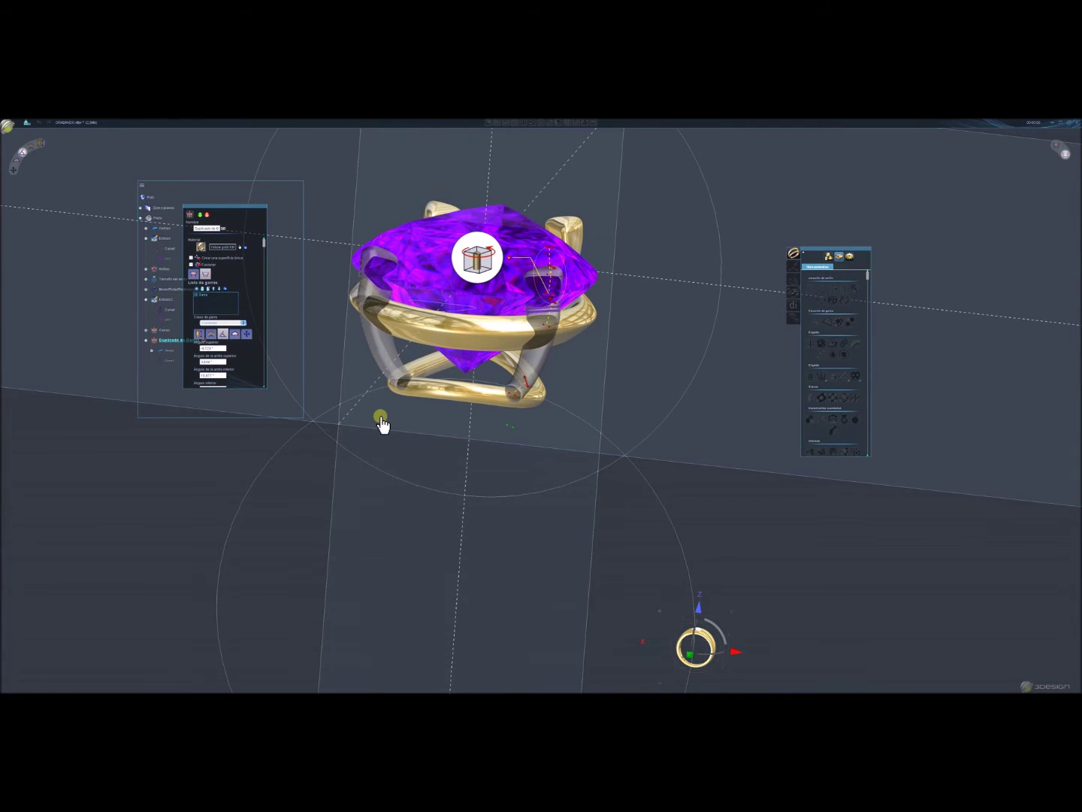
# Bulge and widen the duplicated prong's upper profile beside the purple gem.
pyautogui.moveTo(516, 267)
pyautogui.mouseDown(button='middle')
pyautogui.moveTo(778, 391)
pyautogui.moveTo(708, 285)
pyautogui.mouseUp(button='middle')
pyautogui.scroll(3, 292, 532)
pyautogui.moveTo(293, 531)
pyautogui.mouseDown(button='middle')
pyautogui.moveTo(437, 529)
pyautogui.moveTo(324, 533)
pyautogui.mouseUp(button='middle')
pyautogui.scroll(-2, 376, 476)
pyautogui.scroll(3, 367, 438)
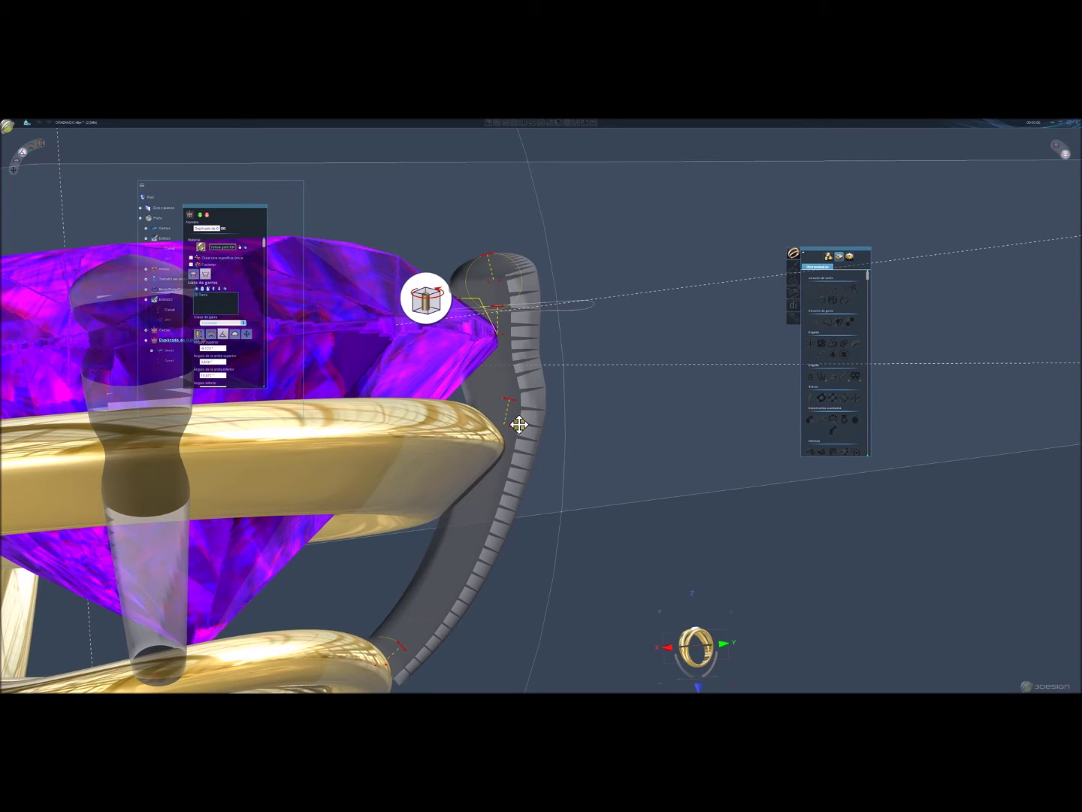
pyautogui.moveTo(518, 425); pyautogui.dragTo(521, 433)
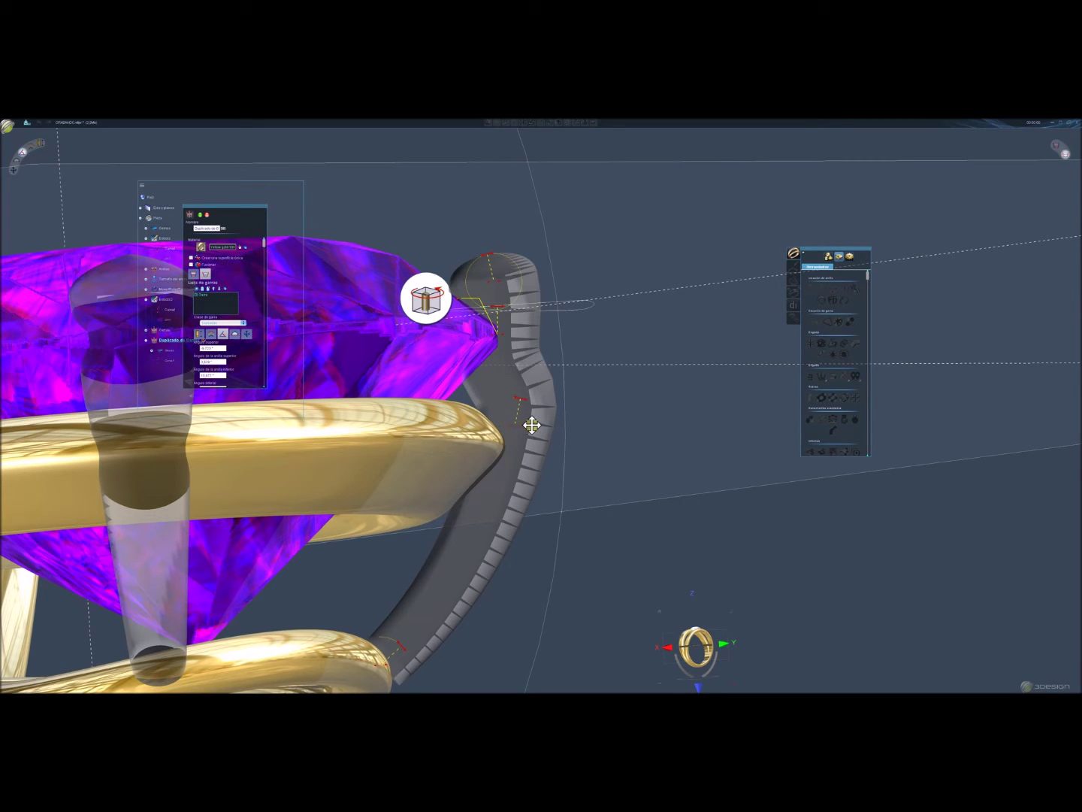
pyautogui.moveTo(515, 369); pyautogui.dragTo(502, 342)
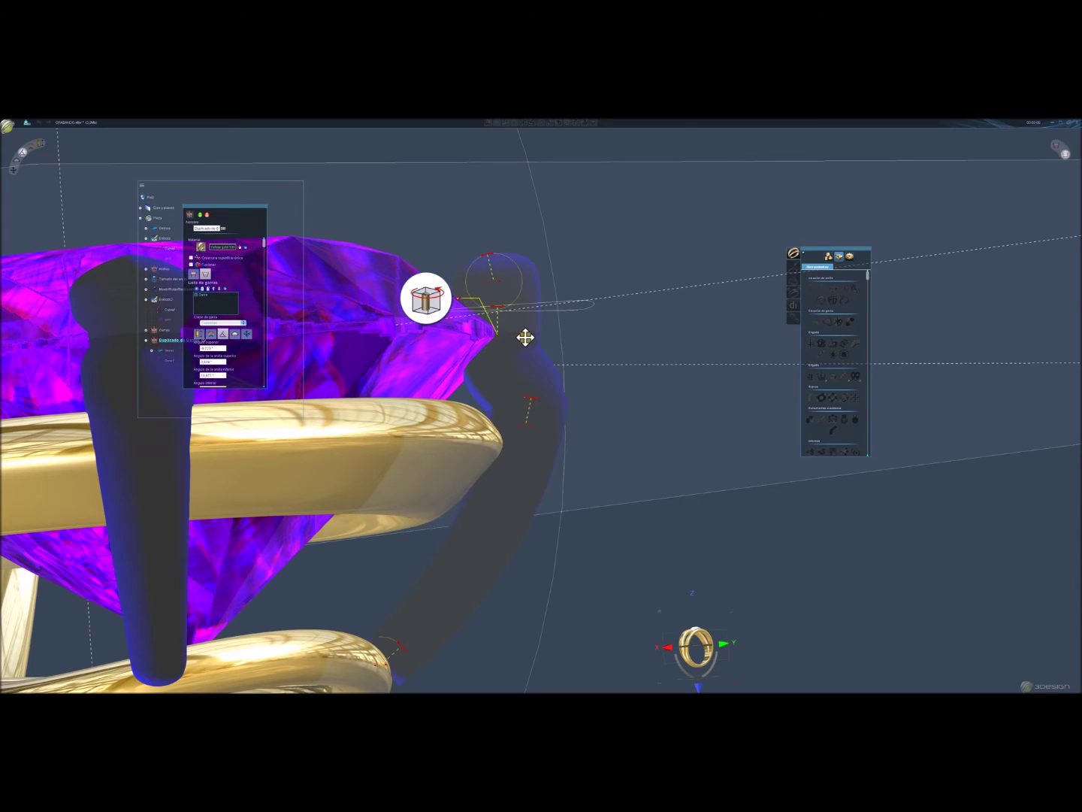
pyautogui.moveTo(527, 345); pyautogui.dragTo(526, 333)
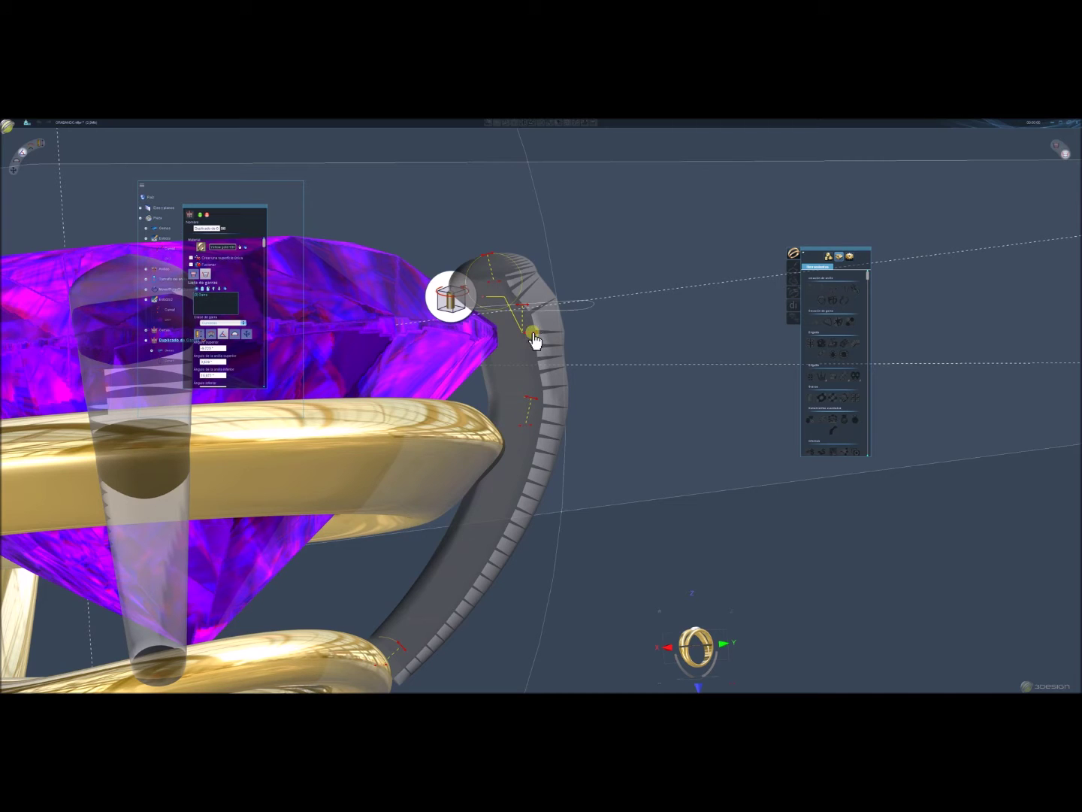
pyautogui.moveTo(532, 332); pyautogui.dragTo(535, 341)
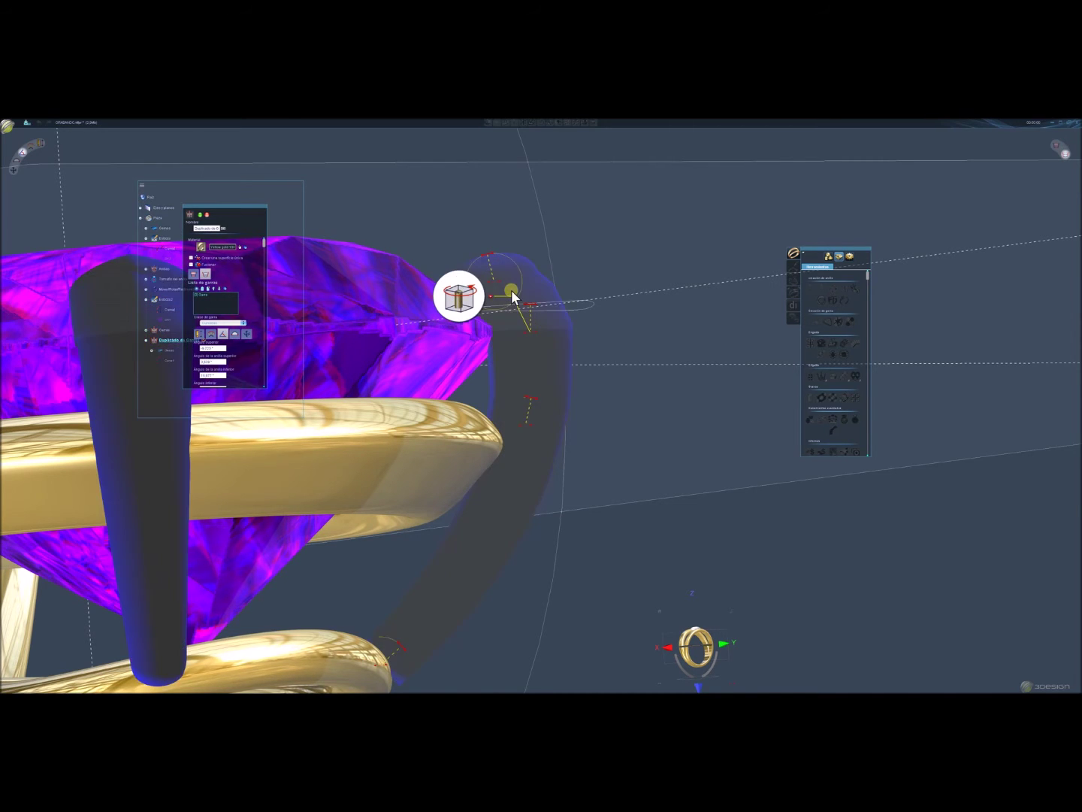
pyautogui.moveTo(534, 341)
pyautogui.mouseDown(button='middle')
pyautogui.moveTo(484, 438)
pyautogui.moveTo(495, 421)
pyautogui.mouseUp(button='middle')
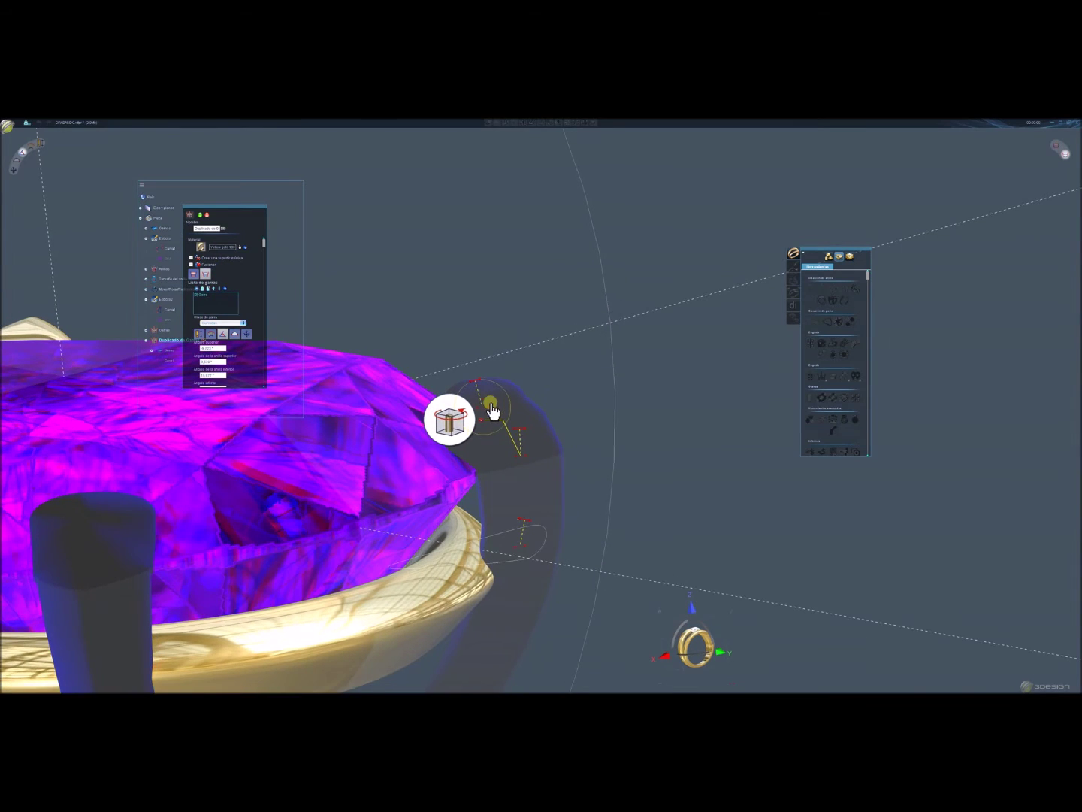
# Adjust the prong profile's curve and angle, bending it down toward the shank.
pyautogui.moveTo(497, 404); pyautogui.dragTo(527, 426)
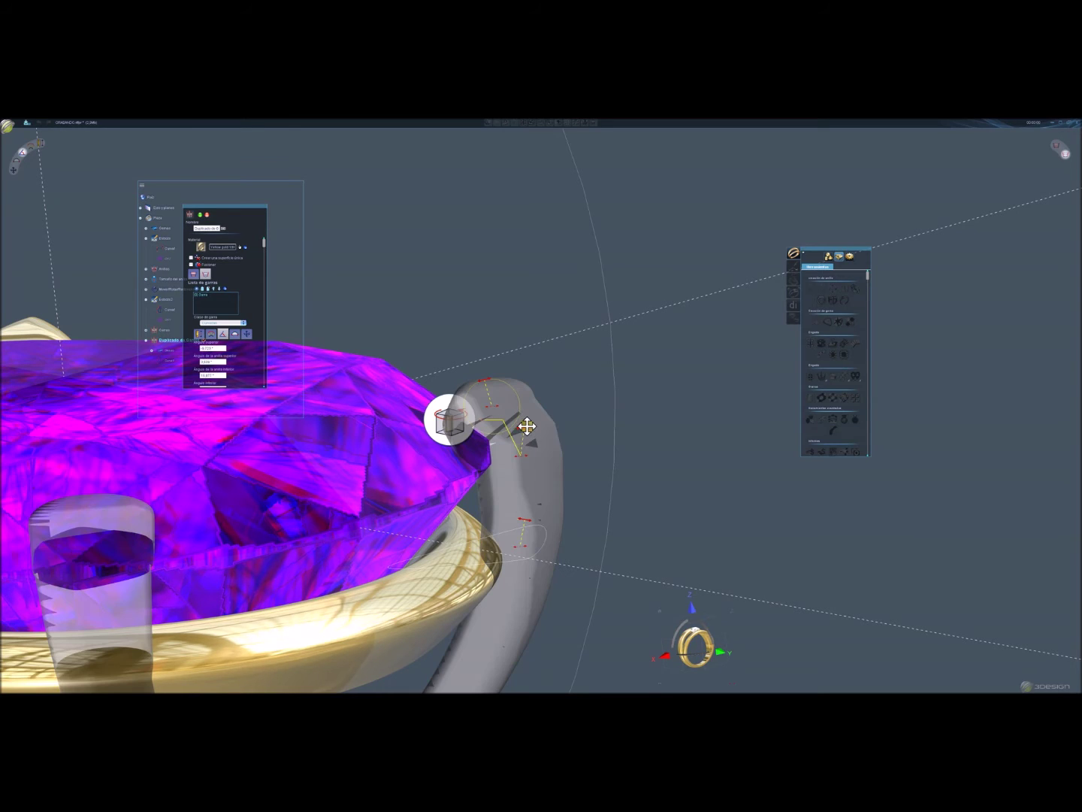
pyautogui.moveTo(528, 433); pyautogui.dragTo(524, 454)
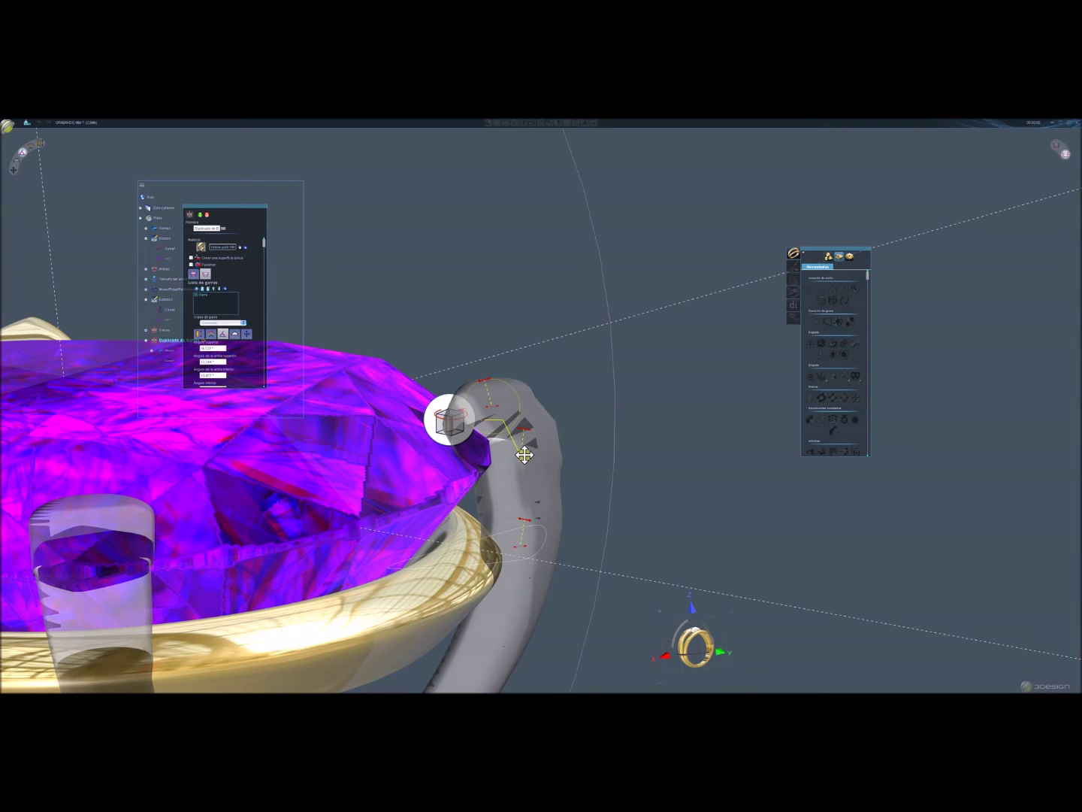
pyautogui.moveTo(500, 453); pyautogui.dragTo(548, 422, button='middle')
pyautogui.moveTo(530, 383); pyautogui.dragTo(528, 382)
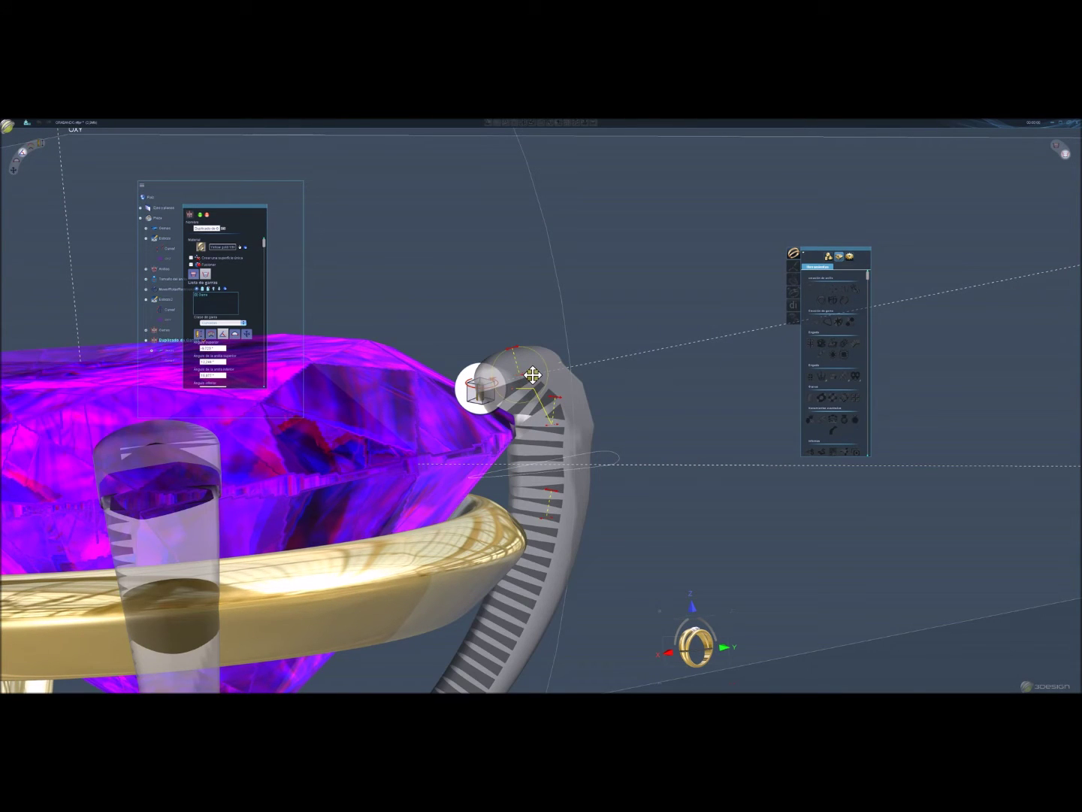
pyautogui.moveTo(533, 378)
pyautogui.mouseDown()
pyautogui.moveTo(554, 411)
pyautogui.moveTo(562, 403)
pyautogui.mouseUp()
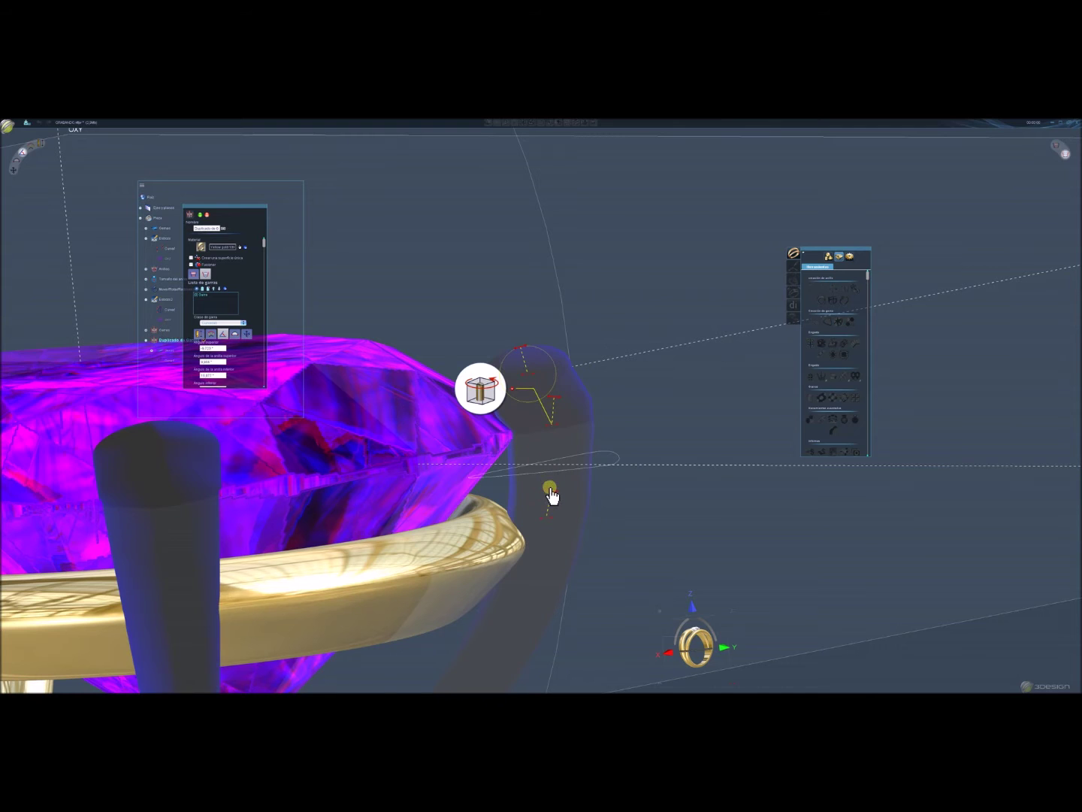
# Raise the prong's curve and set its tip's final position curling over the gem.
pyautogui.moveTo(551, 495)
pyautogui.mouseDown()
pyautogui.moveTo(551, 393)
pyautogui.moveTo(513, 412)
pyautogui.mouseUp()
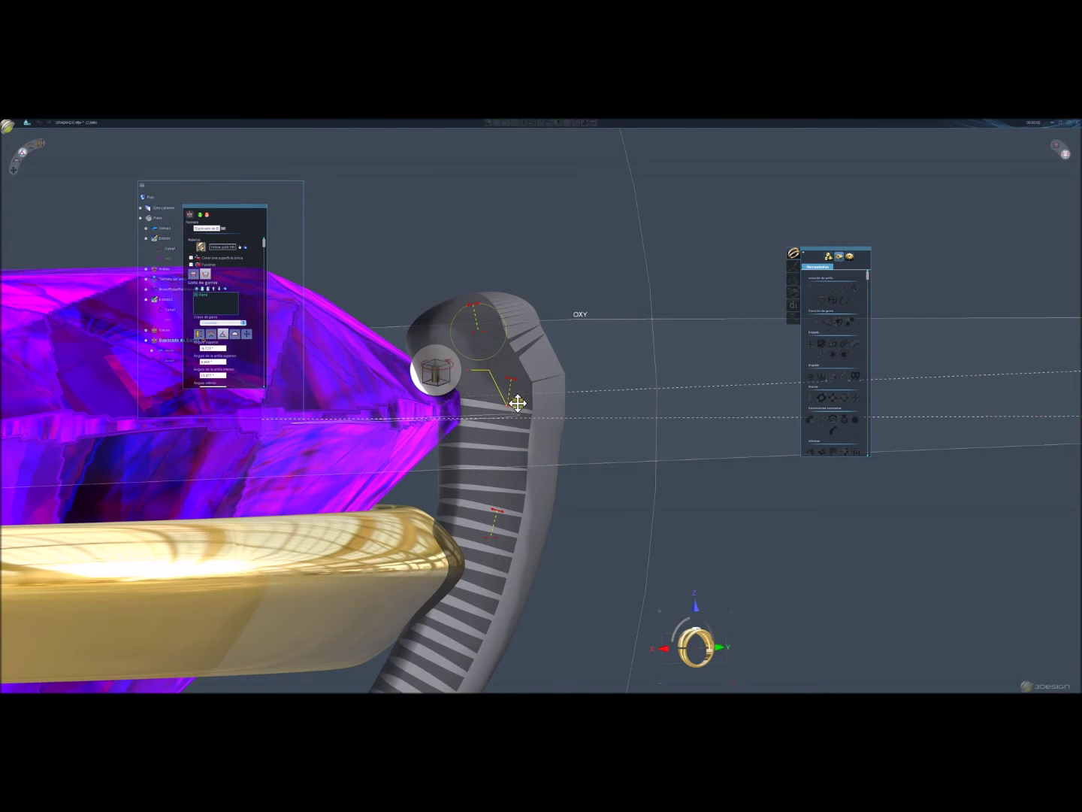
pyautogui.moveTo(517, 404); pyautogui.dragTo(518, 406)
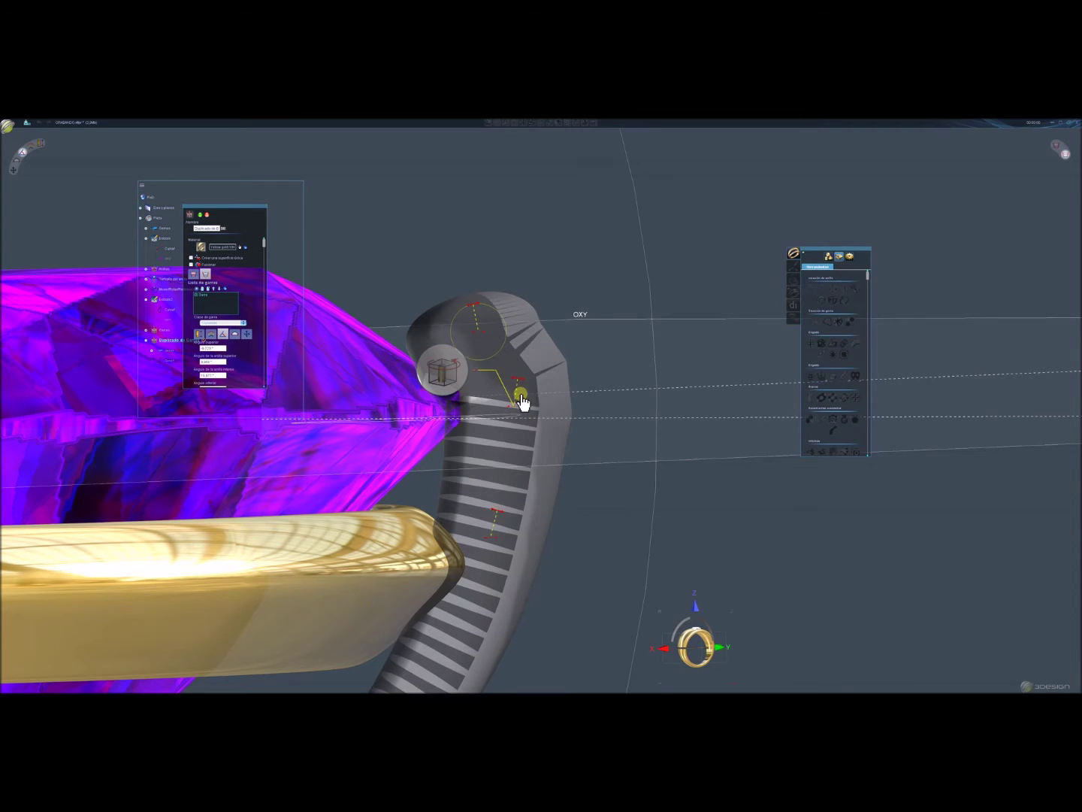
pyautogui.moveTo(487, 345); pyautogui.dragTo(493, 333)
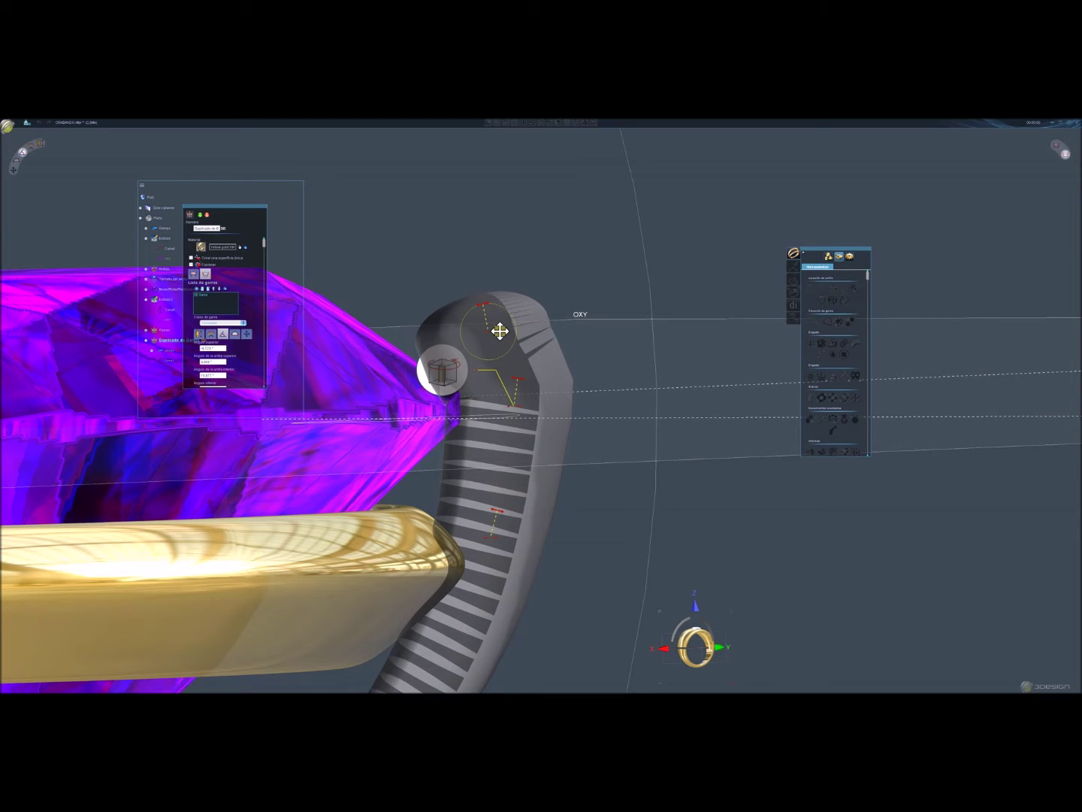
pyautogui.moveTo(501, 331); pyautogui.dragTo(503, 424)
pyautogui.moveTo(503, 424)
pyautogui.mouseDown(button='middle')
pyautogui.moveTo(394, 450)
pyautogui.moveTo(469, 470)
pyautogui.moveTo(570, 419)
pyautogui.moveTo(511, 496)
pyautogui.moveTo(425, 569)
pyautogui.mouseUp(button='middle')
pyautogui.scroll(-3, 570, 422)
pyautogui.scroll(-3, 577, 432)
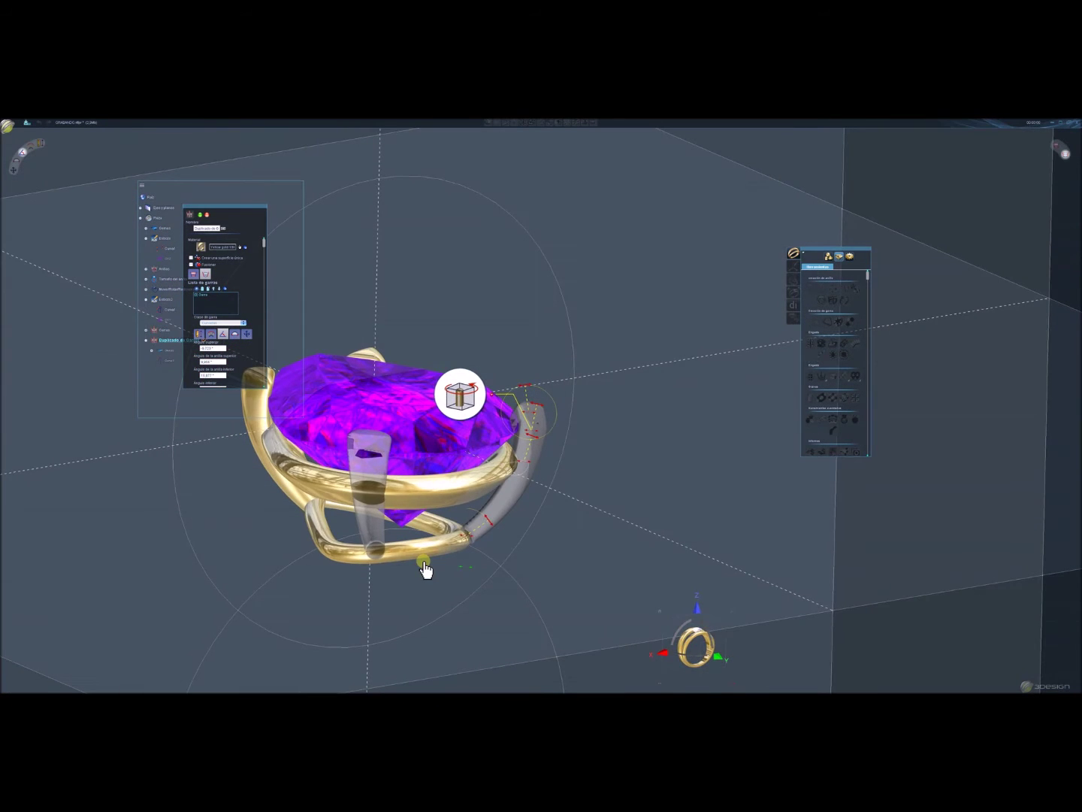
pyautogui.click(433, 560)
# Validate the duplicated prongs, then inspect the four-claw setting from isometric and side views.
pyautogui.rightClick(597, 490)
pyautogui.moveTo(650, 493)
pyautogui.mouseDown(button='middle')
pyautogui.moveTo(649, 477)
pyautogui.moveTo(409, 555)
pyautogui.moveTo(526, 505)
pyautogui.mouseUp(button='middle')
pyautogui.scroll(2, 633, 454)
pyautogui.moveTo(633, 453)
pyautogui.mouseDown(button='middle')
pyautogui.moveTo(485, 574)
pyautogui.moveTo(366, 207)
pyautogui.mouseUp(button='middle')
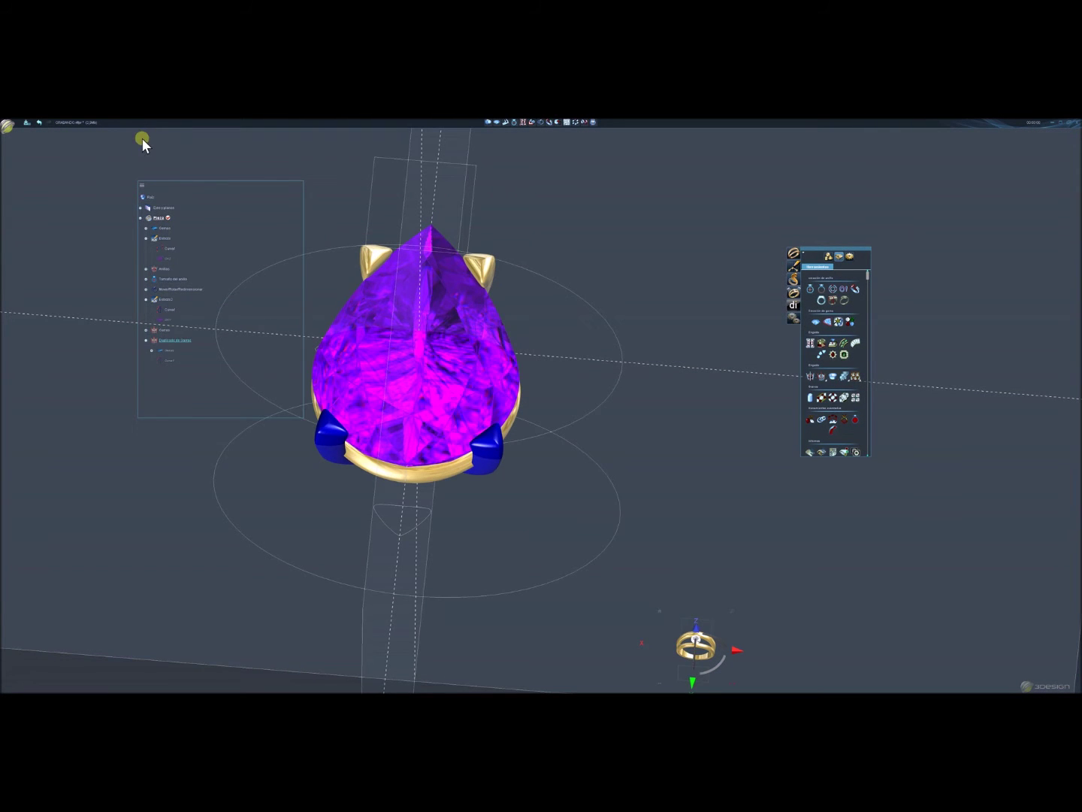
pyautogui.moveTo(621, 486)
pyautogui.mouseDown(button='middle')
pyautogui.moveTo(345, 432)
pyautogui.moveTo(561, 525)
pyautogui.mouseUp(button='middle')
pyautogui.moveTo(564, 396)
pyautogui.mouseDown(button='middle')
pyautogui.moveTo(558, 301)
pyautogui.moveTo(607, 368)
pyautogui.moveTo(665, 498)
pyautogui.moveTo(530, 581)
pyautogui.moveTo(465, 341)
pyautogui.moveTo(679, 344)
pyautogui.moveTo(708, 481)
pyautogui.moveTo(699, 500)
pyautogui.mouseUp(button='middle')
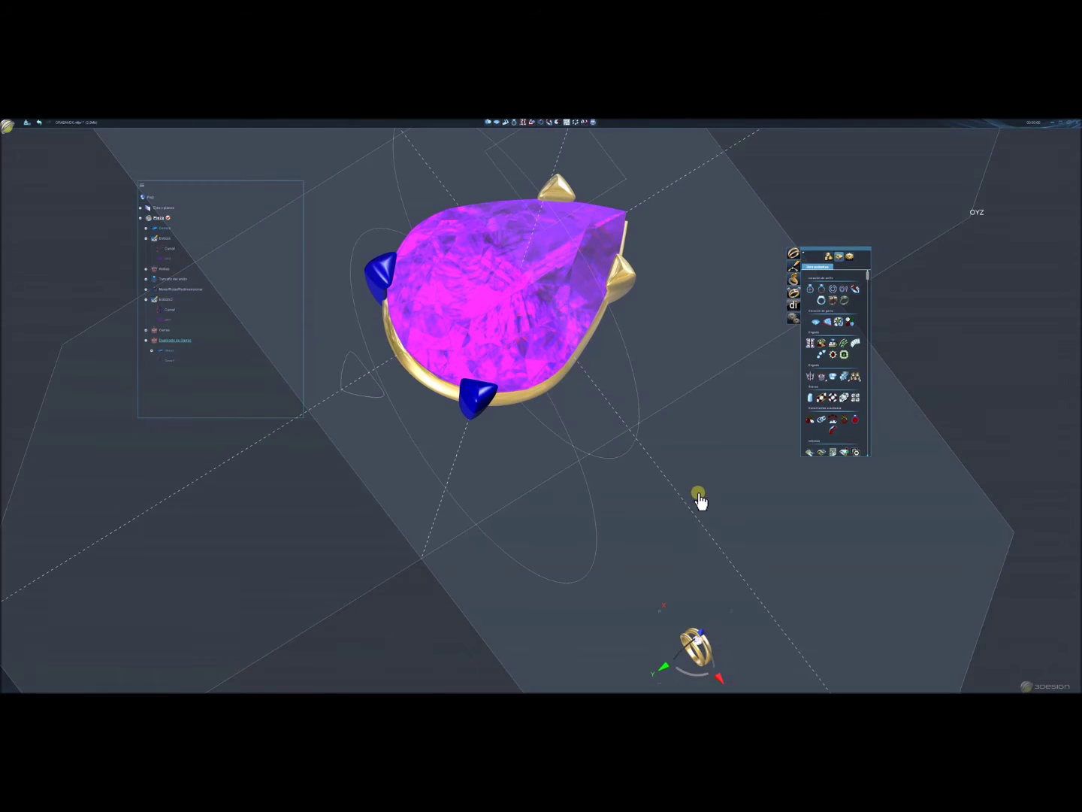
pyautogui.click(659, 613)
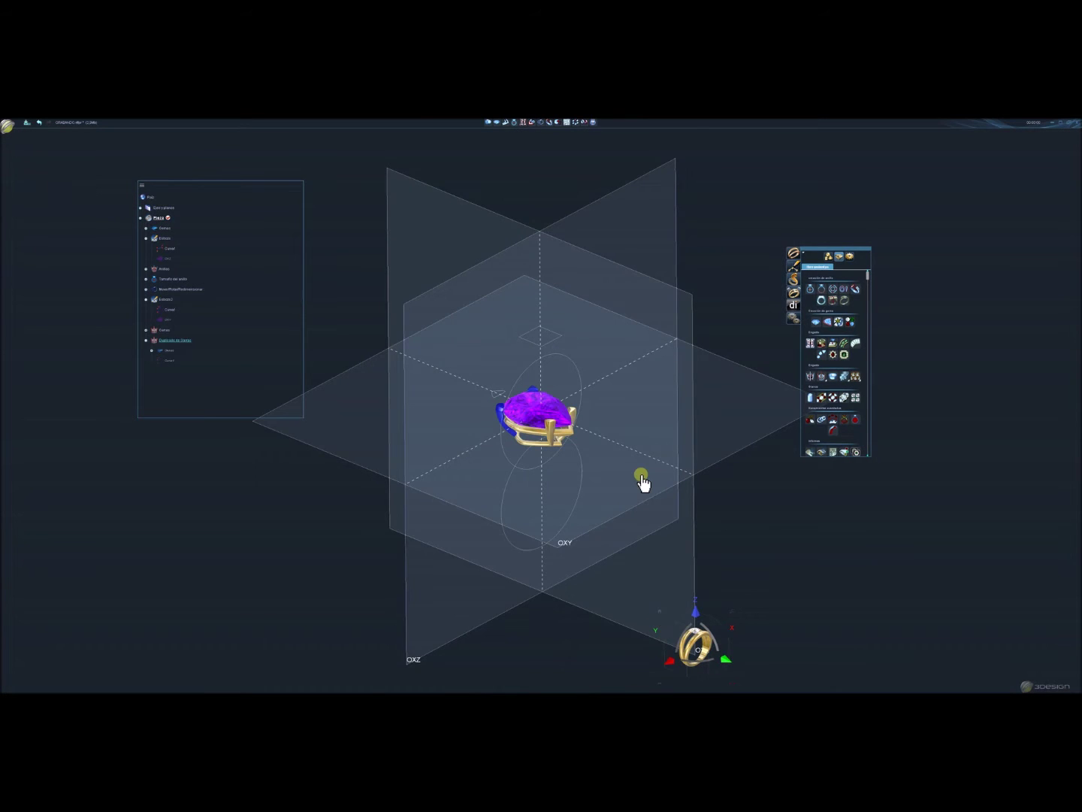
pyautogui.doubleClick(641, 481)
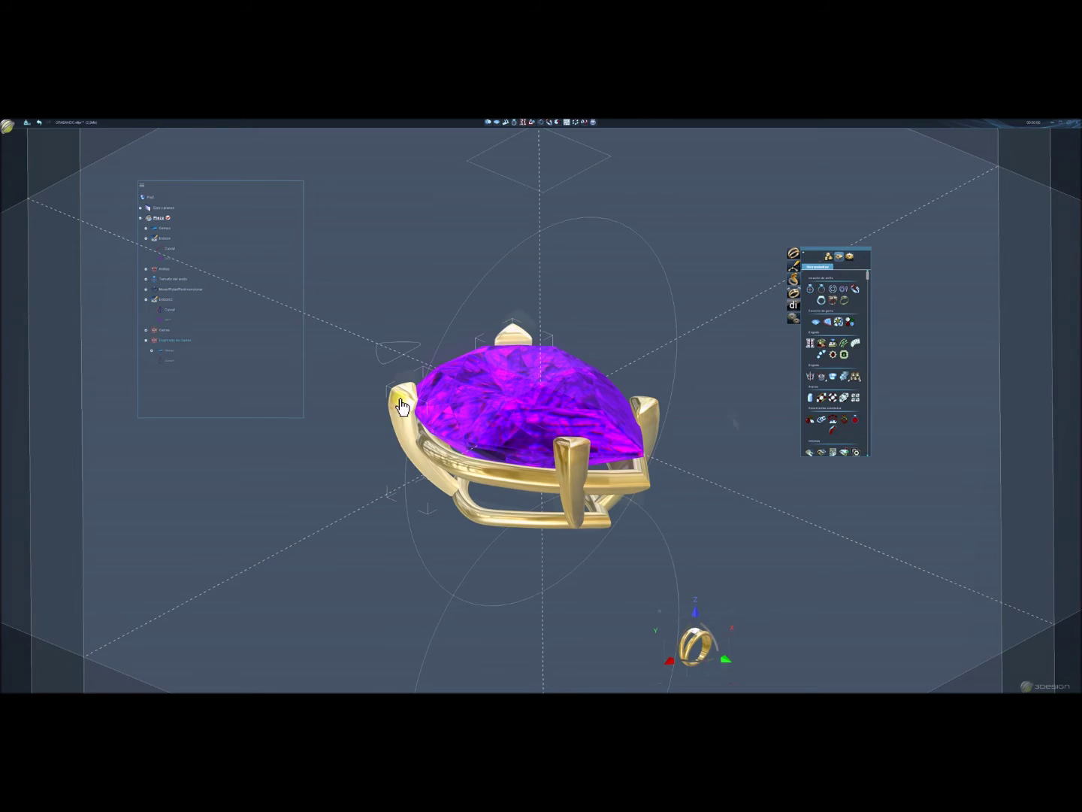
pyautogui.moveTo(752, 544)
pyautogui.mouseDown(button='middle')
pyautogui.moveTo(613, 482)
pyautogui.moveTo(408, 443)
pyautogui.moveTo(633, 580)
pyautogui.moveTo(469, 254)
pyautogui.moveTo(476, 290)
pyautogui.moveTo(701, 575)
pyautogui.moveTo(701, 604)
pyautogui.moveTo(605, 525)
pyautogui.moveTo(569, 406)
pyautogui.mouseUp(button='middle')
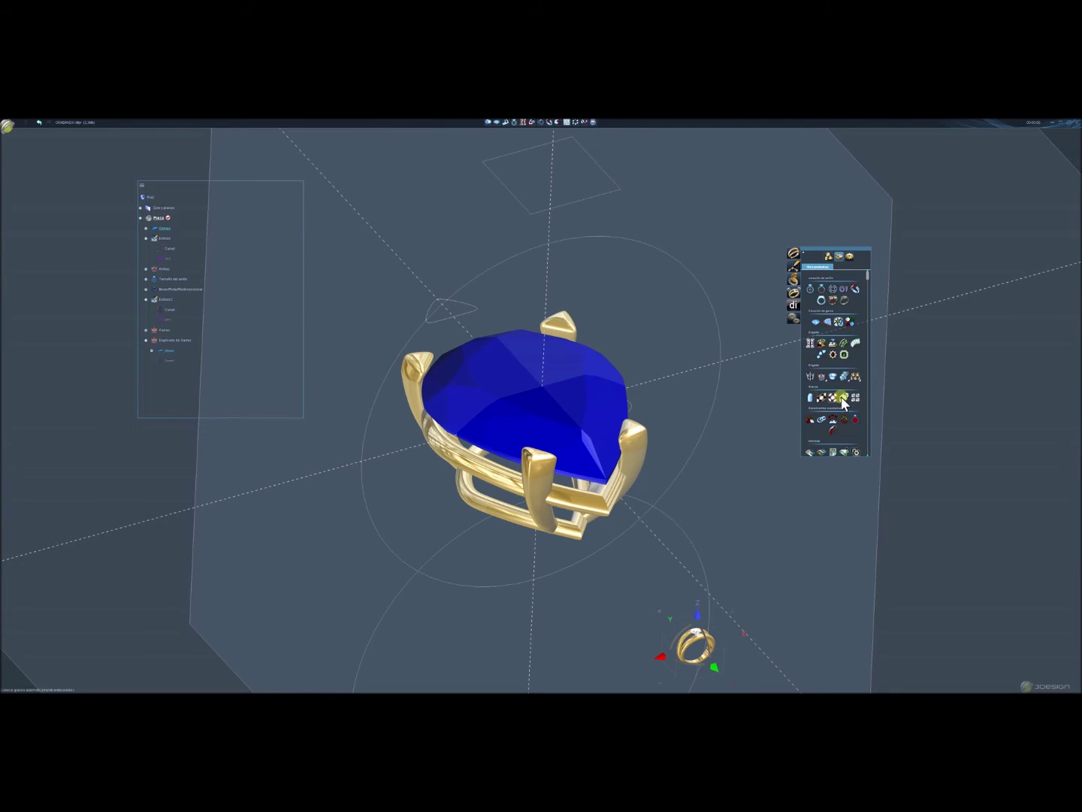
# Add a halo of round gems around the pear stone using a prong setting style.
pyautogui.click(832, 352)
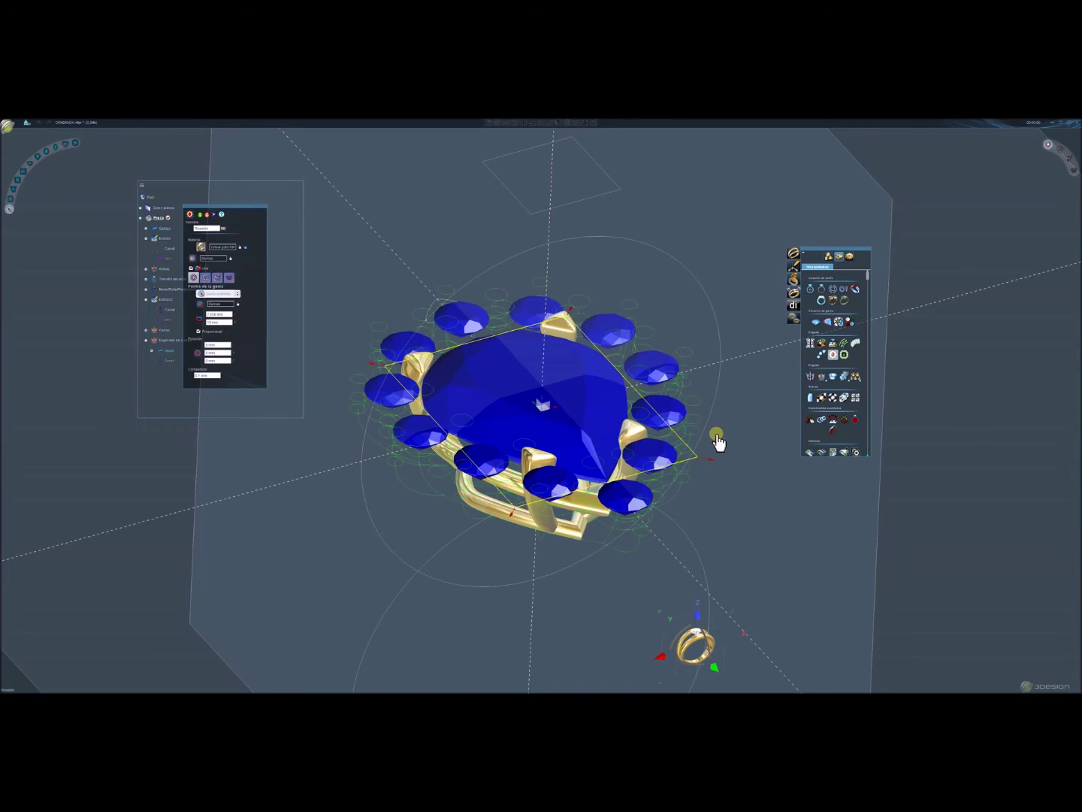
pyautogui.moveTo(746, 384)
pyautogui.mouseDown(button='middle')
pyautogui.moveTo(742, 440)
pyautogui.moveTo(626, 266)
pyautogui.moveTo(685, 267)
pyautogui.mouseUp(button='middle')
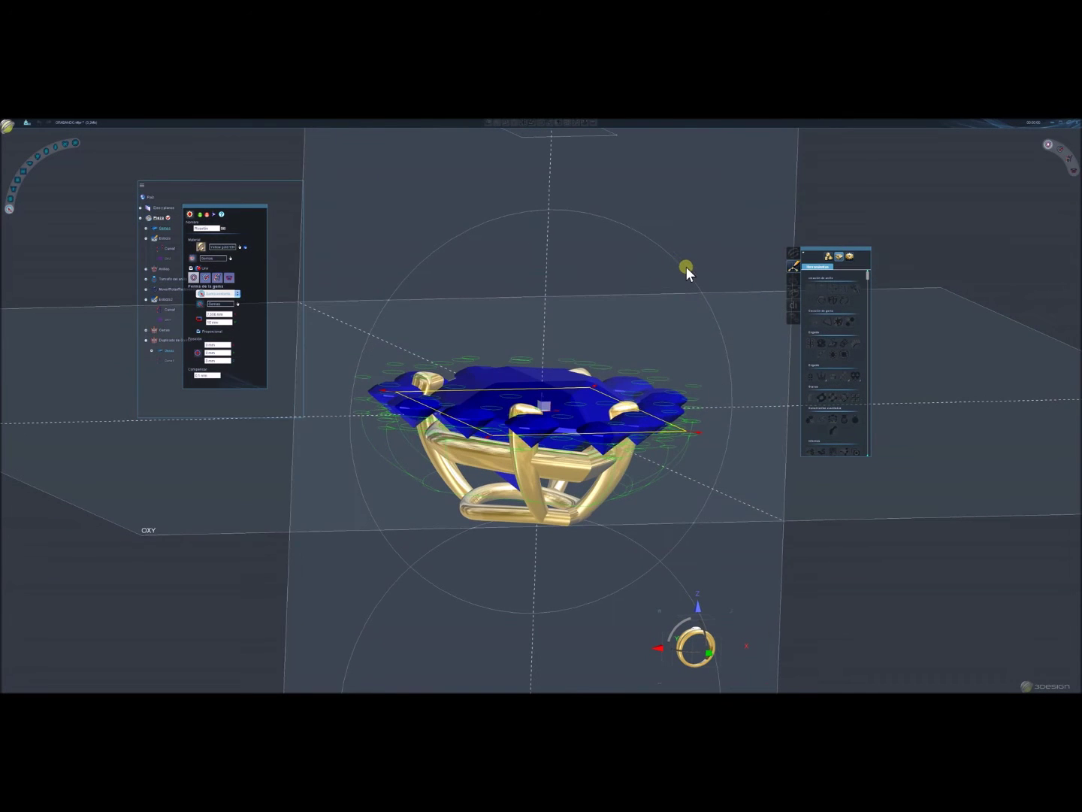
pyautogui.click(720, 643)
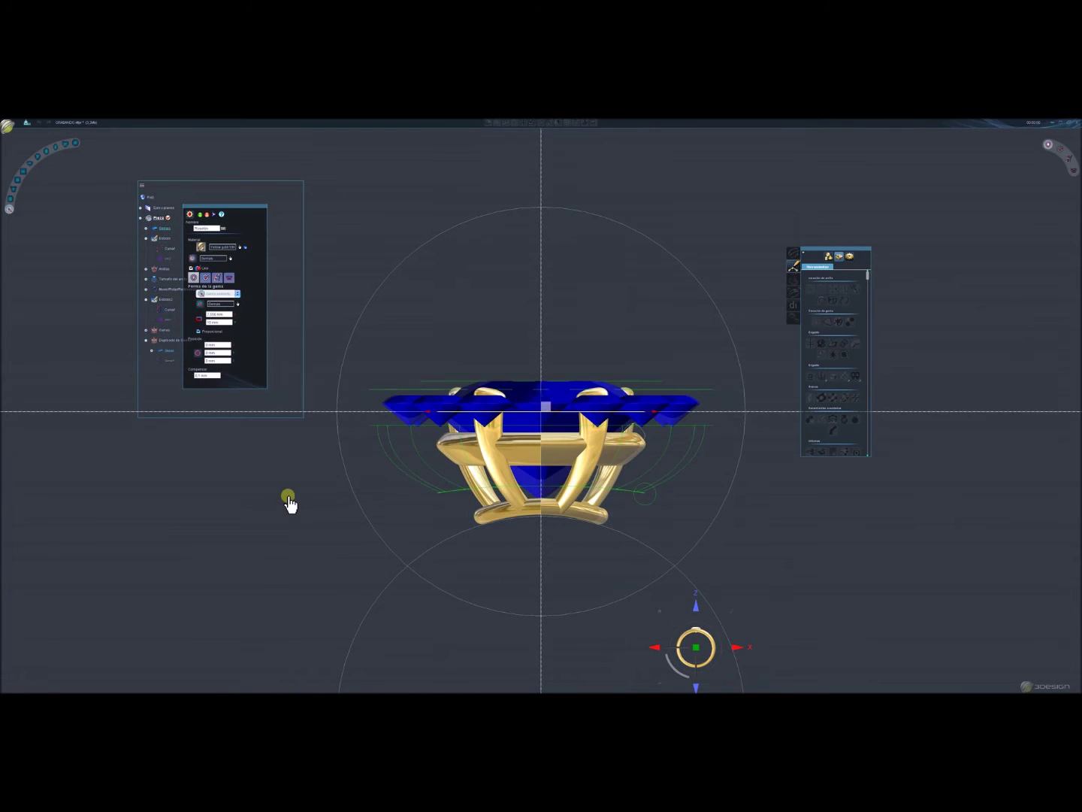
pyautogui.click(205, 281)
pyautogui.click(216, 280)
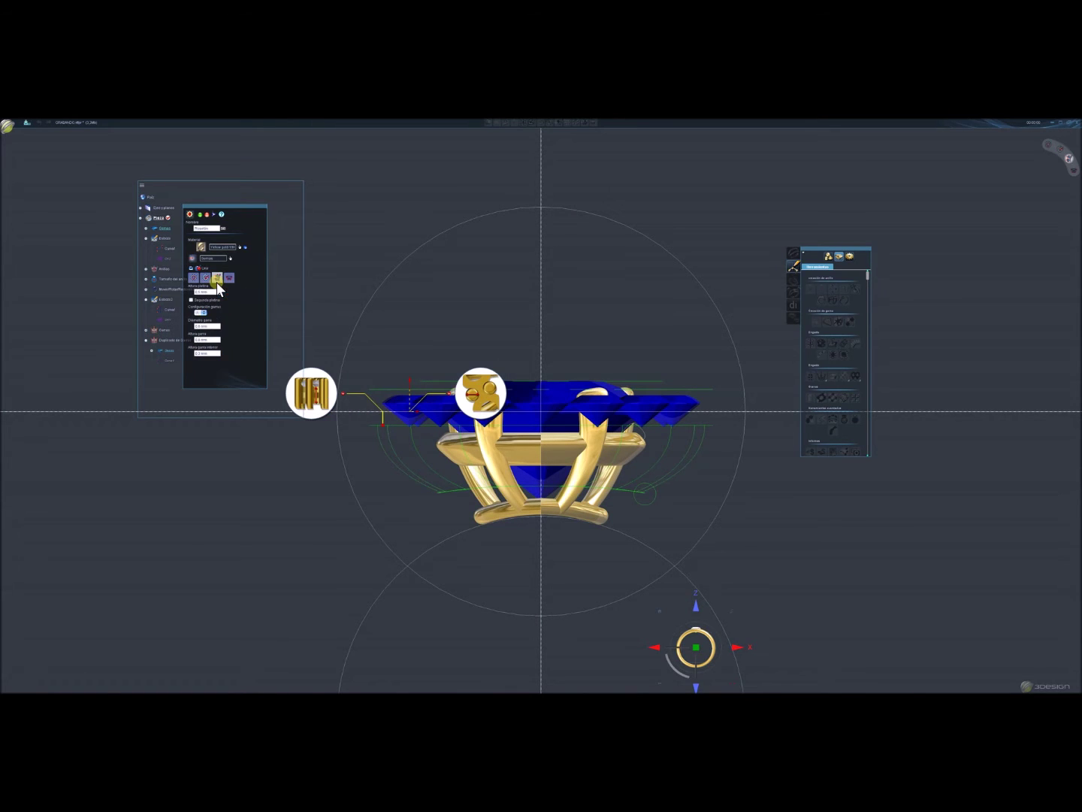
pyautogui.click(229, 278)
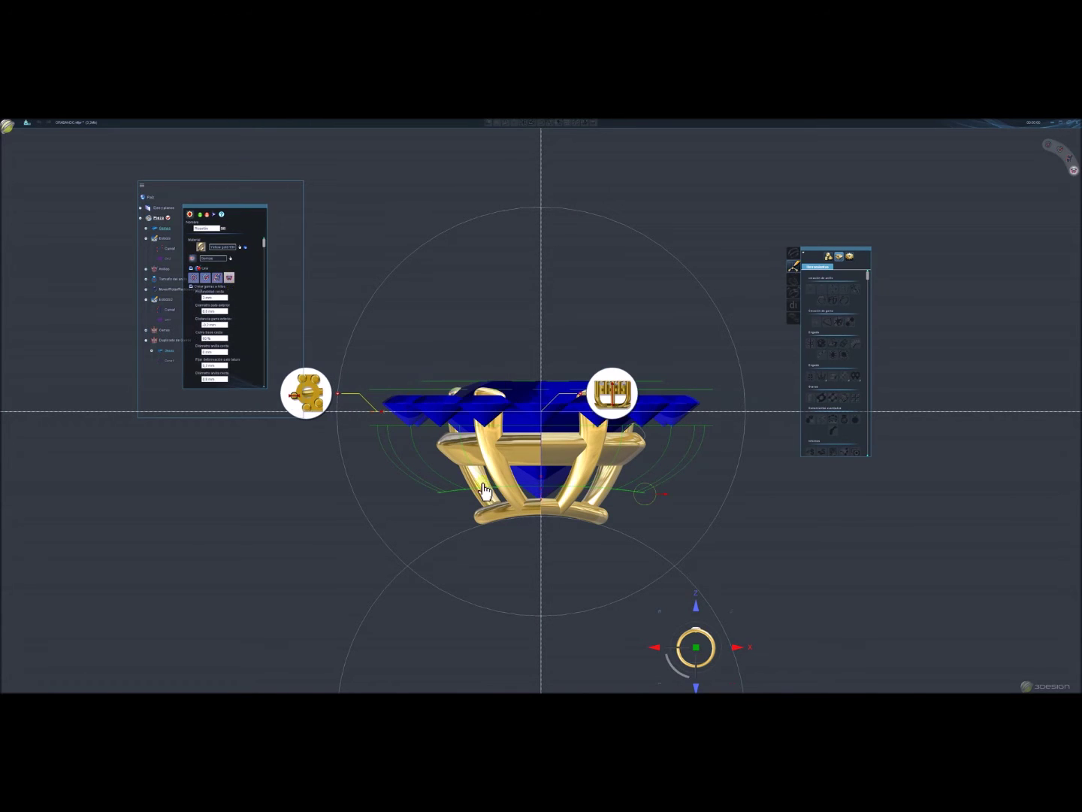
# Deepen the halo setting to 3.546 mm.
pyautogui.moveTo(588, 505)
pyautogui.mouseDown(button='middle')
pyautogui.moveTo(687, 507)
pyautogui.moveTo(437, 518)
pyautogui.moveTo(562, 558)
pyautogui.mouseUp(button='middle')
pyautogui.moveTo(563, 559); pyautogui.dragTo(560, 591)
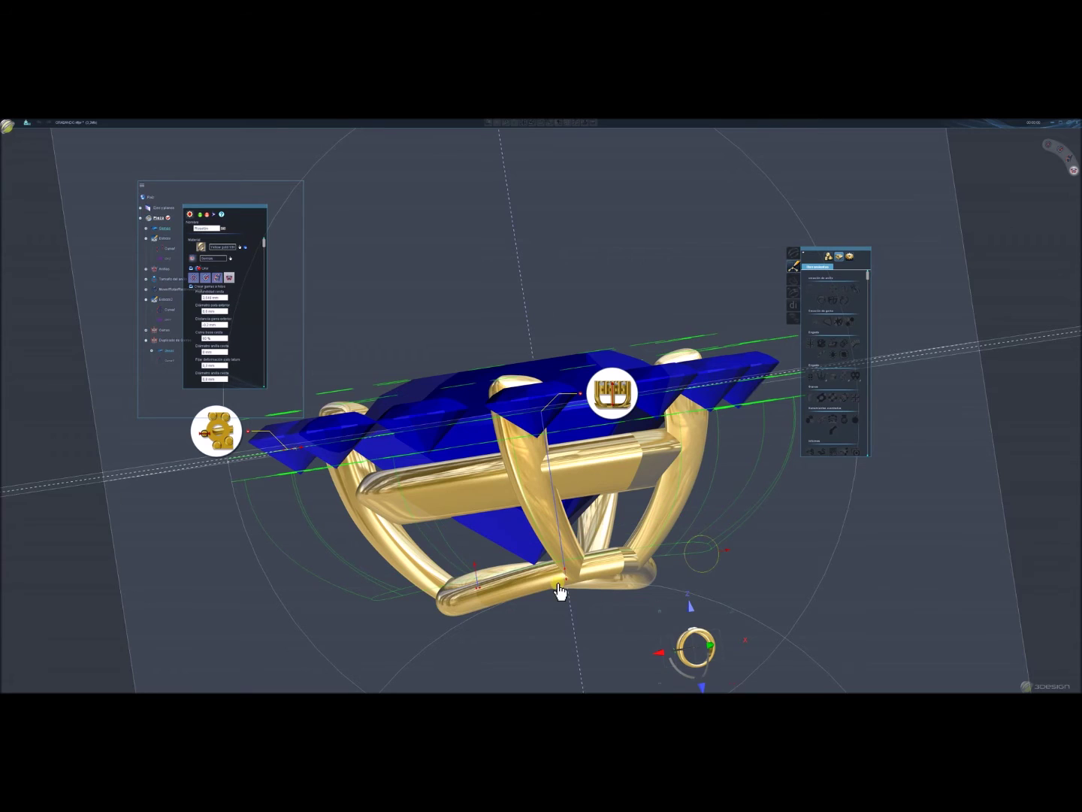
pyautogui.moveTo(572, 598); pyautogui.dragTo(566, 612)
pyautogui.press('KP_1')
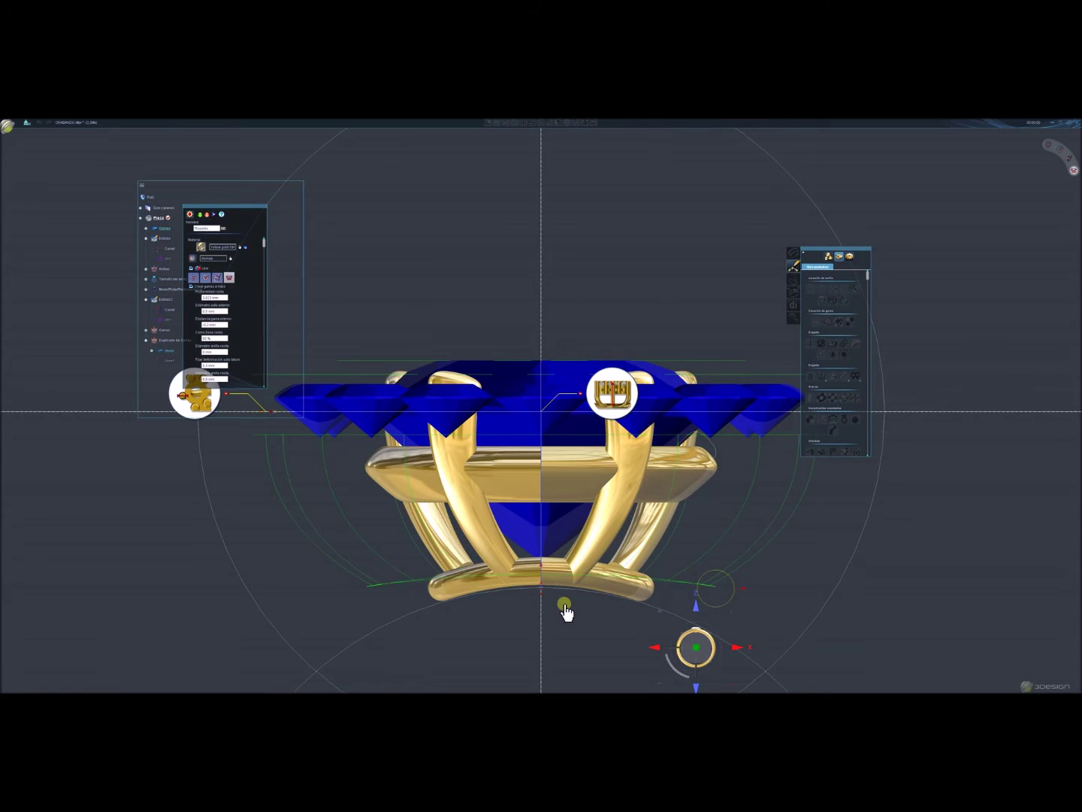
# Select the ring and halo, inspect the stones and prongs, and browse other halo parameter groups.
pyautogui.click(611, 547)
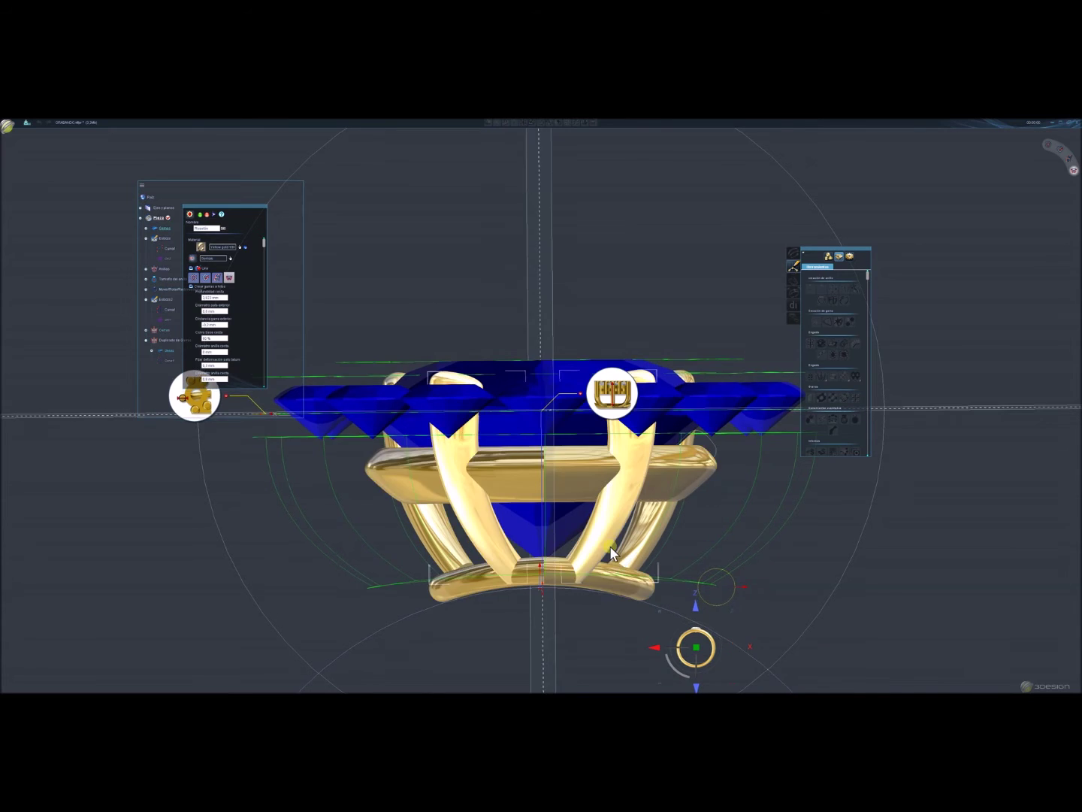
pyautogui.moveTo(610, 546); pyautogui.dragTo(442, 540, button='middle')
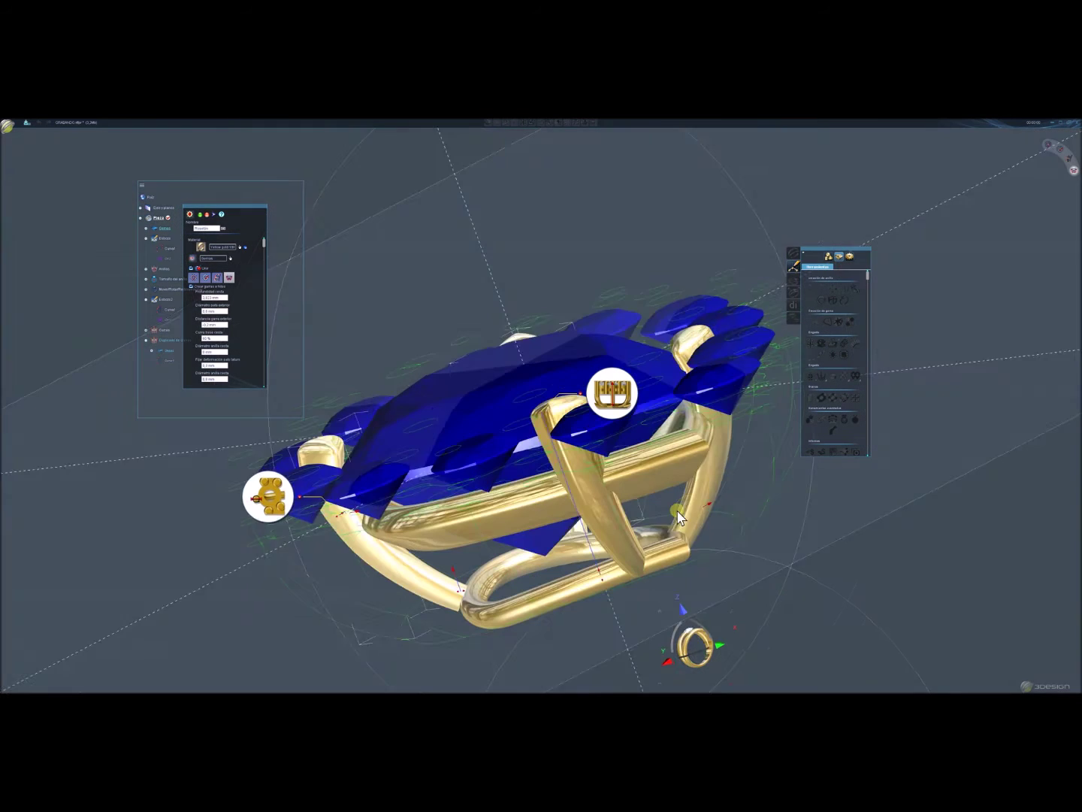
pyautogui.moveTo(442, 539); pyautogui.dragTo(764, 505, button='middle')
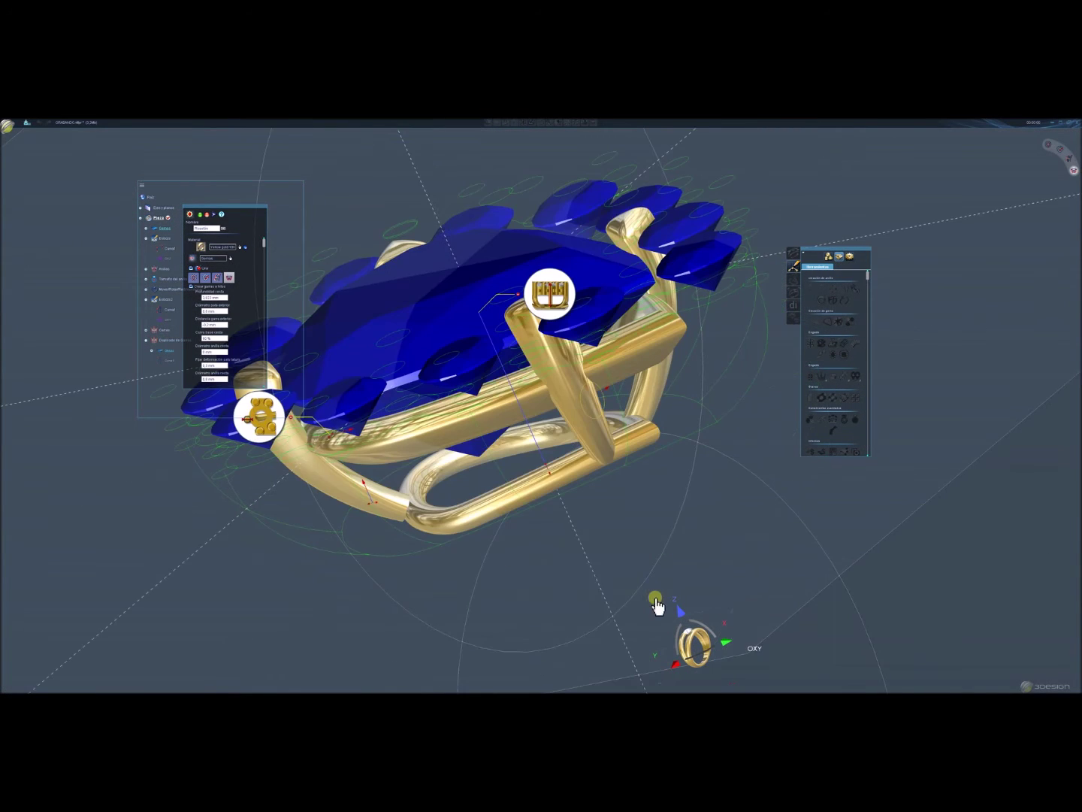
pyautogui.click(206, 277)
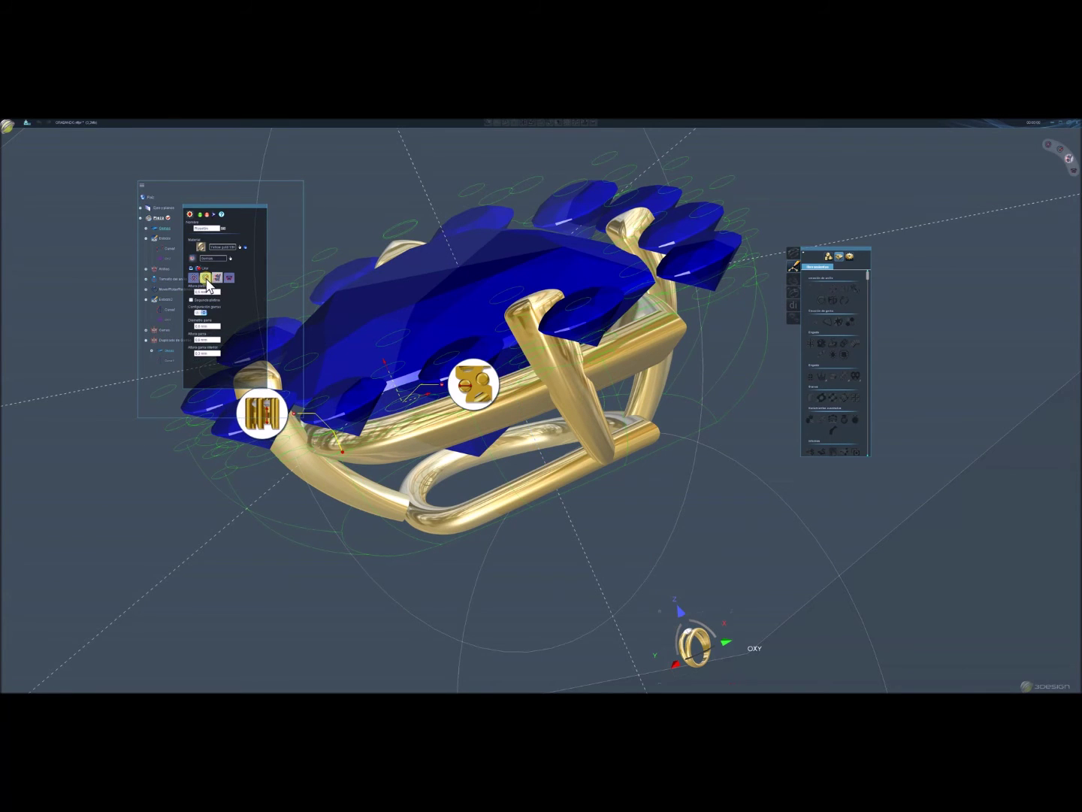
pyautogui.click(207, 281)
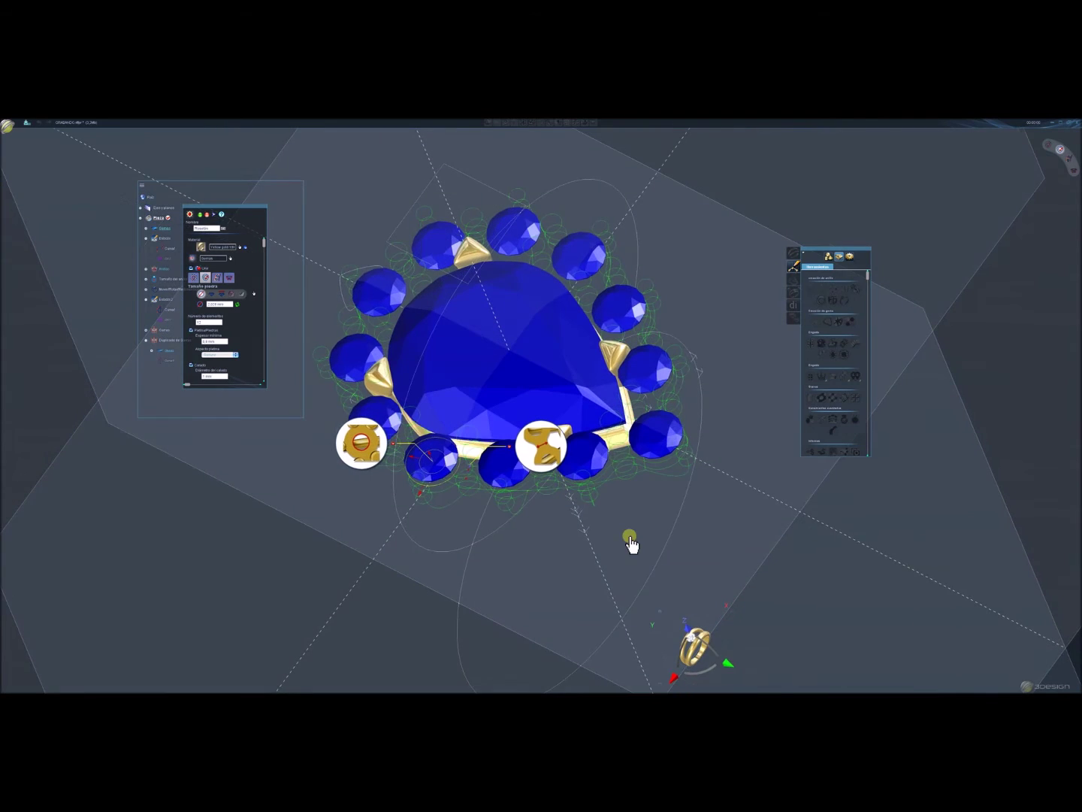
pyautogui.click(217, 355)
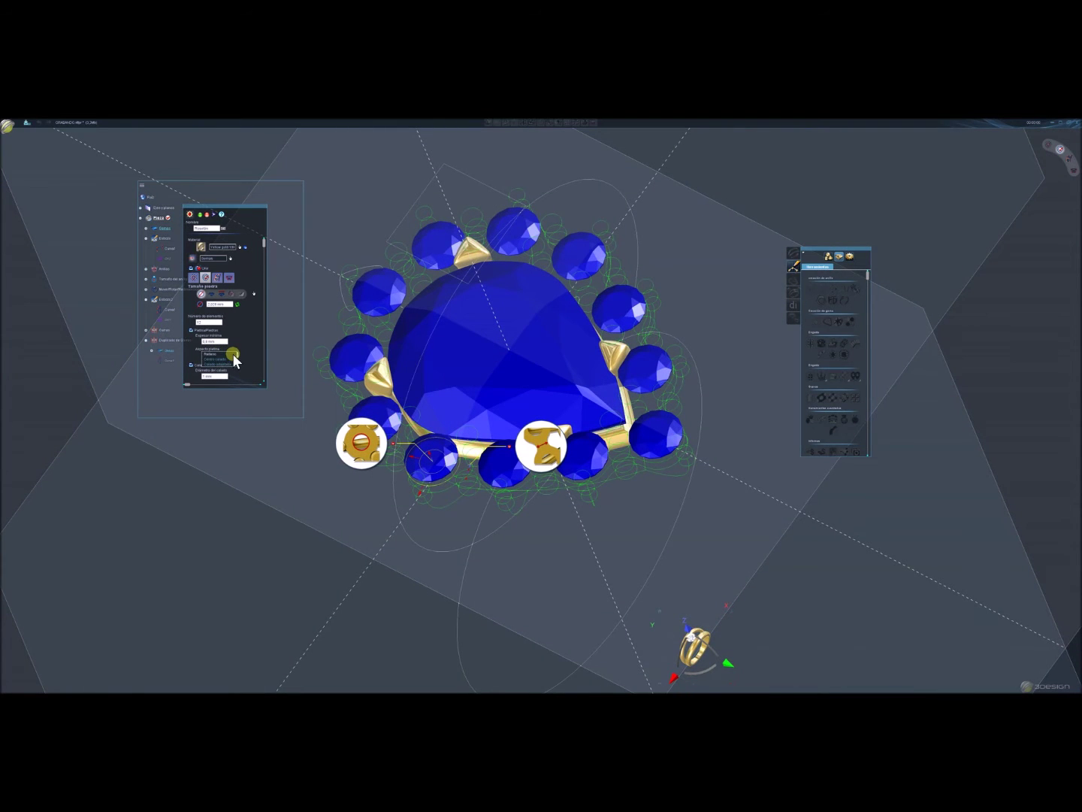
pyautogui.moveTo(677, 537)
pyautogui.mouseDown(button='middle')
pyautogui.moveTo(436, 564)
pyautogui.moveTo(419, 511)
pyautogui.moveTo(443, 420)
pyautogui.moveTo(502, 321)
pyautogui.moveTo(571, 278)
pyautogui.moveTo(665, 469)
pyautogui.moveTo(581, 483)
pyautogui.moveTo(505, 514)
pyautogui.moveTo(544, 539)
pyautogui.moveTo(623, 541)
pyautogui.moveTo(577, 521)
pyautogui.moveTo(505, 431)
pyautogui.moveTo(278, 362)
pyautogui.moveTo(247, 325)
pyautogui.mouseUp(button='middle')
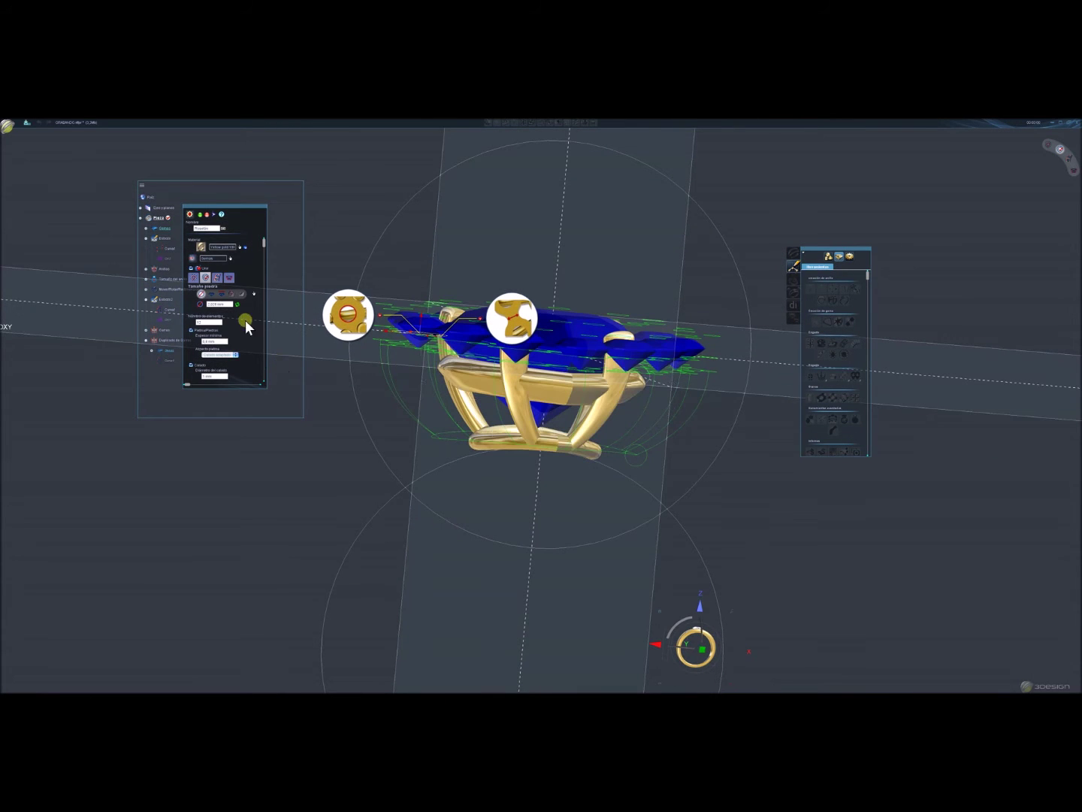
# Switch the diamond halo to its prong settings and inspect the ring from several angles.
pyautogui.click(221, 280)
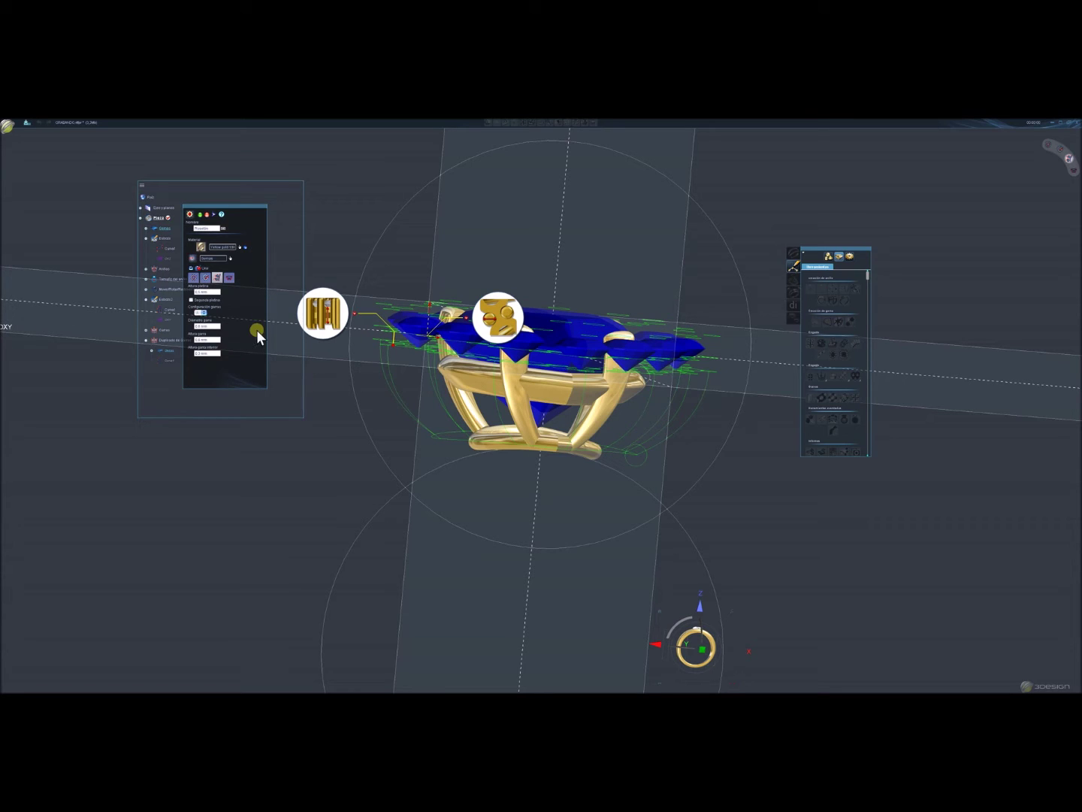
pyautogui.moveTo(519, 489); pyautogui.dragTo(626, 539, button='middle')
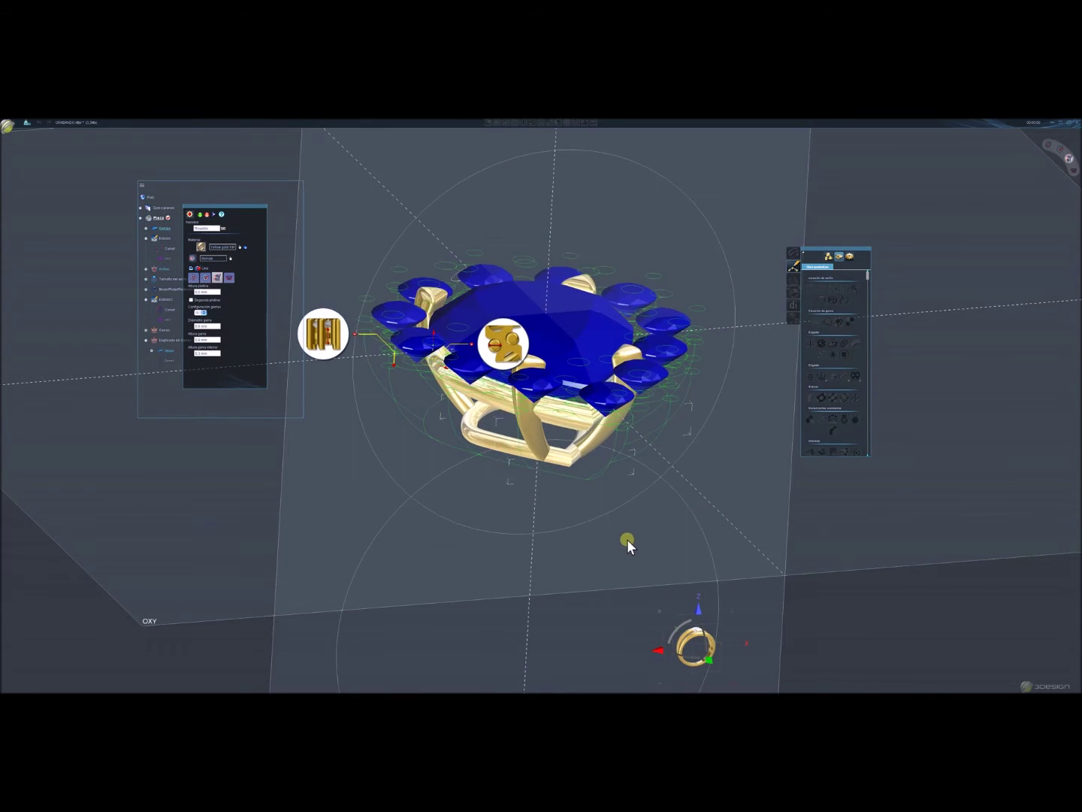
pyautogui.click(700, 645)
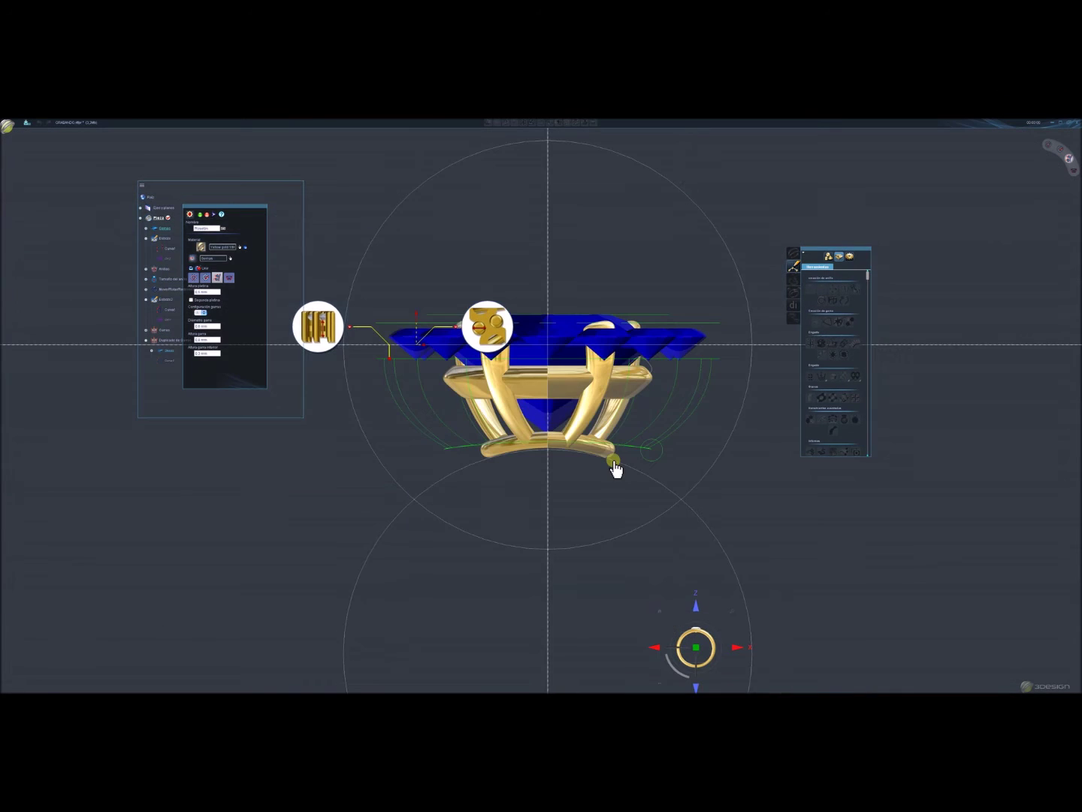
pyautogui.moveTo(347, 399)
pyautogui.mouseDown(button='middle')
pyautogui.moveTo(577, 448)
pyautogui.moveTo(613, 541)
pyautogui.mouseUp(button='middle')
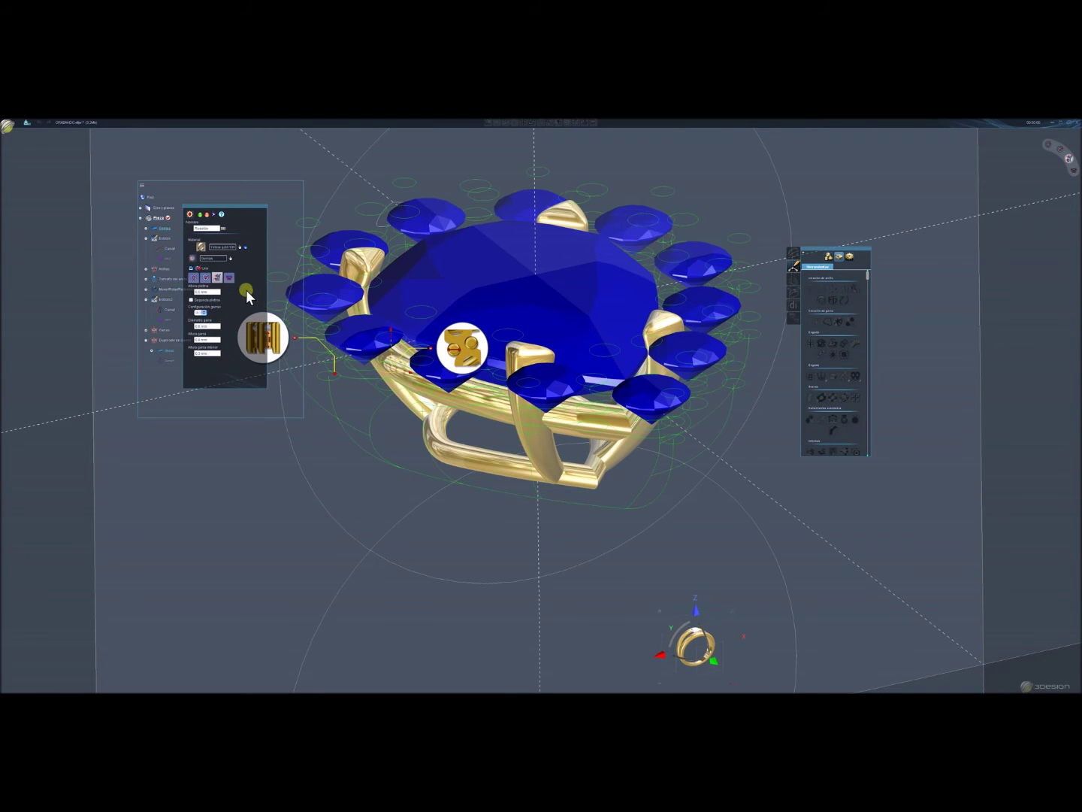
pyautogui.click(234, 279)
pyautogui.moveTo(415, 468)
pyautogui.mouseDown(button='middle')
pyautogui.moveTo(676, 426)
pyautogui.moveTo(791, 392)
pyautogui.mouseUp(button='middle')
pyautogui.moveTo(516, 515)
pyautogui.mouseDown(button='middle')
pyautogui.moveTo(617, 473)
pyautogui.moveTo(648, 408)
pyautogui.moveTo(545, 502)
pyautogui.moveTo(379, 508)
pyautogui.moveTo(508, 532)
pyautogui.moveTo(647, 476)
pyautogui.moveTo(527, 476)
pyautogui.moveTo(672, 488)
pyautogui.mouseUp(button='middle')
pyautogui.moveTo(748, 504)
pyautogui.mouseDown(button='middle')
pyautogui.moveTo(654, 434)
pyautogui.moveTo(259, 471)
pyautogui.moveTo(457, 502)
pyautogui.moveTo(573, 541)
pyautogui.mouseUp(button='middle')
pyautogui.moveTo(662, 518)
pyautogui.mouseDown(button='middle')
pyautogui.moveTo(728, 500)
pyautogui.moveTo(600, 486)
pyautogui.moveTo(597, 438)
pyautogui.moveTo(693, 442)
pyautogui.moveTo(665, 445)
pyautogui.mouseUp(button='middle')
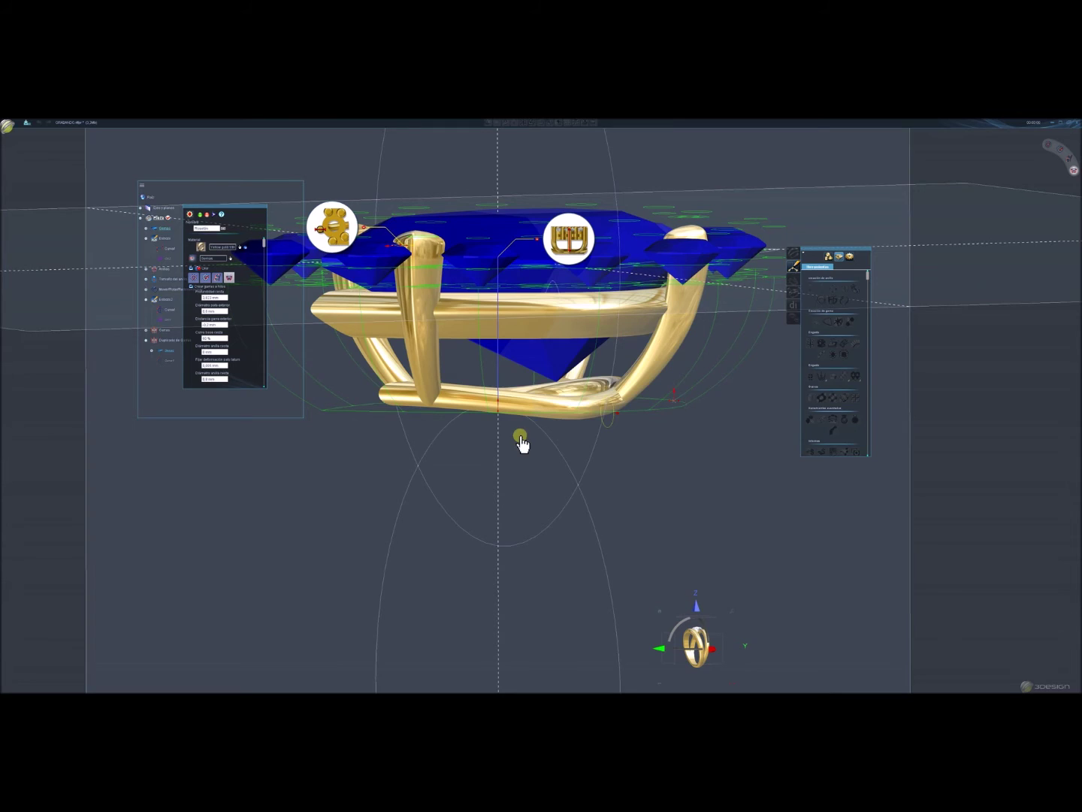
pyautogui.moveTo(519, 443); pyautogui.dragTo(579, 456, button='middle')
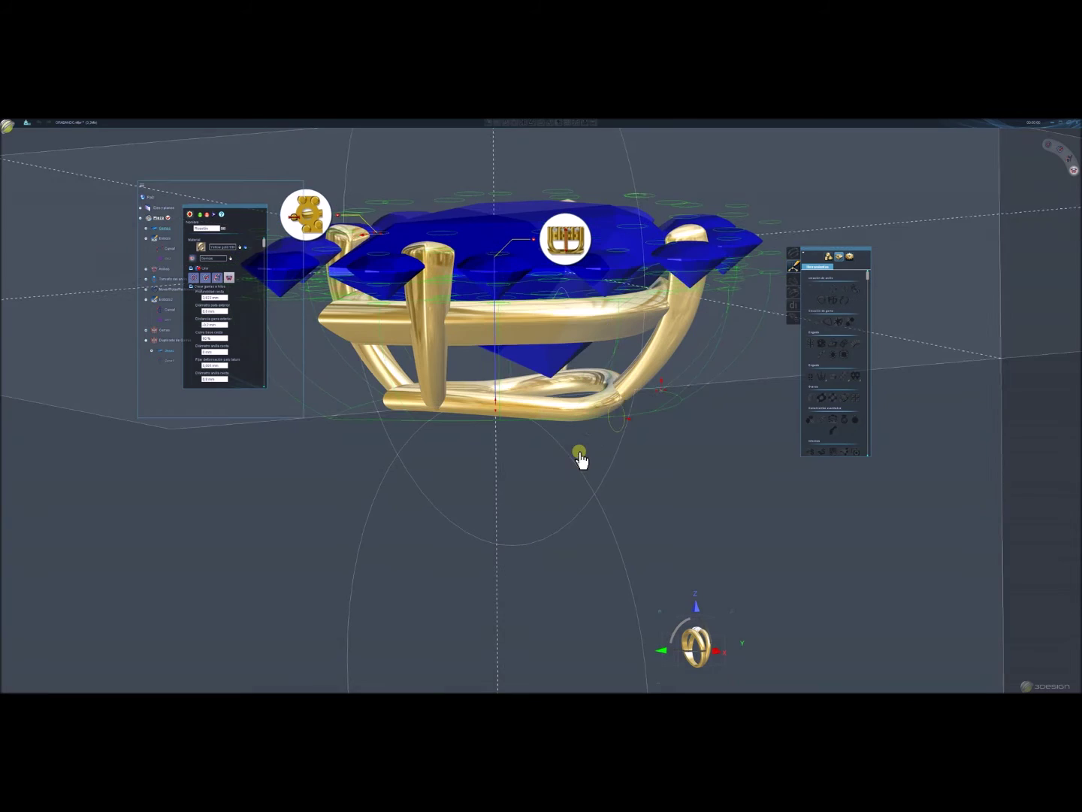
# In a zoomed front view, drag the profile circle and its guide curves slightly lower.
pyautogui.click(665, 362)
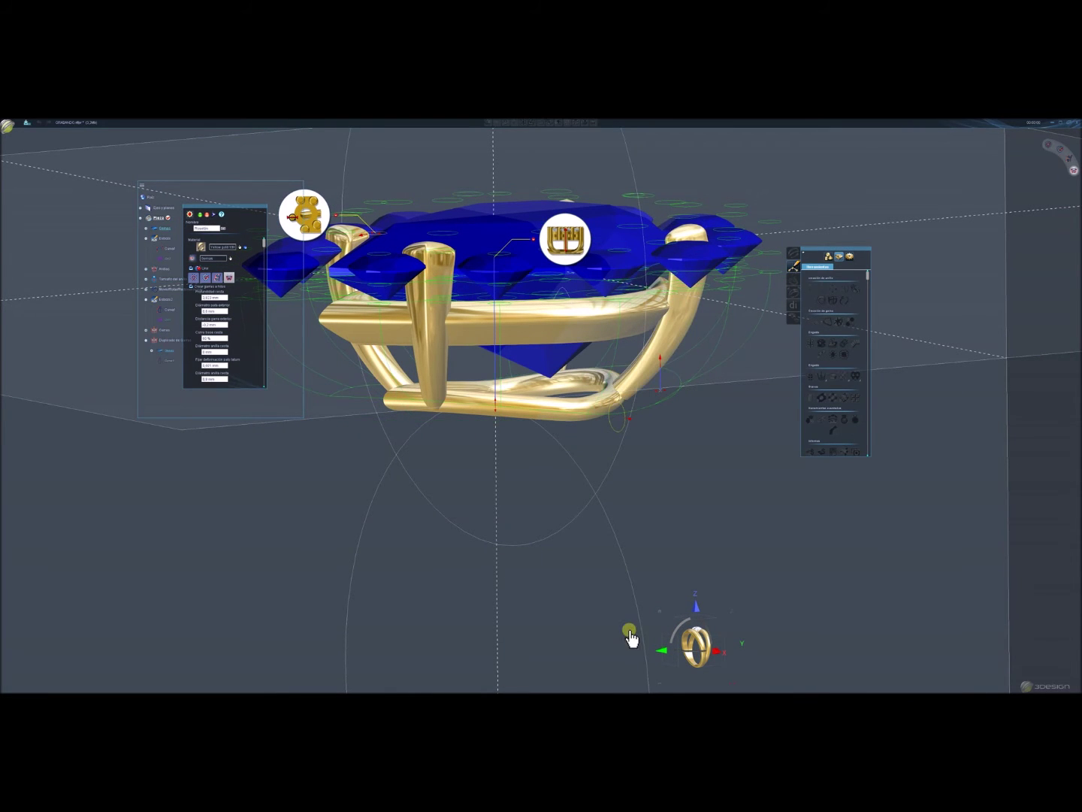
pyautogui.click(663, 648)
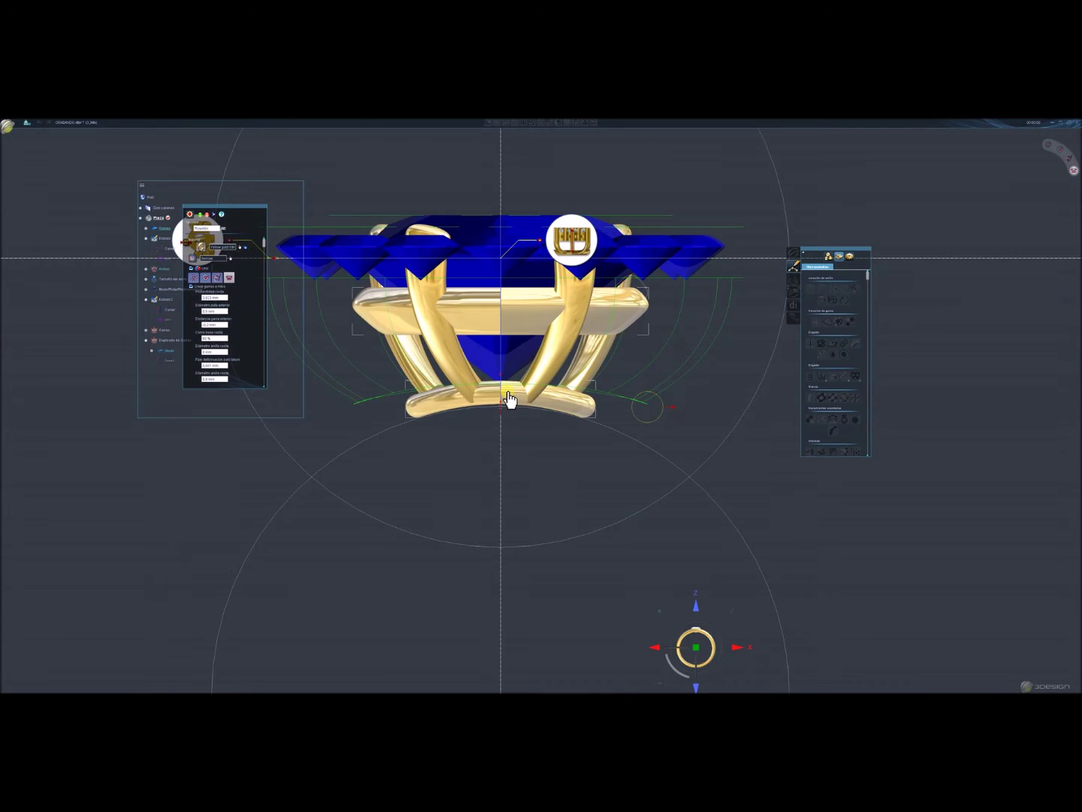
pyautogui.moveTo(510, 404); pyautogui.dragTo(472, 376, button='middle')
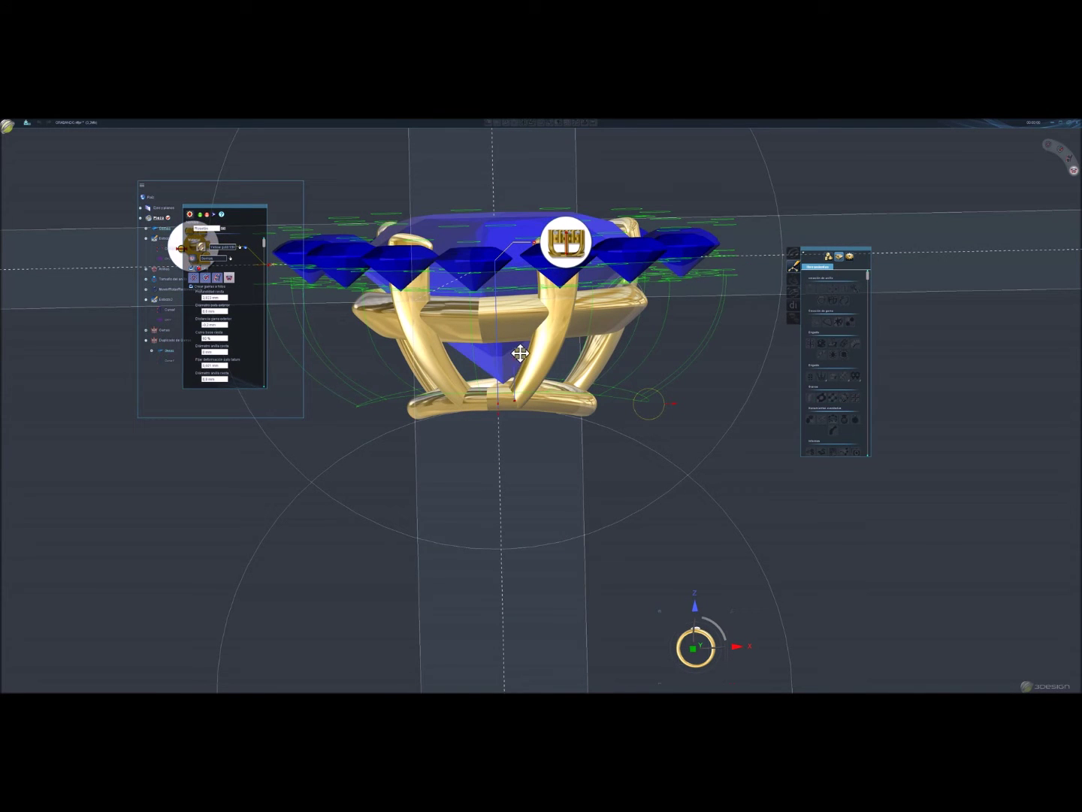
pyautogui.click(680, 643)
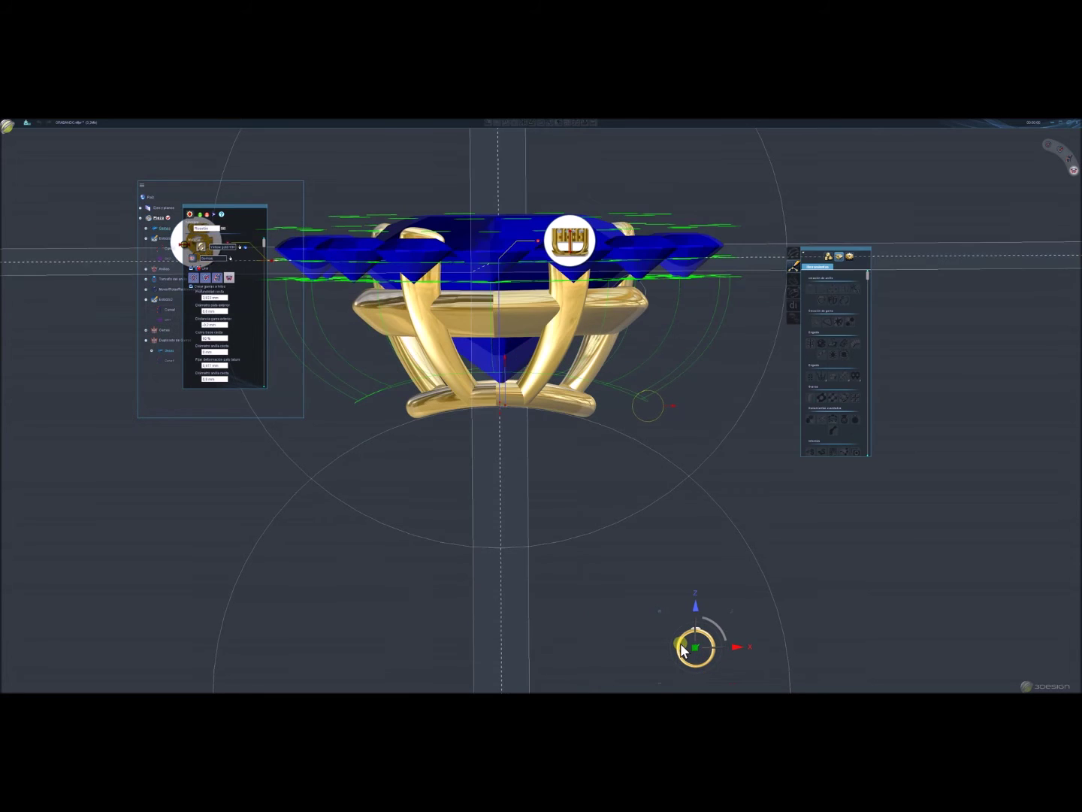
pyautogui.scroll(2, 459, 413)
pyautogui.scroll(2, 514, 417)
pyautogui.scroll(2, 424, 435)
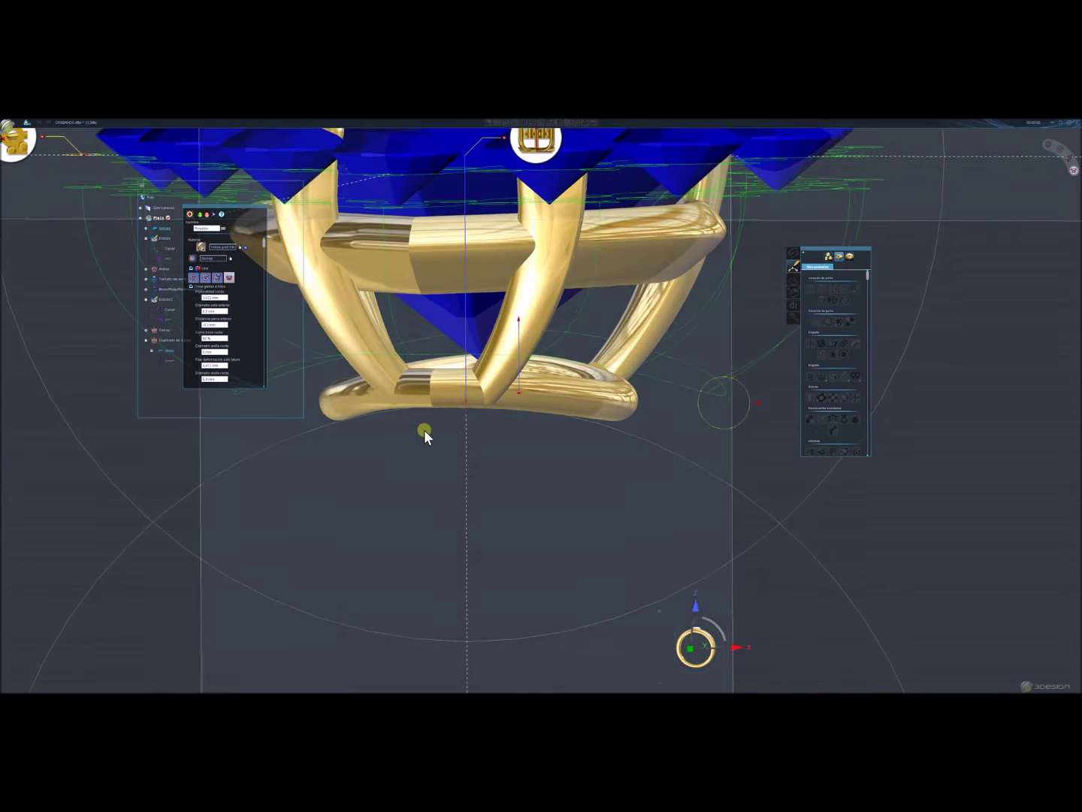
pyautogui.scroll(2, 424, 434)
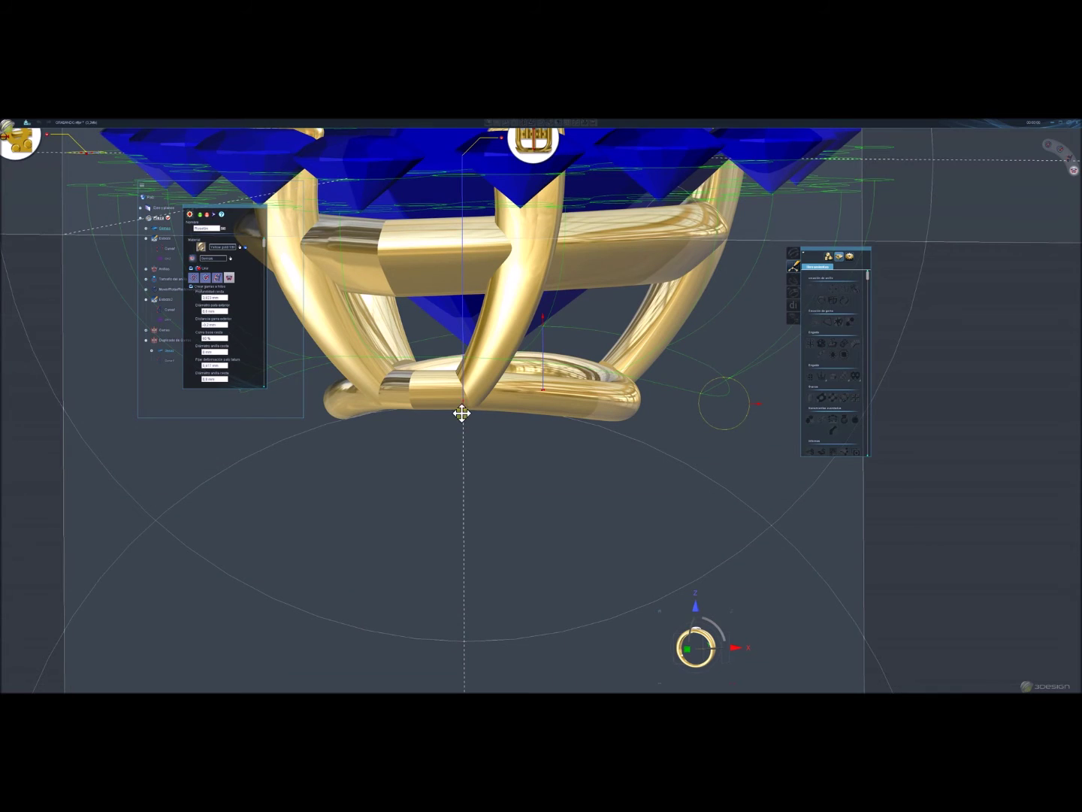
pyautogui.click(680, 646)
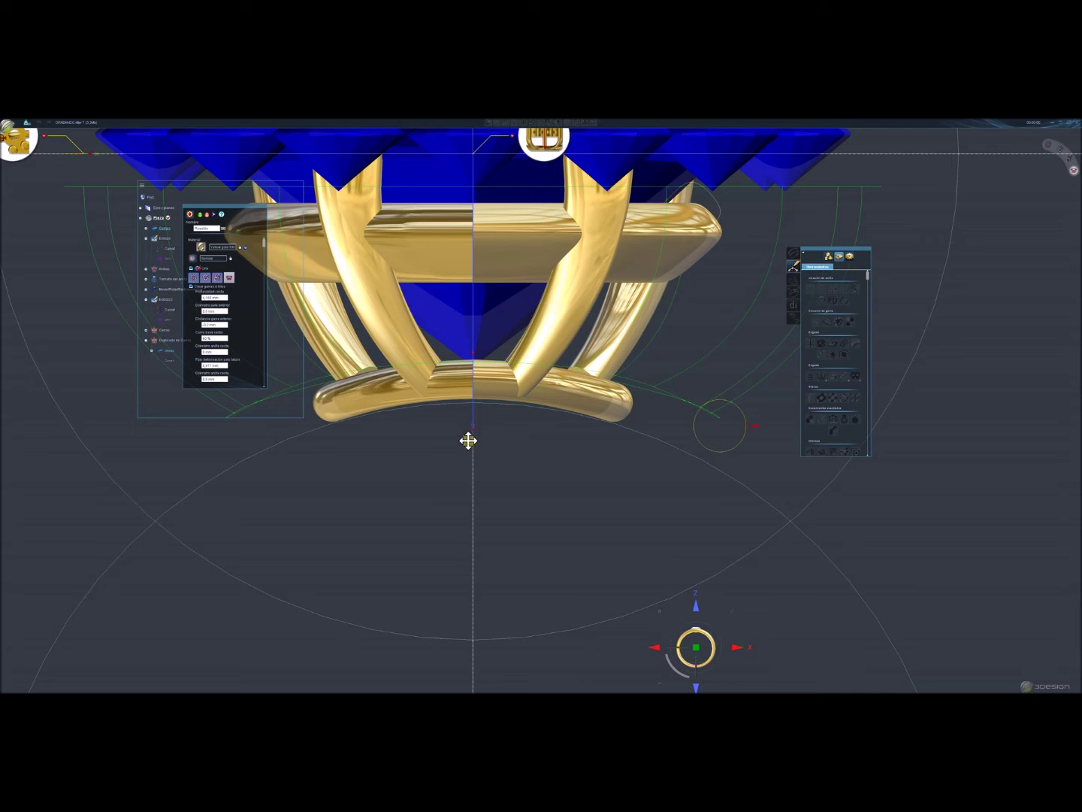
pyautogui.moveTo(467, 444); pyautogui.dragTo(469, 450)
pyautogui.scroll(-3, 475, 466)
pyautogui.moveTo(474, 466)
pyautogui.mouseDown(button='middle')
pyautogui.moveTo(572, 539)
pyautogui.moveTo(273, 557)
pyautogui.mouseUp(button='middle')
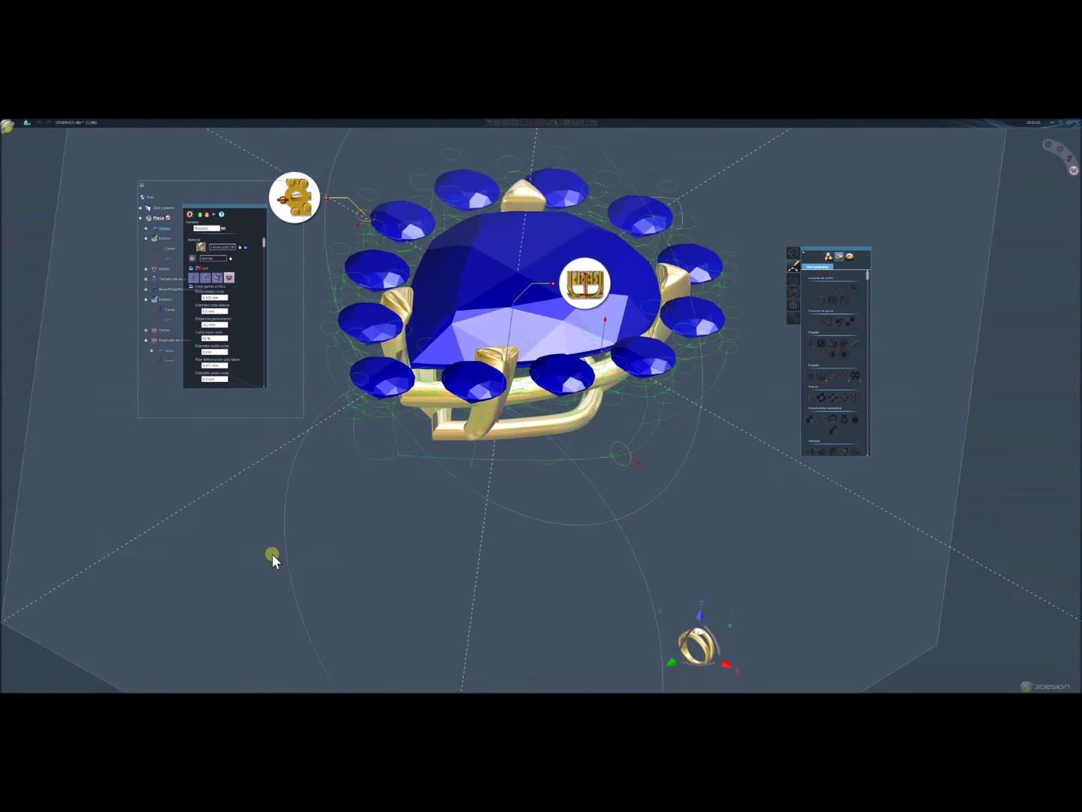
# Set the halo gems' shape and size in mm and raise the gem count.
pyautogui.click(196, 280)
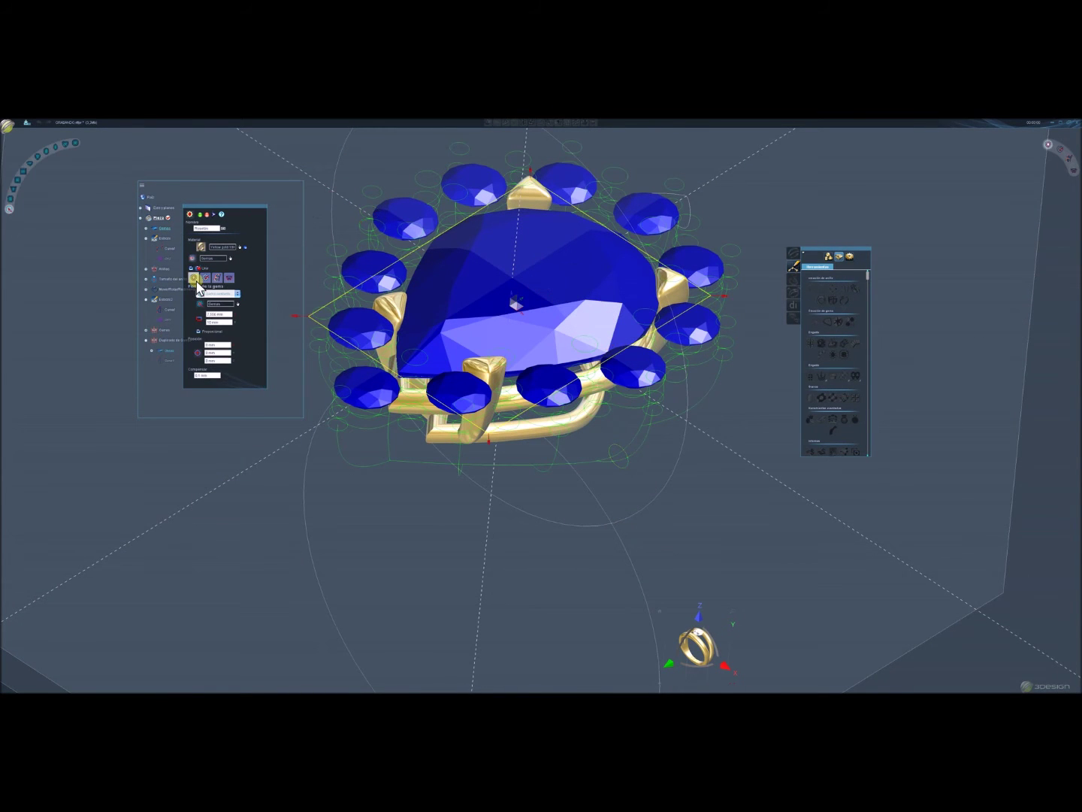
pyautogui.click(207, 278)
pyautogui.click(207, 281)
pyautogui.doubleClick(230, 304)
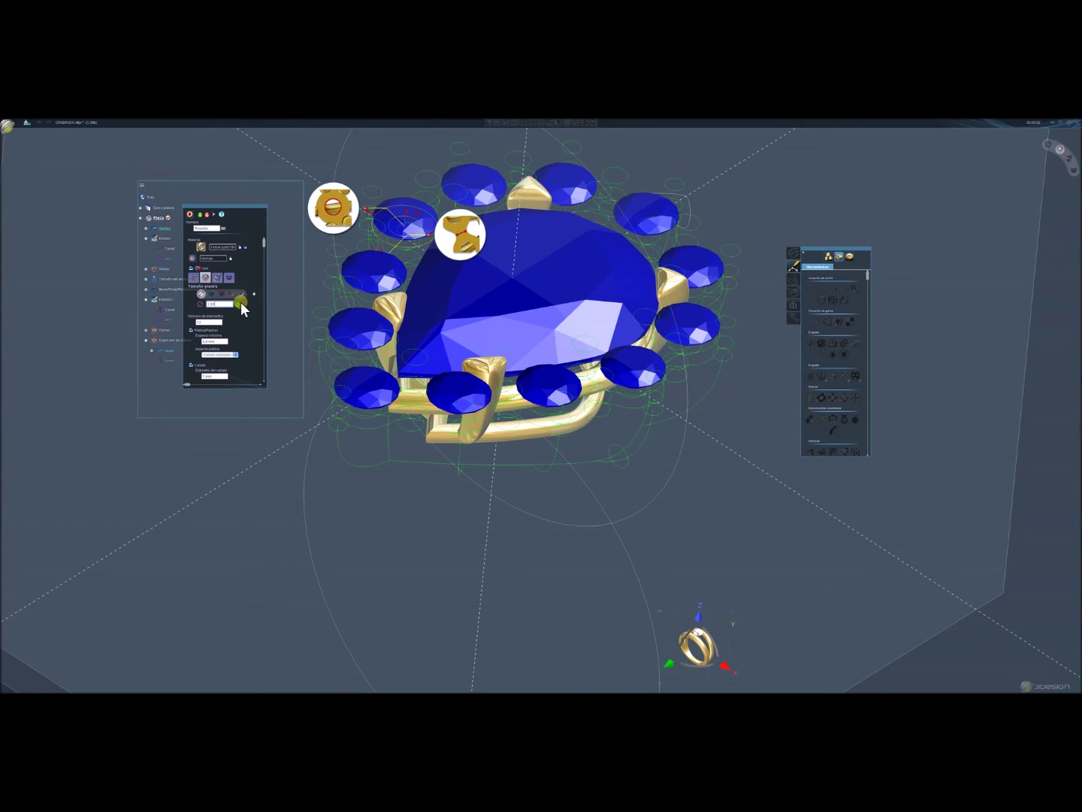
pyautogui.click(223, 321)
pyautogui.press('Return')
# Validate to generate the gold prong halo around the centre stone.
pyautogui.moveTo(535, 454); pyautogui.dragTo(502, 331, button='middle')
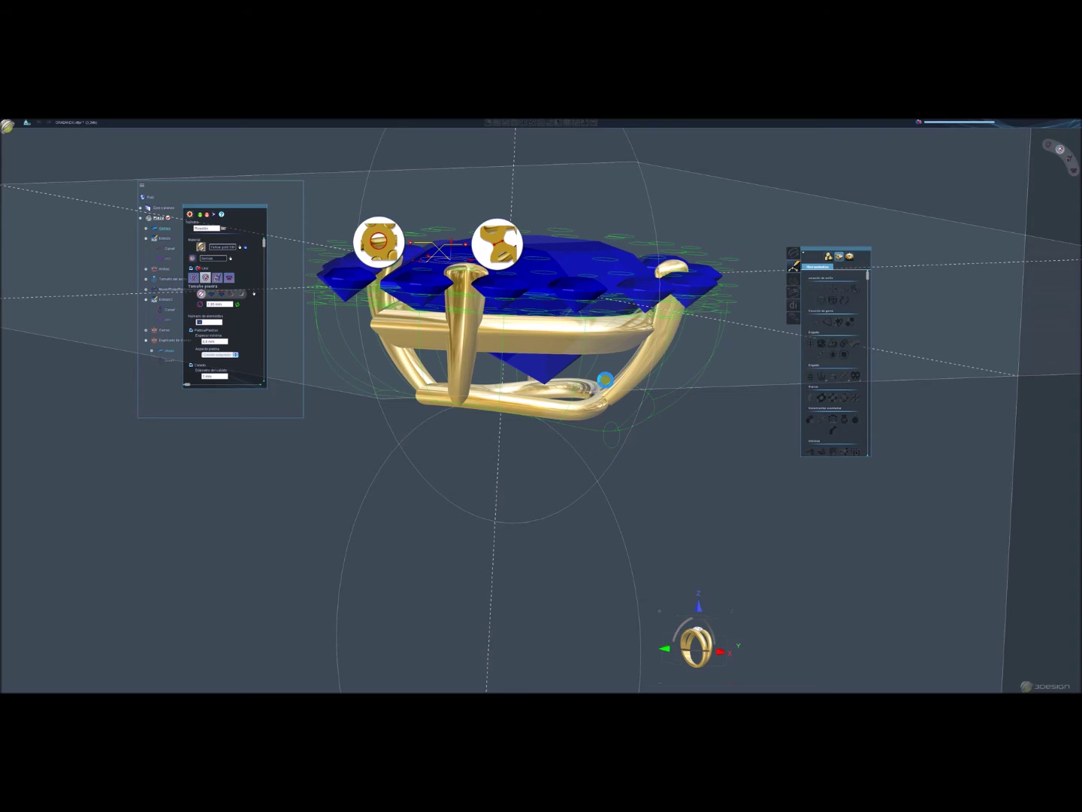
pyautogui.rightClick(589, 389)
pyautogui.moveTo(589, 390)
pyautogui.mouseDown(button='middle')
pyautogui.moveTo(586, 485)
pyautogui.moveTo(508, 540)
pyautogui.moveTo(607, 543)
pyautogui.moveTo(606, 564)
pyautogui.moveTo(679, 497)
pyautogui.moveTo(746, 332)
pyautogui.moveTo(367, 460)
pyautogui.moveTo(609, 450)
pyautogui.moveTo(693, 680)
pyautogui.mouseUp(button='middle')
pyautogui.click(694, 680)
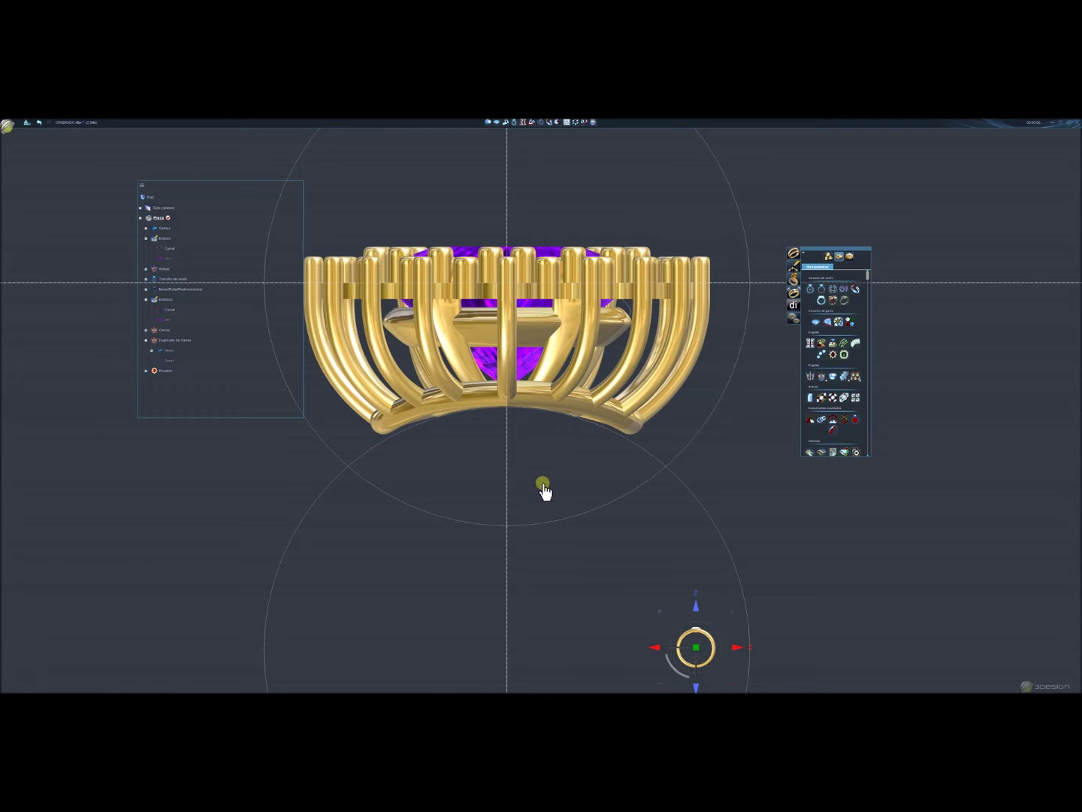
# Reopen the Rosetón prong halo, adjust its hole and prong parameters, and validate the rebuild.
pyautogui.click(632, 432)
pyautogui.doubleClick(633, 430)
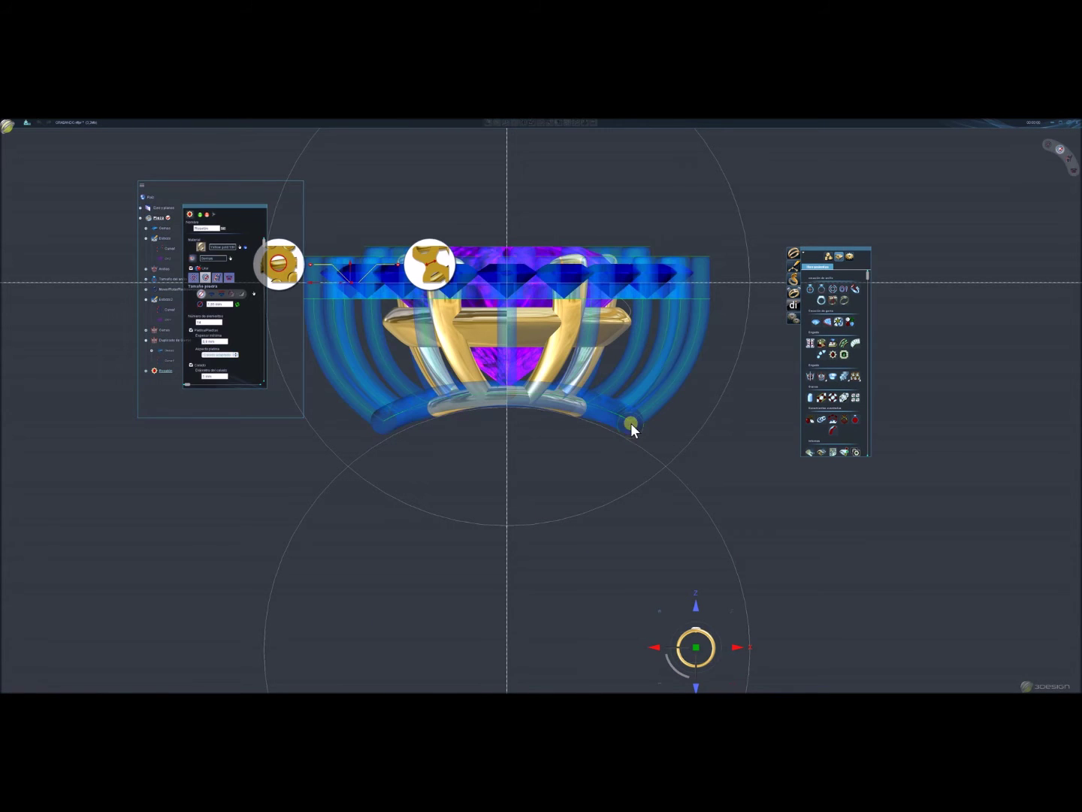
pyautogui.scroll(3, 553, 443)
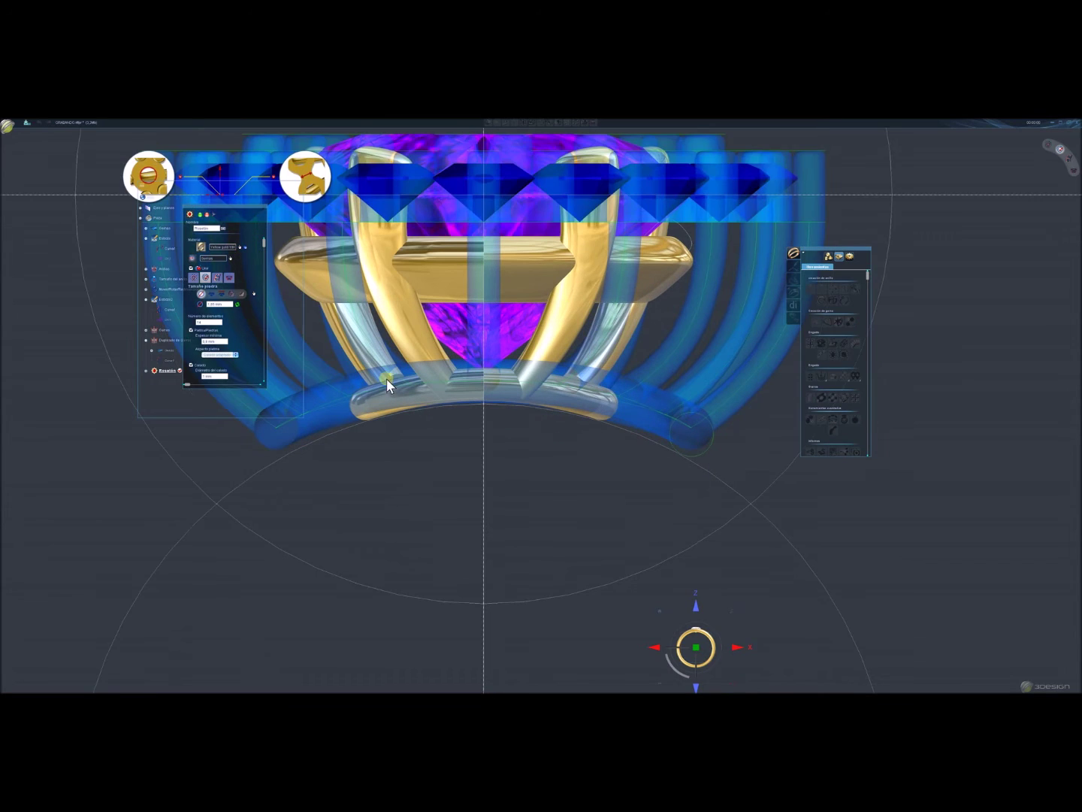
pyautogui.click(231, 279)
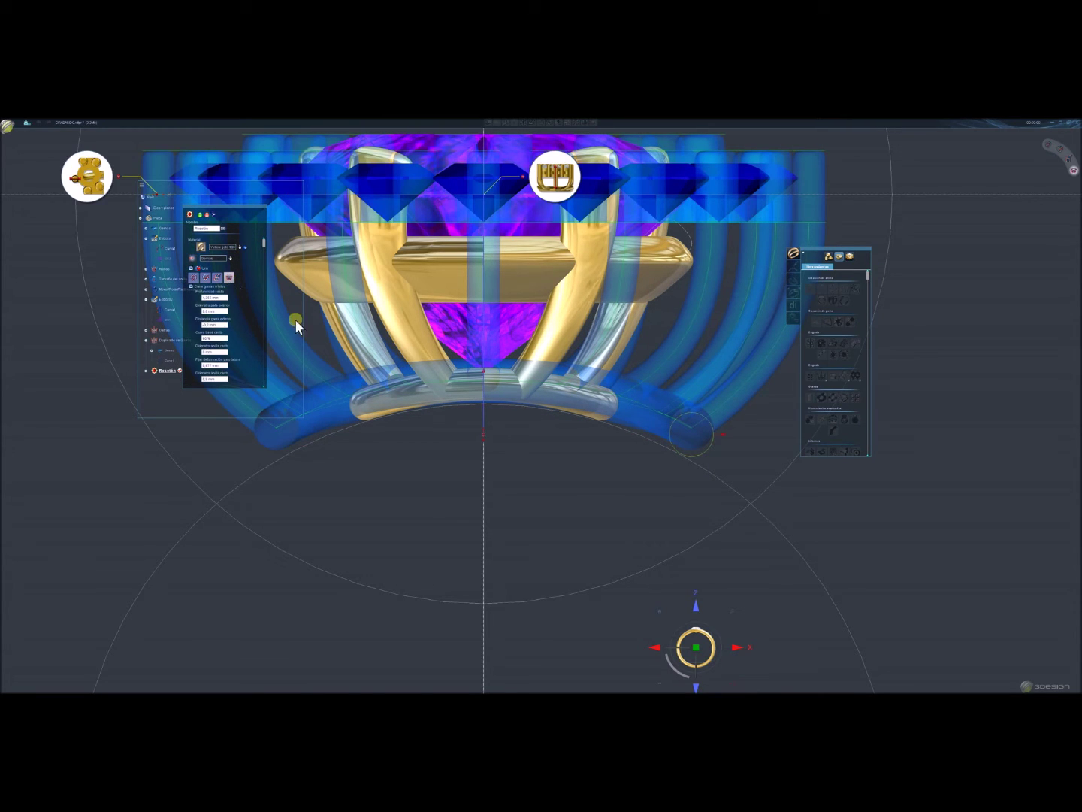
pyautogui.moveTo(463, 396); pyautogui.dragTo(340, 395, button='middle')
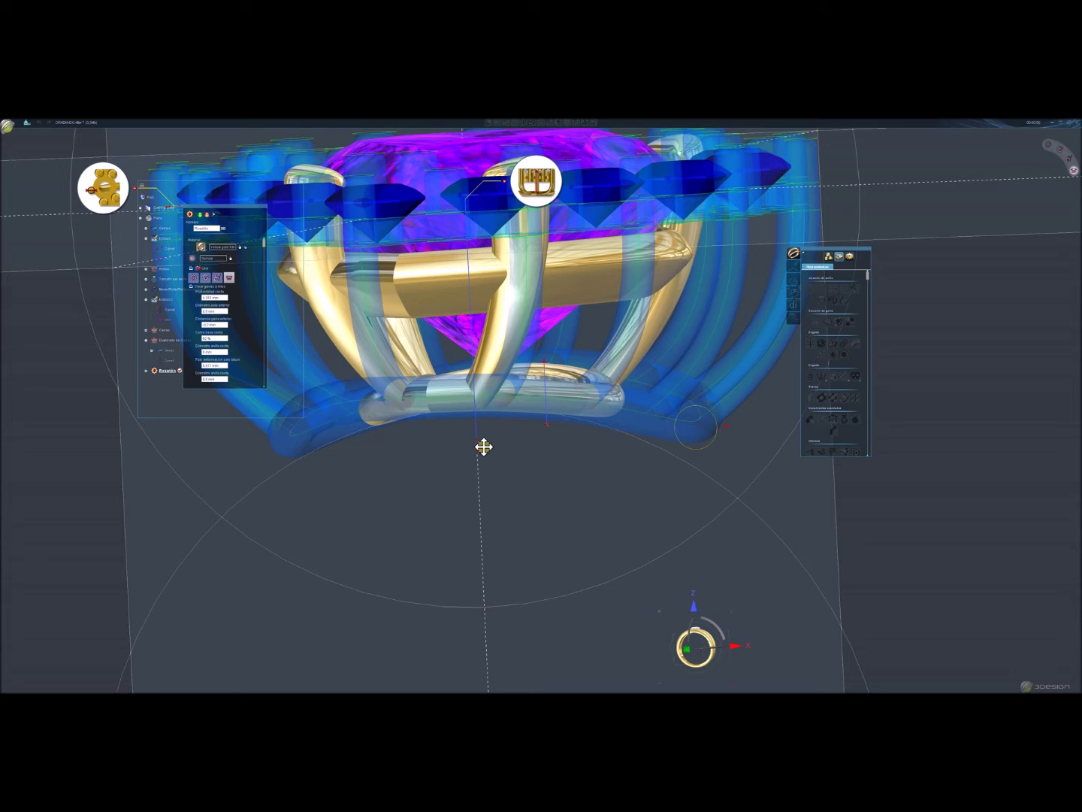
pyautogui.click(678, 652)
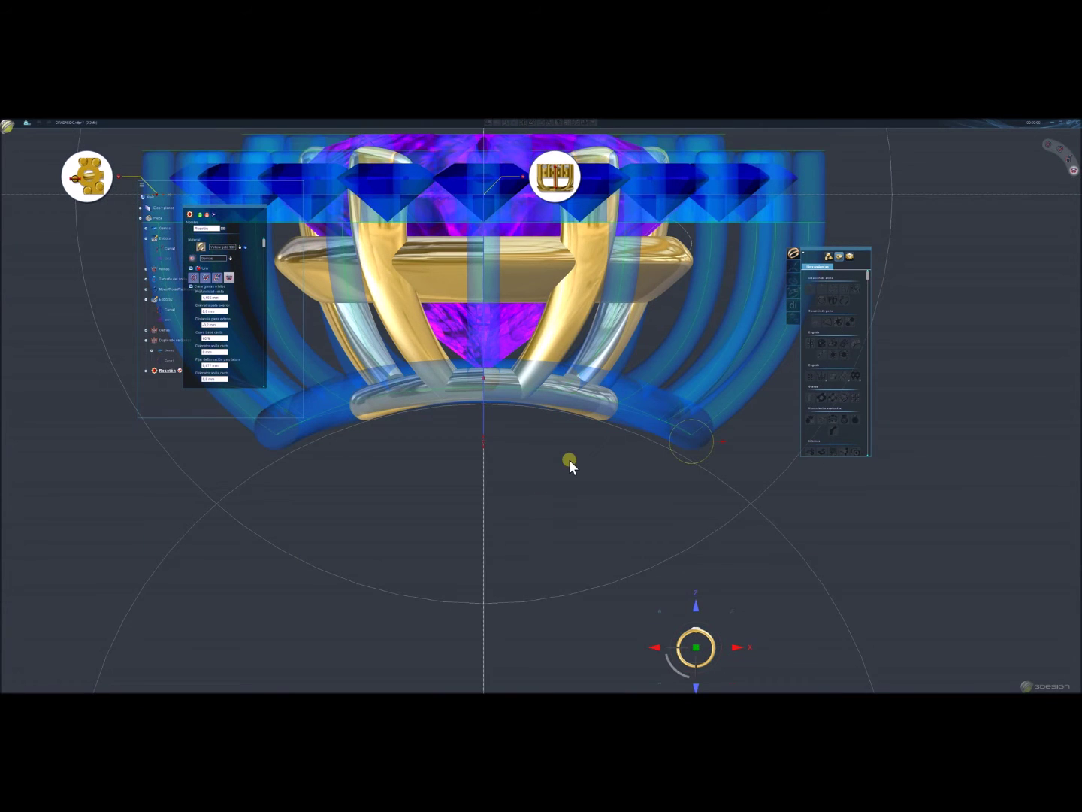
pyautogui.moveTo(570, 459); pyautogui.dragTo(485, 484, button='middle')
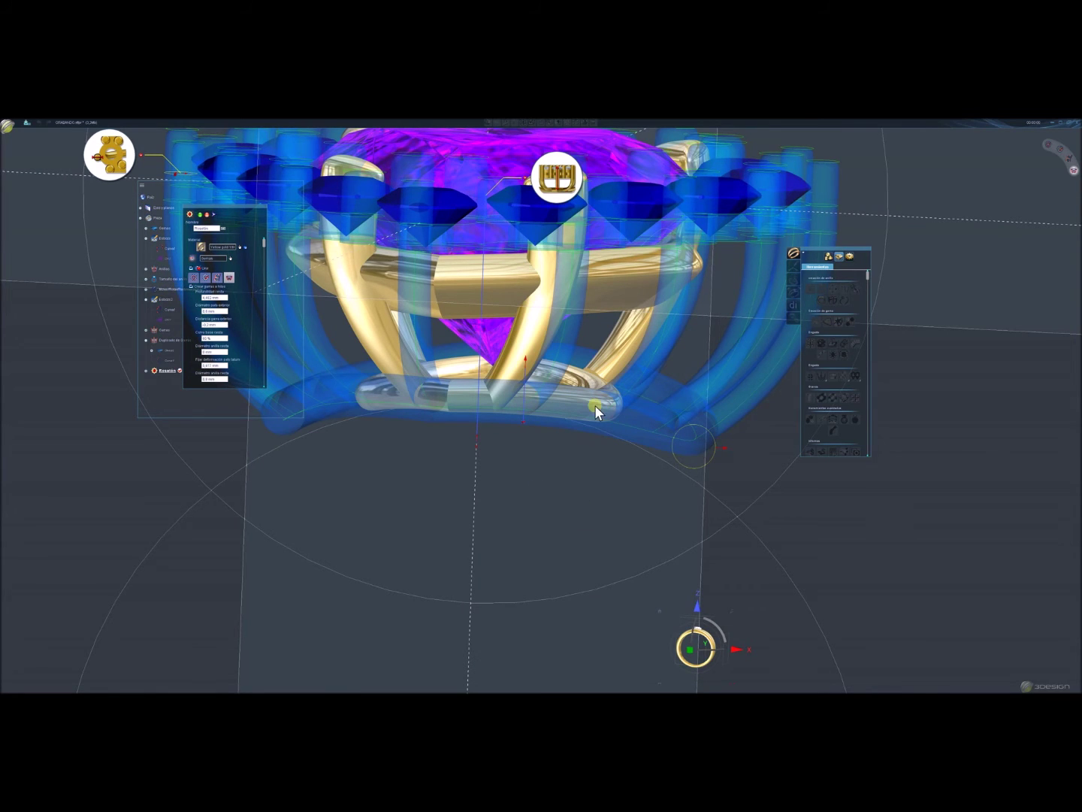
pyautogui.moveTo(595, 404); pyautogui.dragTo(396, 416, button='middle')
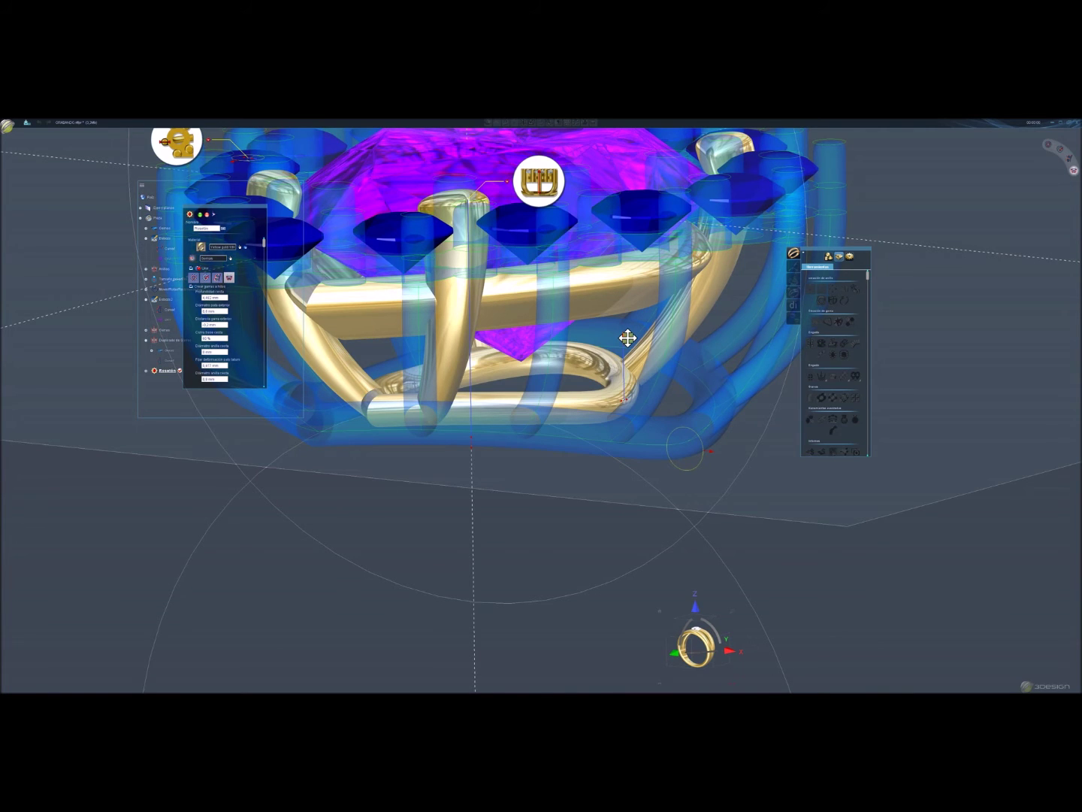
pyautogui.moveTo(375, 493)
pyautogui.mouseDown(button='middle')
pyautogui.moveTo(551, 459)
pyautogui.moveTo(567, 539)
pyautogui.mouseUp(button='middle')
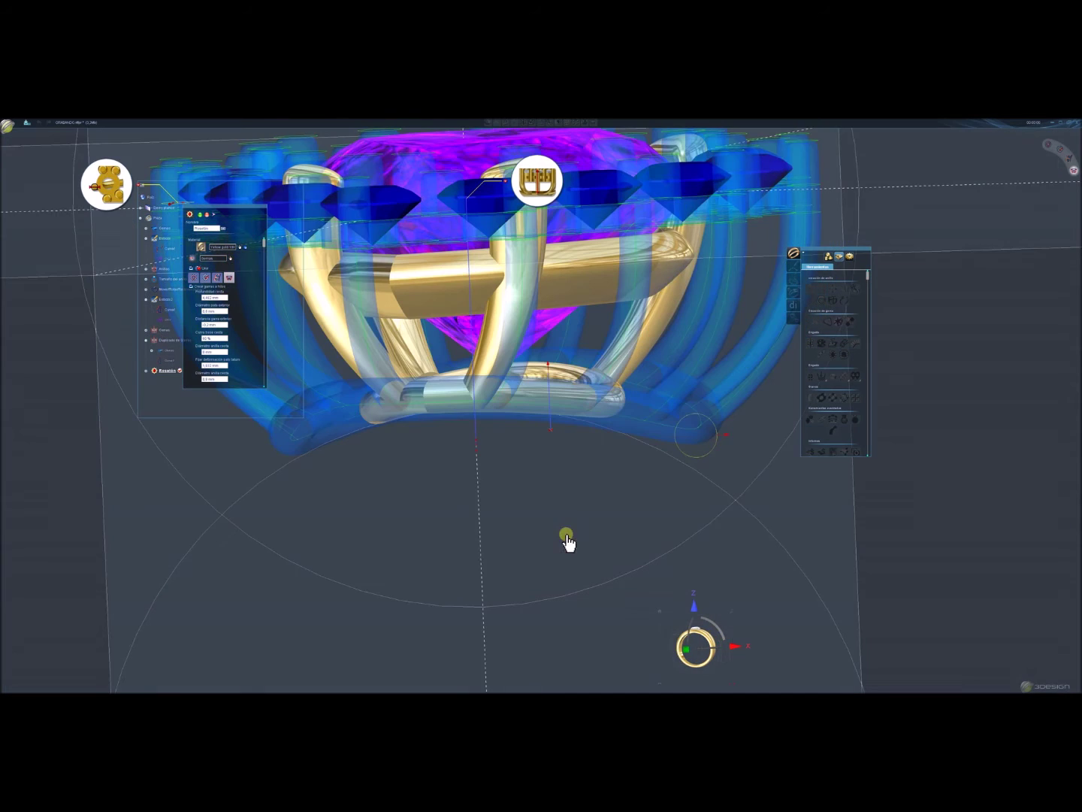
pyautogui.click(685, 639)
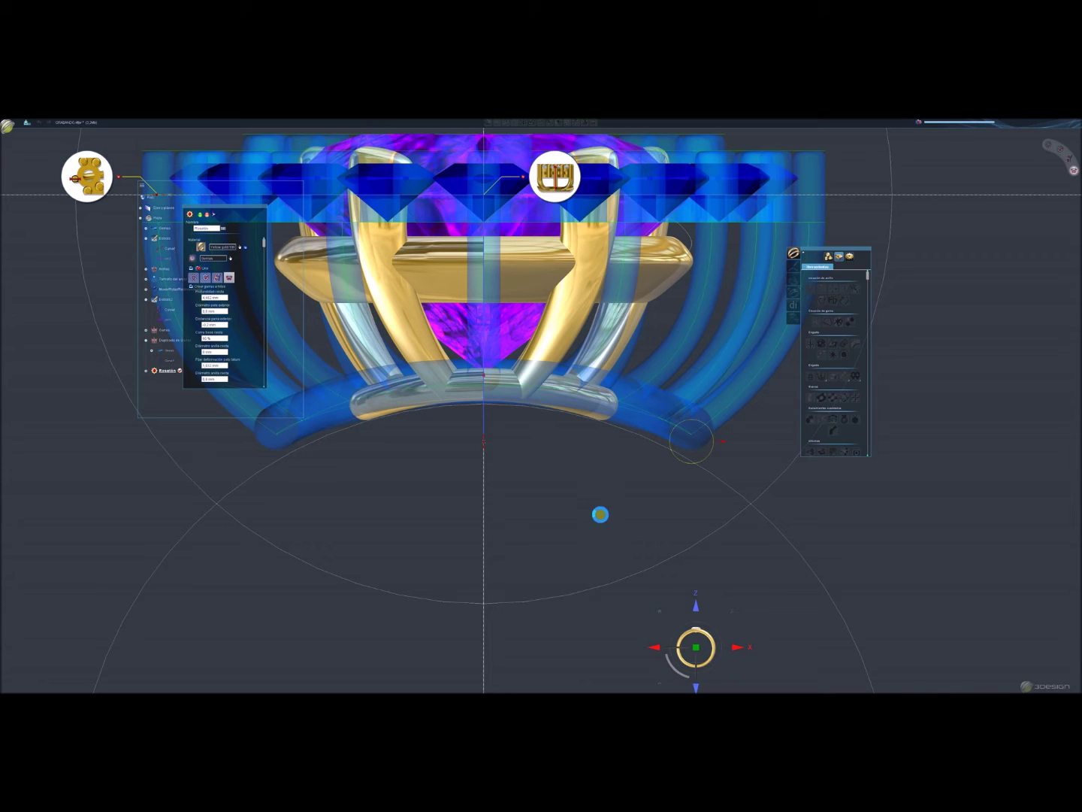
pyautogui.rightClick(570, 490)
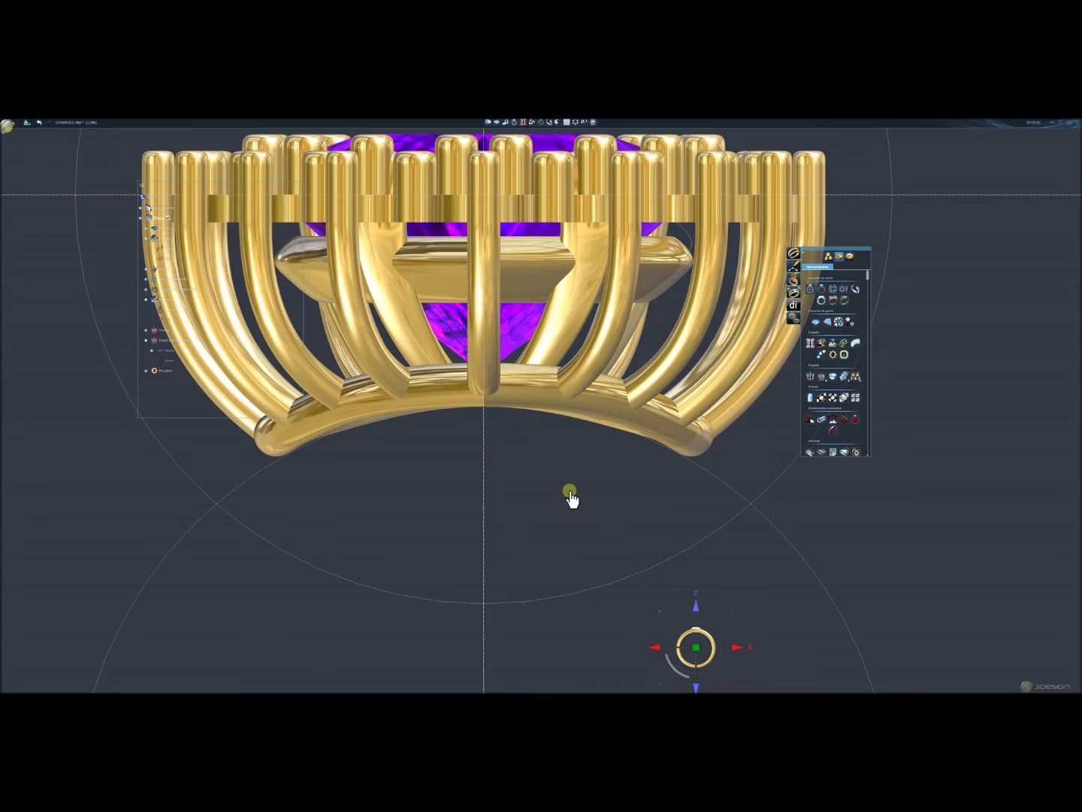
# Create a second gem on the ring from a tilted side view.
pyautogui.moveTo(640, 527); pyautogui.dragTo(473, 591, button='right')
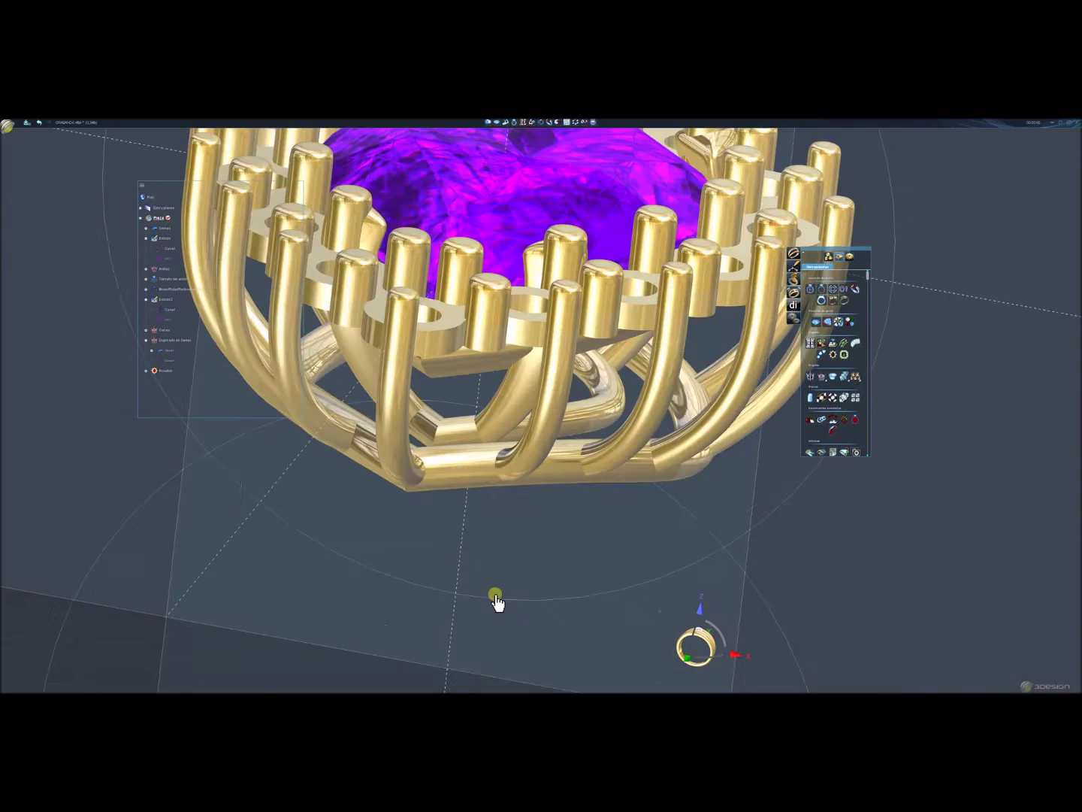
pyautogui.scroll(-3, 496, 597)
pyautogui.moveTo(721, 508)
pyautogui.mouseDown(button='right')
pyautogui.moveTo(542, 549)
pyautogui.moveTo(261, 520)
pyautogui.mouseUp(button='right')
pyautogui.scroll(-2, 563, 484)
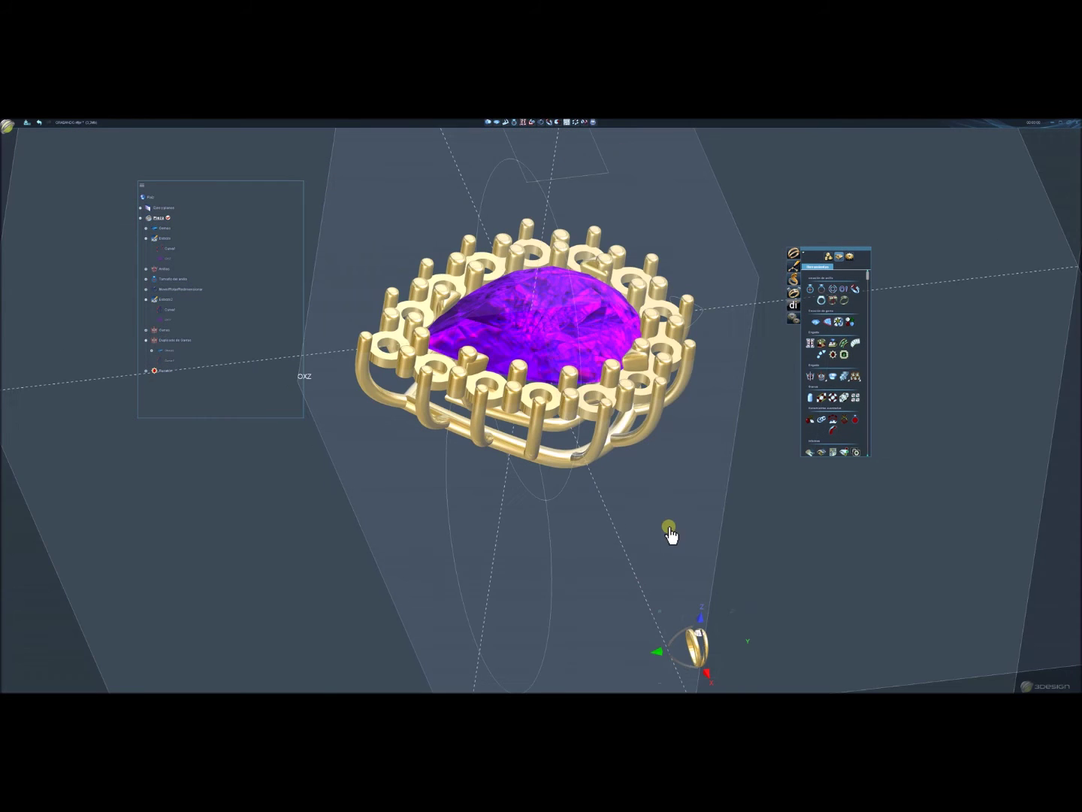
pyautogui.moveTo(563, 484)
pyautogui.mouseDown(button='right')
pyautogui.moveTo(448, 268)
pyautogui.moveTo(817, 521)
pyautogui.moveTo(449, 518)
pyautogui.moveTo(797, 526)
pyautogui.mouseUp(button='right')
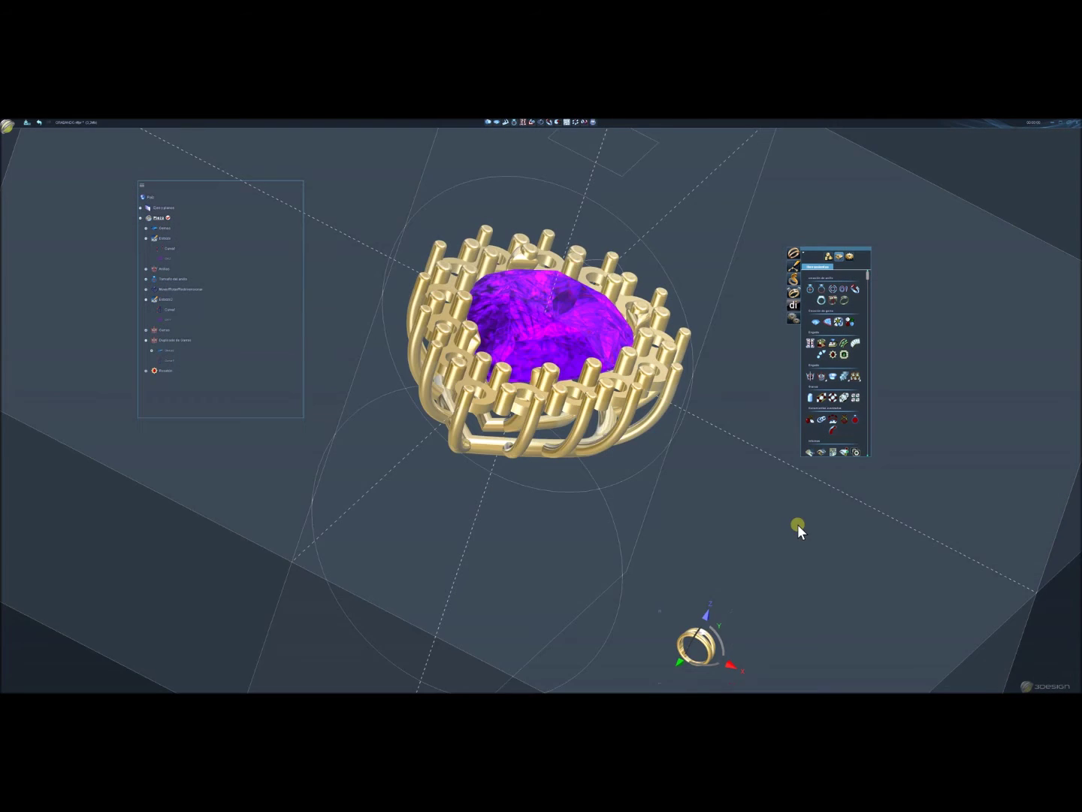
pyautogui.moveTo(446, 510)
pyautogui.mouseDown(button='right')
pyautogui.moveTo(529, 538)
pyautogui.moveTo(794, 496)
pyautogui.moveTo(800, 432)
pyautogui.mouseUp(button='right')
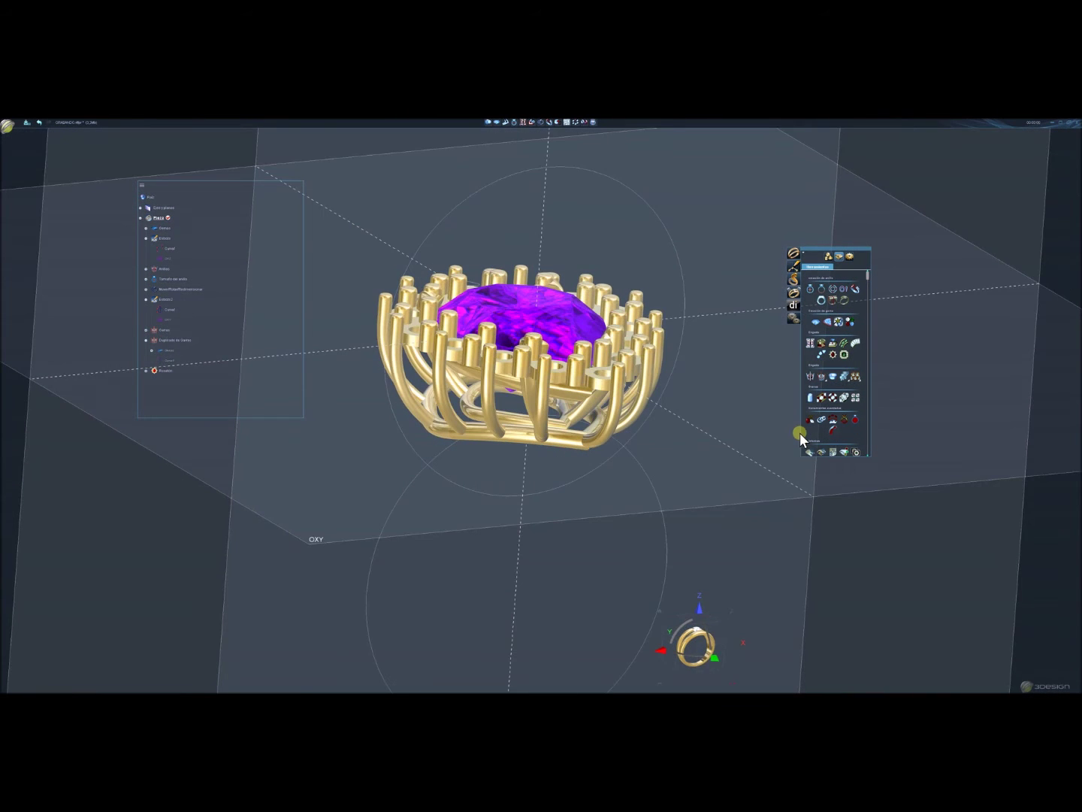
pyautogui.click(531, 499)
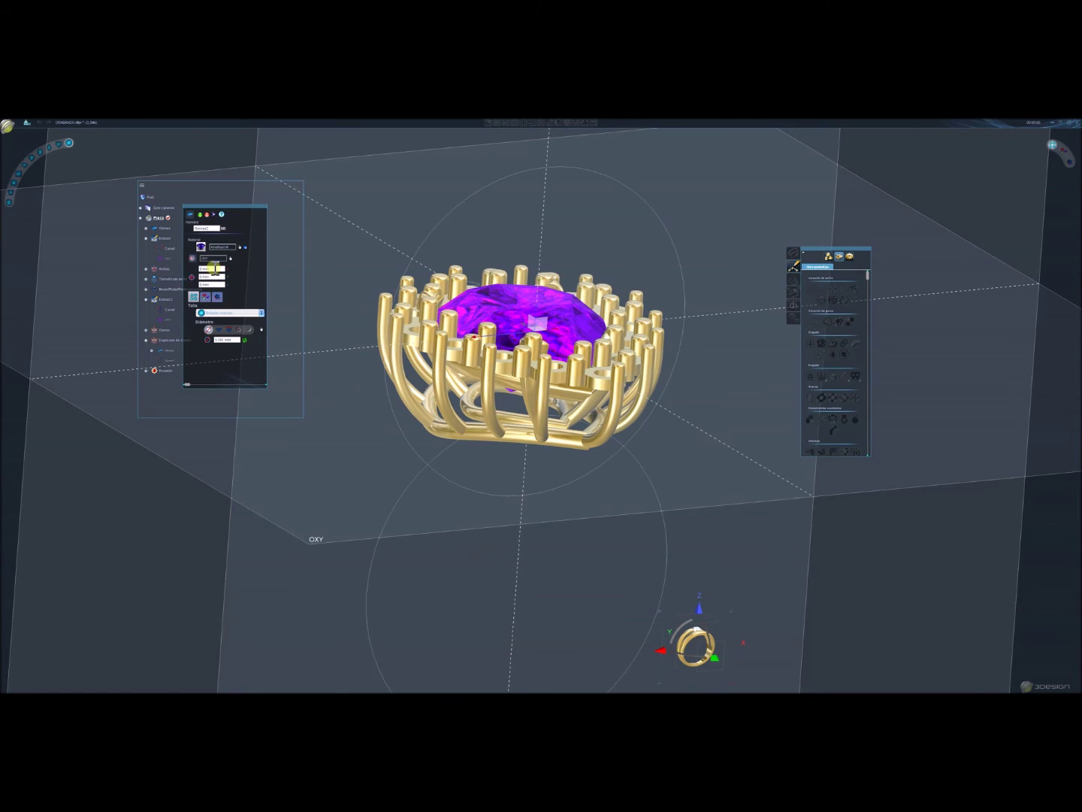
# Give the new gem the Diamond material from Precious stones and confirm it.
pyautogui.click(238, 247)
pyautogui.scroll(3, 465, 430)
pyautogui.doubleClick(465, 408)
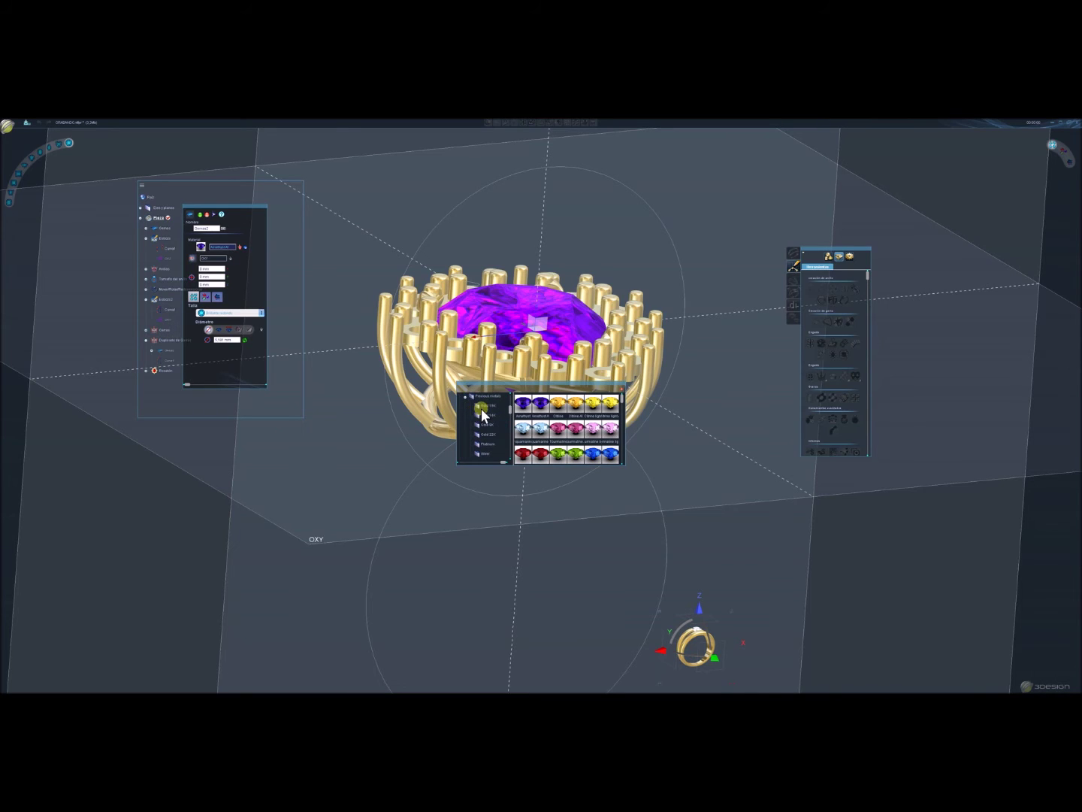
pyautogui.click(465, 397)
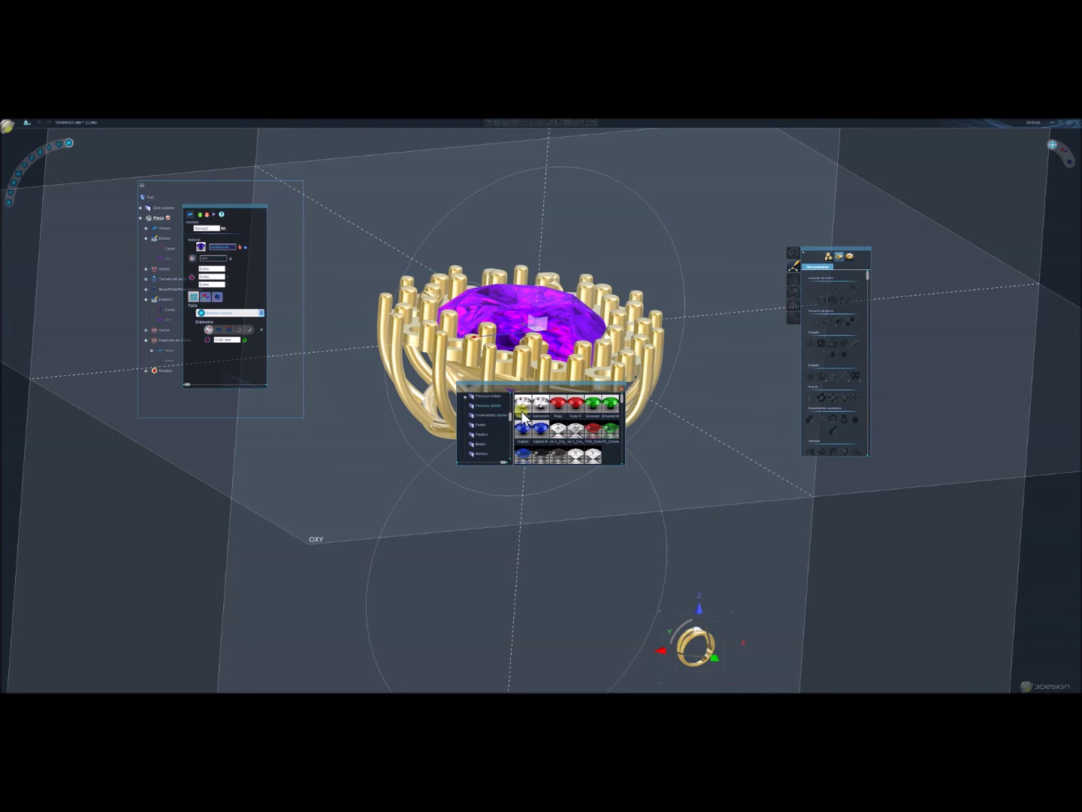
pyautogui.click(545, 410)
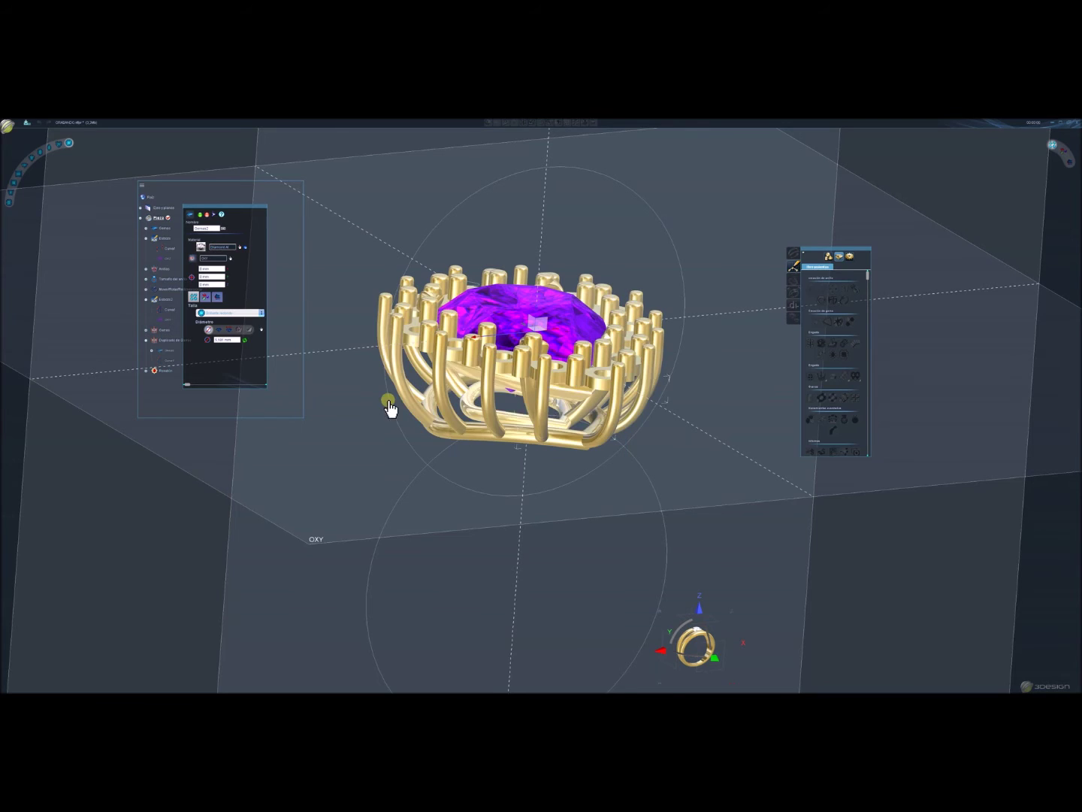
pyautogui.click(307, 369)
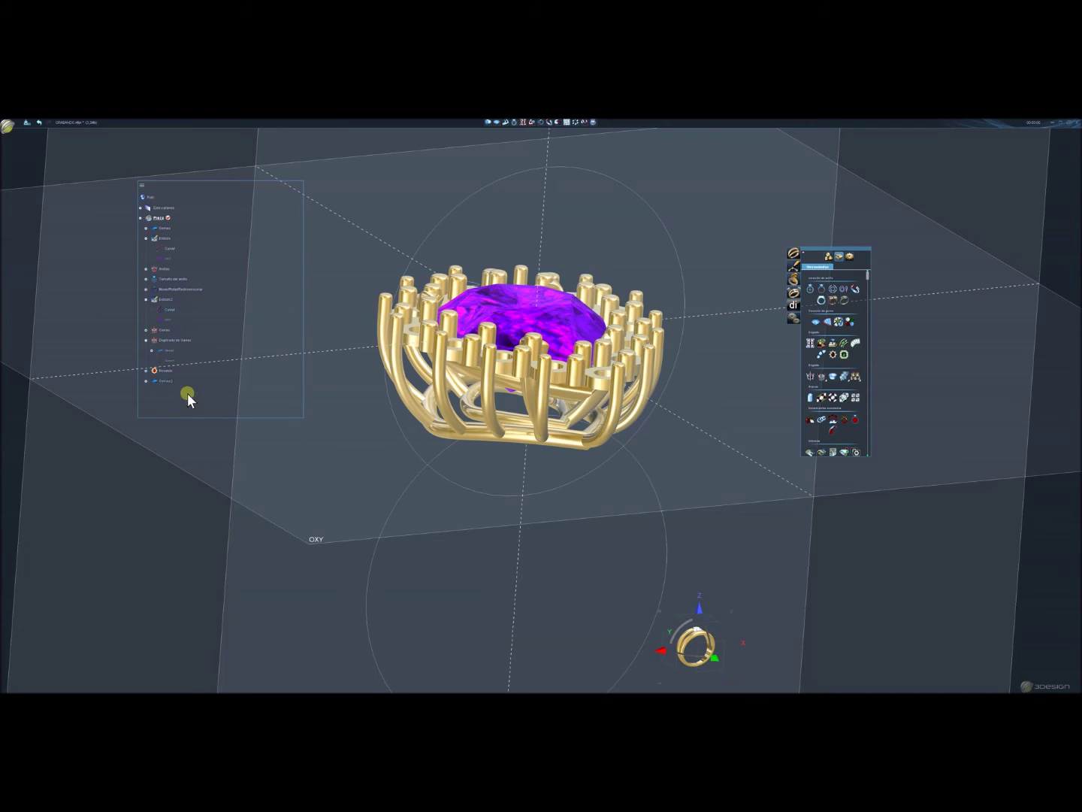
# Hide the purple centre gem.
pyautogui.moveTo(669, 531)
pyautogui.mouseDown(button='middle')
pyautogui.moveTo(599, 421)
pyautogui.moveTo(565, 615)
pyautogui.mouseUp(button='middle')
pyautogui.click(564, 308)
pyautogui.rightClick(564, 308)
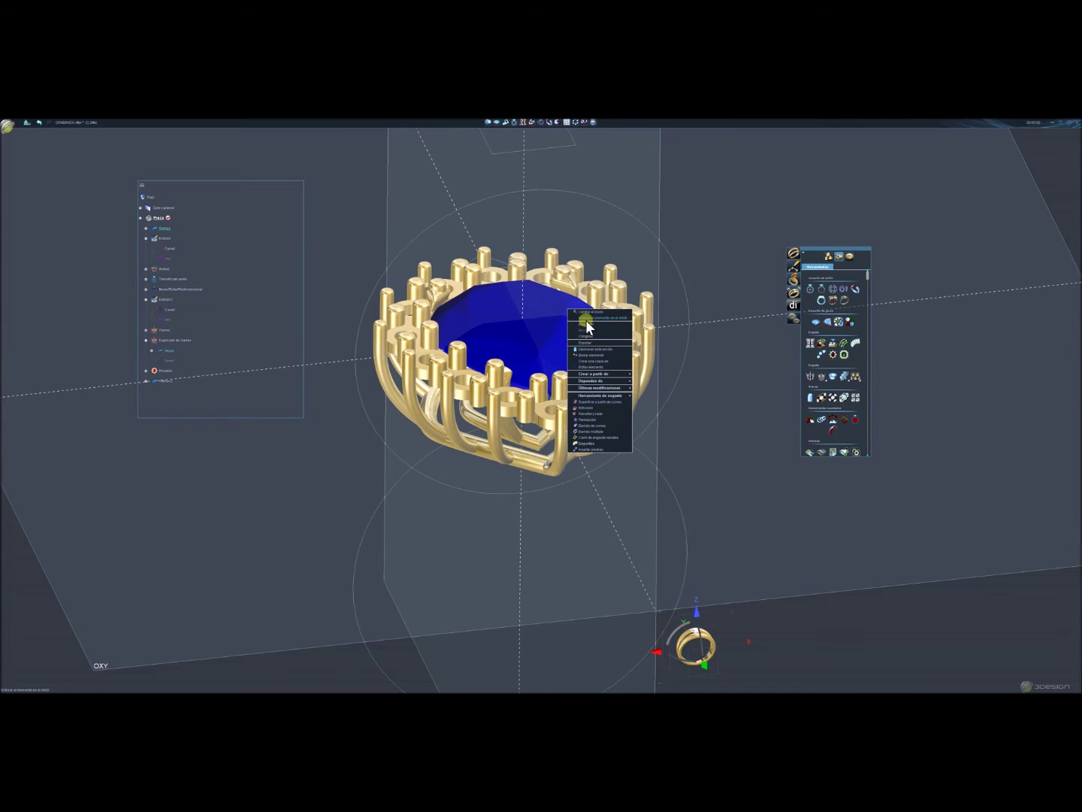
pyautogui.click(587, 334)
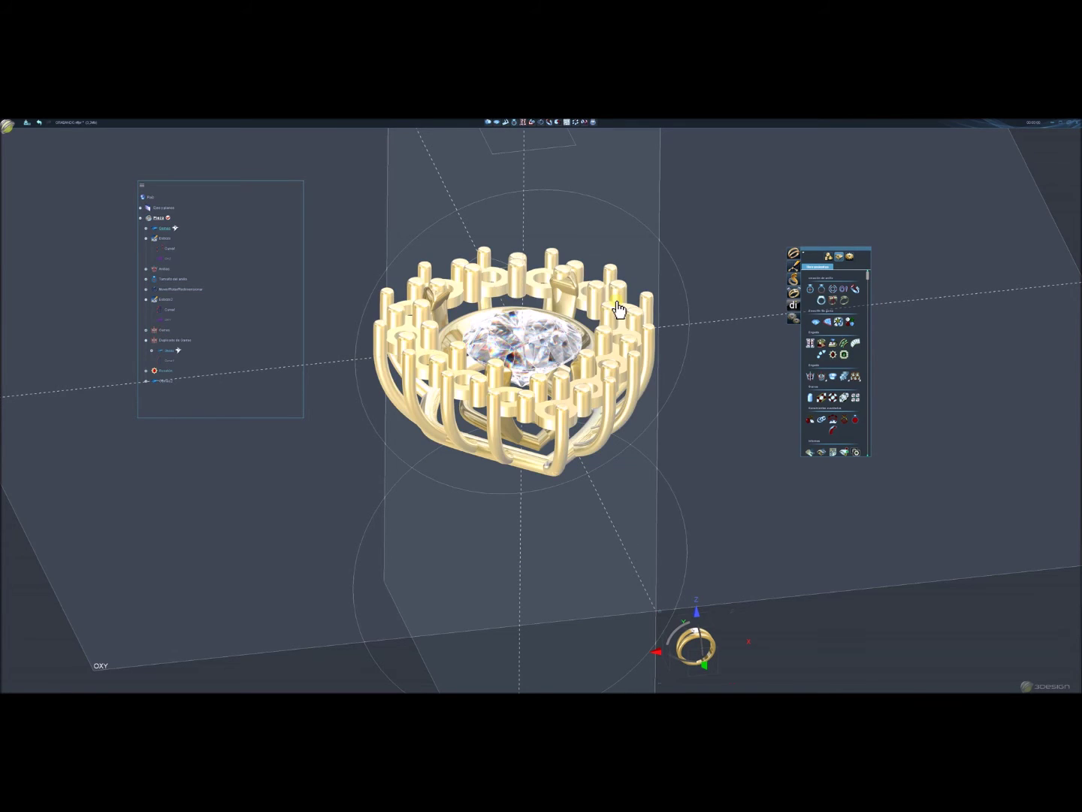
# Duplicate Gemas2 into every halo prong seat, then show the centre gem again.
pyautogui.click(839, 347)
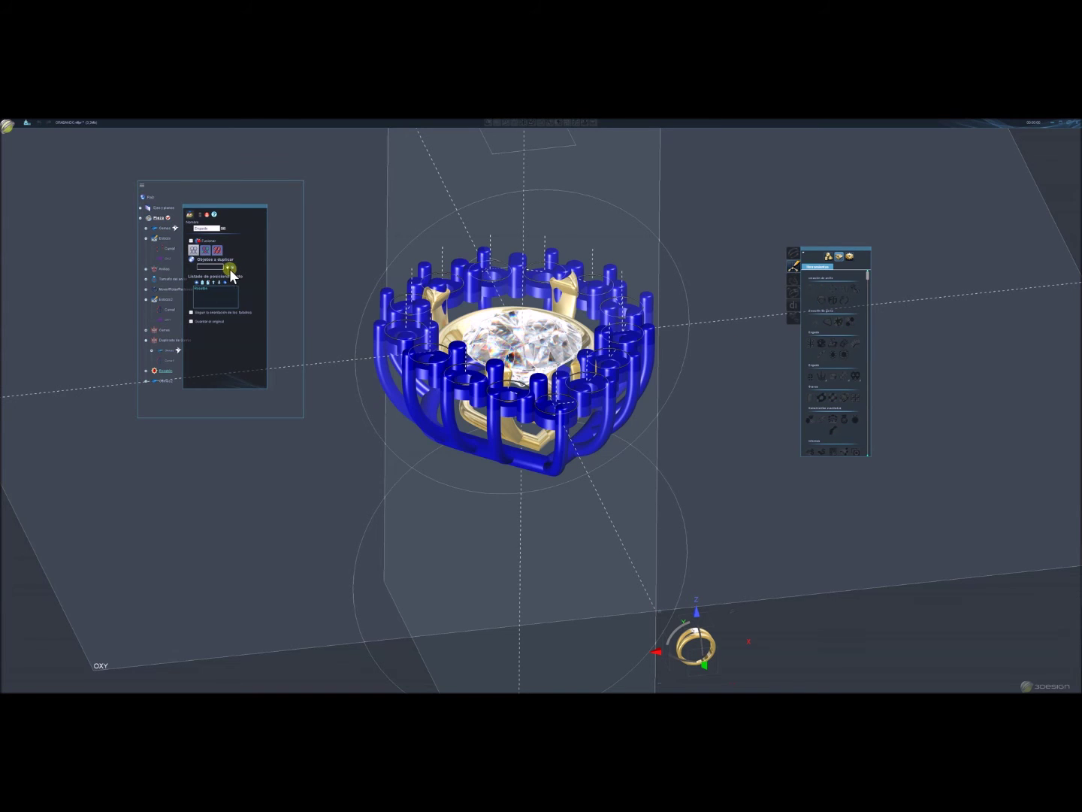
pyautogui.click(481, 339)
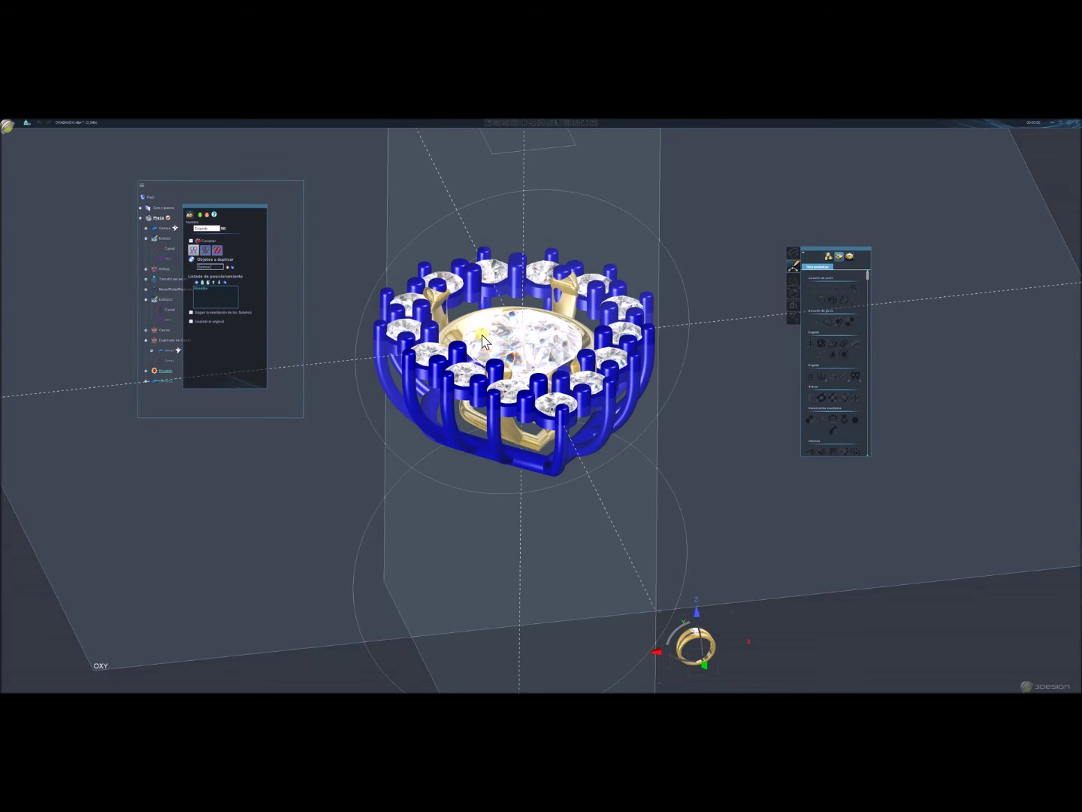
pyautogui.rightClick(479, 348)
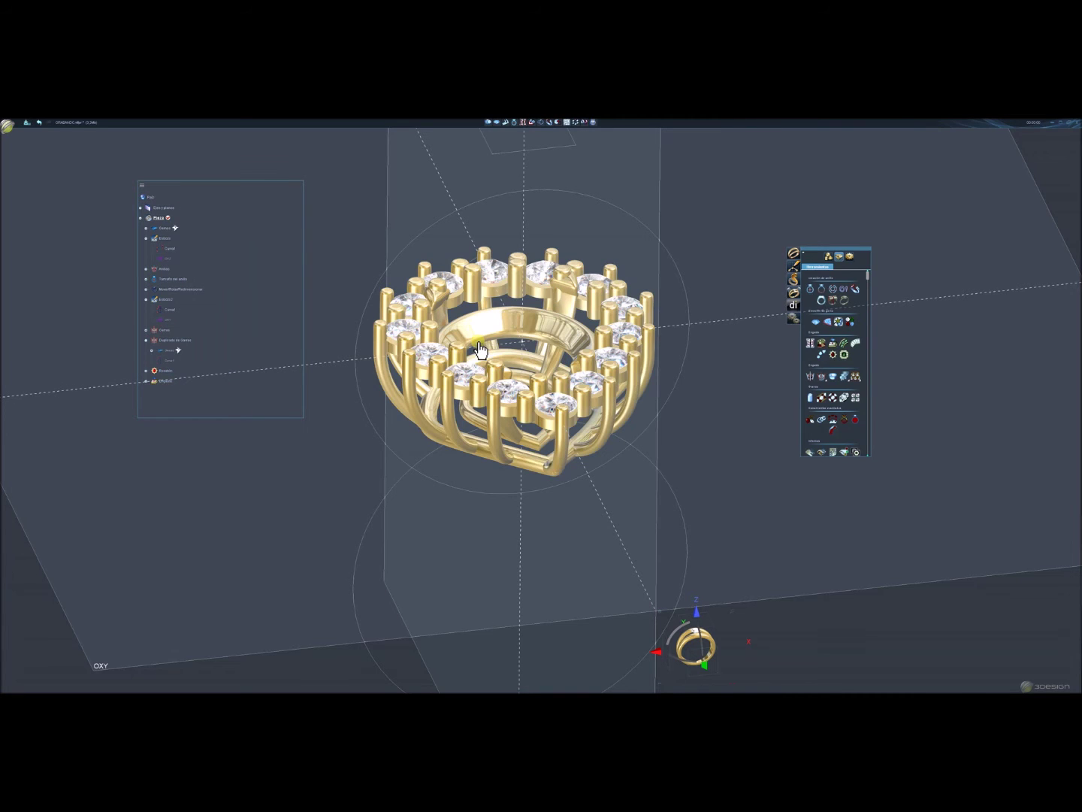
pyautogui.rightClick(167, 351)
pyautogui.click(189, 369)
pyautogui.moveTo(577, 530)
pyautogui.mouseDown(button='middle')
pyautogui.moveTo(769, 509)
pyautogui.moveTo(771, 558)
pyautogui.moveTo(755, 540)
pyautogui.moveTo(694, 535)
pyautogui.mouseUp(button='middle')
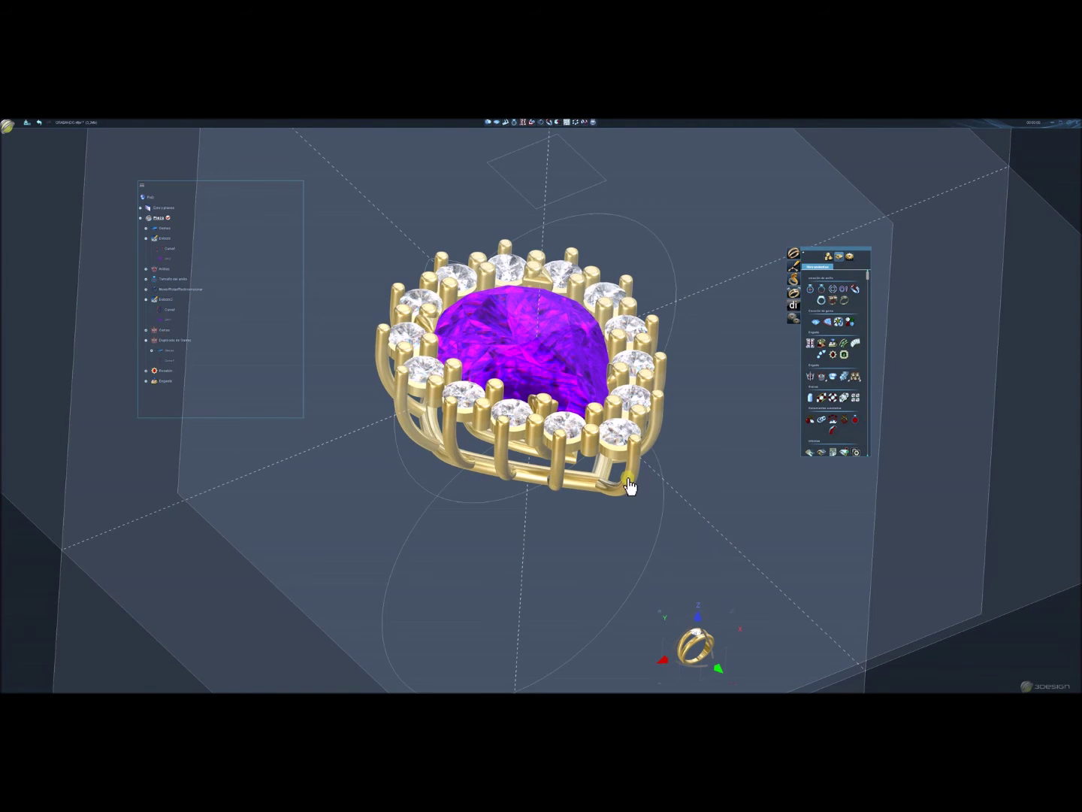
# Save the design and select the pear-shaped centre gem.
pyautogui.click(27, 125)
pyautogui.moveTo(757, 517)
pyautogui.mouseDown(button='middle')
pyautogui.moveTo(632, 430)
pyautogui.moveTo(578, 324)
pyautogui.moveTo(712, 437)
pyautogui.moveTo(765, 455)
pyautogui.moveTo(552, 375)
pyautogui.mouseUp(button='middle')
pyautogui.scroll(2, 553, 374)
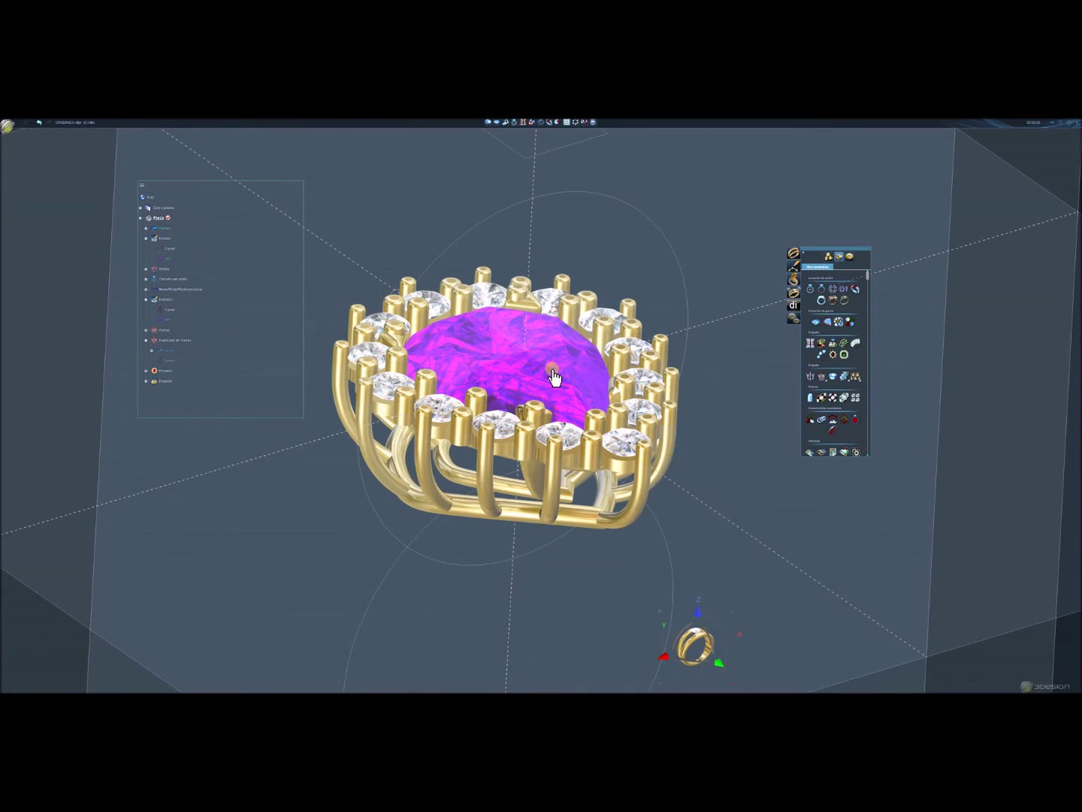
pyautogui.scroll(2, 530, 526)
pyautogui.click(531, 526)
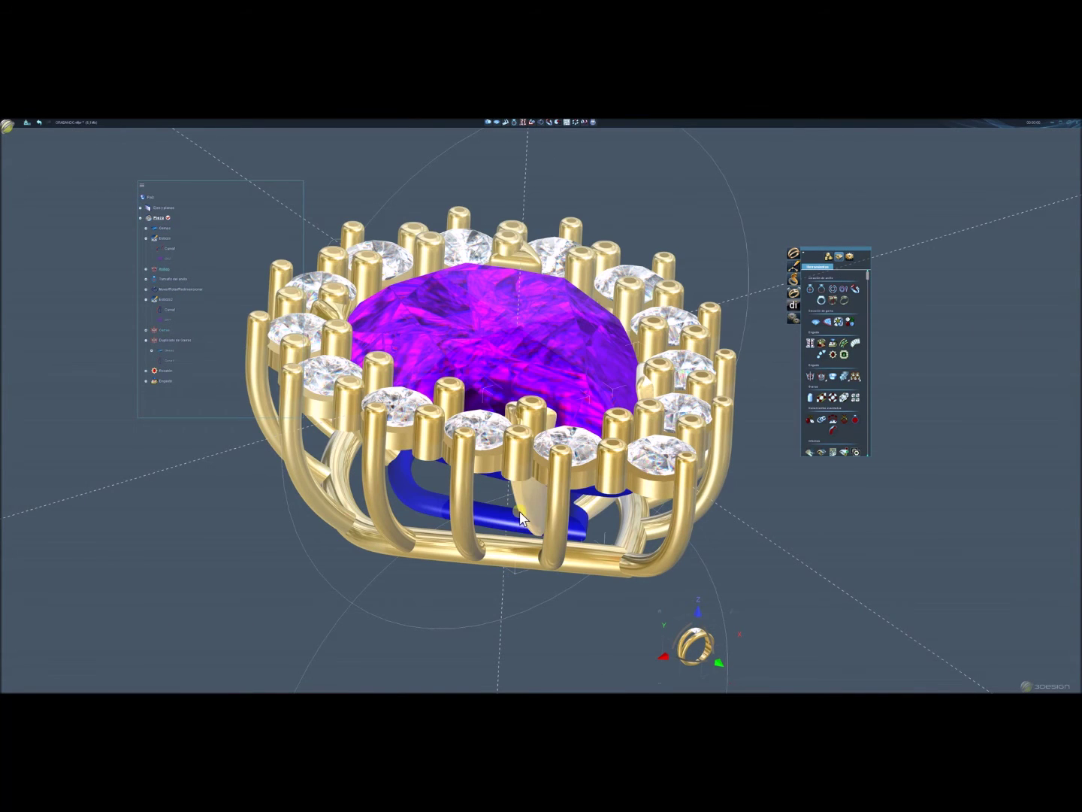
pyautogui.click(517, 359)
# Move the centre gem up about 5.6 mm along Z and confirm.
pyautogui.moveTo(488, 330); pyautogui.dragTo(541, 459, button='middle')
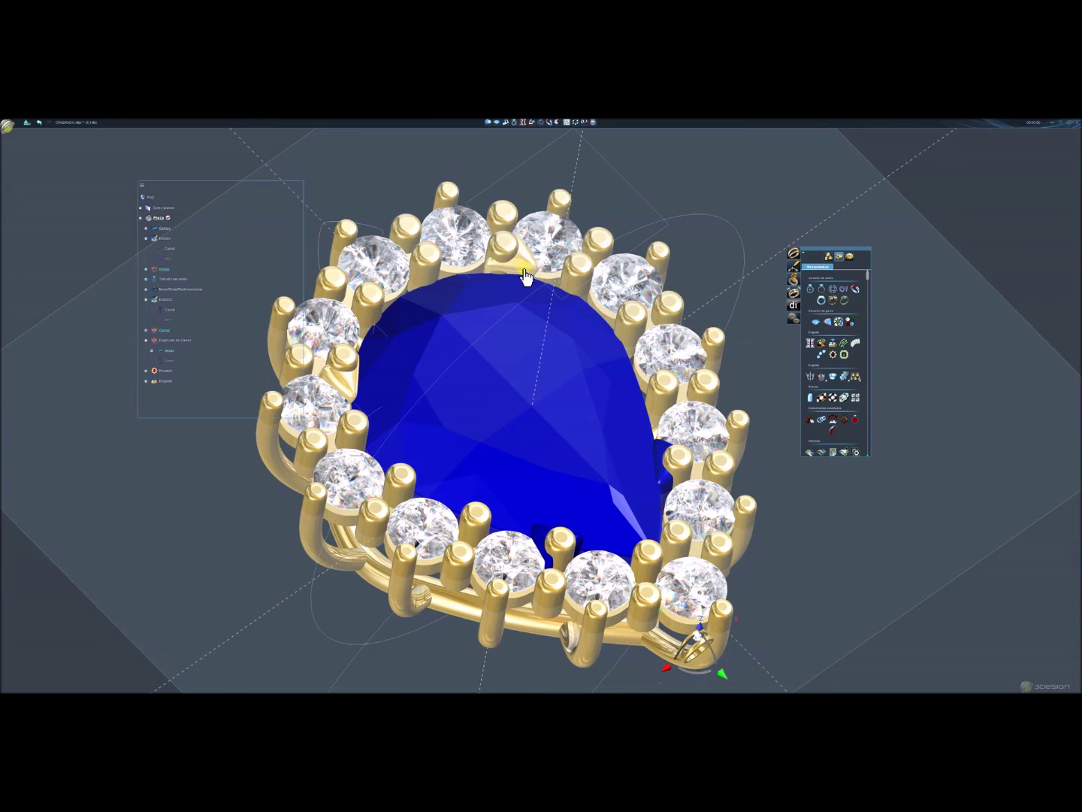
pyautogui.scroll(-2, 618, 451)
pyautogui.moveTo(619, 452); pyautogui.dragTo(550, 186, button='middle')
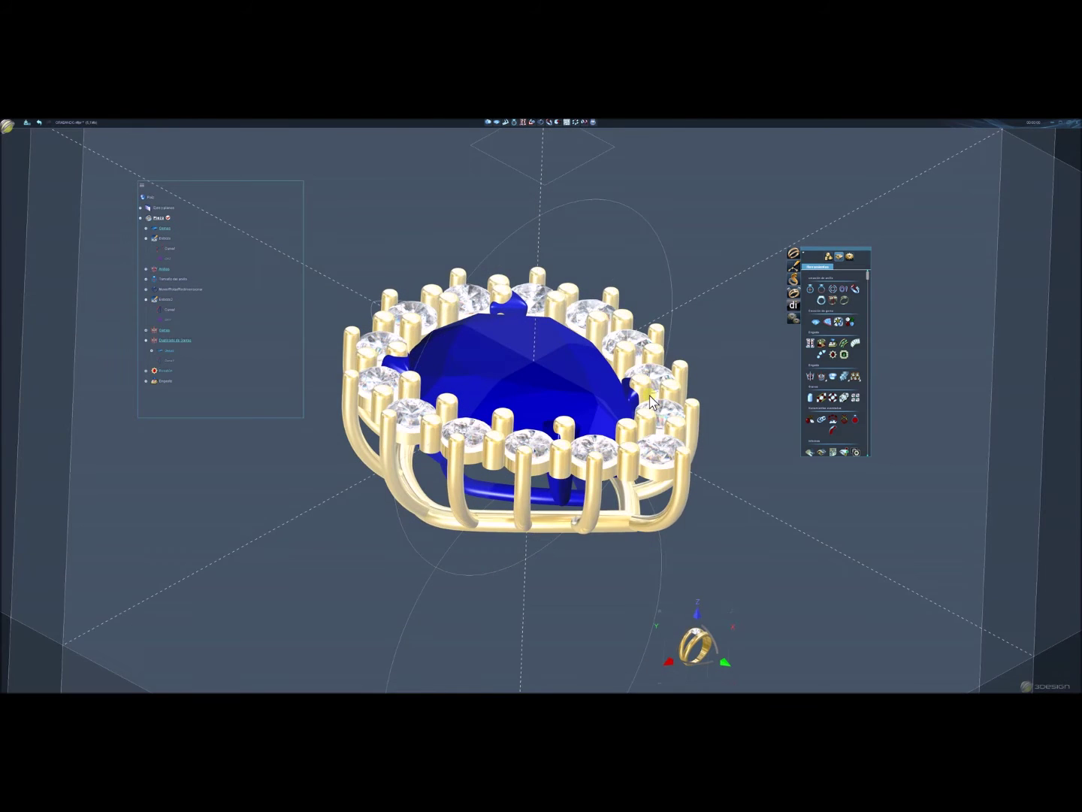
pyautogui.click(545, 124)
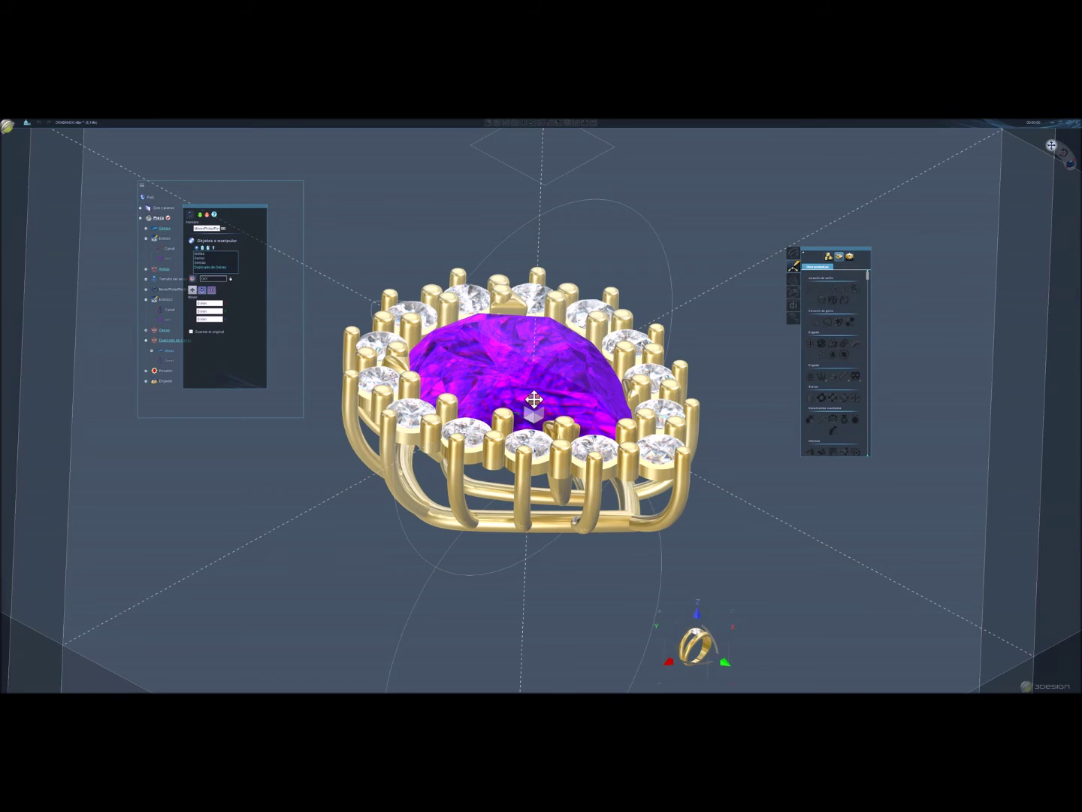
pyautogui.moveTo(533, 399); pyautogui.dragTo(533, 354)
pyautogui.moveTo(532, 353)
pyautogui.mouseDown(button='middle')
pyautogui.moveTo(681, 561)
pyautogui.moveTo(526, 558)
pyautogui.moveTo(633, 606)
pyautogui.moveTo(687, 472)
pyautogui.moveTo(666, 481)
pyautogui.moveTo(522, 440)
pyautogui.moveTo(513, 423)
pyautogui.mouseUp(button='middle')
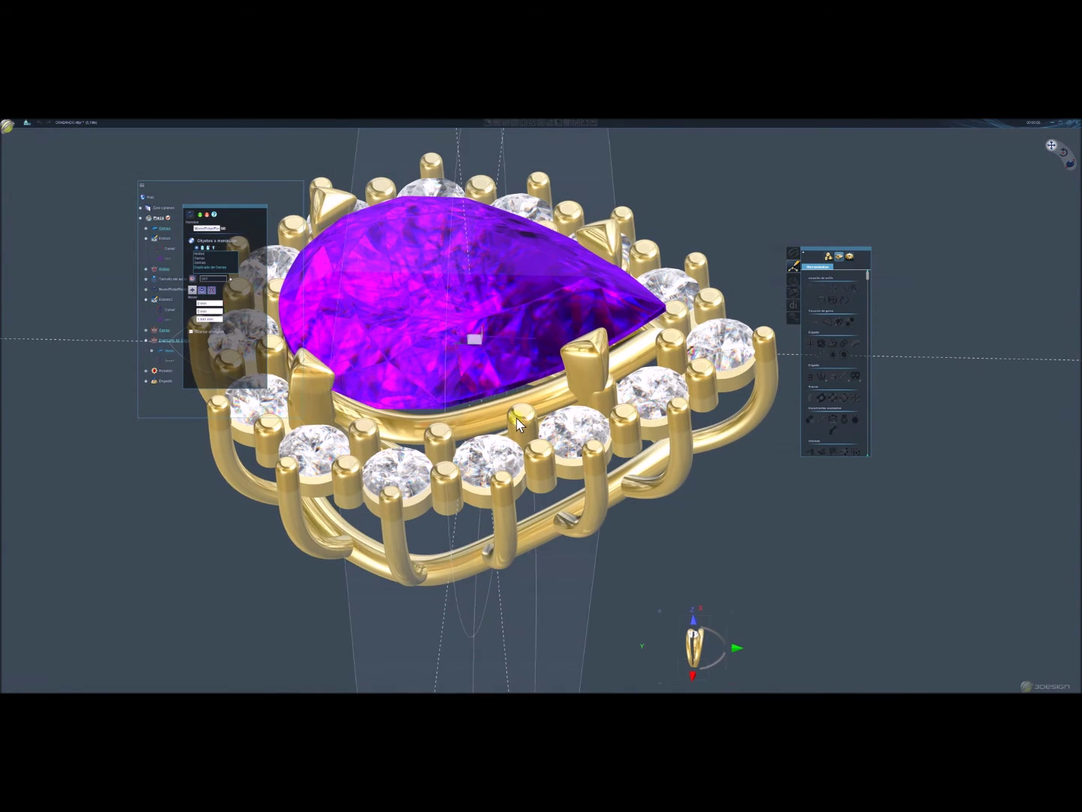
pyautogui.press('Return')
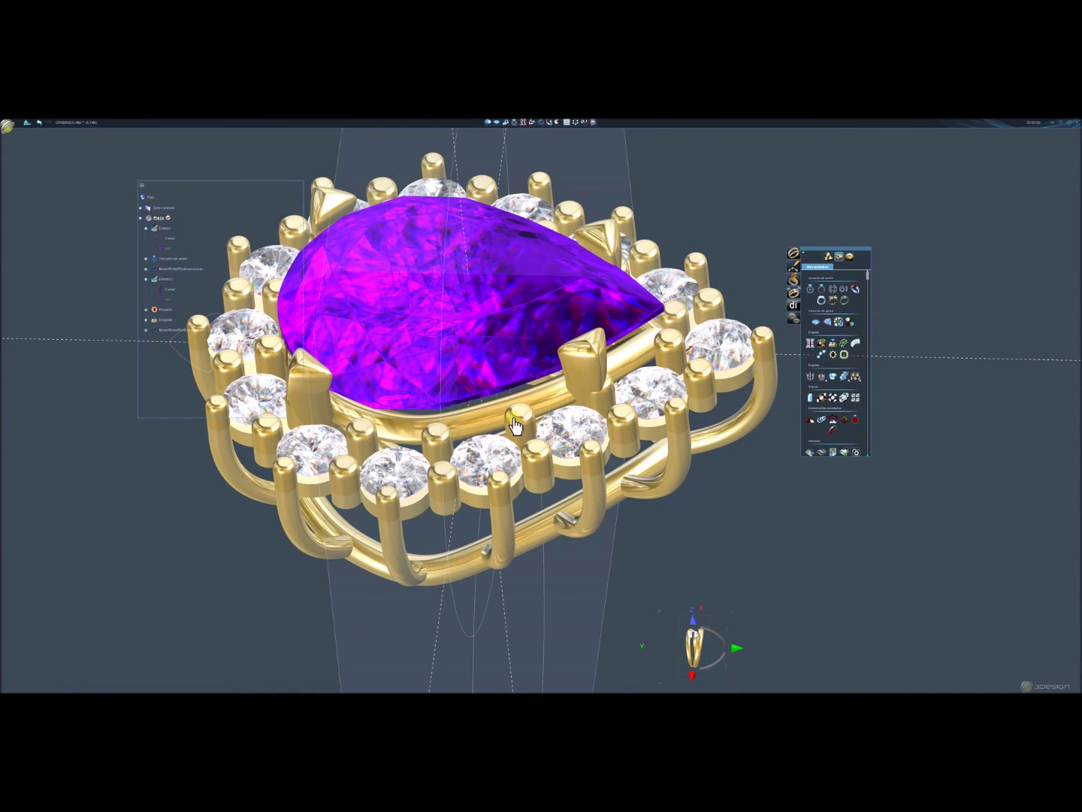
# Expand MoverRotar in the tree, clear the selection, and show the prong positioning options.
pyautogui.click(146, 330)
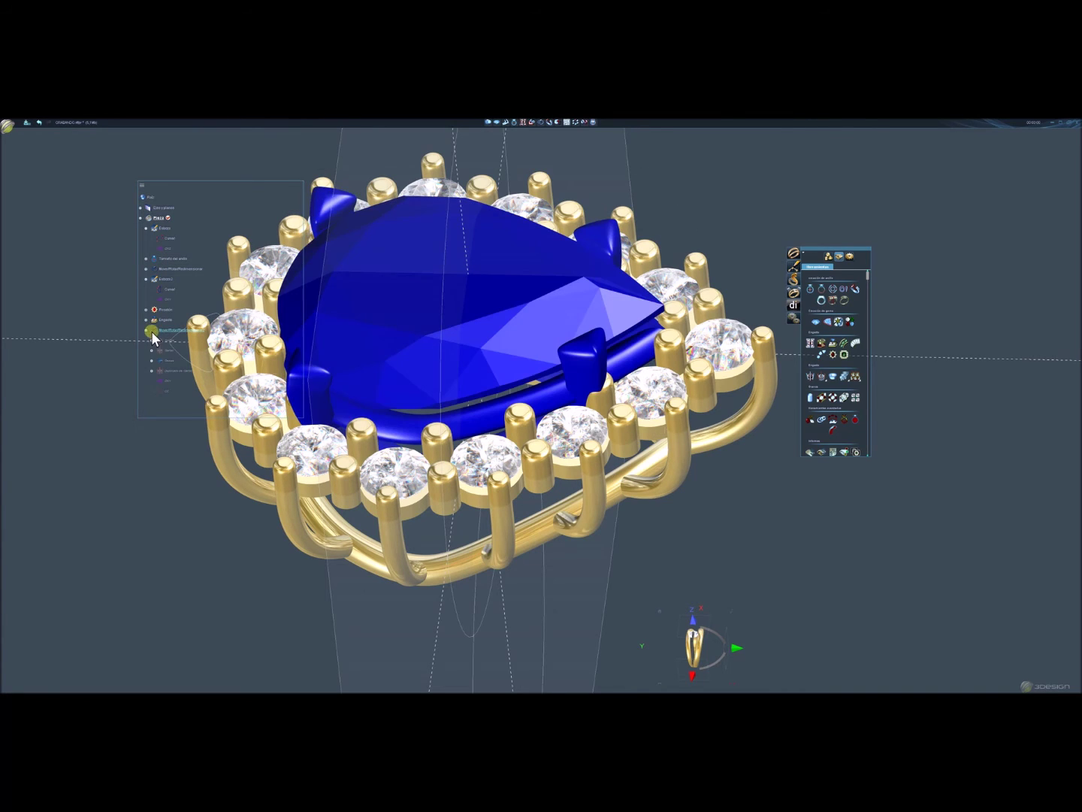
pyautogui.click(168, 351)
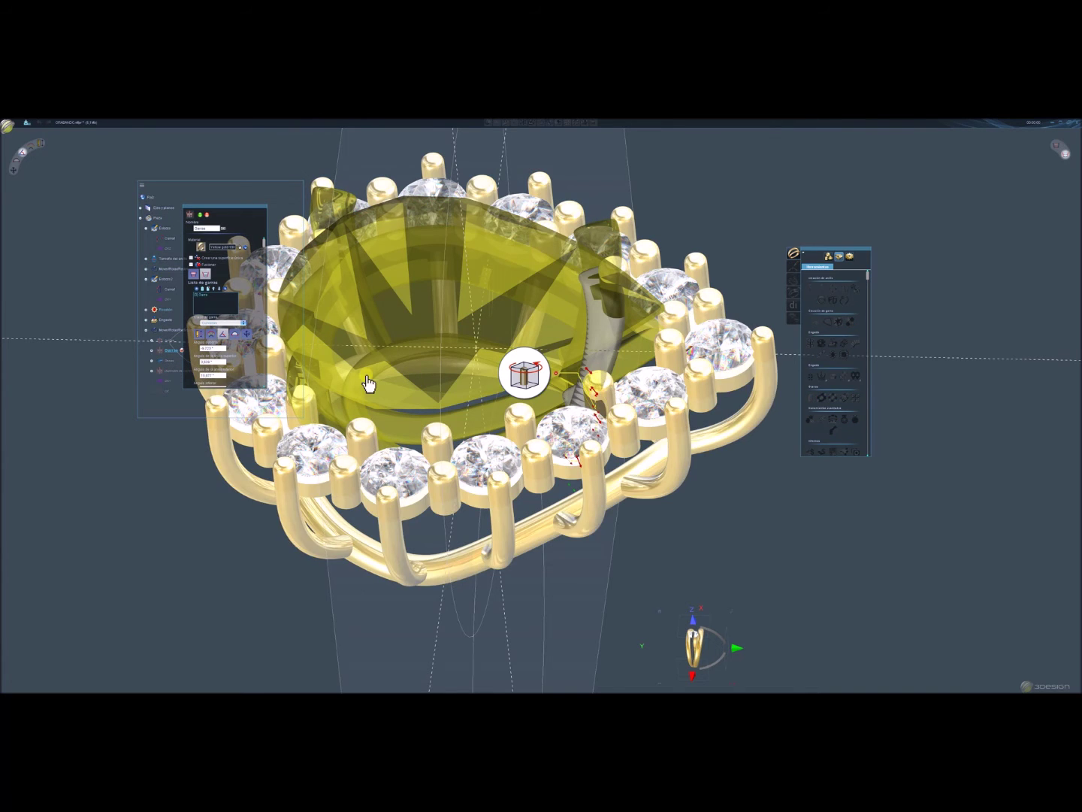
pyautogui.click(248, 334)
pyautogui.moveTo(316, 481)
pyautogui.mouseDown(button='middle')
pyautogui.moveTo(370, 552)
pyautogui.moveTo(575, 363)
pyautogui.mouseUp(button='middle')
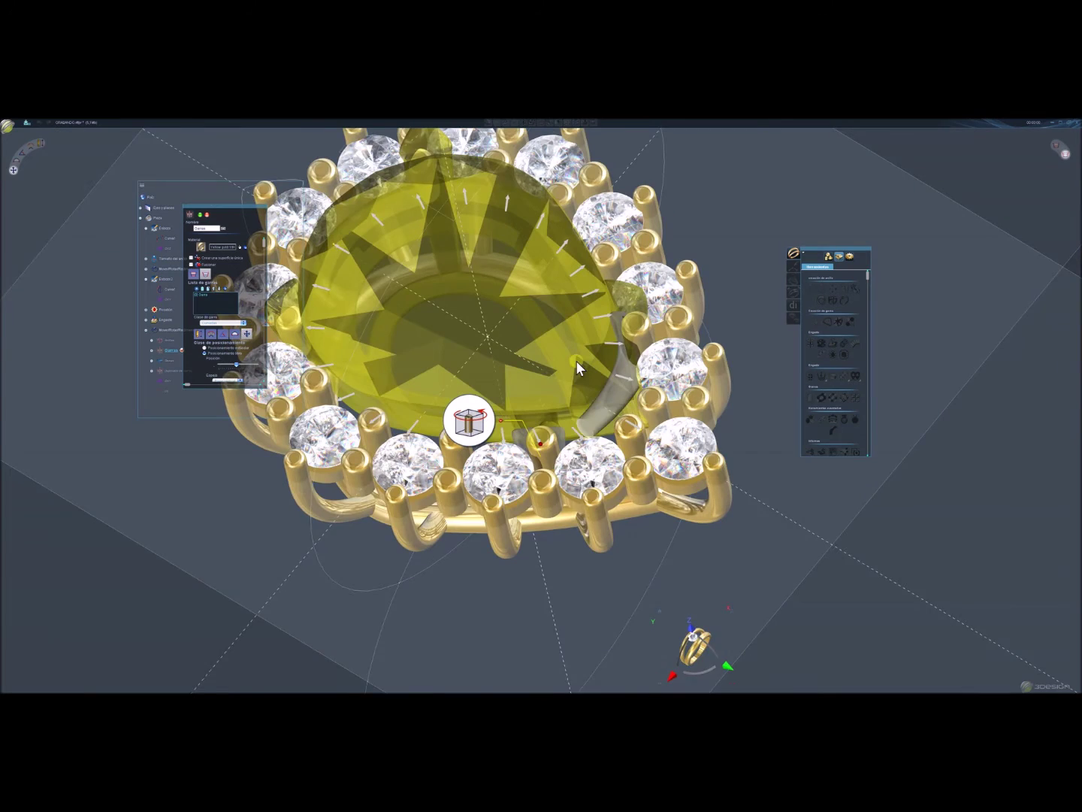
pyautogui.scroll(3, 573, 380)
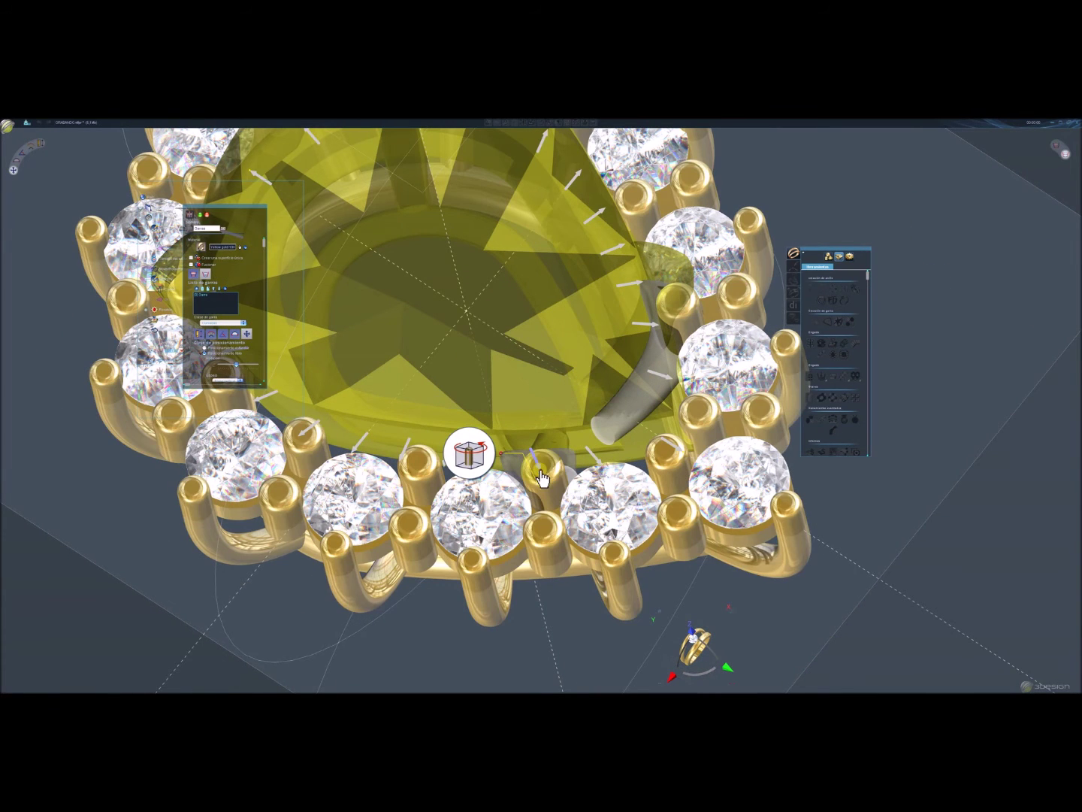
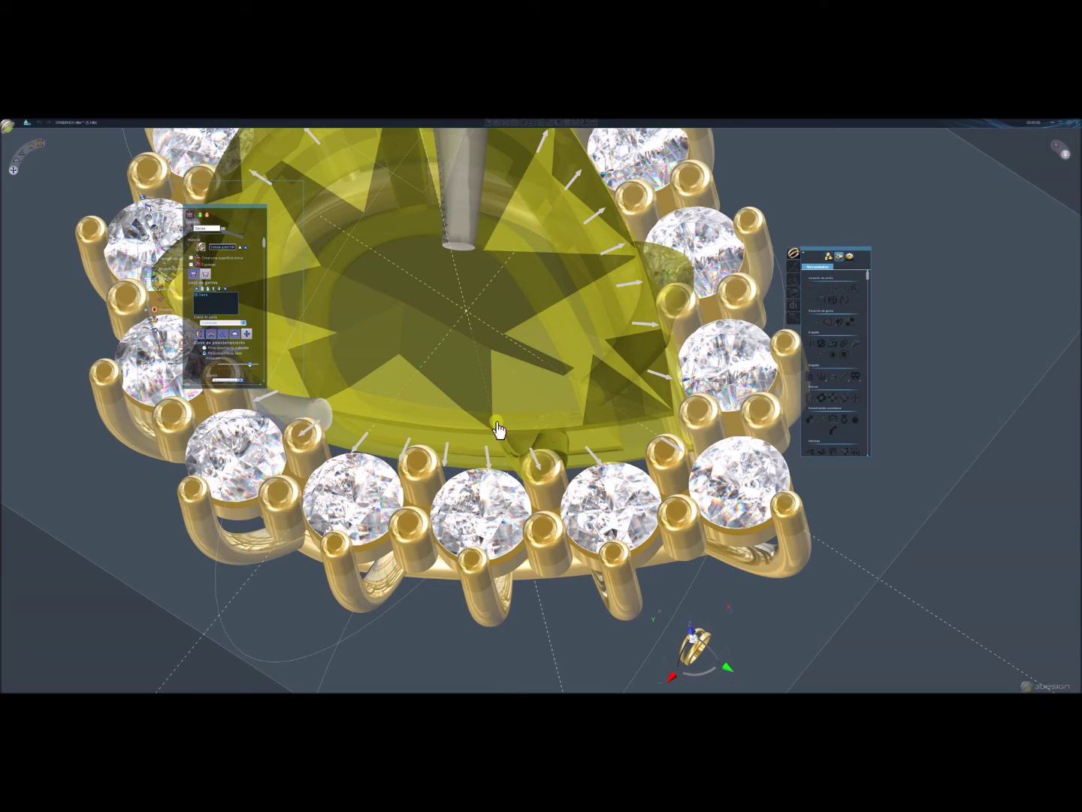
# Add a prong at a new edge position beside the pear centre stone and validate the edit.
pyautogui.click(591, 453)
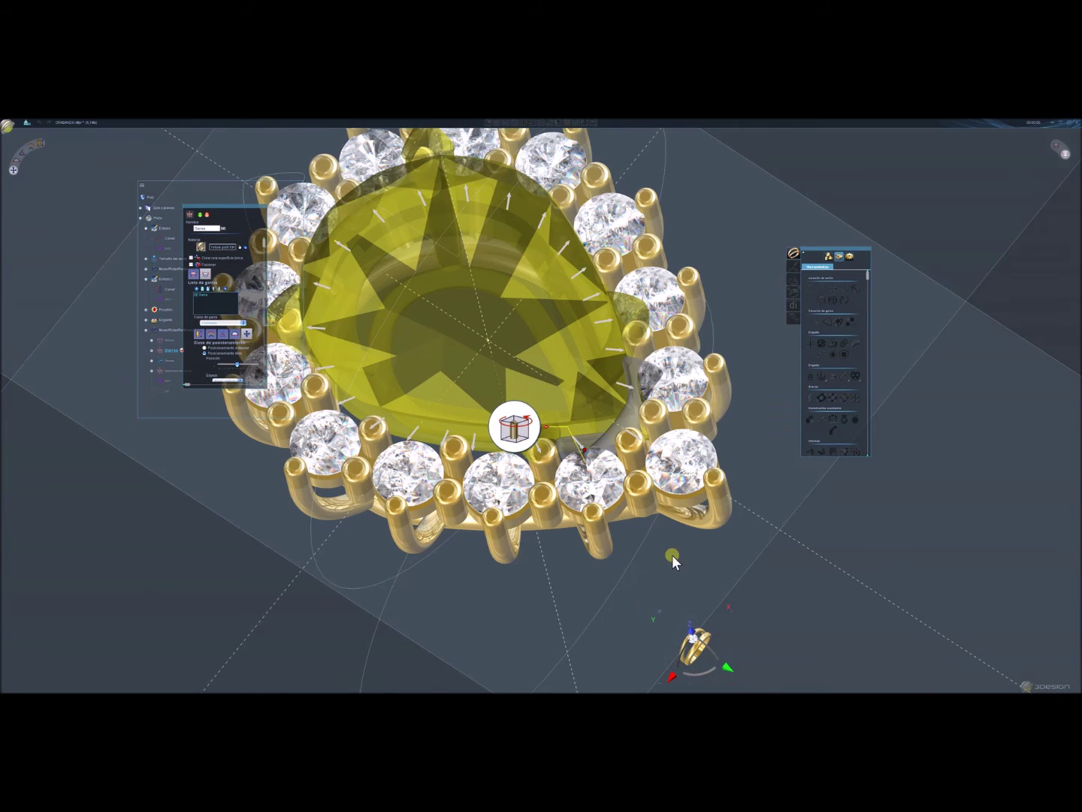
pyautogui.moveTo(673, 559)
pyautogui.mouseDown(button='middle')
pyautogui.moveTo(337, 513)
pyautogui.moveTo(603, 557)
pyautogui.mouseUp(button='middle')
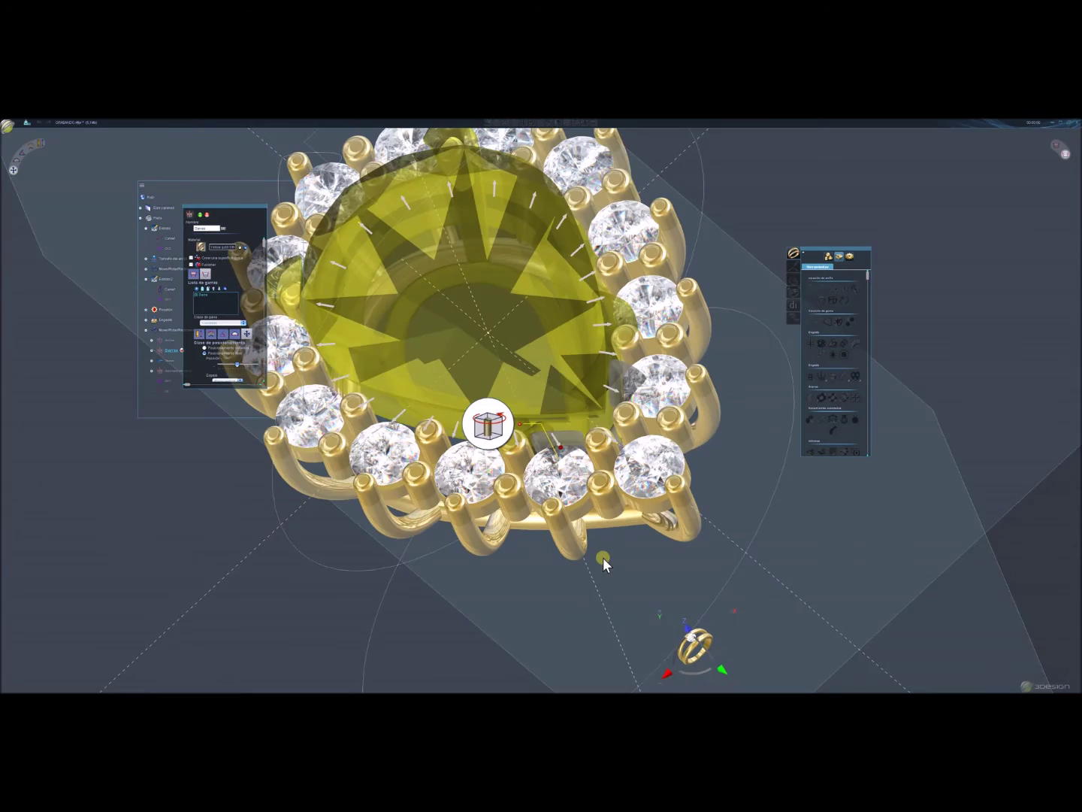
pyautogui.scroll(2, 604, 557)
pyautogui.scroll(2, 703, 461)
pyautogui.moveTo(703, 460); pyautogui.dragTo(672, 440, button='middle')
pyautogui.moveTo(672, 425)
pyautogui.click(674, 430)
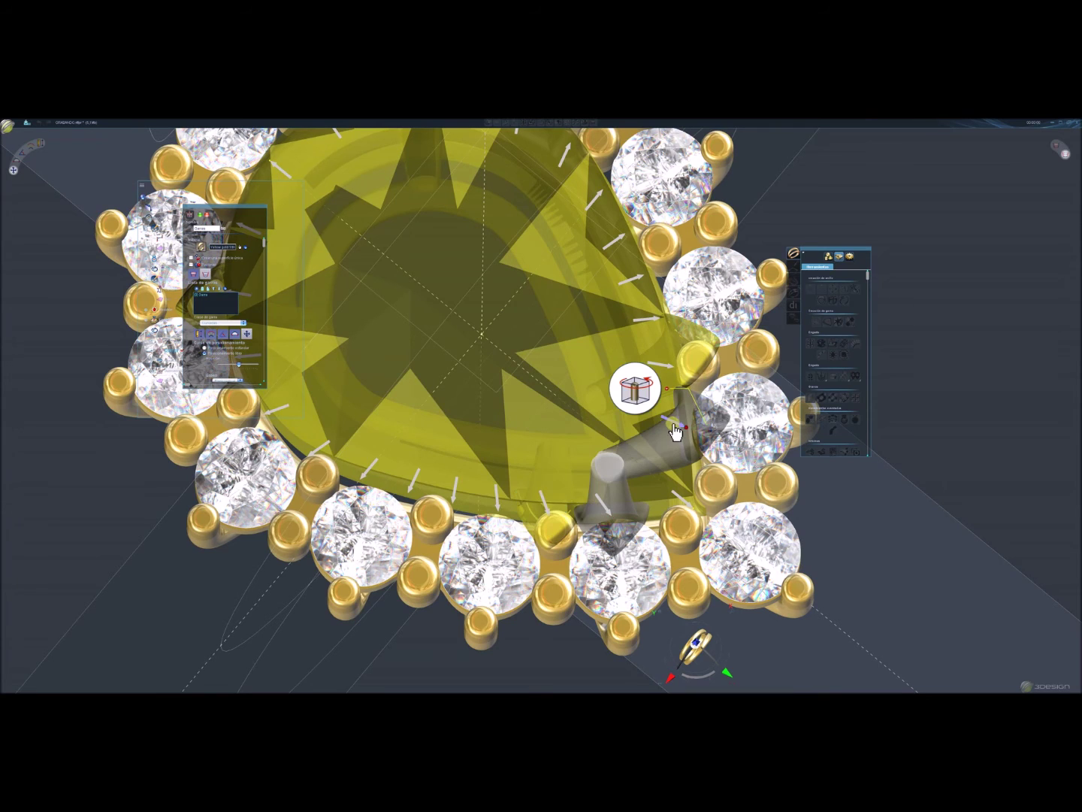
pyautogui.moveTo(666, 365)
pyautogui.click(655, 327)
pyautogui.scroll(-5, 653, 583)
pyautogui.moveTo(654, 583)
pyautogui.mouseDown(button='middle')
pyautogui.moveTo(447, 391)
pyautogui.moveTo(536, 391)
pyautogui.mouseUp(button='middle')
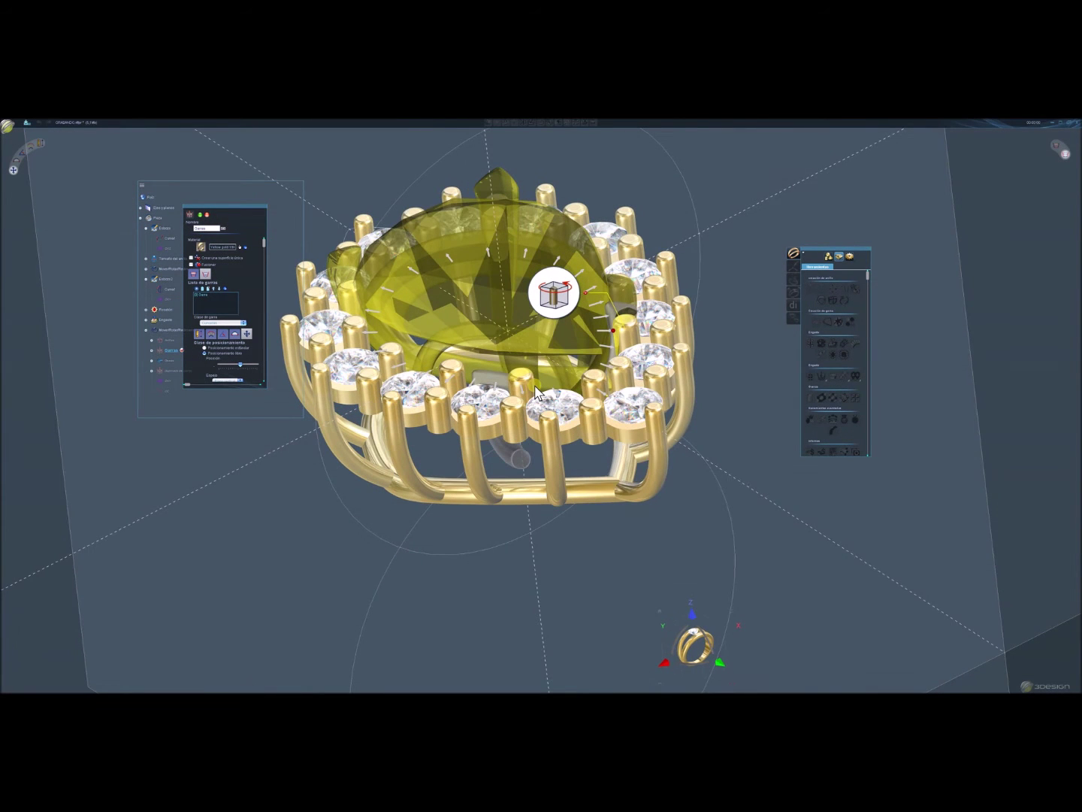
pyautogui.rightClick(536, 390)
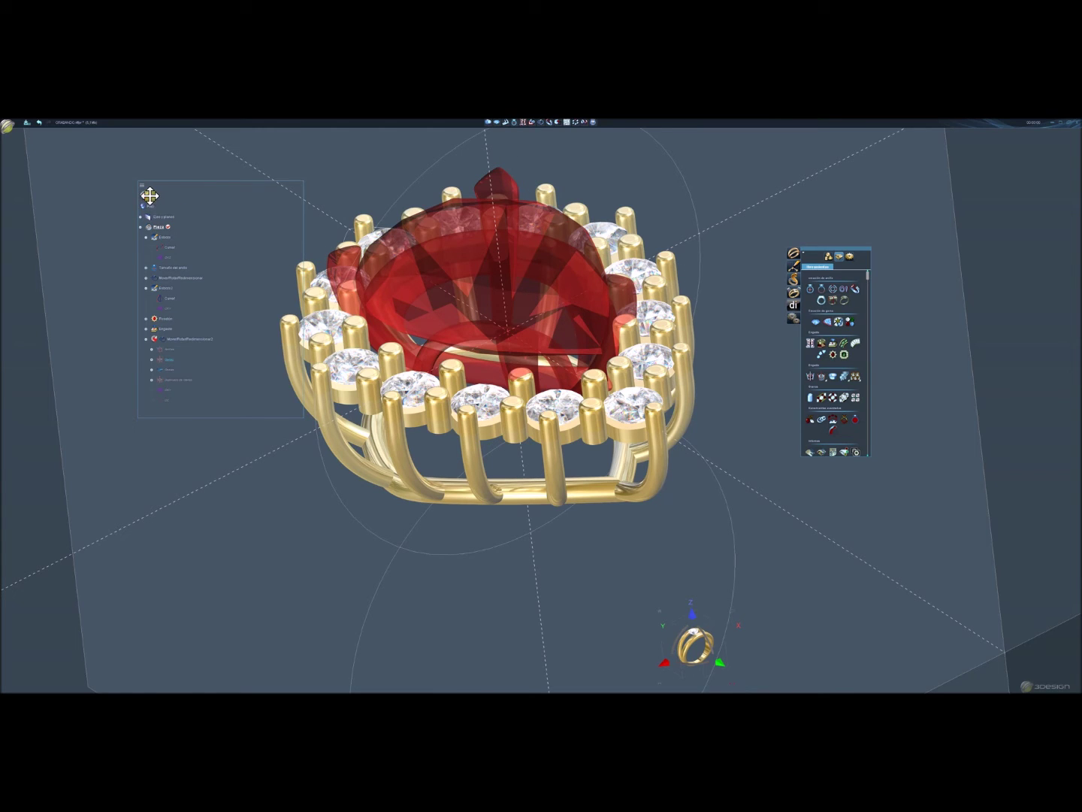
# Rebuild, then add a pointed claw at the pear stone's lower edge via the claw duplication item.
pyautogui.click(147, 203)
pyautogui.moveTo(495, 475)
pyautogui.mouseDown(button='middle')
pyautogui.moveTo(440, 401)
pyautogui.moveTo(697, 395)
pyautogui.moveTo(720, 563)
pyautogui.moveTo(643, 471)
pyautogui.moveTo(561, 521)
pyautogui.moveTo(226, 373)
pyautogui.moveTo(175, 362)
pyautogui.mouseUp(button='middle')
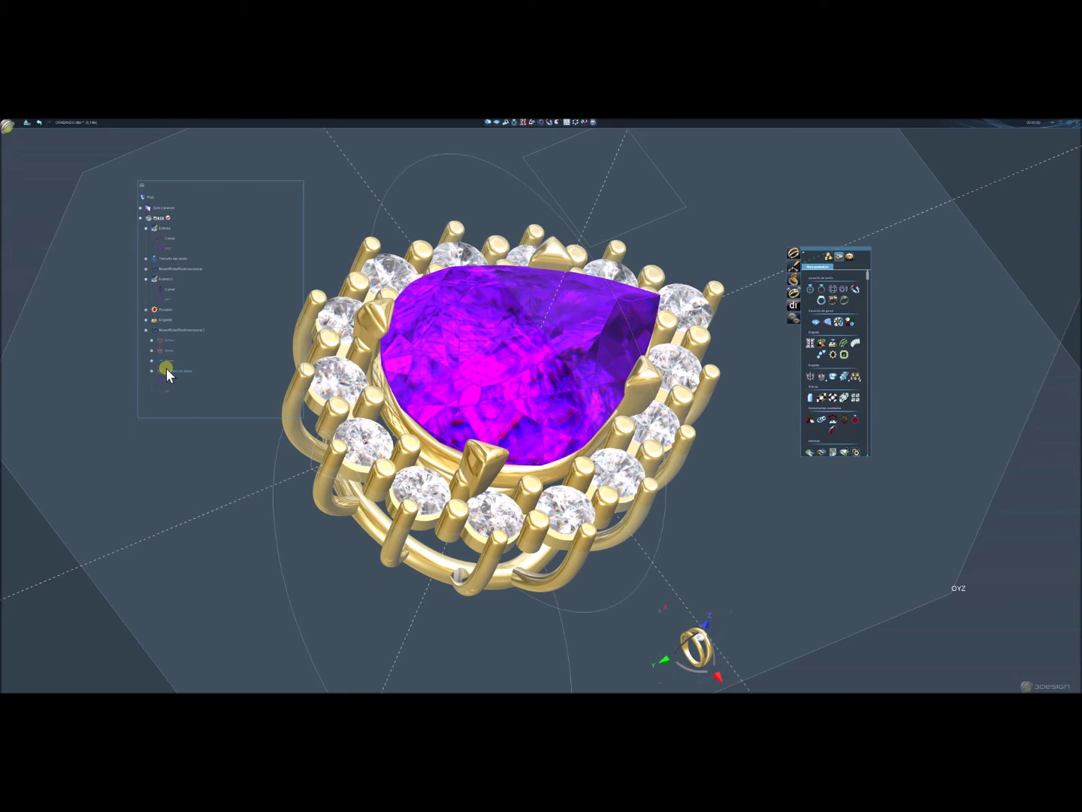
pyautogui.doubleClick(213, 362)
pyautogui.click(246, 337)
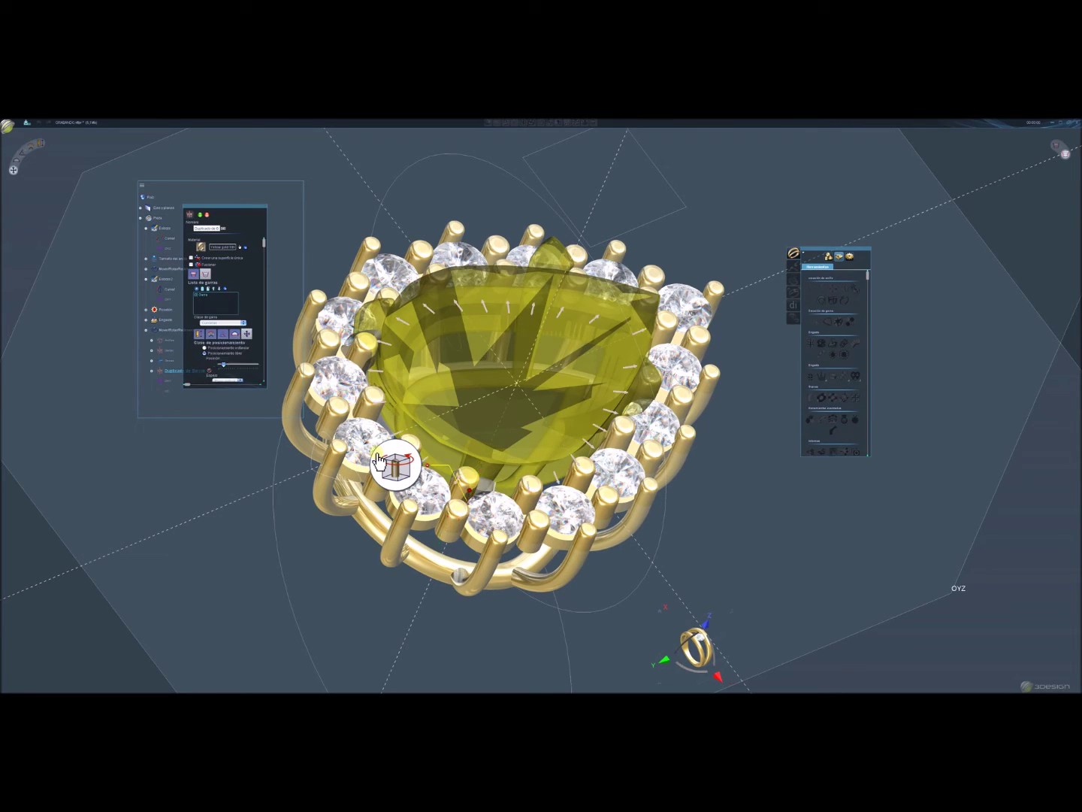
pyautogui.click(498, 499)
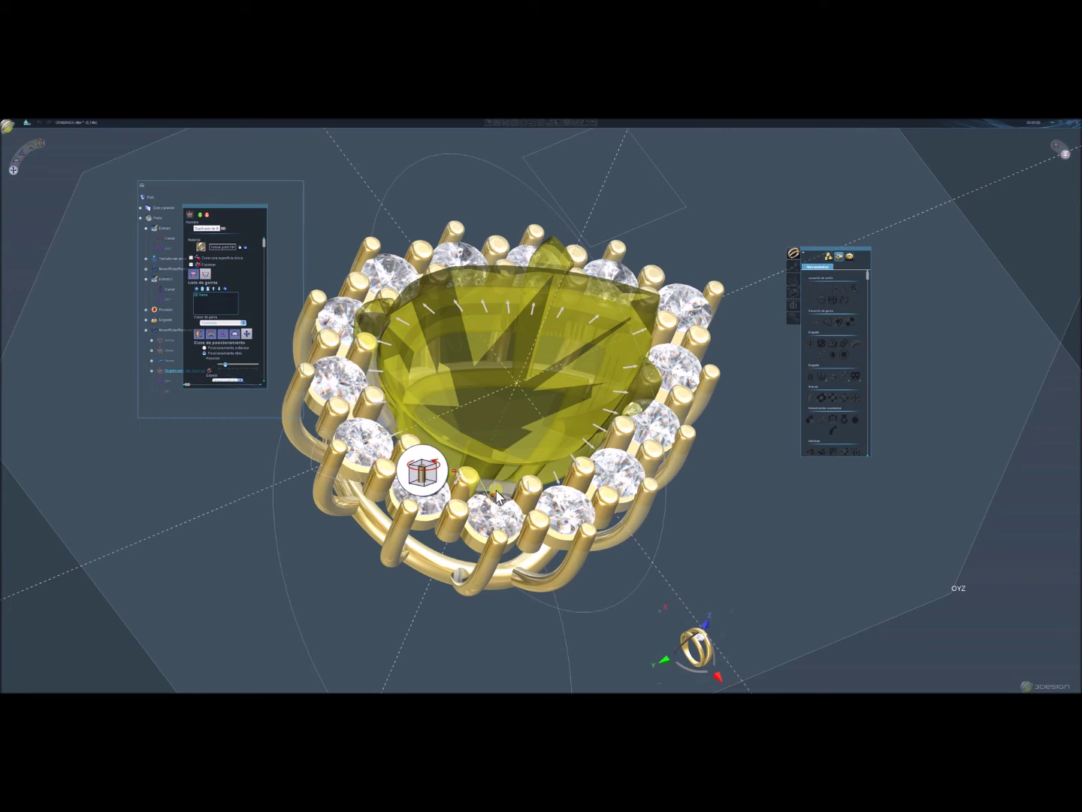
pyautogui.moveTo(497, 498)
pyautogui.mouseDown(button='middle')
pyautogui.moveTo(410, 635)
pyautogui.moveTo(369, 647)
pyautogui.moveTo(388, 640)
pyautogui.mouseUp(button='middle')
pyautogui.rightClick(400, 630)
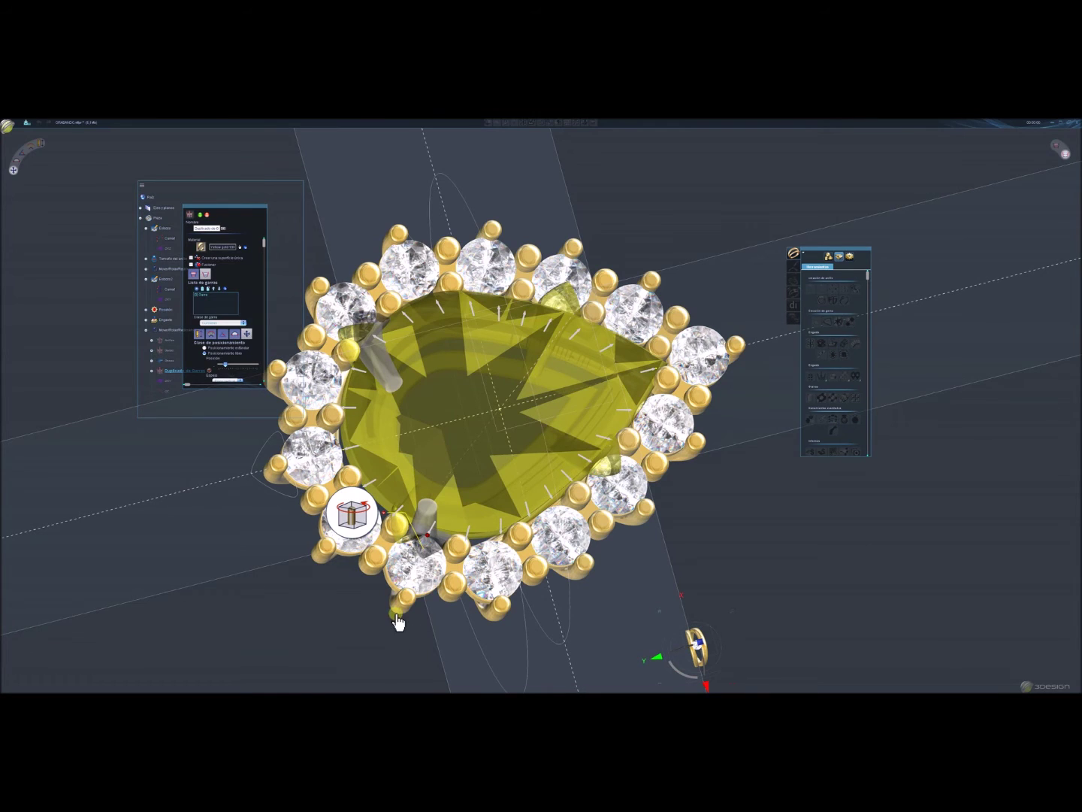
pyautogui.click(167, 218)
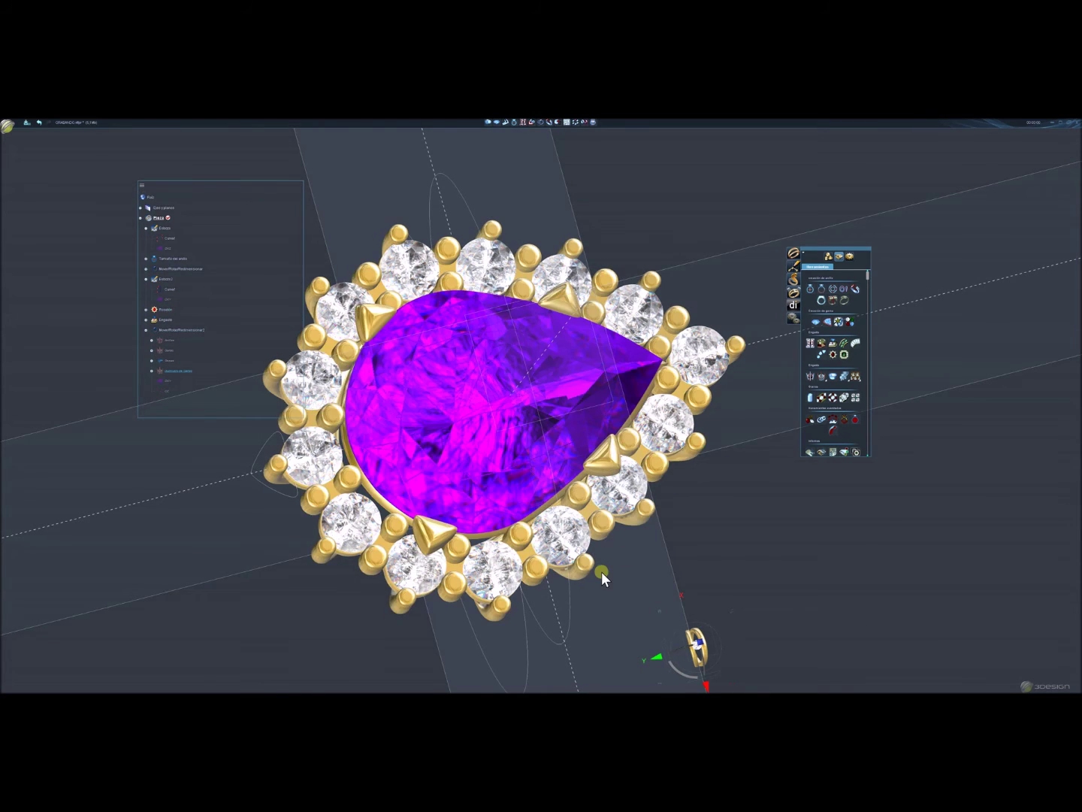
pyautogui.moveTo(602, 572)
pyautogui.mouseDown(button='middle')
pyautogui.moveTo(493, 429)
pyautogui.moveTo(488, 407)
pyautogui.mouseUp(button='middle')
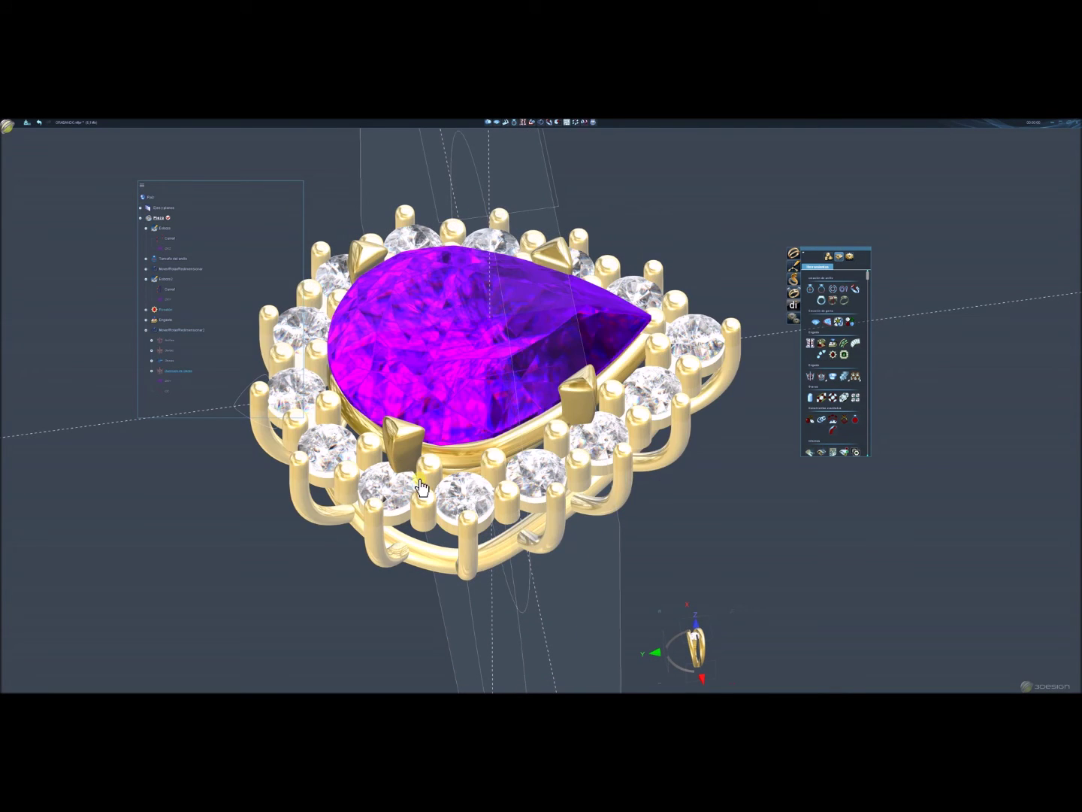
pyautogui.click(434, 451)
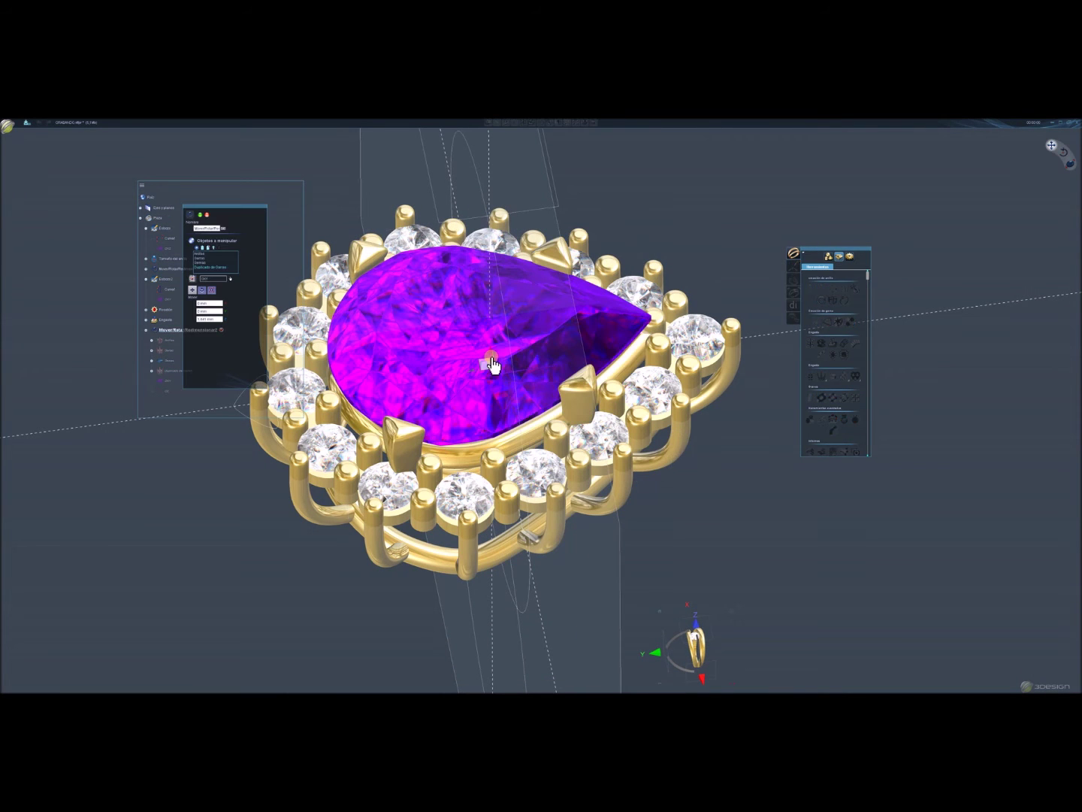
# Drag the pear stone's move handle upward in side view and confirm with the green check.
pyautogui.moveTo(520, 360)
pyautogui.mouseDown(button='middle')
pyautogui.moveTo(546, 299)
pyautogui.moveTo(510, 311)
pyautogui.moveTo(490, 268)
pyautogui.moveTo(508, 326)
pyautogui.mouseUp(button='middle')
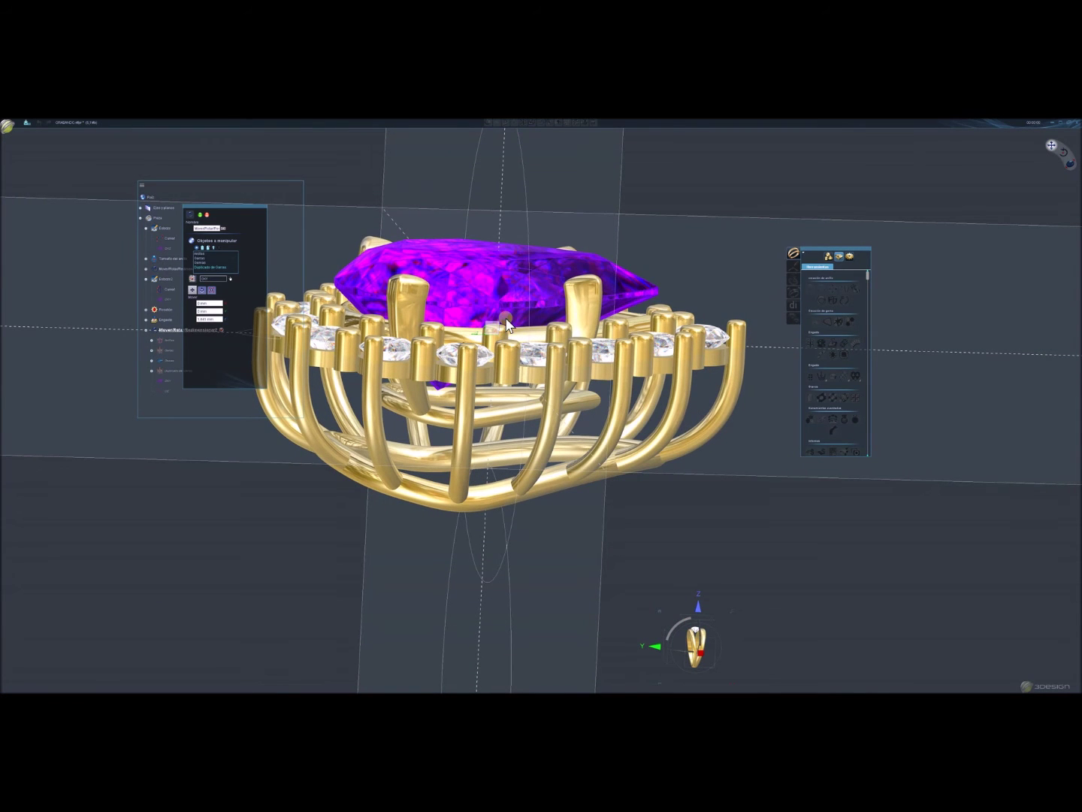
pyautogui.moveTo(499, 308); pyautogui.dragTo(499, 294)
pyautogui.moveTo(500, 301)
pyautogui.mouseDown(button='middle')
pyautogui.moveTo(395, 578)
pyautogui.moveTo(369, 615)
pyautogui.moveTo(361, 605)
pyautogui.moveTo(584, 546)
pyautogui.moveTo(492, 594)
pyautogui.moveTo(442, 610)
pyautogui.moveTo(453, 578)
pyautogui.moveTo(538, 550)
pyautogui.moveTo(530, 533)
pyautogui.moveTo(586, 517)
pyautogui.mouseUp(button='middle')
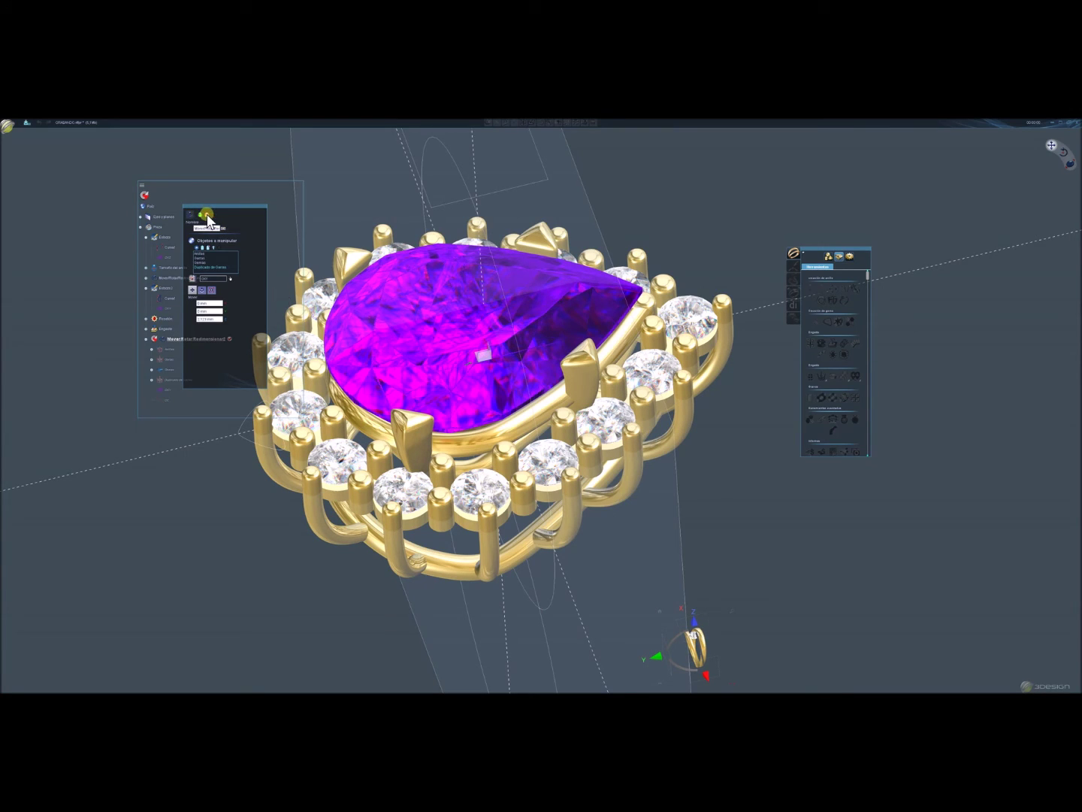
pyautogui.click(207, 216)
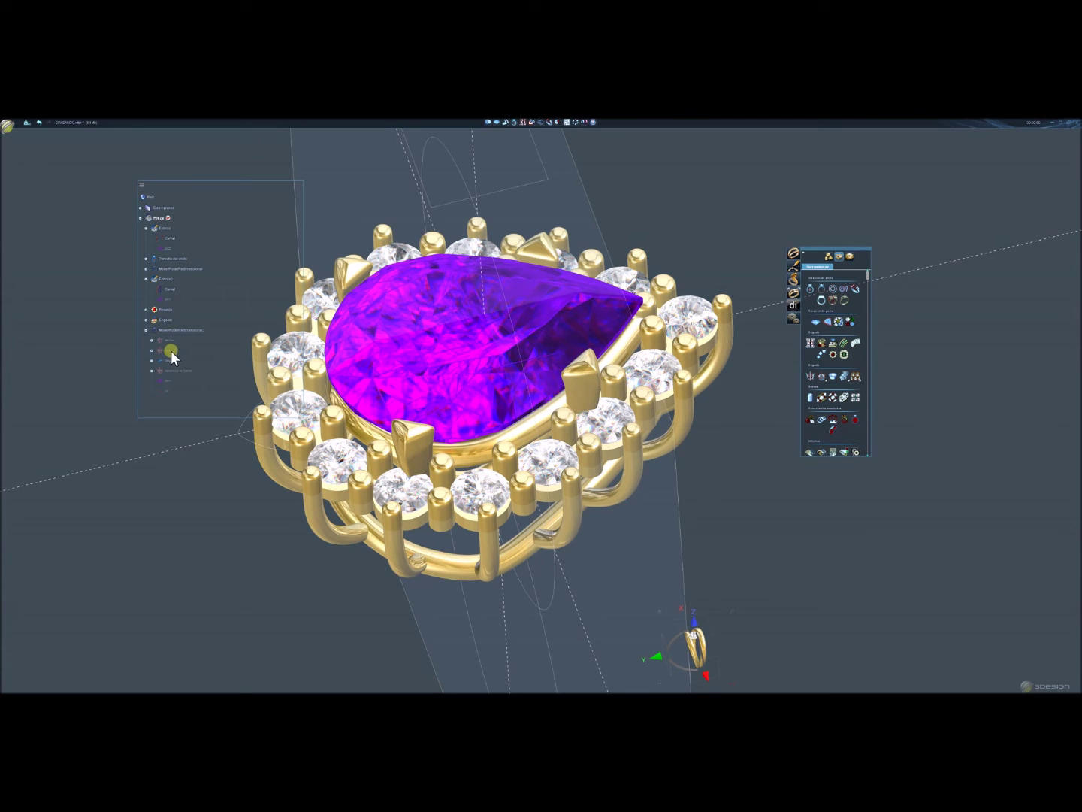
# Slide the claw further down the pear edge with the Posición slider and rebuild the ring.
pyautogui.click(727, 571)
pyautogui.moveTo(640, 572); pyautogui.dragTo(343, 496, button='middle')
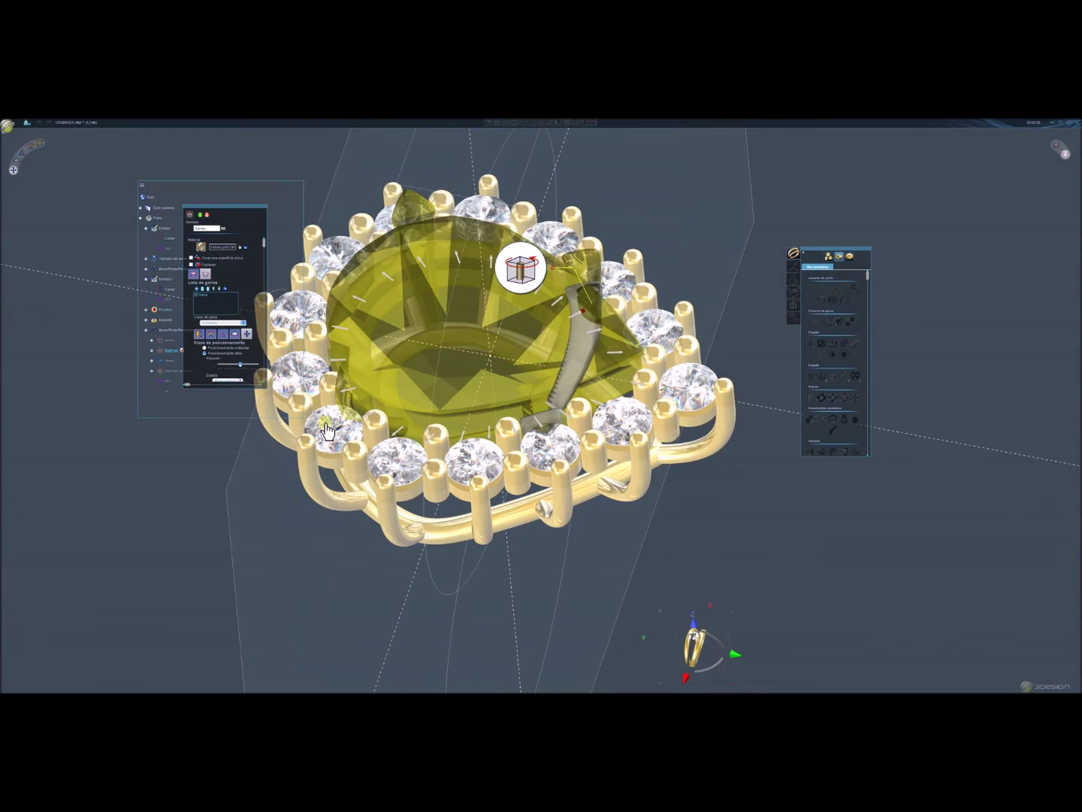
pyautogui.click(239, 376)
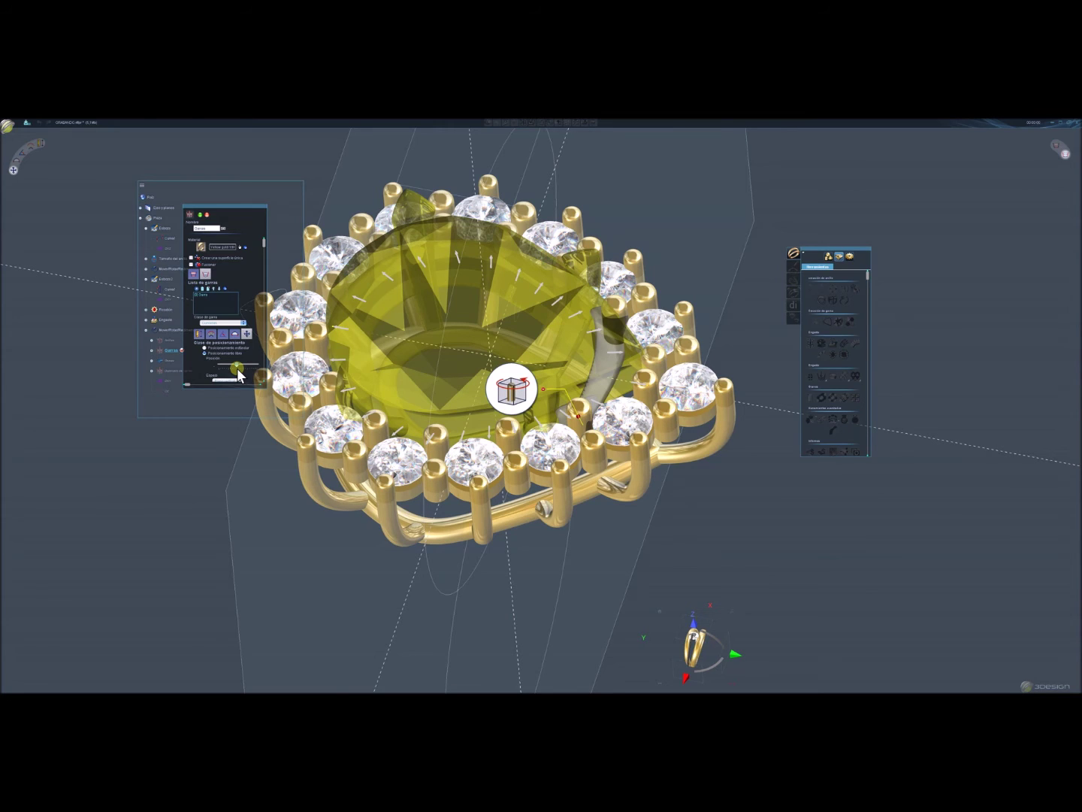
pyautogui.press('Return')
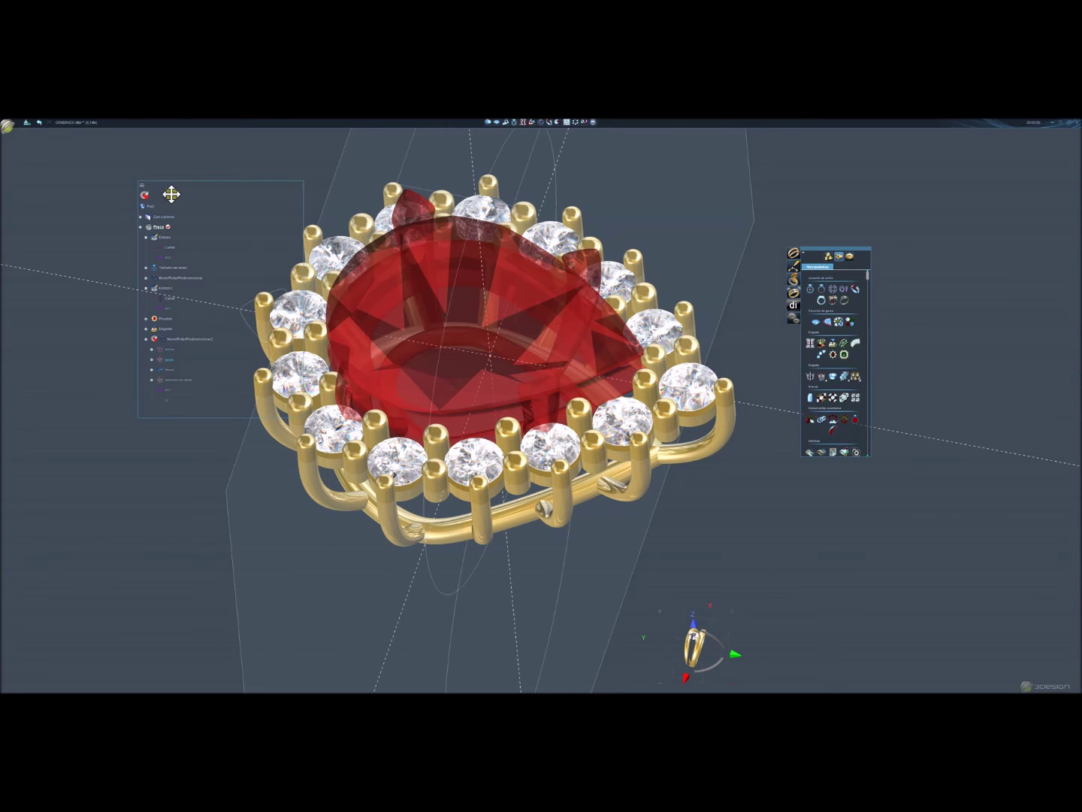
pyautogui.click(145, 199)
pyautogui.moveTo(676, 527)
pyautogui.mouseDown(button='middle')
pyautogui.moveTo(396, 568)
pyautogui.moveTo(316, 562)
pyautogui.moveTo(387, 532)
pyautogui.moveTo(383, 484)
pyautogui.moveTo(631, 495)
pyautogui.moveTo(702, 606)
pyautogui.moveTo(741, 603)
pyautogui.moveTo(757, 595)
pyautogui.moveTo(748, 462)
pyautogui.moveTo(766, 448)
pyautogui.mouseUp(button='middle')
pyautogui.moveTo(453, 527)
pyautogui.mouseDown(button='middle')
pyautogui.moveTo(531, 518)
pyautogui.moveTo(649, 534)
pyautogui.moveTo(647, 578)
pyautogui.moveTo(674, 556)
pyautogui.moveTo(420, 457)
pyautogui.mouseUp(button='middle')
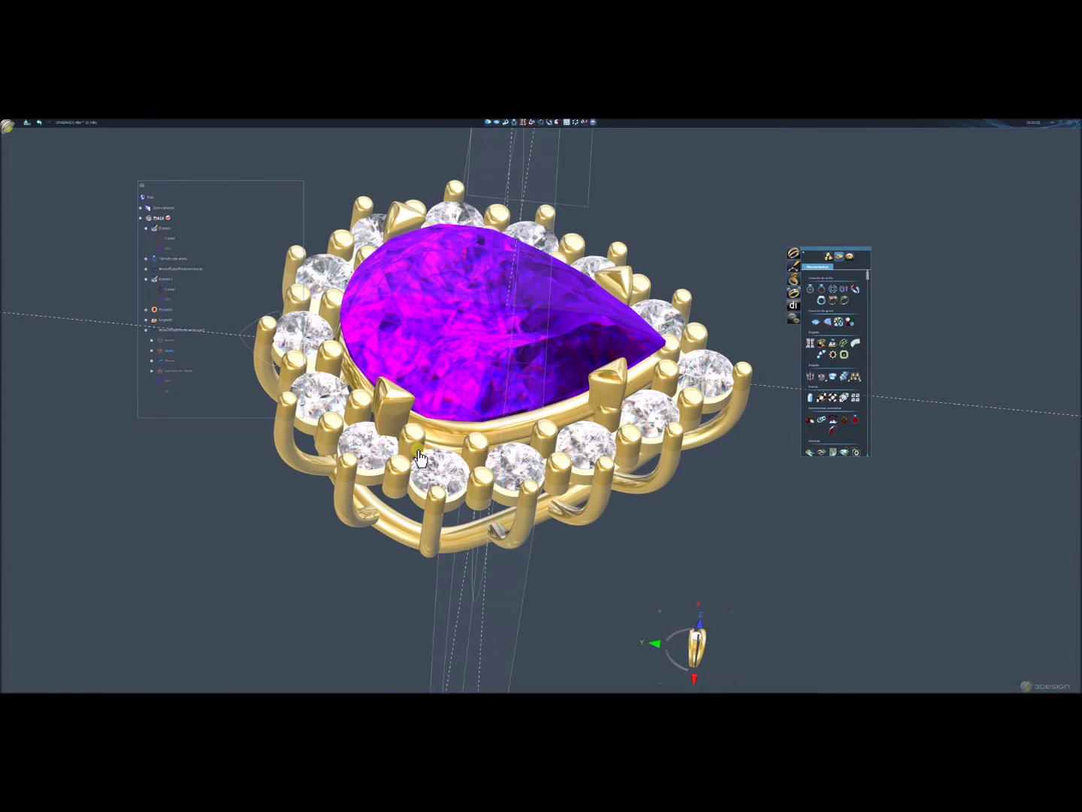
# Adjust another claw's Posición along the pear rim, apply it, and recalculate MoverRotarRedimensionar2.
pyautogui.doubleClick(183, 371)
pyautogui.moveTo(403, 533)
pyautogui.mouseDown(button='middle')
pyautogui.moveTo(551, 544)
pyautogui.moveTo(412, 476)
pyautogui.mouseUp(button='middle')
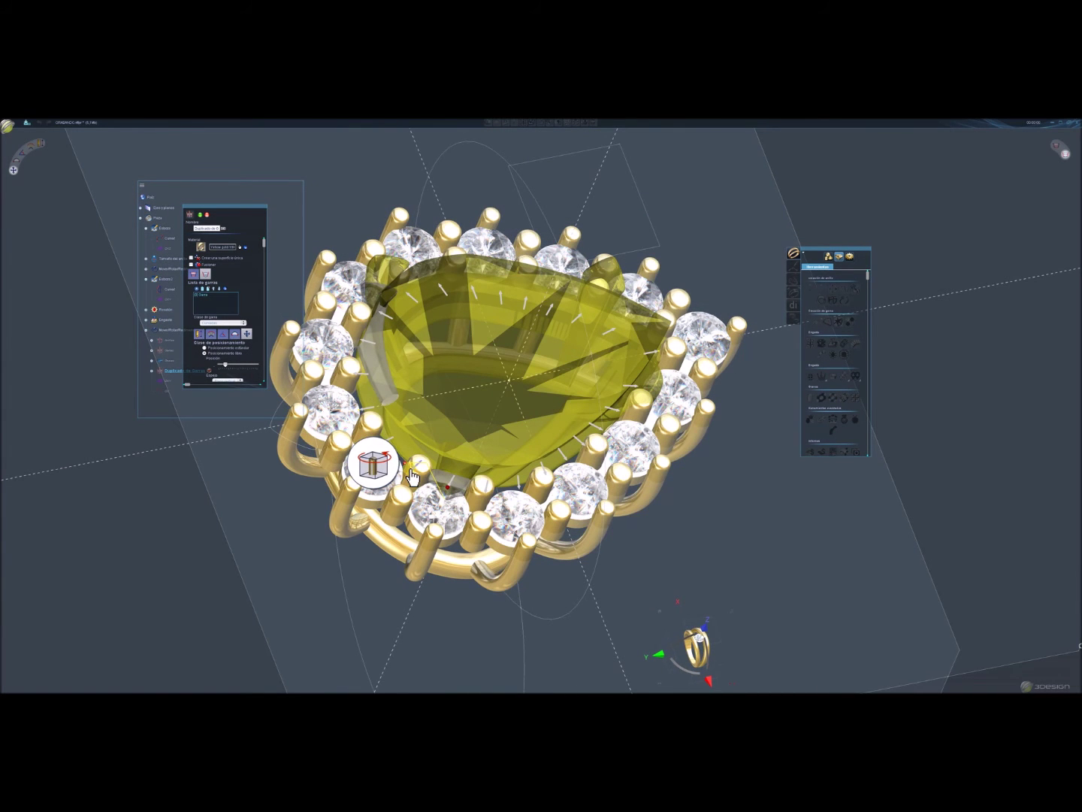
pyautogui.moveTo(412, 477); pyautogui.dragTo(390, 507)
pyautogui.click(220, 364)
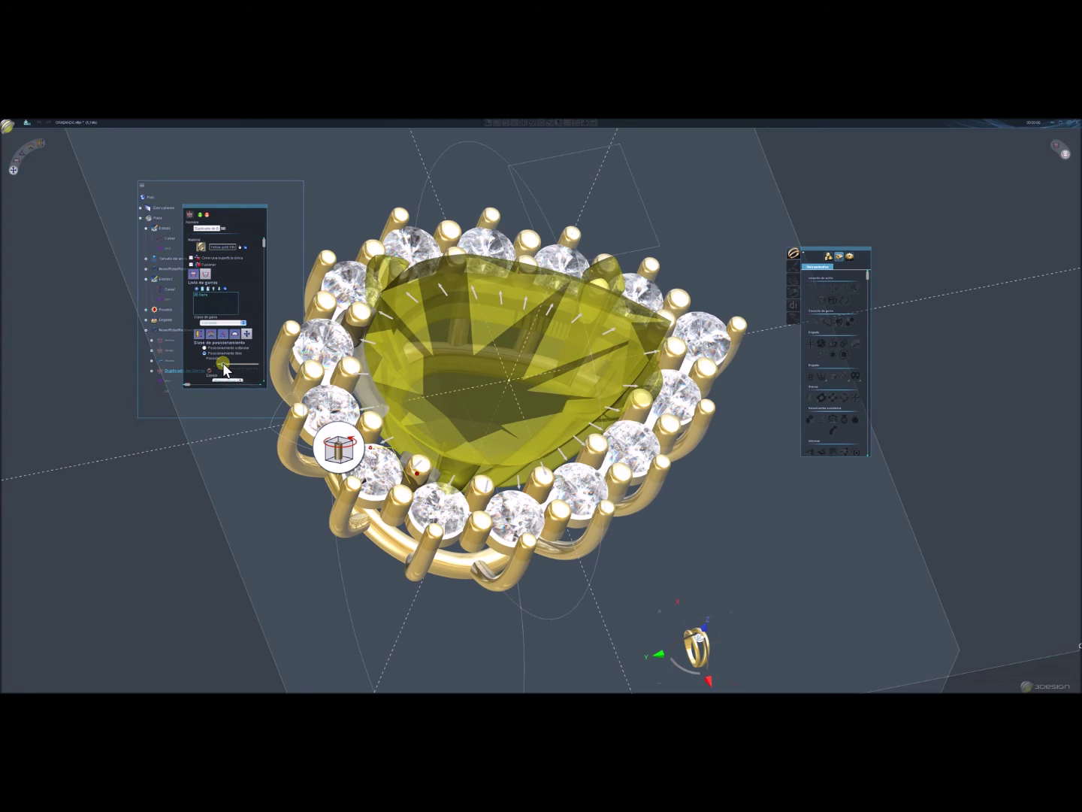
pyautogui.click(199, 213)
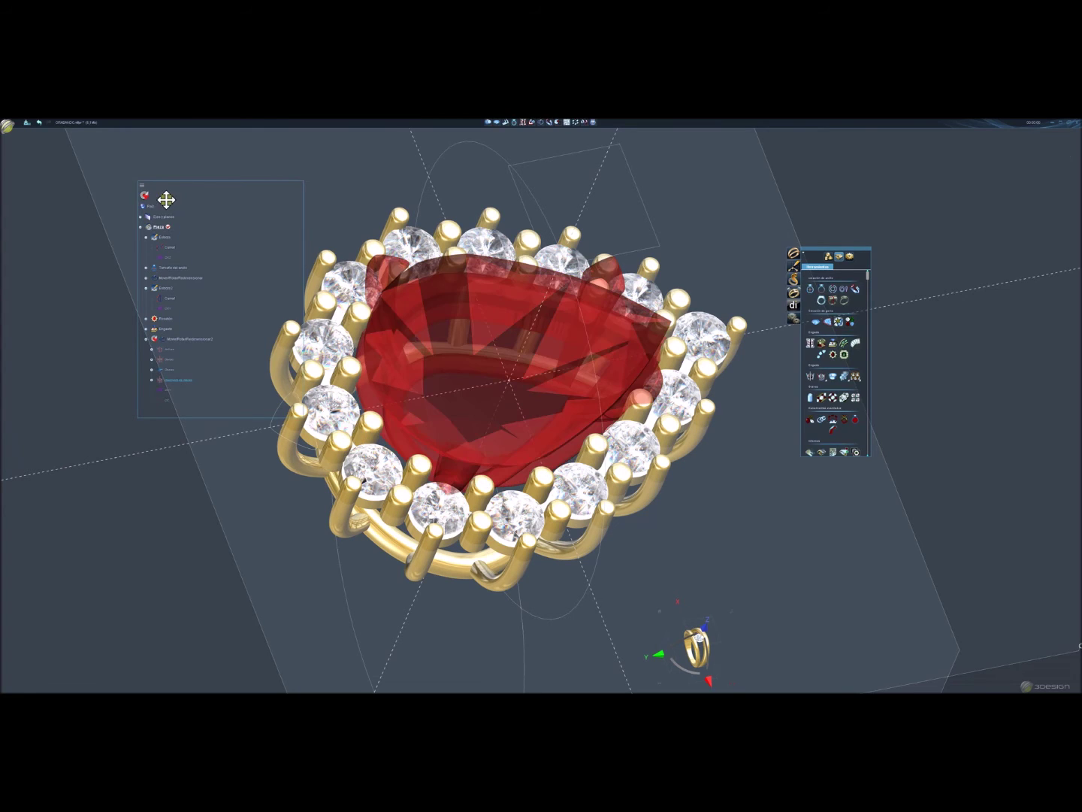
pyautogui.click(147, 197)
pyautogui.moveTo(632, 507)
pyautogui.mouseDown(button='middle')
pyautogui.moveTo(217, 476)
pyautogui.moveTo(168, 461)
pyautogui.moveTo(301, 432)
pyautogui.moveTo(427, 446)
pyautogui.moveTo(475, 410)
pyautogui.mouseUp(button='middle')
pyautogui.click(477, 410)
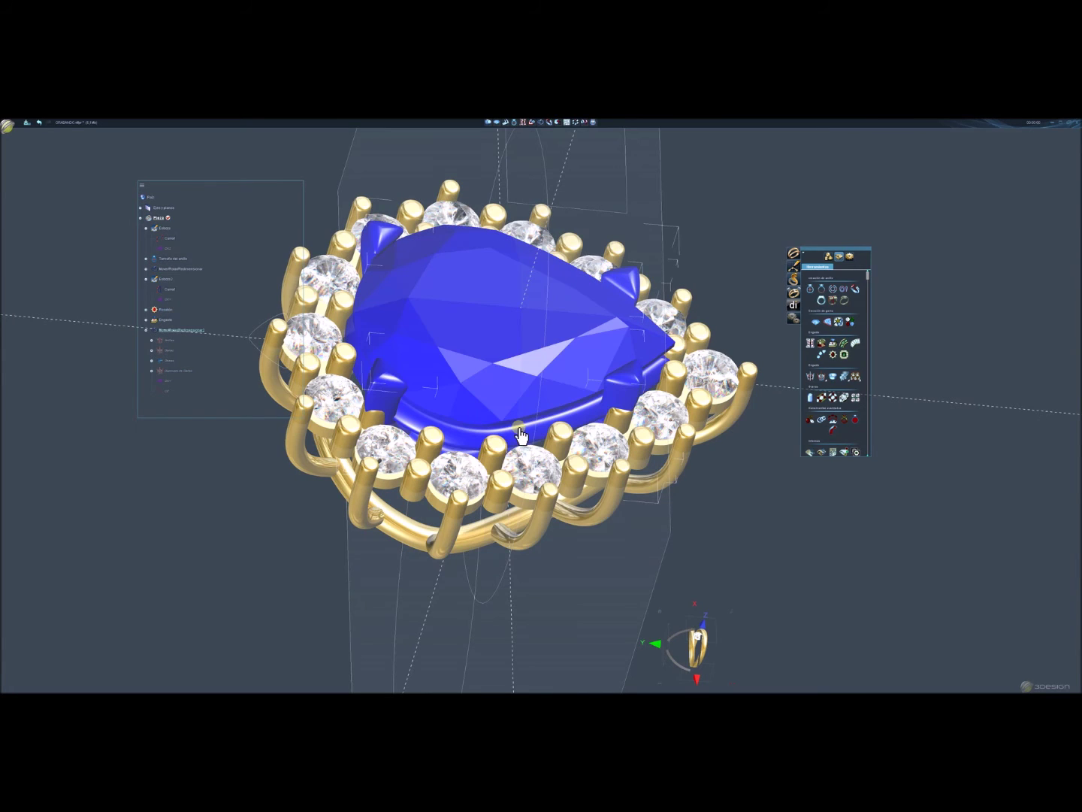
# Lower the purple centre gem slightly with the move handle and validate the Mover/Rotar tool.
pyautogui.moveTo(560, 443)
pyautogui.mouseDown(button='middle')
pyautogui.moveTo(499, 332)
pyautogui.moveTo(392, 296)
pyautogui.mouseUp(button='middle')
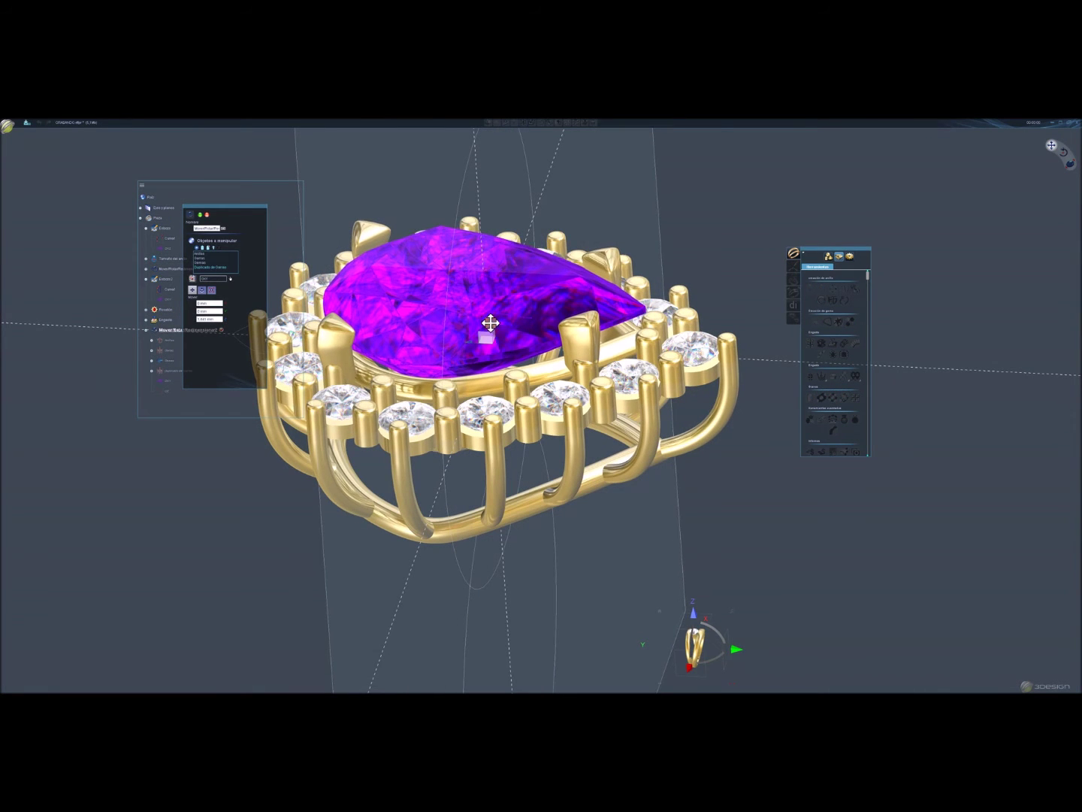
pyautogui.moveTo(491, 327); pyautogui.dragTo(490, 334)
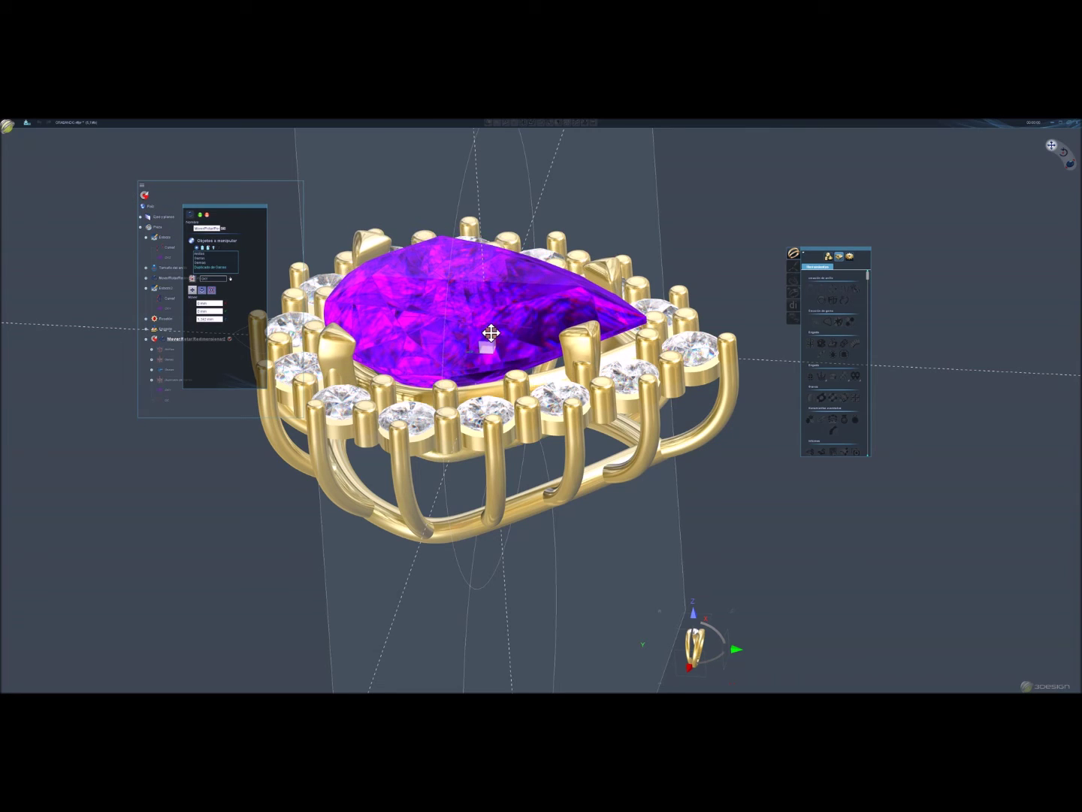
pyautogui.moveTo(490, 334); pyautogui.dragTo(491, 340)
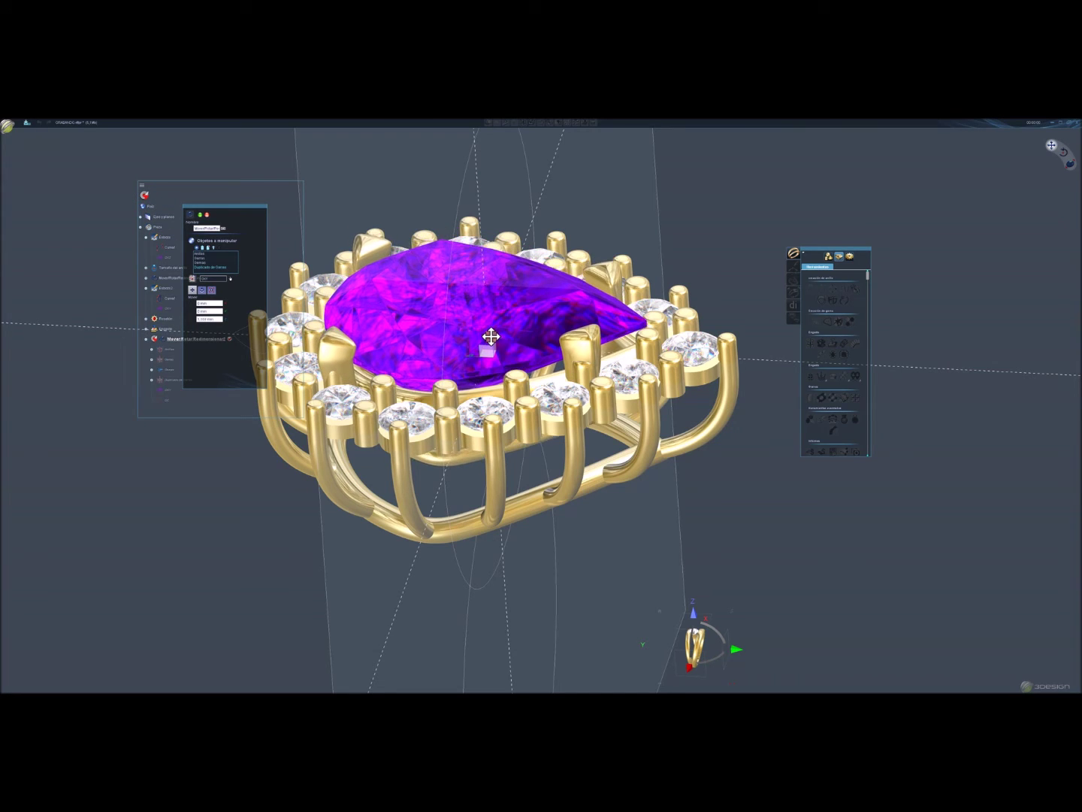
pyautogui.moveTo(647, 499)
pyautogui.mouseDown(button='middle')
pyautogui.moveTo(423, 628)
pyautogui.moveTo(307, 628)
pyautogui.moveTo(143, 585)
pyautogui.moveTo(551, 579)
pyautogui.moveTo(453, 562)
pyautogui.moveTo(448, 500)
pyautogui.moveTo(724, 439)
pyautogui.moveTo(774, 387)
pyautogui.moveTo(704, 379)
pyautogui.mouseUp(button='middle')
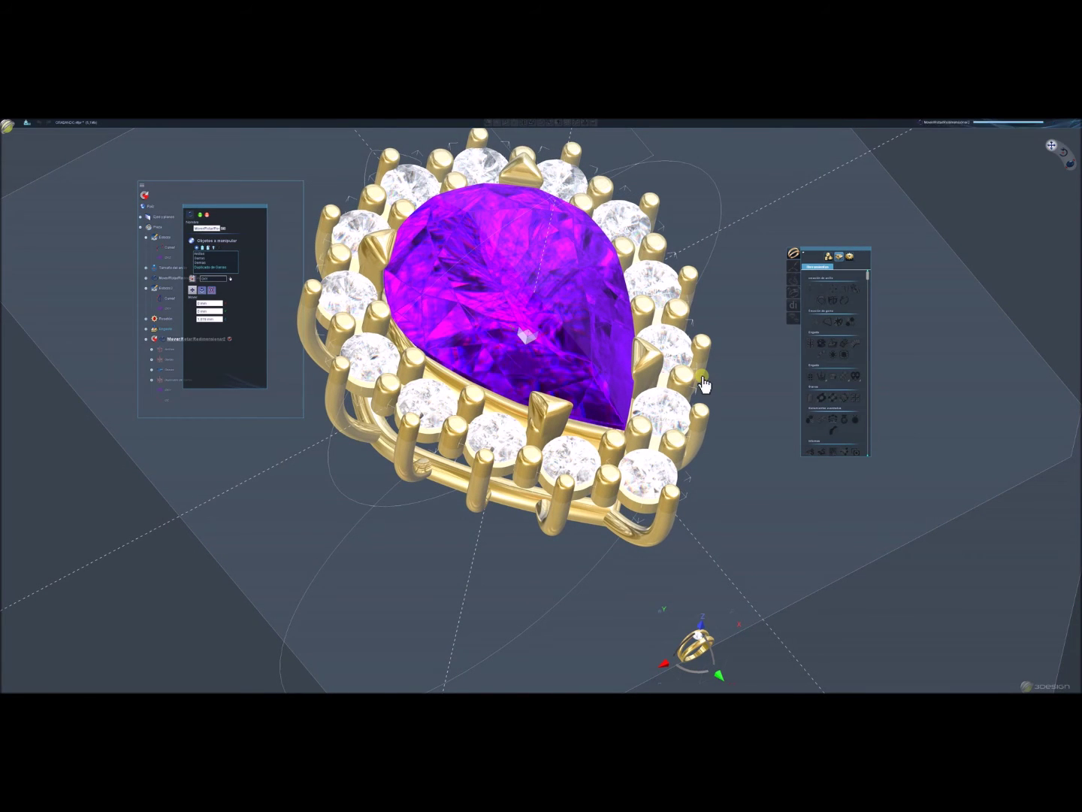
pyautogui.press('Return')
pyautogui.scroll(-3, 609, 536)
pyautogui.moveTo(536, 412)
pyautogui.mouseDown(button='middle')
pyautogui.moveTo(521, 192)
pyautogui.moveTo(330, 309)
pyautogui.moveTo(348, 354)
pyautogui.moveTo(791, 400)
pyautogui.mouseUp(button='middle')
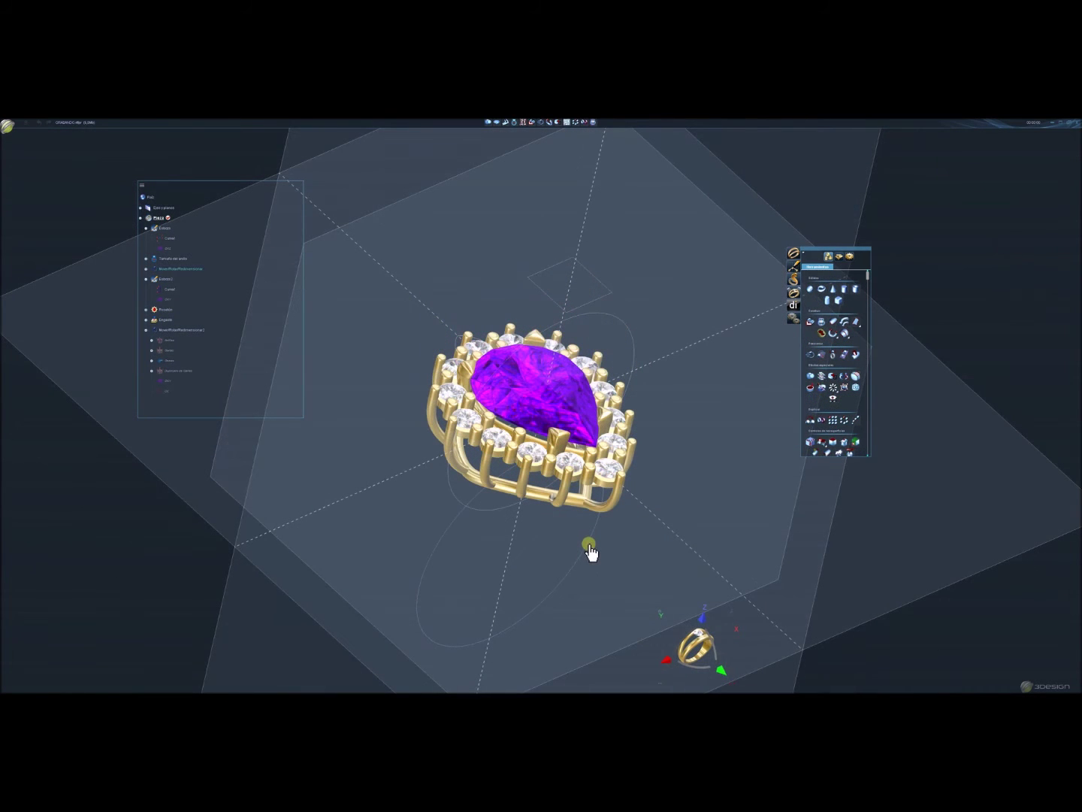
# Select the whole ring and move it onto the upper plane as the Plano final.
pyautogui.rightClick(590, 545)
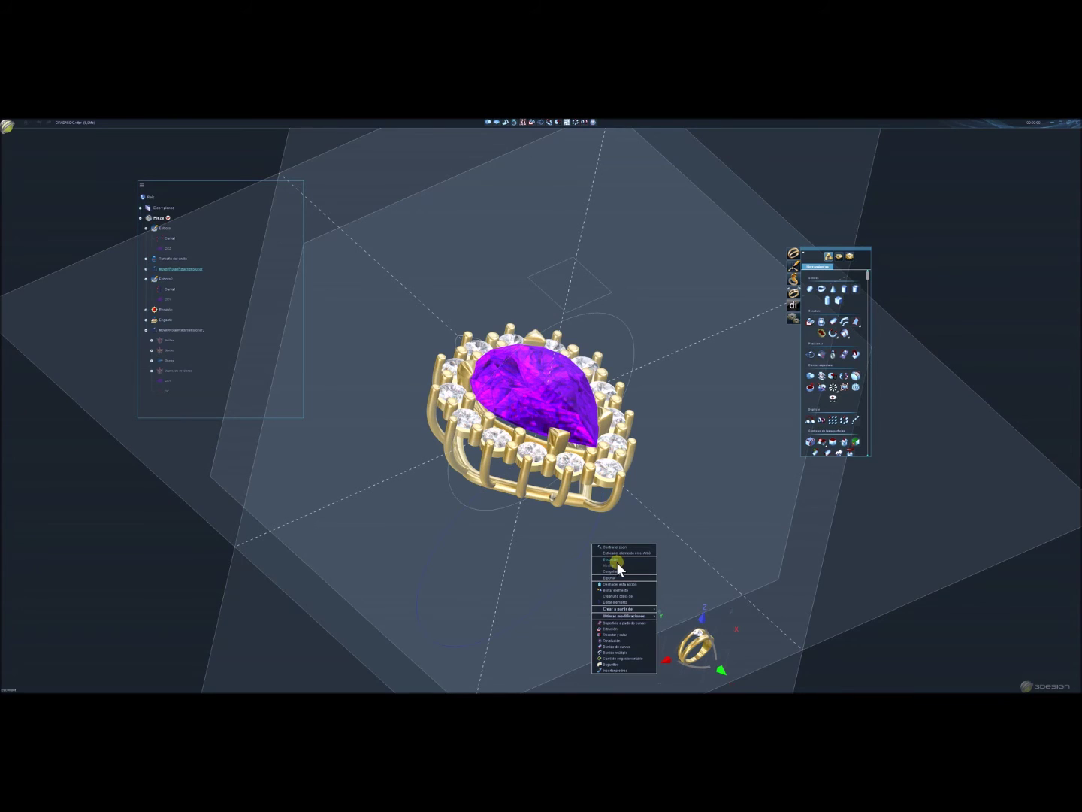
pyautogui.click(615, 568)
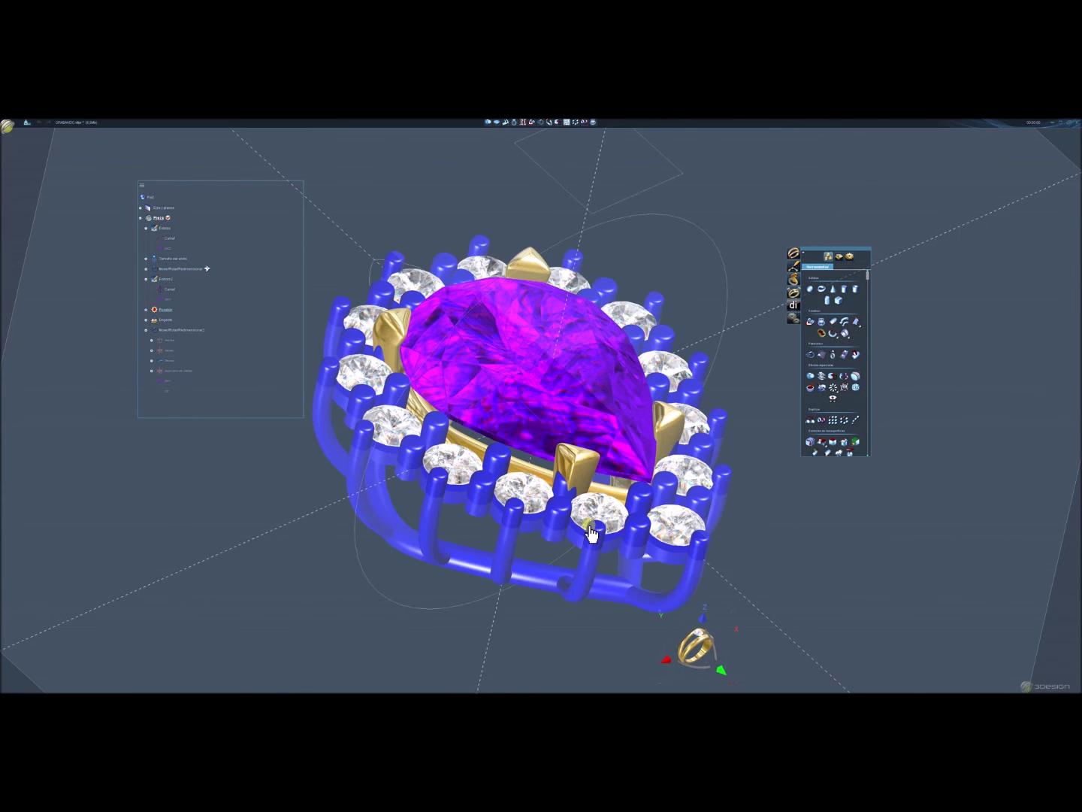
pyautogui.click(592, 505)
pyautogui.click(569, 387)
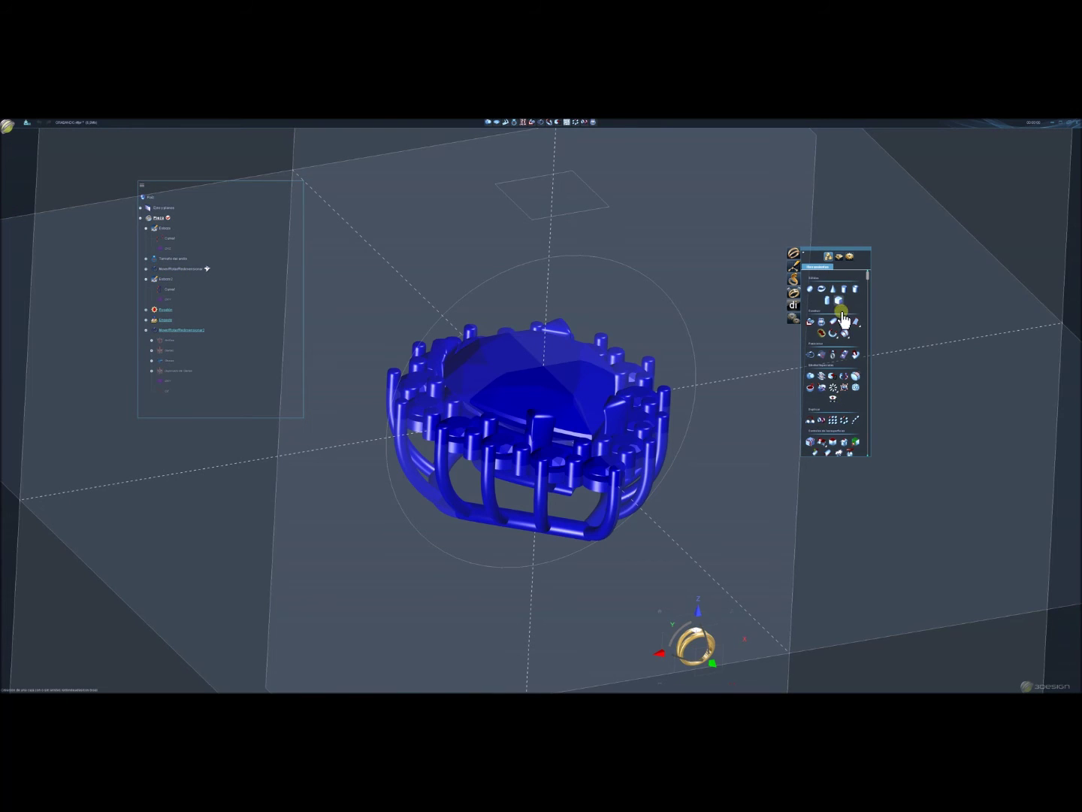
pyautogui.click(842, 356)
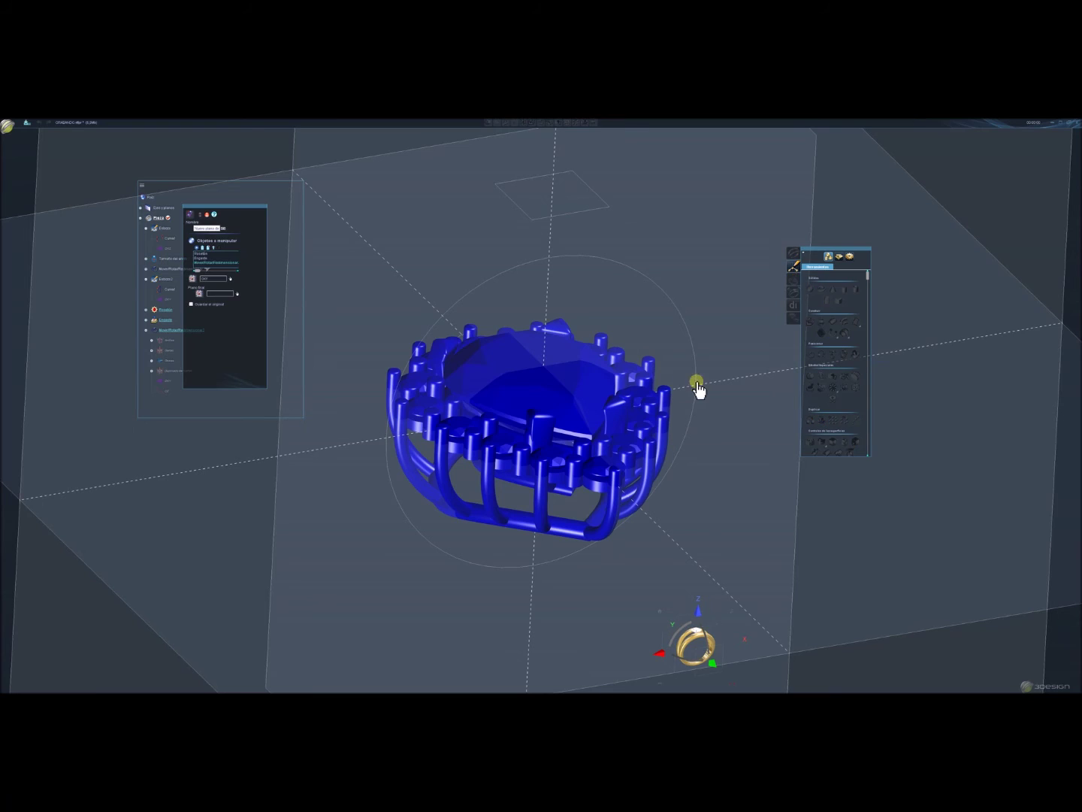
pyautogui.click(239, 295)
pyautogui.click(531, 220)
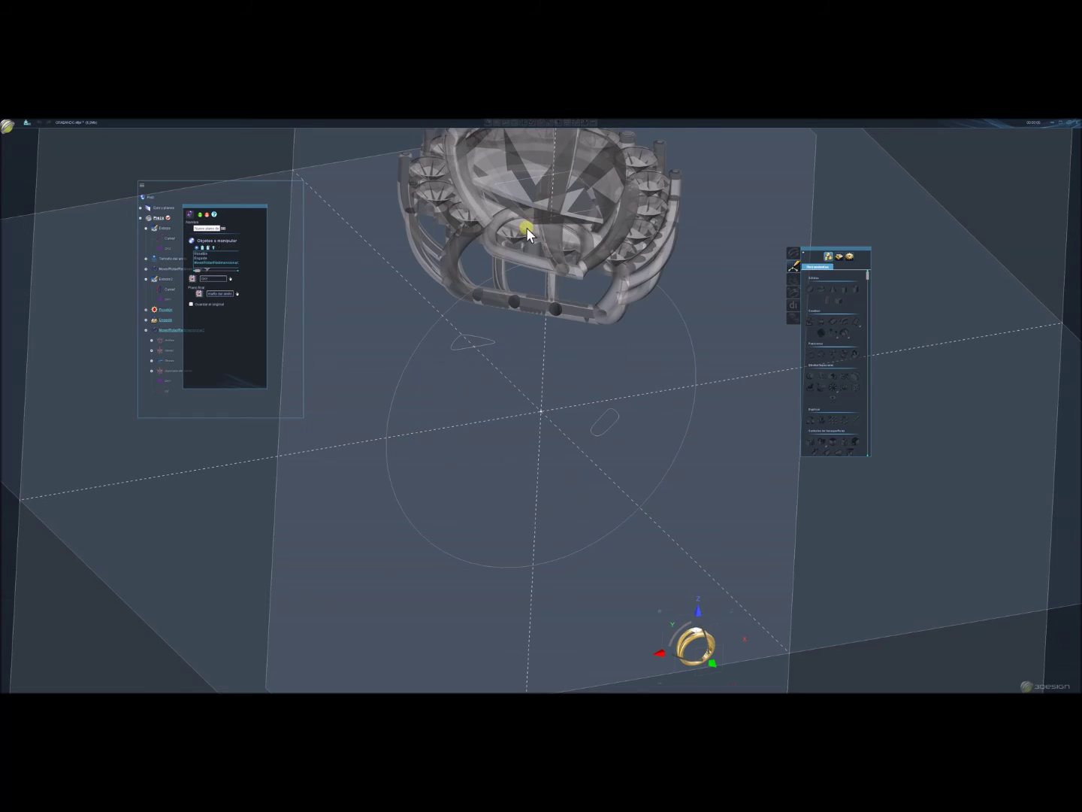
pyautogui.click(708, 668)
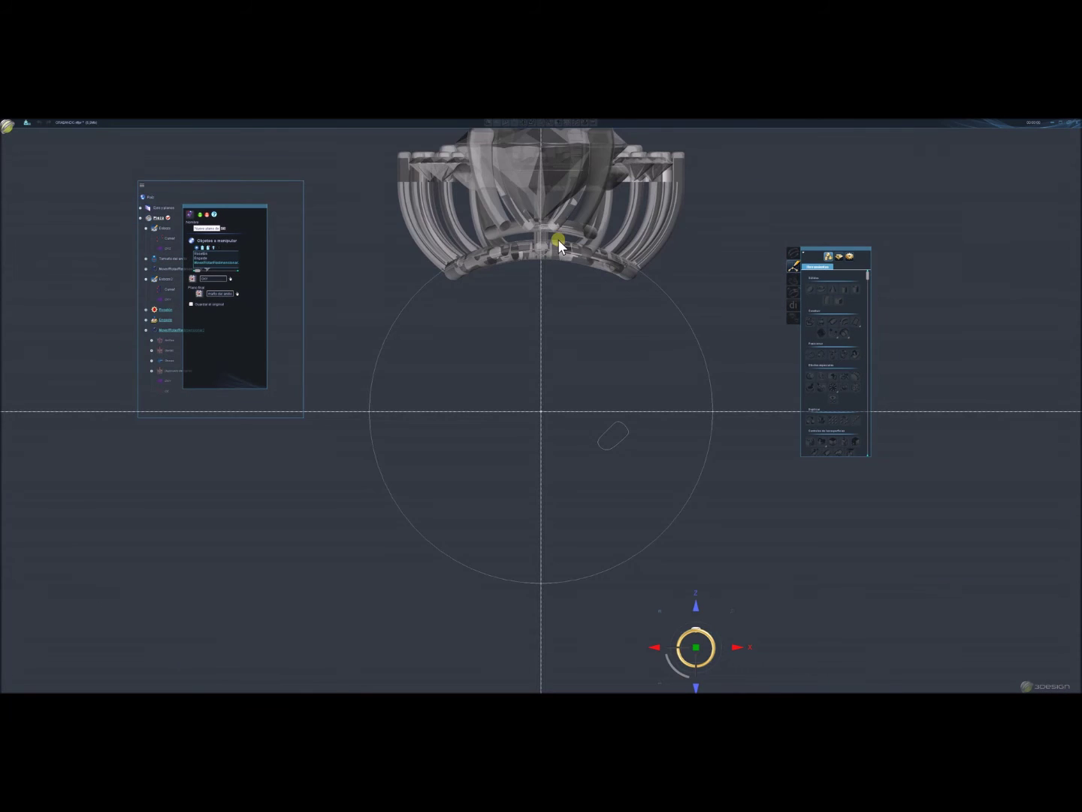
pyautogui.scroll(3, 560, 271)
pyautogui.scroll(3, 575, 320)
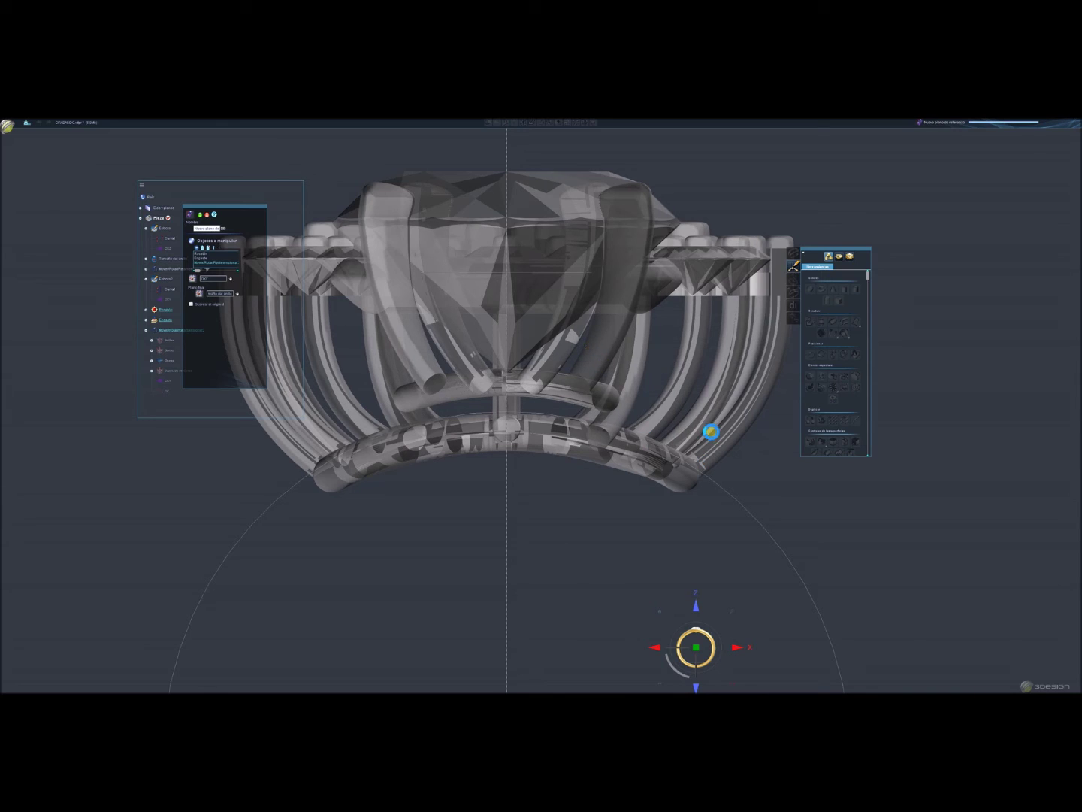
pyautogui.click(729, 445)
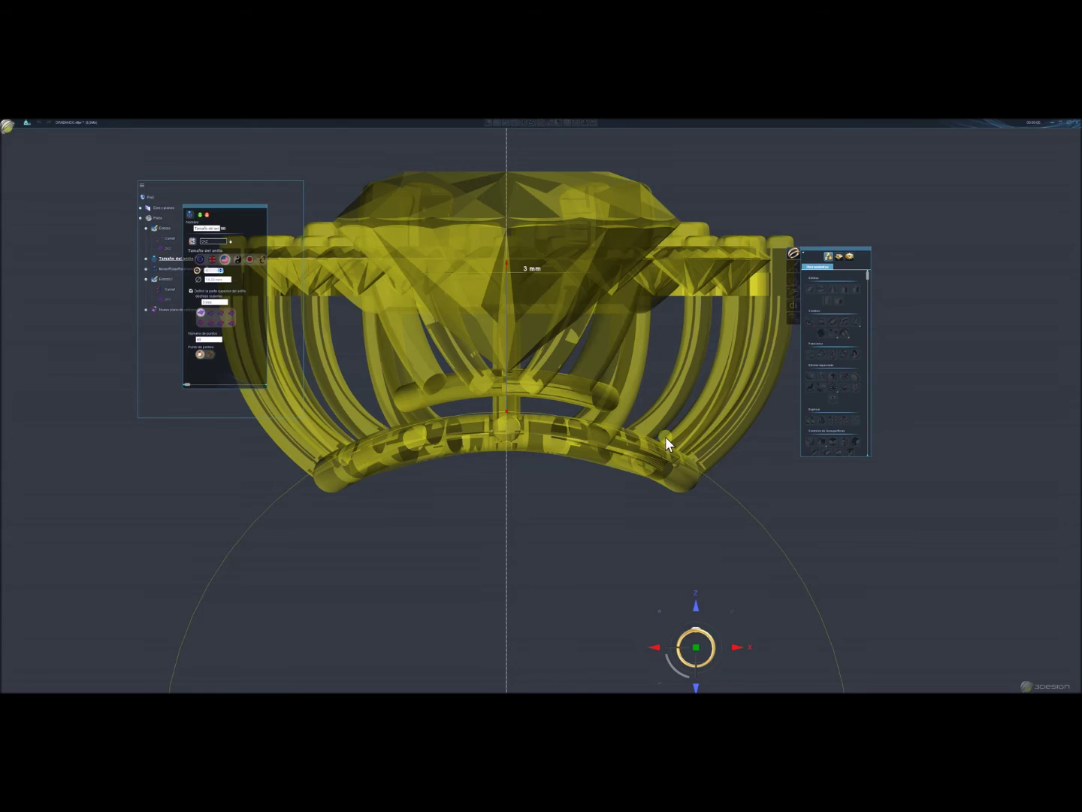
# Set the ring size top part to 3.5 mm and confirm the Tamaño del anillo settings.
pyautogui.moveTo(709, 477); pyautogui.dragTo(571, 496, button='middle')
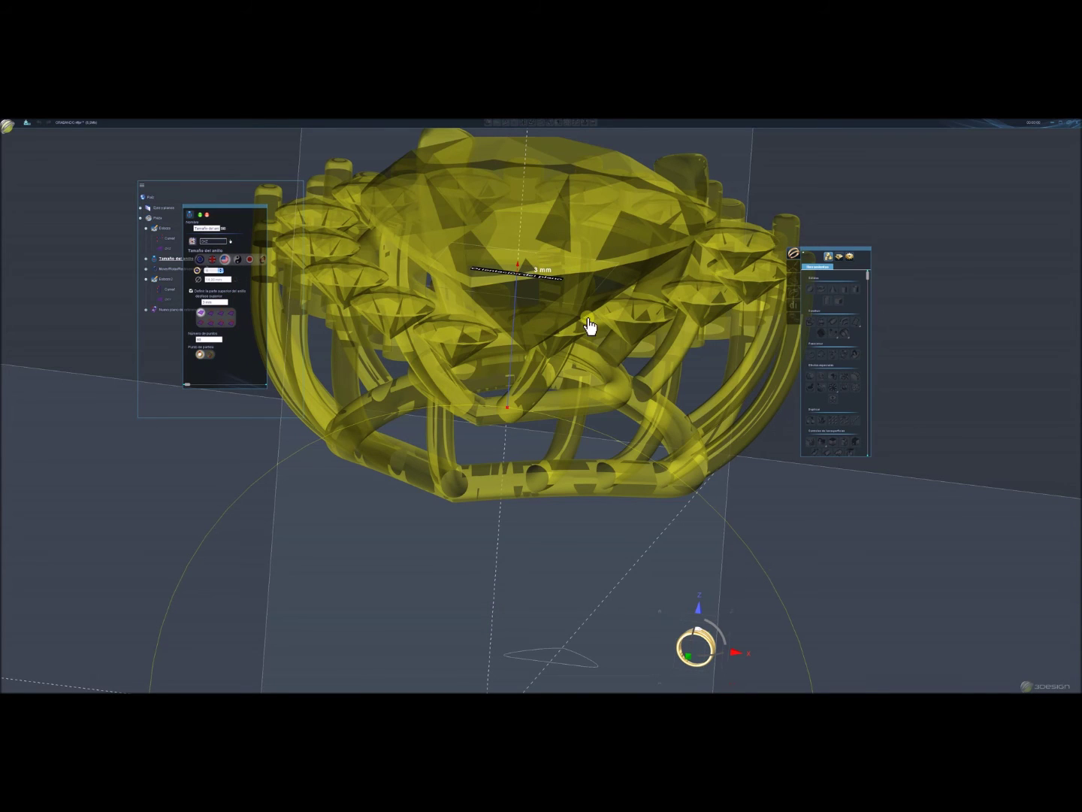
pyautogui.click(694, 648)
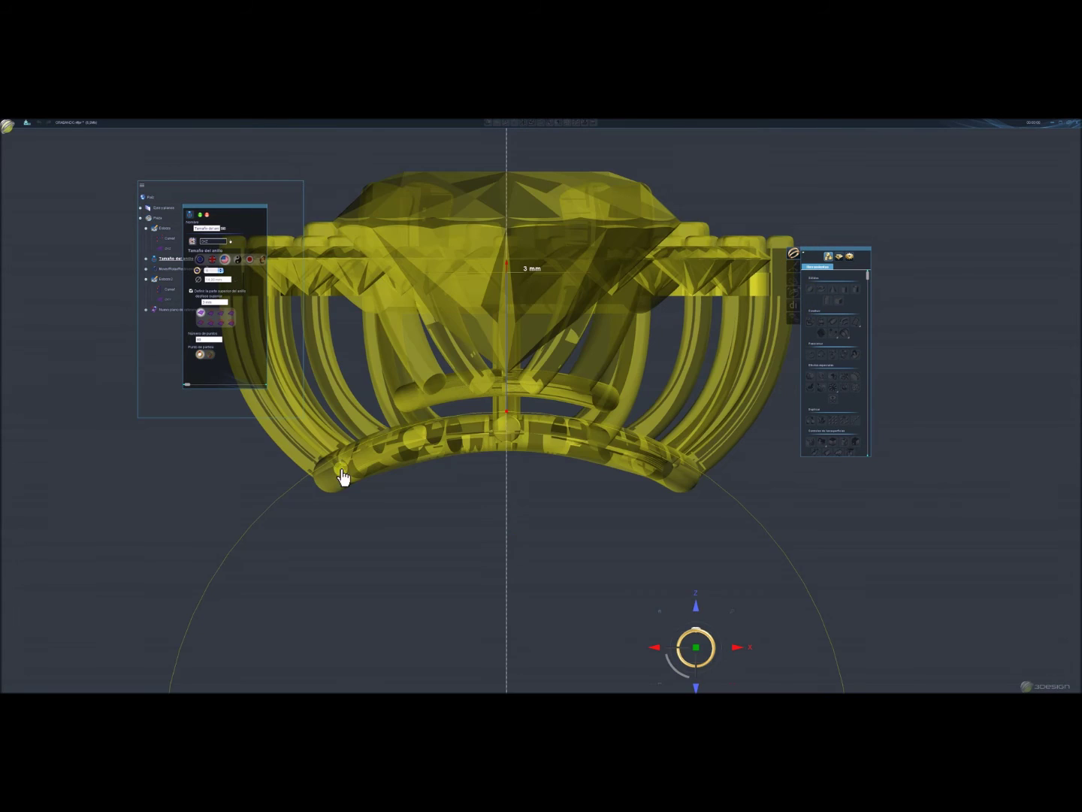
pyautogui.write('3.5')
pyautogui.click(213, 228)
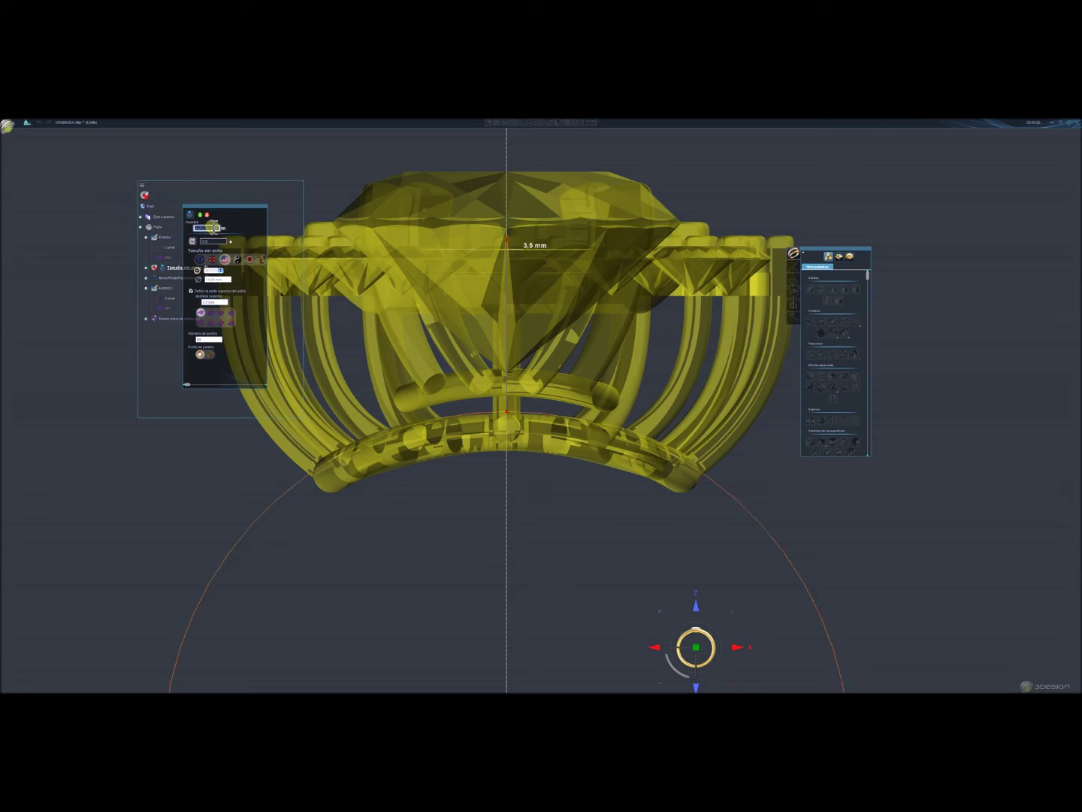
pyautogui.click(200, 214)
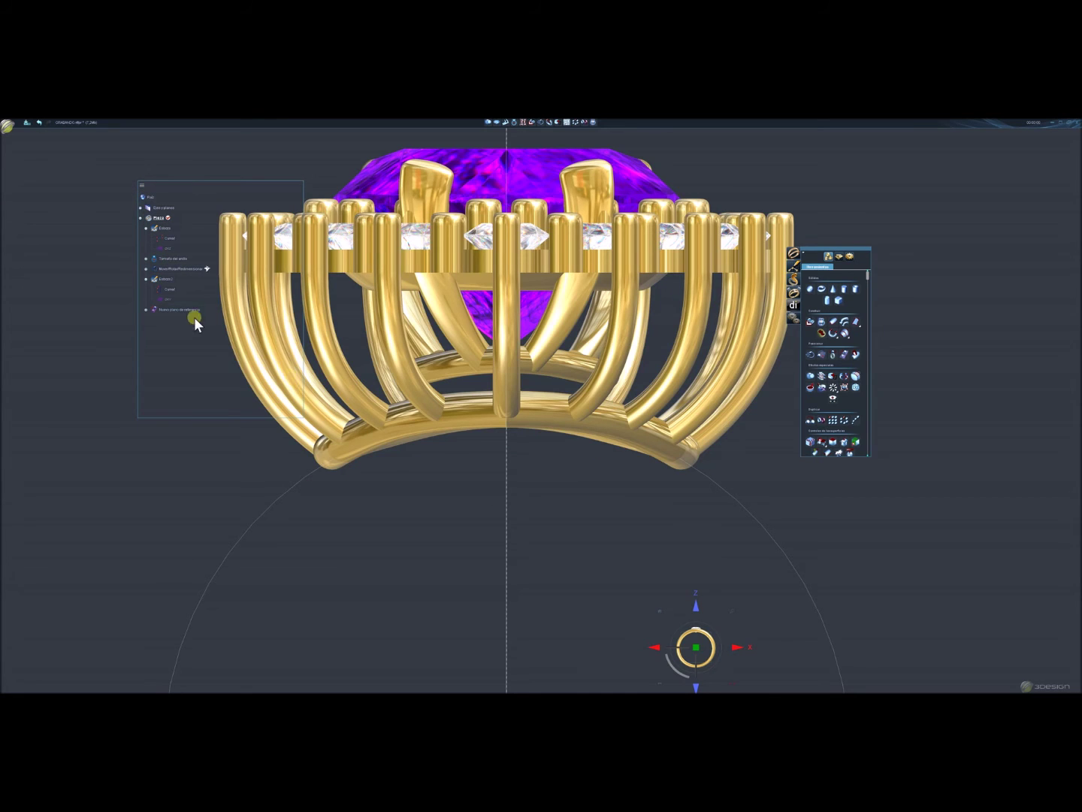
pyautogui.doubleClick(290, 493)
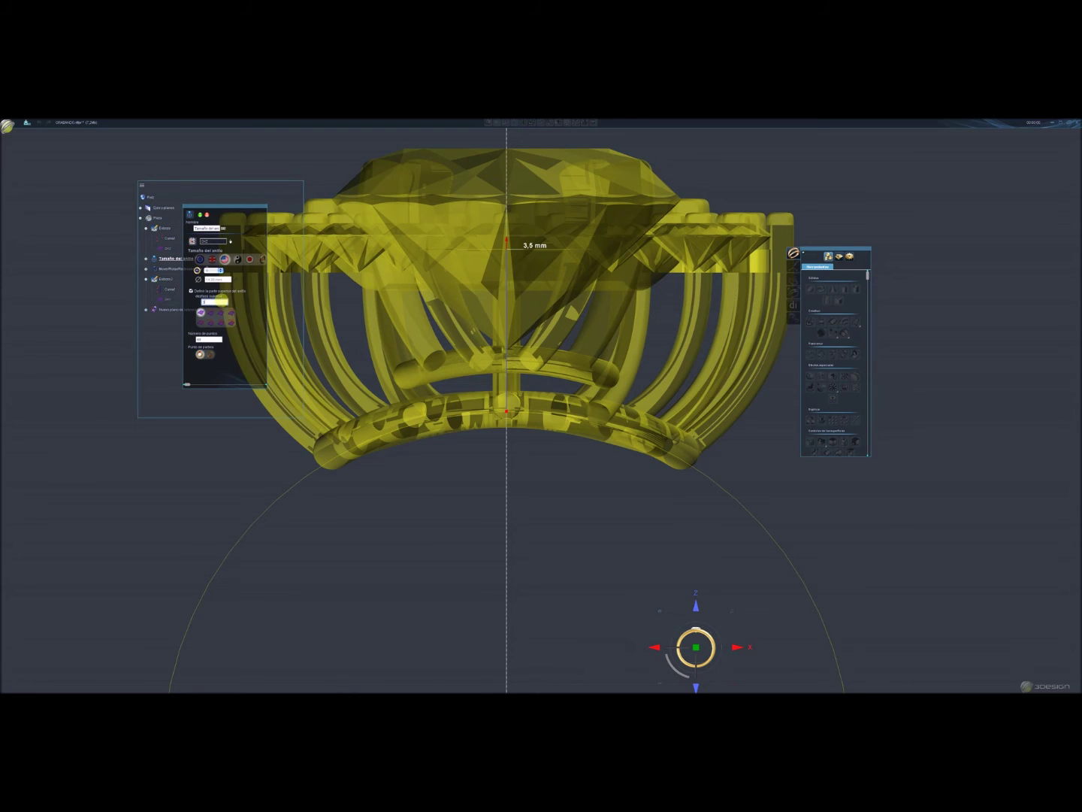
pyautogui.click(223, 303)
pyautogui.click(145, 195)
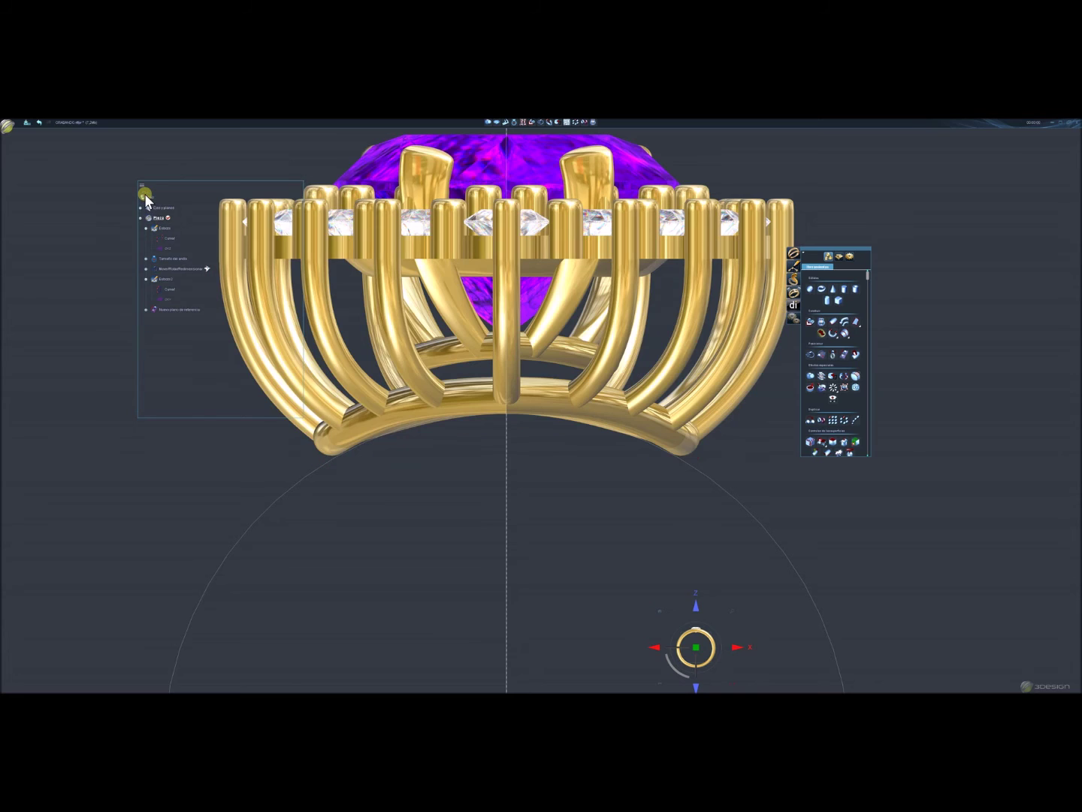
pyautogui.scroll(-3, 677, 421)
# Orbit to an angled view of the halo head and show the ring-building tools palette.
pyautogui.moveTo(715, 368)
pyautogui.mouseDown(button='middle')
pyautogui.moveTo(614, 537)
pyautogui.moveTo(106, 410)
pyautogui.mouseUp(button='middle')
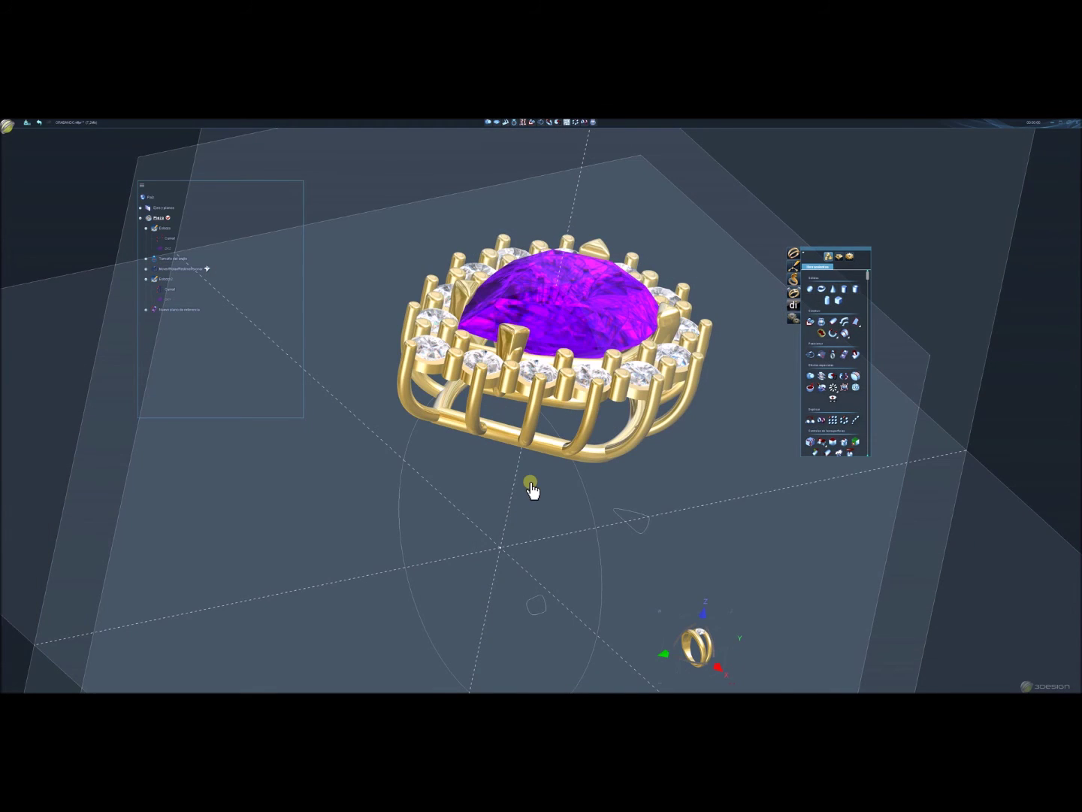
pyautogui.scroll(-3, 622, 469)
pyautogui.moveTo(620, 467); pyautogui.dragTo(503, 381, button='middle')
pyautogui.scroll(2, 595, 460)
pyautogui.scroll(1, 624, 442)
pyautogui.moveTo(626, 442)
pyautogui.mouseDown(button='middle')
pyautogui.moveTo(660, 442)
pyautogui.moveTo(643, 476)
pyautogui.mouseUp(button='middle')
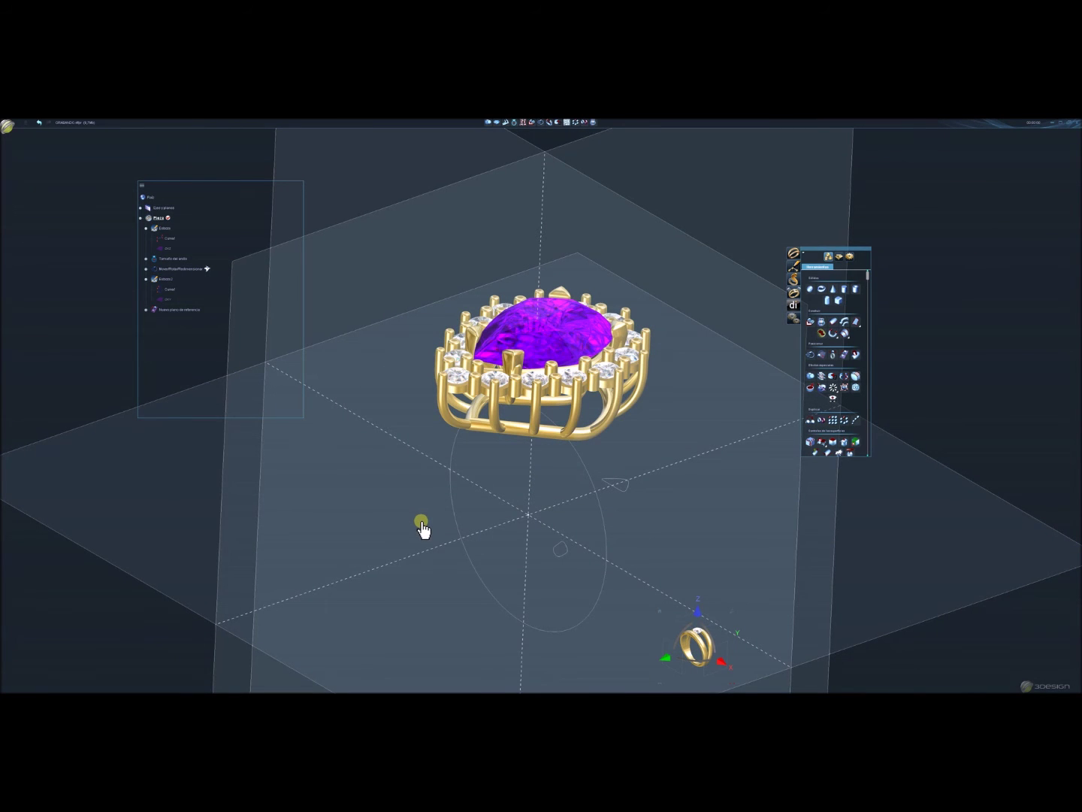
pyautogui.click(839, 256)
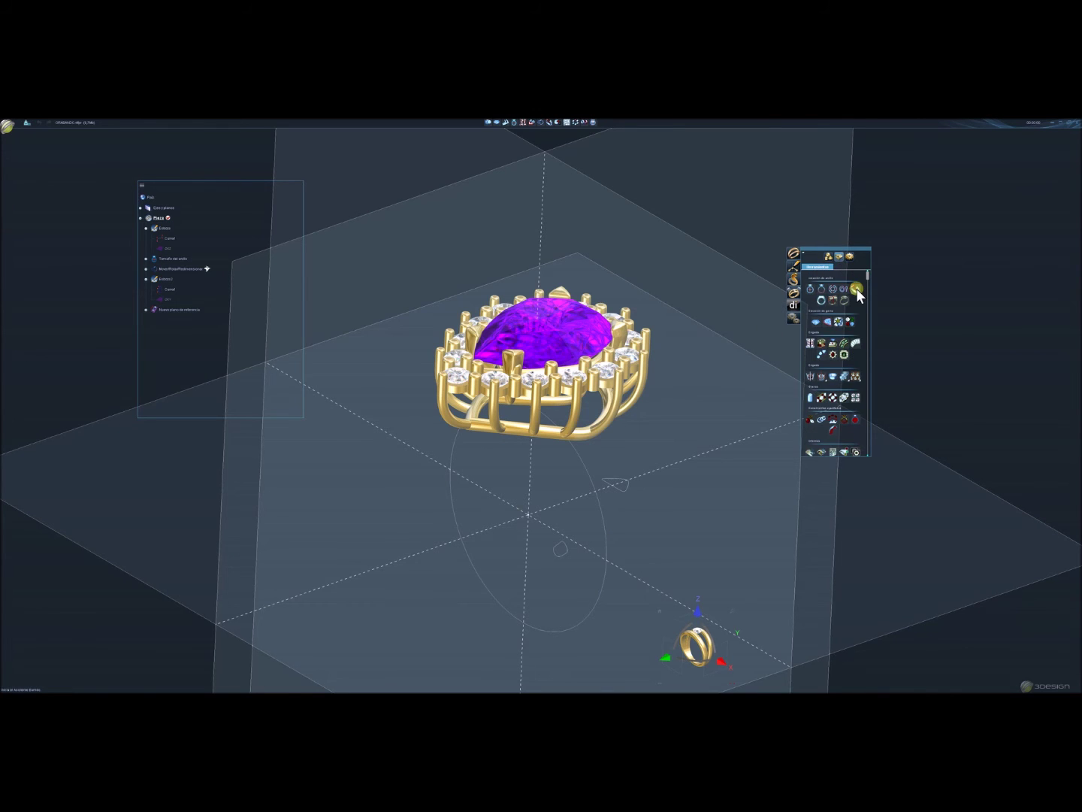
pyautogui.click(795, 328)
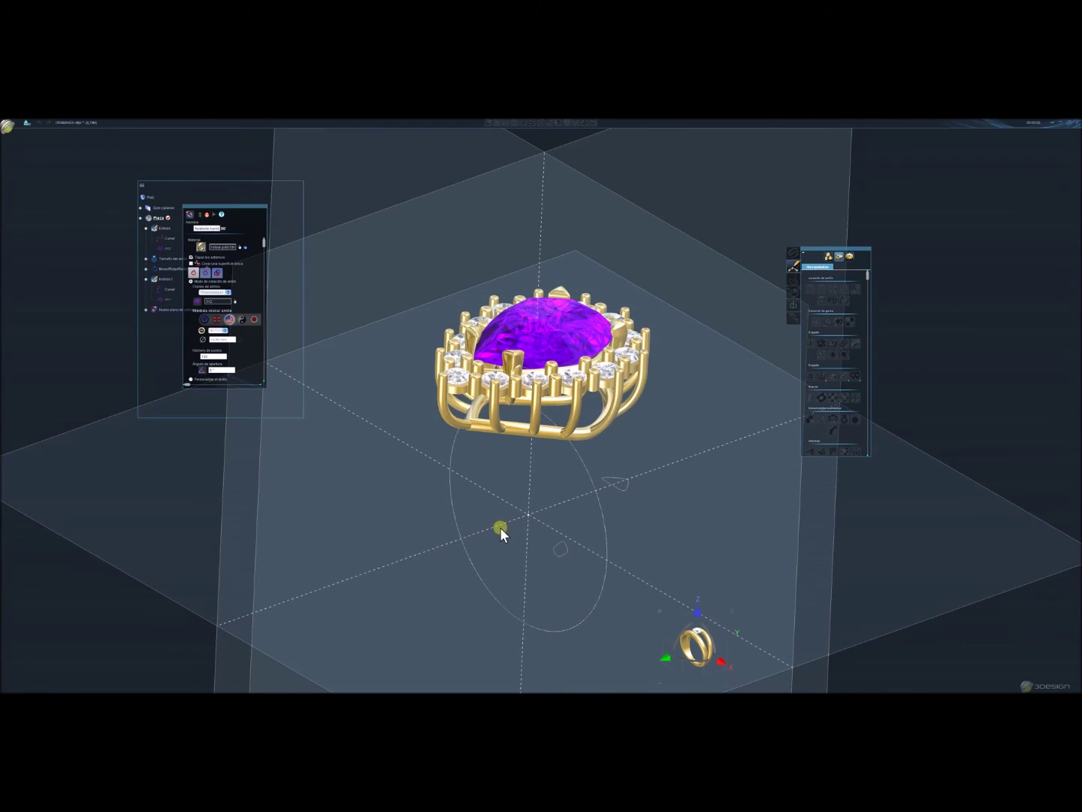
# Set the new shank's Ángulo de apertura to 60° in front view.
pyautogui.scroll(2, 443, 459)
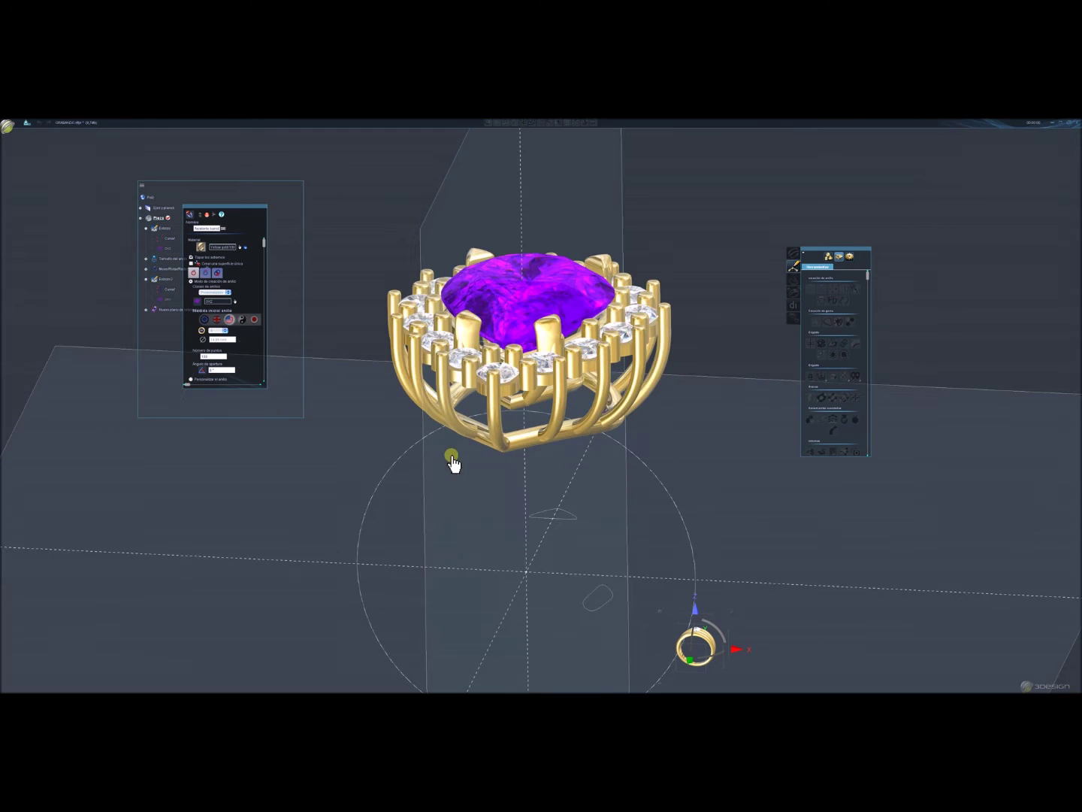
pyautogui.scroll(2, 349, 466)
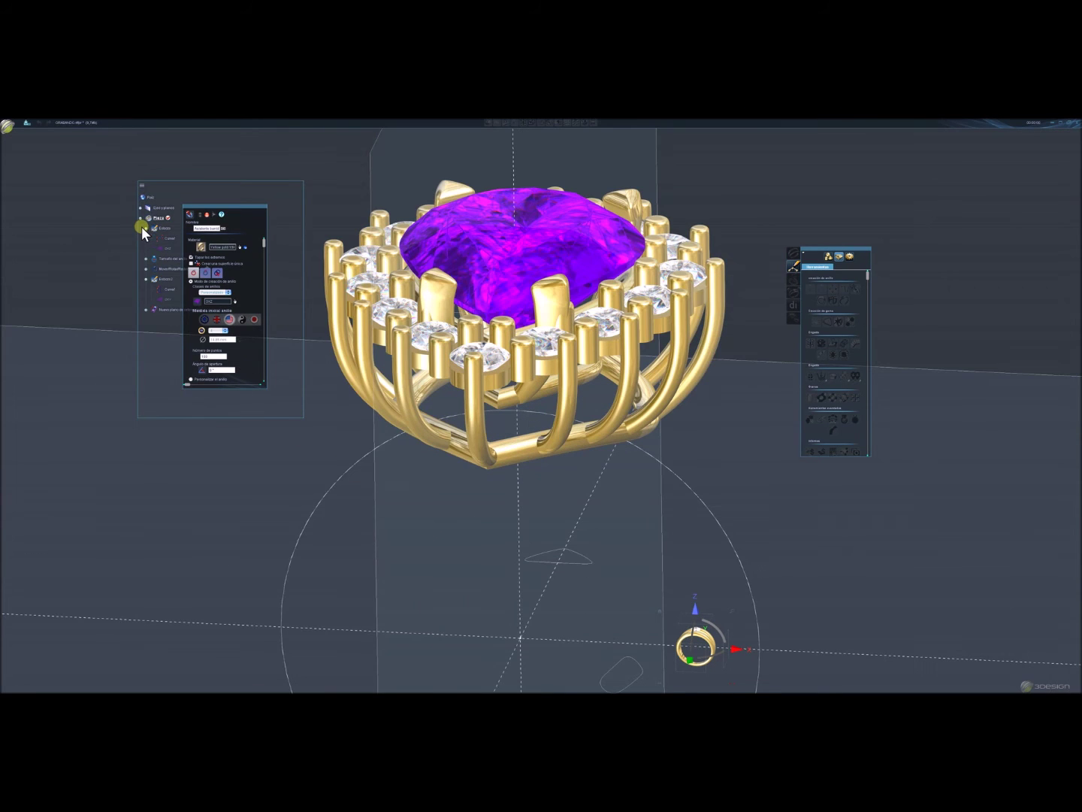
pyautogui.rightClick(166, 260)
pyautogui.press('Escape')
pyautogui.click(696, 645)
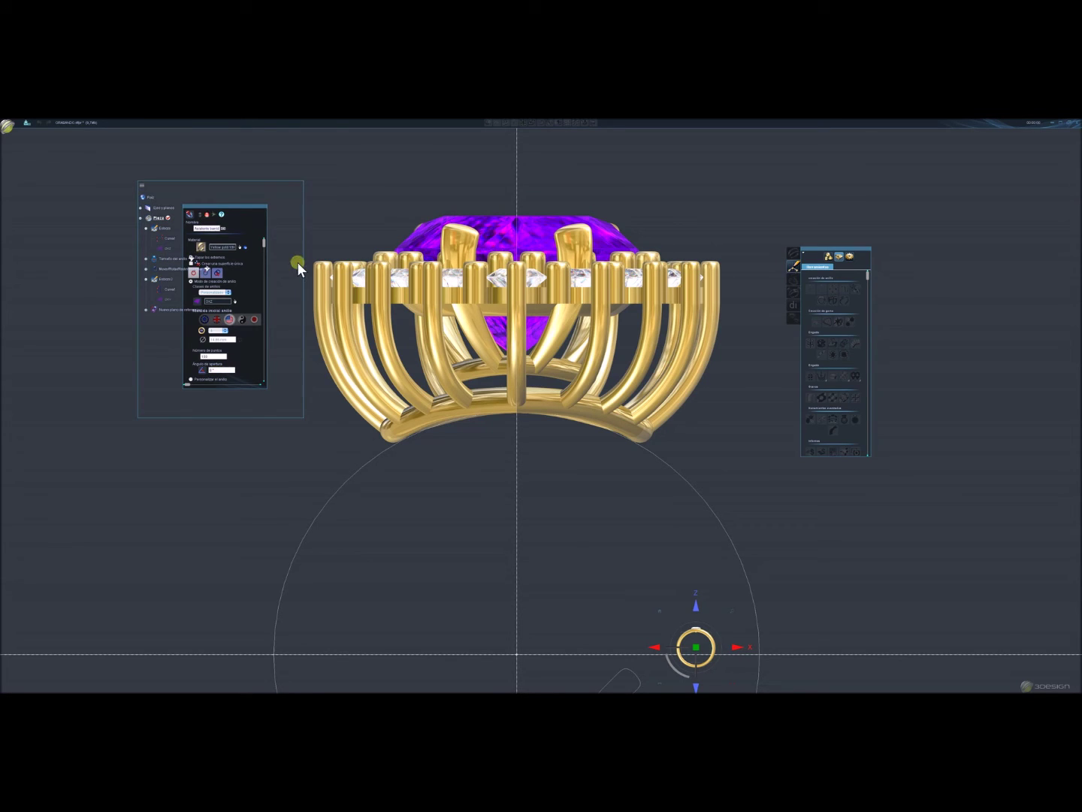
pyautogui.click(375, 317)
pyautogui.moveTo(218, 183); pyautogui.dragTo(74, 173)
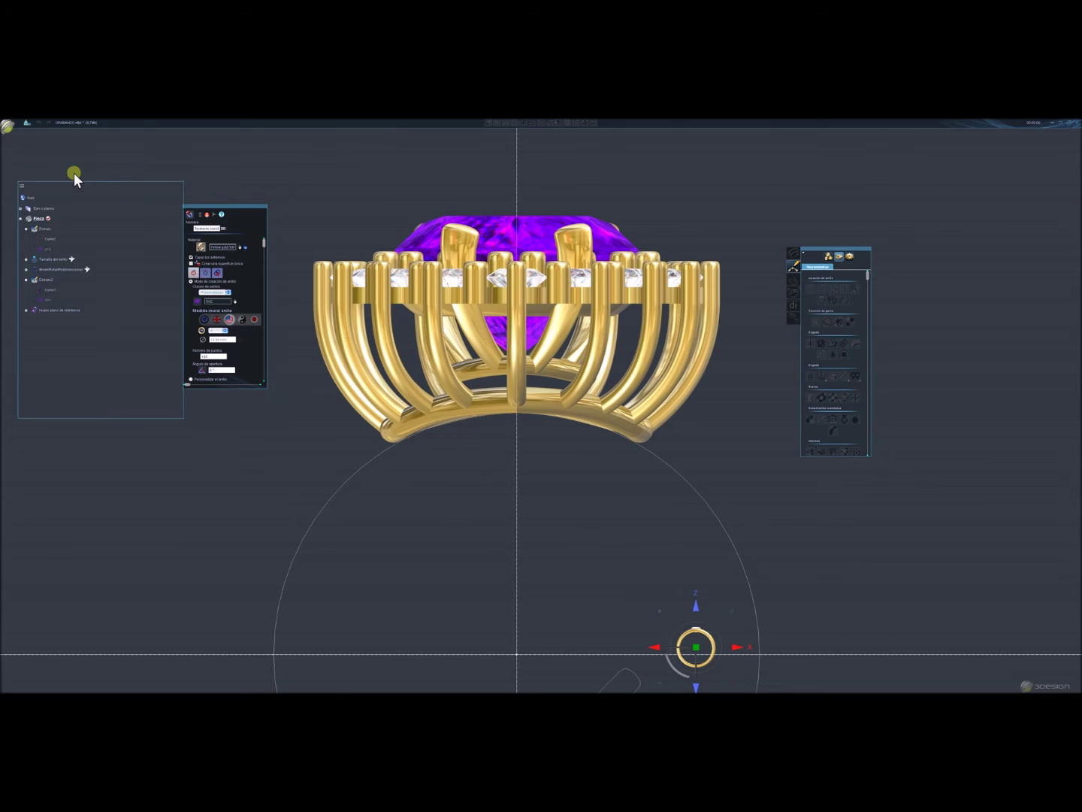
pyautogui.click(219, 368)
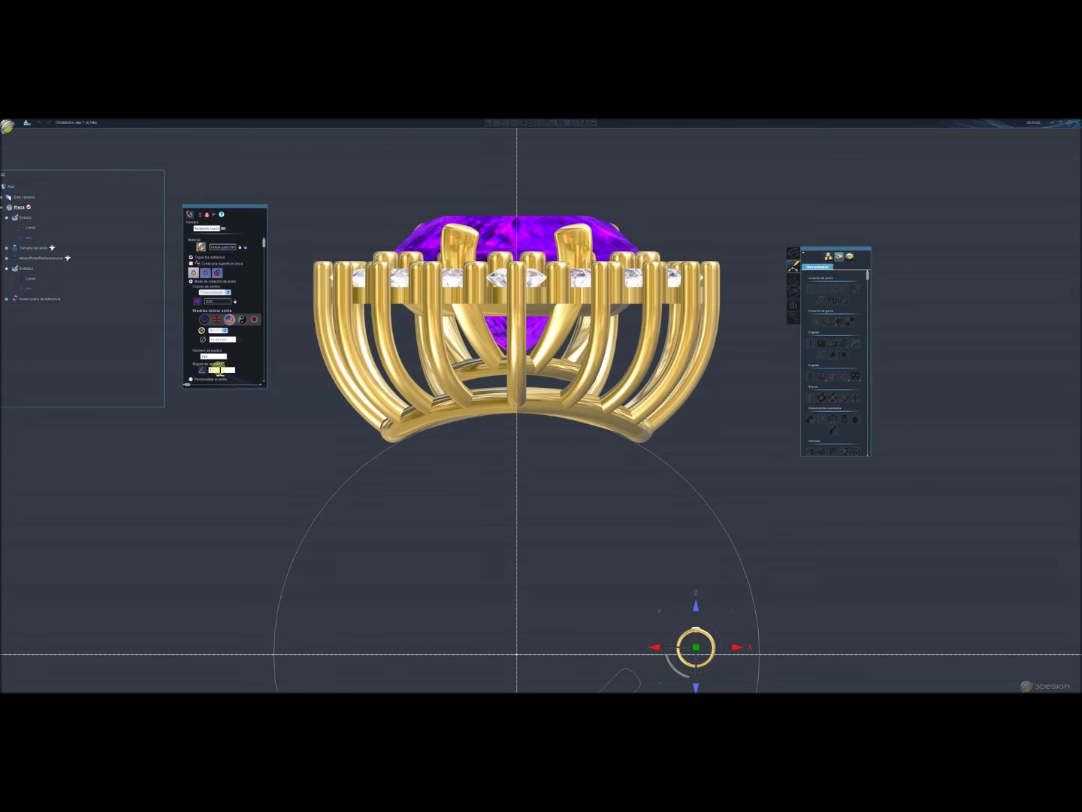
pyautogui.write('60')
pyautogui.press('Return')
# Switch the shank to profile-based construction and add Perfil 1.
pyautogui.click(223, 356)
pyautogui.click(485, 432)
pyautogui.moveTo(562, 451); pyautogui.dragTo(639, 457, button='right')
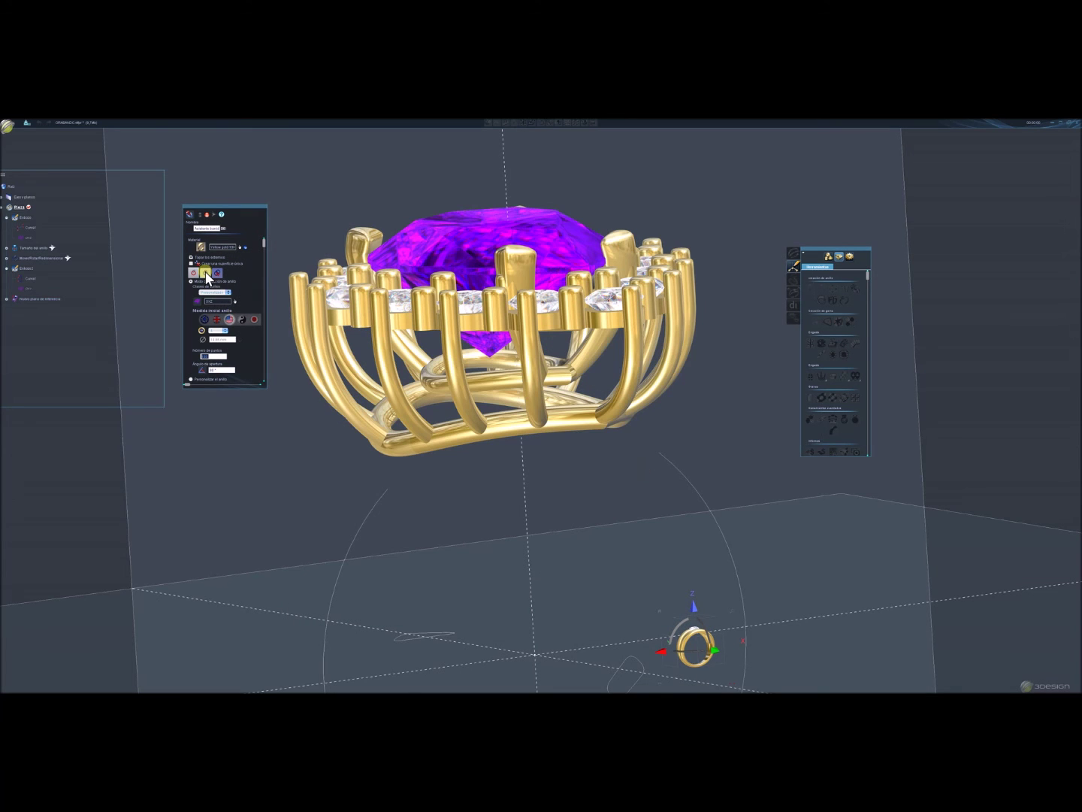
pyautogui.click(207, 276)
pyautogui.click(199, 289)
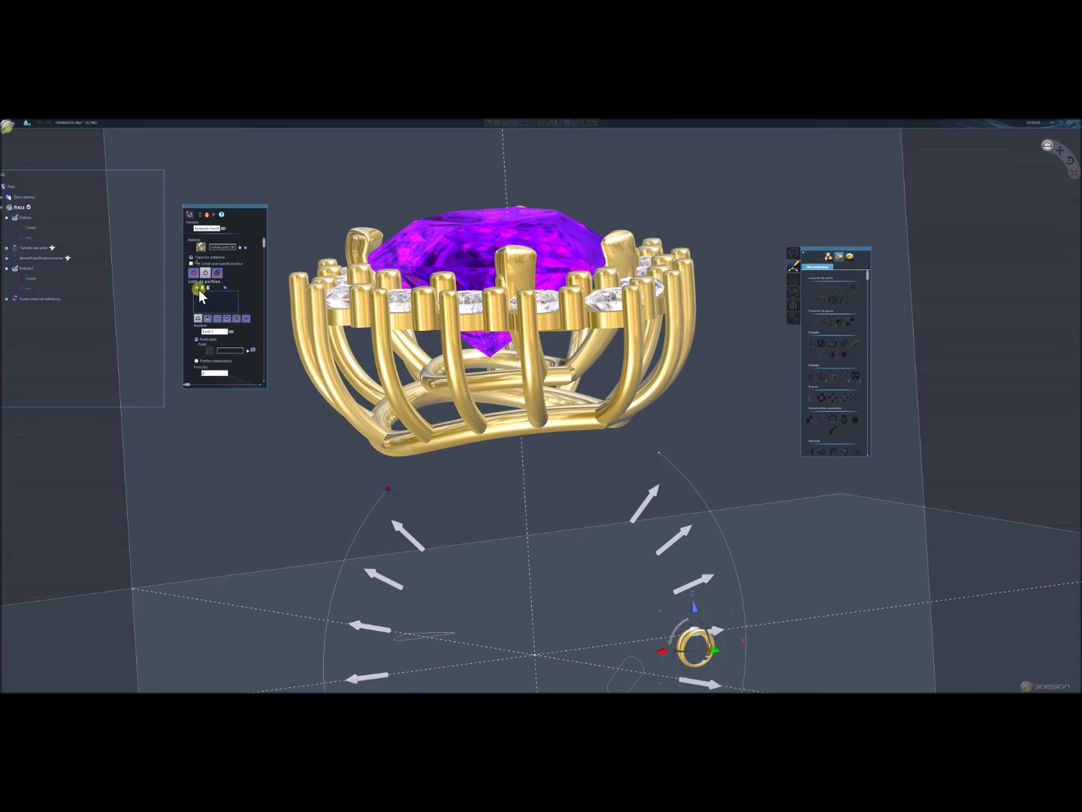
# Choose a profile shape from the bottom profile bar for Perfil 1.
pyautogui.click(253, 348)
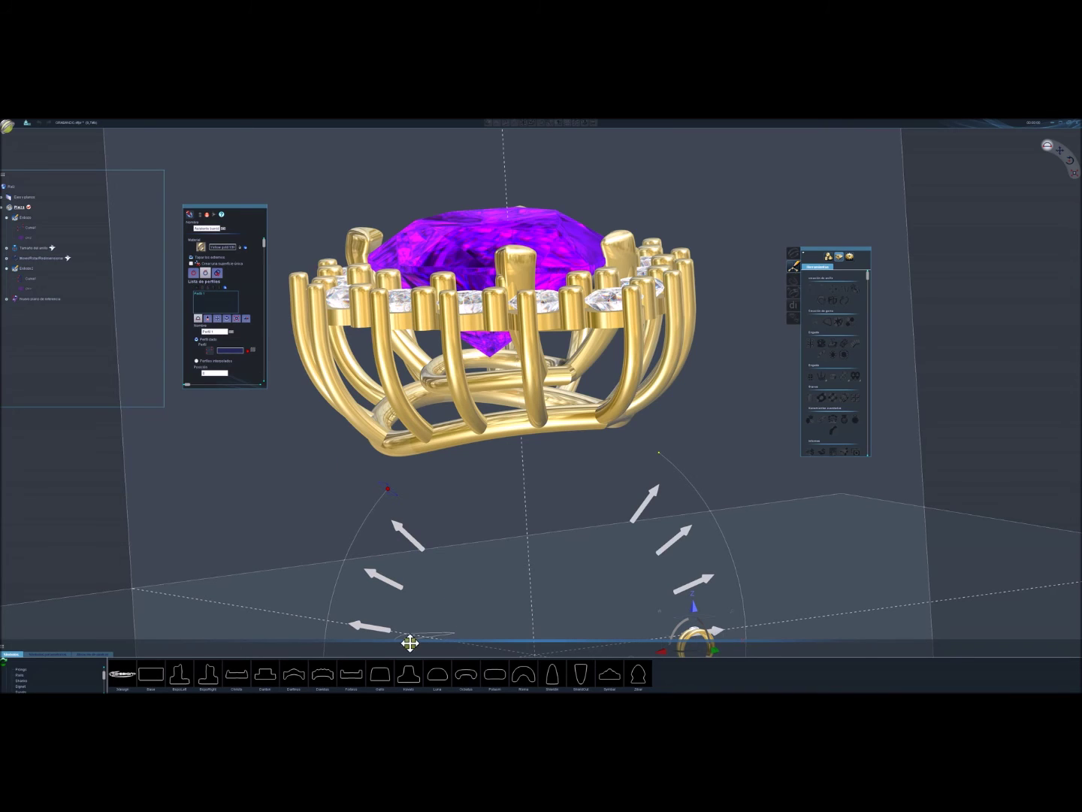
pyautogui.click(423, 624)
pyautogui.click(327, 676)
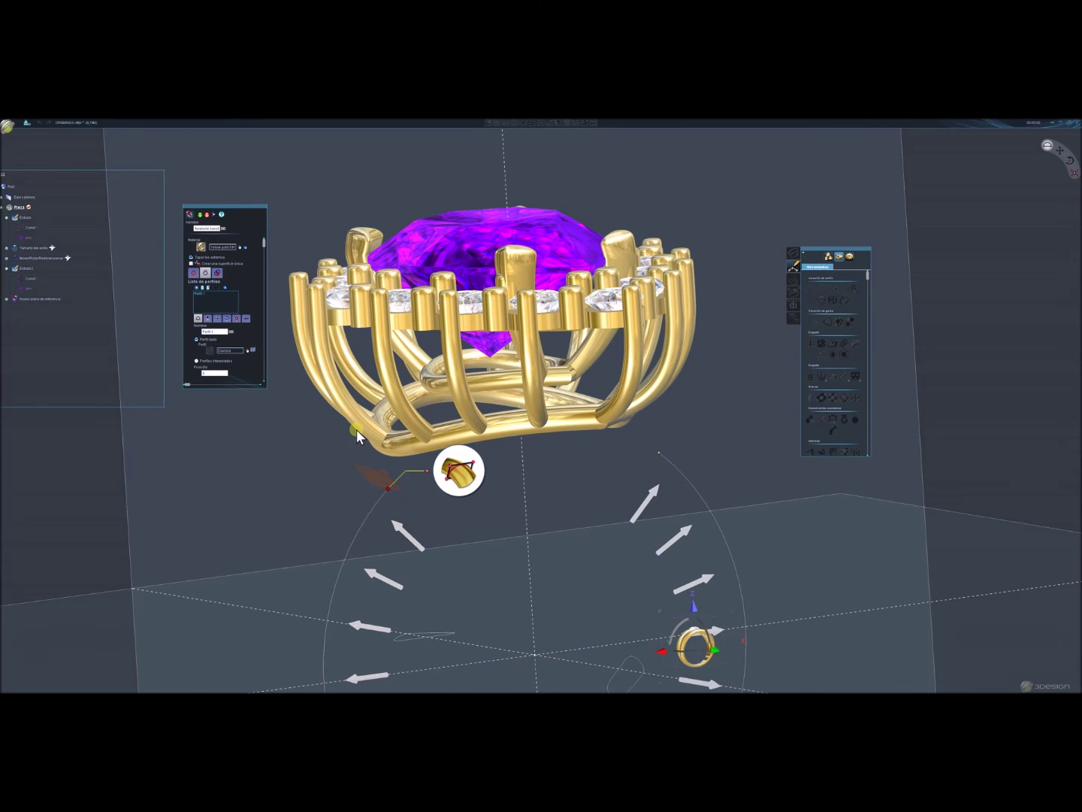
pyautogui.moveTo(356, 429); pyautogui.dragTo(488, 439)
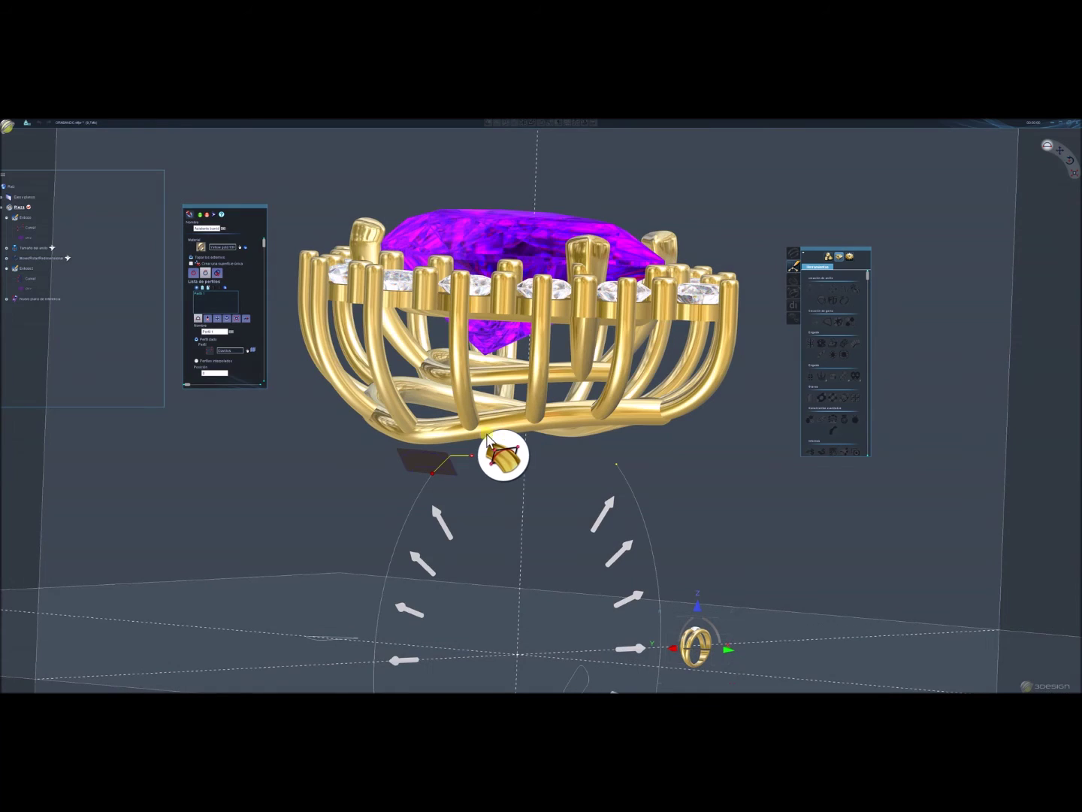
# Set the profile link and plane options, give Ancho 4, and validate the sweep.
pyautogui.click(246, 318)
pyautogui.click(224, 345)
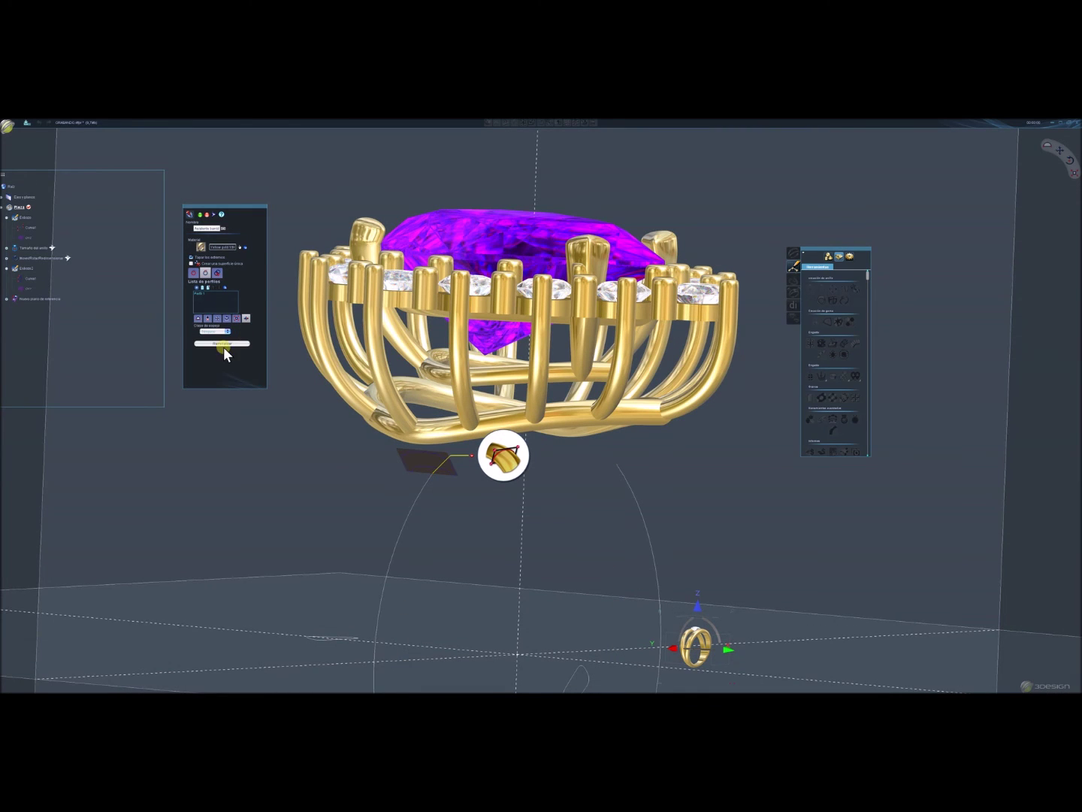
pyautogui.click(217, 335)
pyautogui.scroll(-3, 651, 493)
pyautogui.click(246, 319)
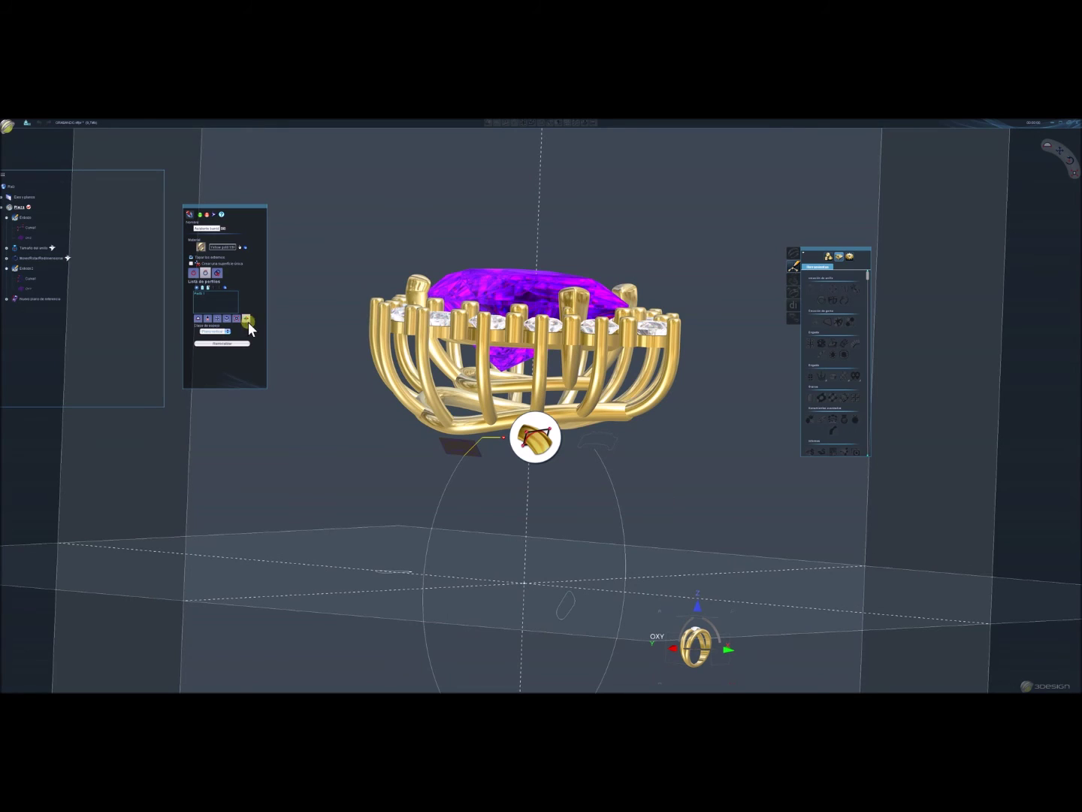
pyautogui.click(202, 377)
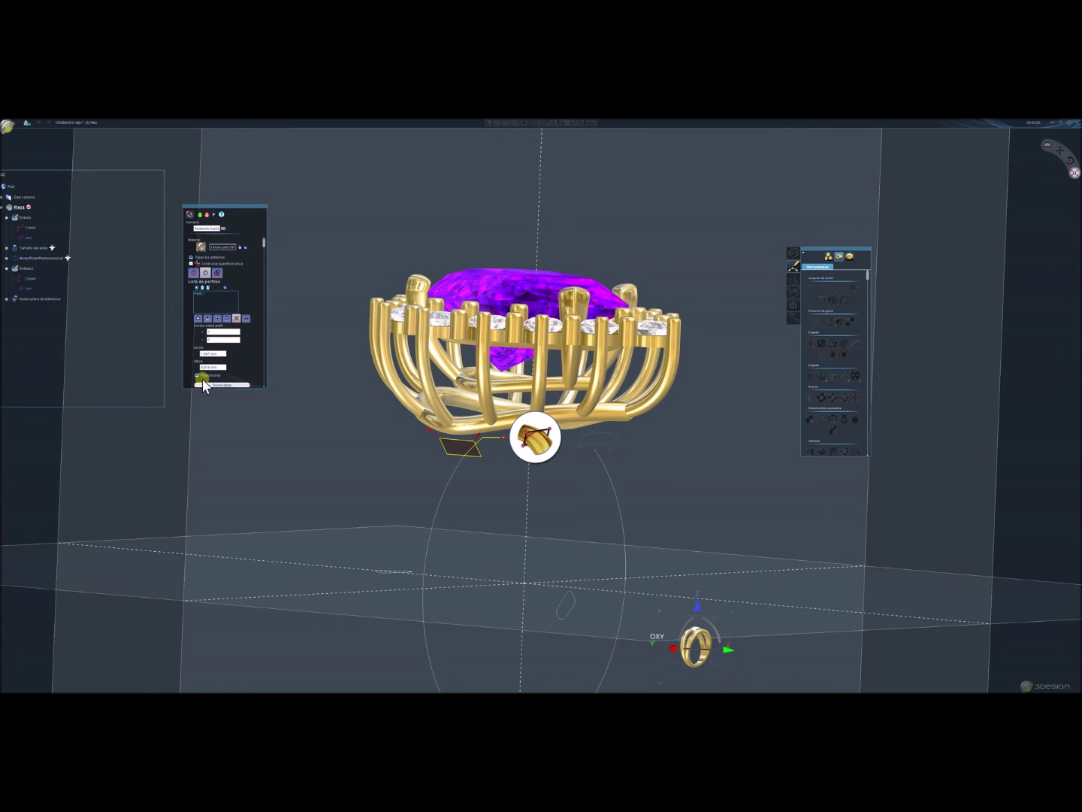
pyautogui.doubleClick(215, 354)
pyautogui.write('4')
pyautogui.doubleClick(219, 352)
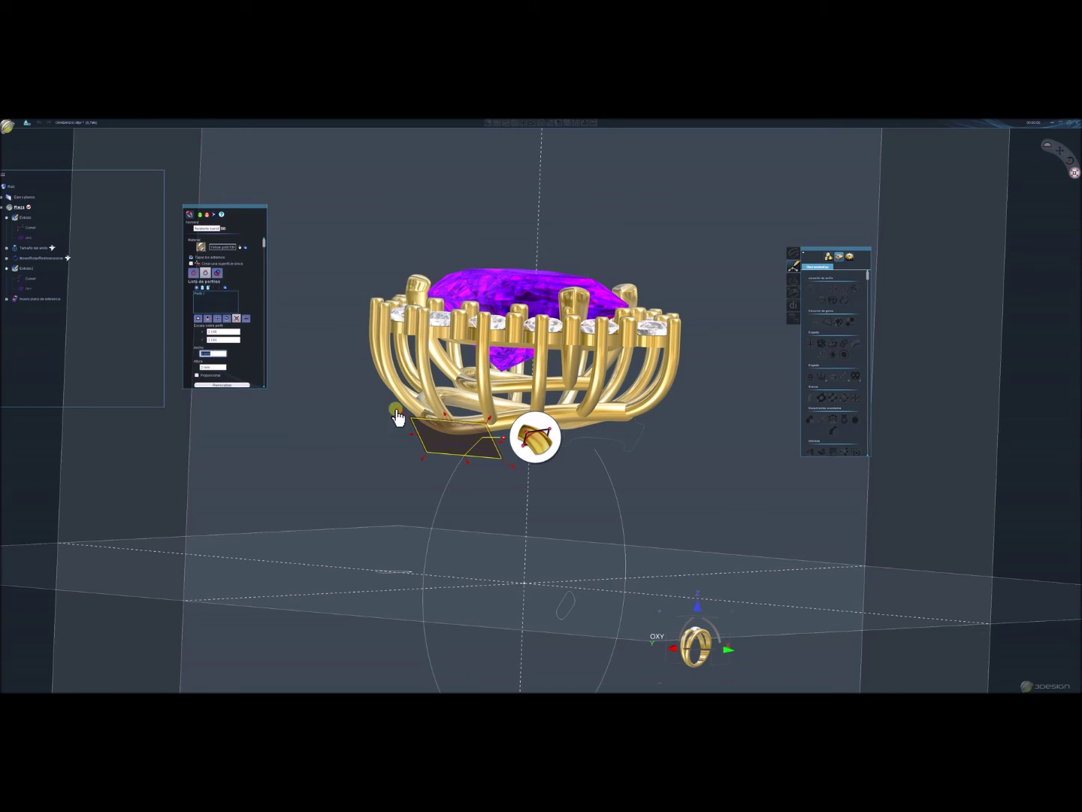
pyautogui.click(687, 487)
pyautogui.moveTo(688, 487)
pyautogui.mouseDown(button='right')
pyautogui.moveTo(400, 526)
pyautogui.moveTo(736, 478)
pyautogui.mouseUp(button='right')
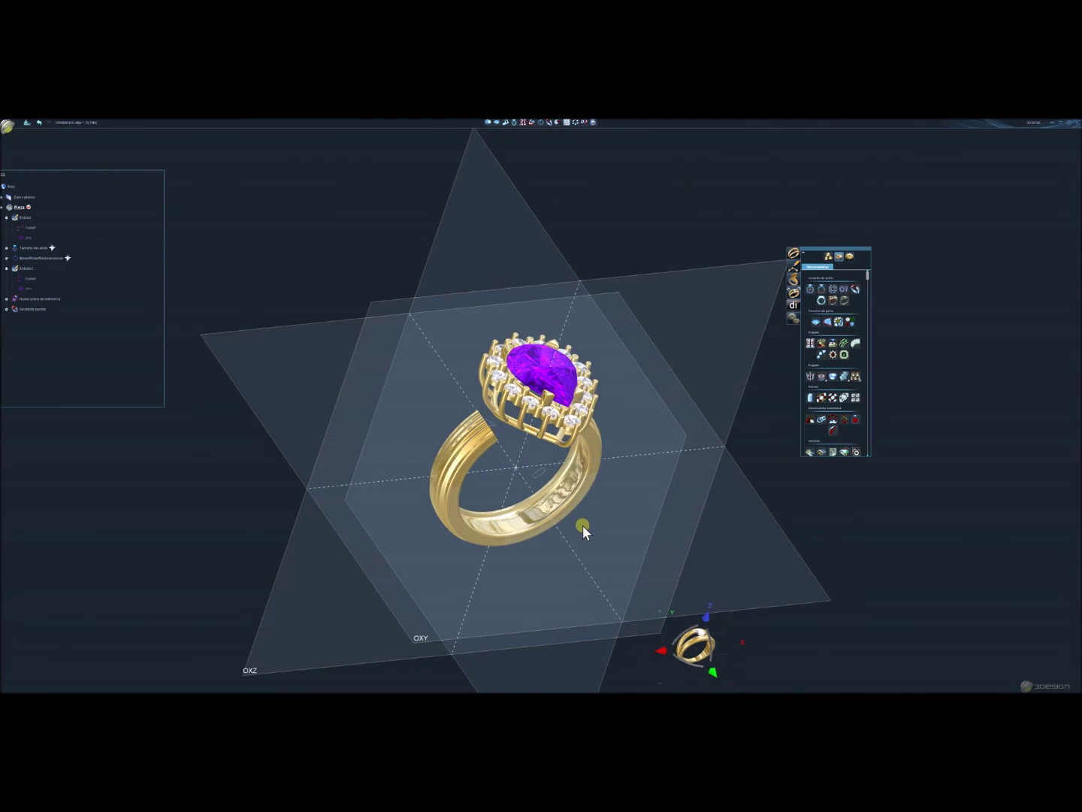
# Add a second profile to the band sweep with a new library shape, 2.2 mm wide, and validate.
pyautogui.moveTo(566, 554)
pyautogui.mouseDown(button='right')
pyautogui.moveTo(553, 496)
pyautogui.moveTo(549, 530)
pyautogui.mouseUp(button='right')
pyautogui.doubleClick(546, 524)
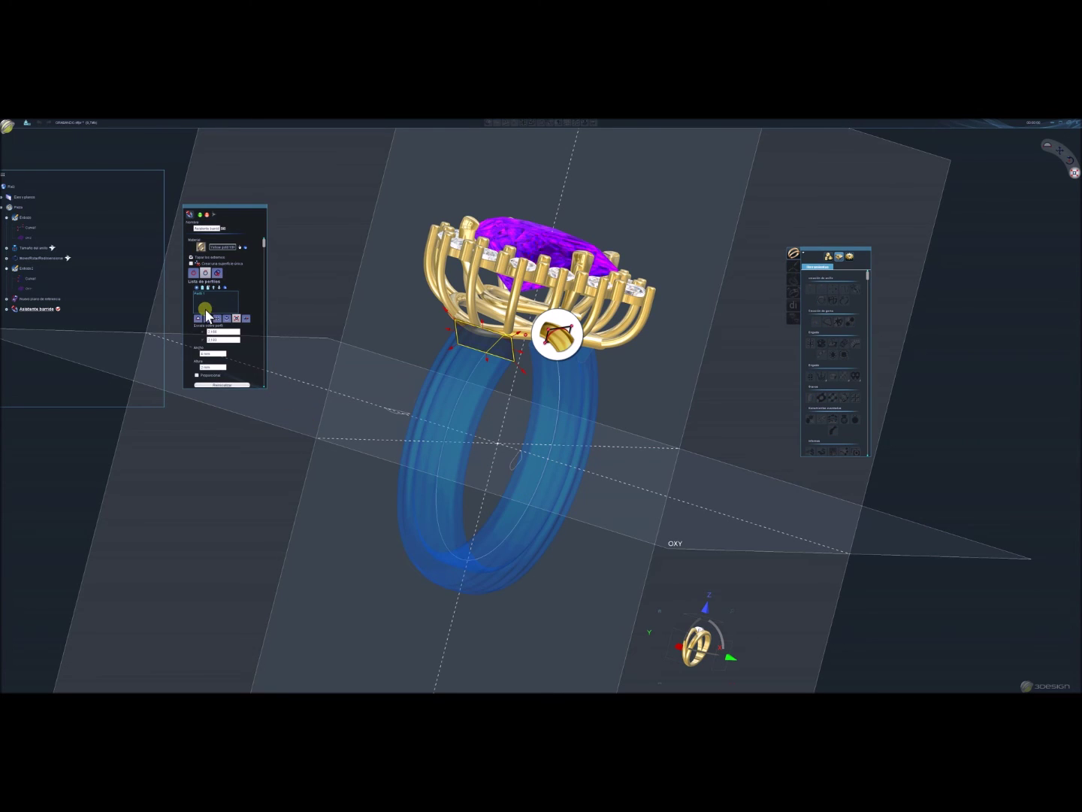
pyautogui.click(196, 288)
pyautogui.moveTo(496, 563)
pyautogui.mouseDown(button='right')
pyautogui.moveTo(379, 512)
pyautogui.moveTo(331, 517)
pyautogui.moveTo(432, 506)
pyautogui.mouseUp(button='right')
pyautogui.moveTo(432, 504)
pyautogui.mouseDown()
pyautogui.moveTo(434, 491)
pyautogui.moveTo(264, 352)
pyautogui.mouseUp()
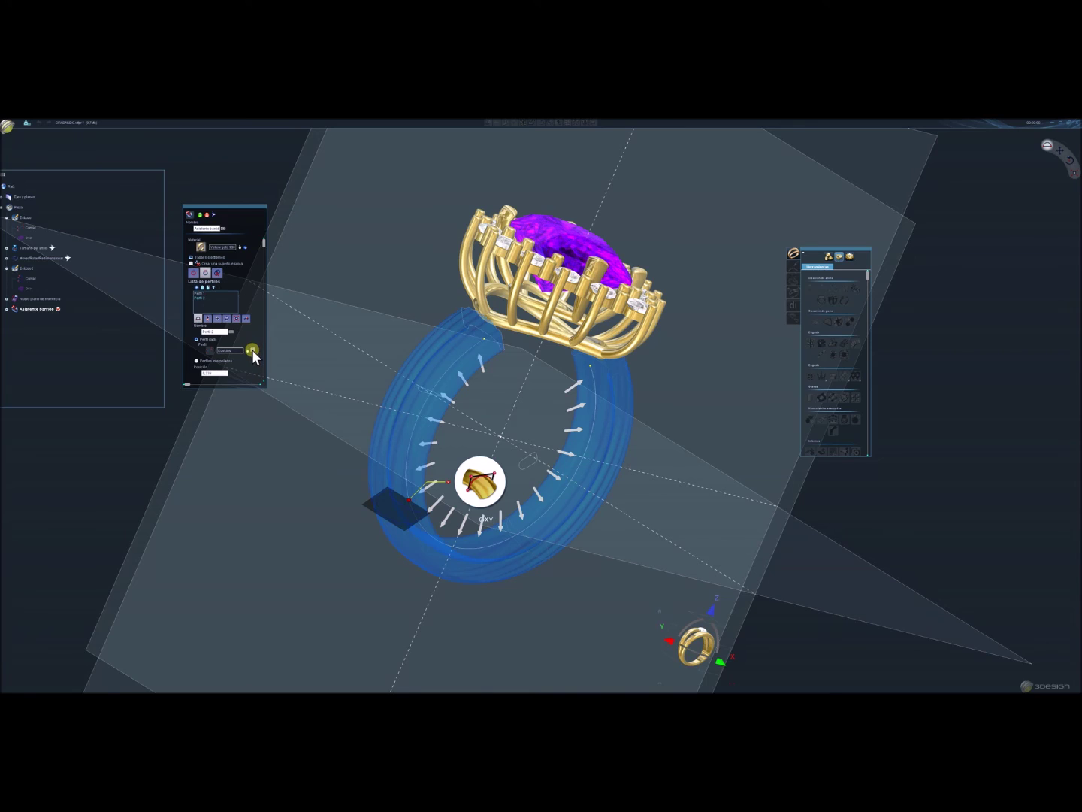
pyautogui.click(254, 350)
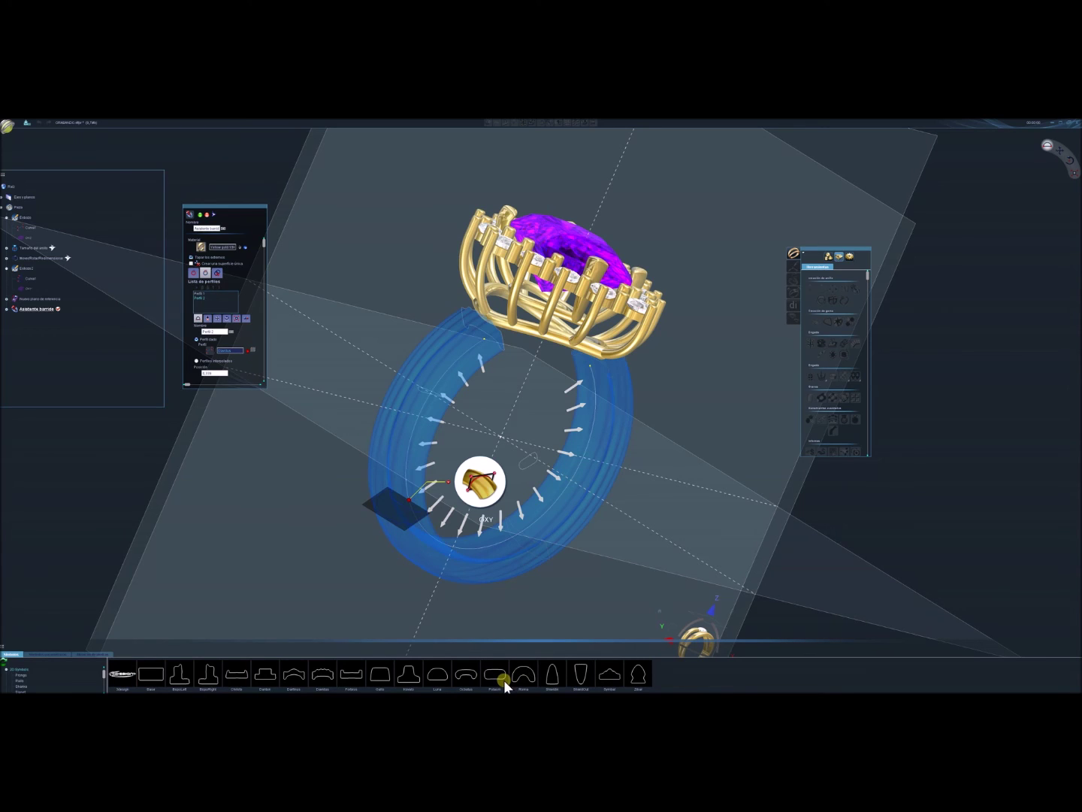
pyautogui.click(449, 681)
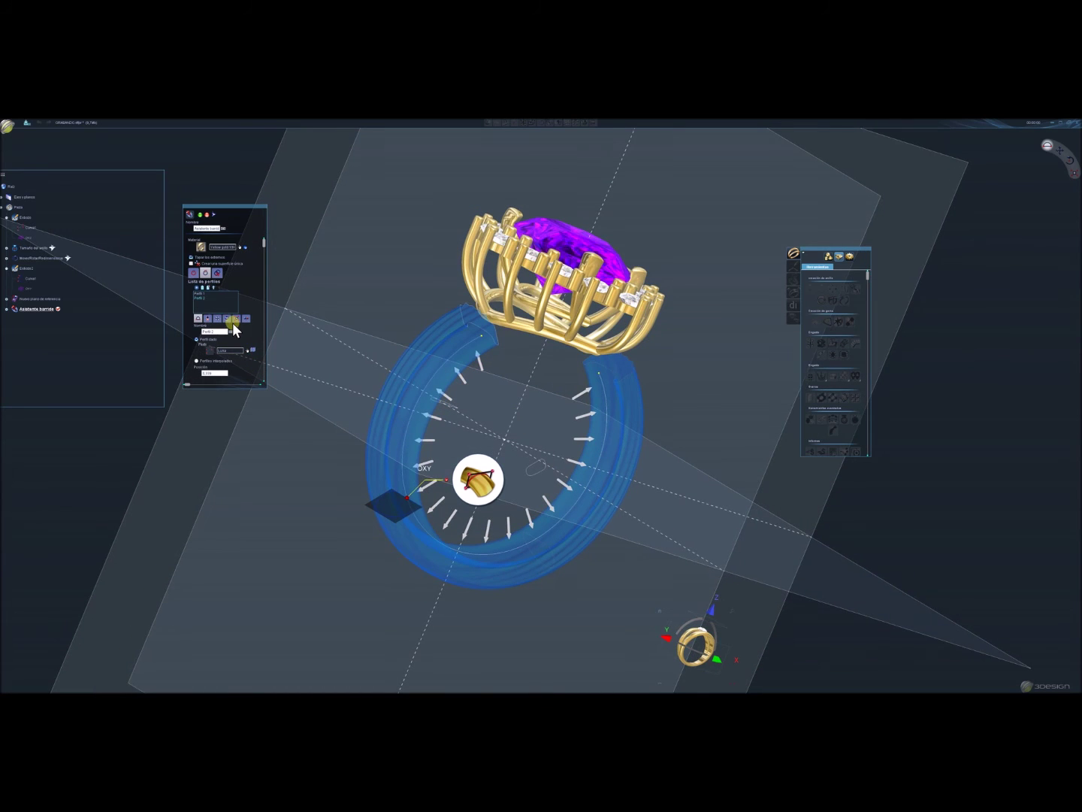
pyautogui.click(233, 320)
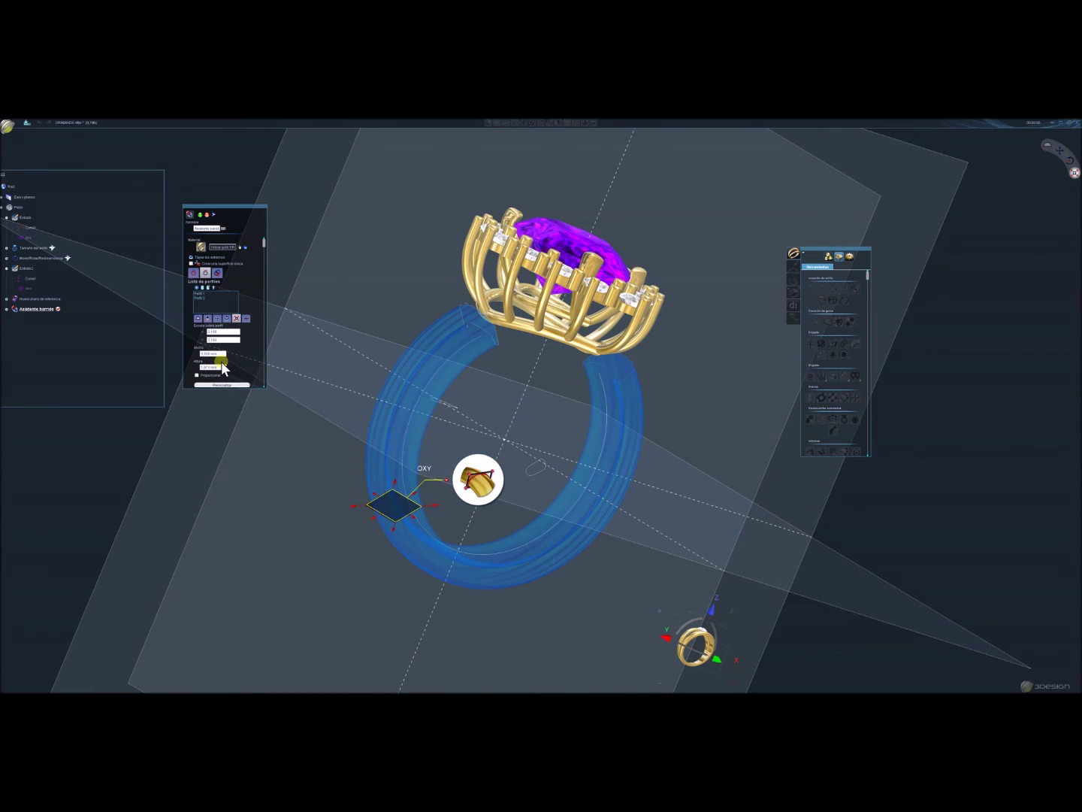
pyautogui.click(219, 366)
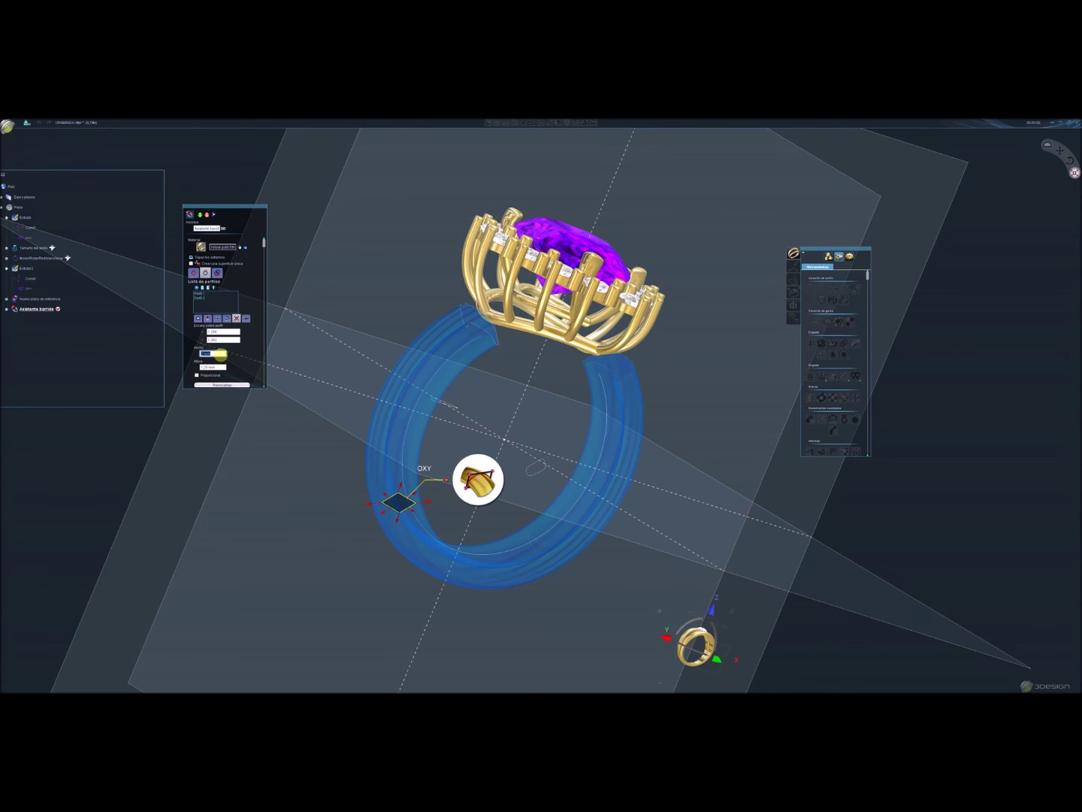
pyautogui.click(216, 367)
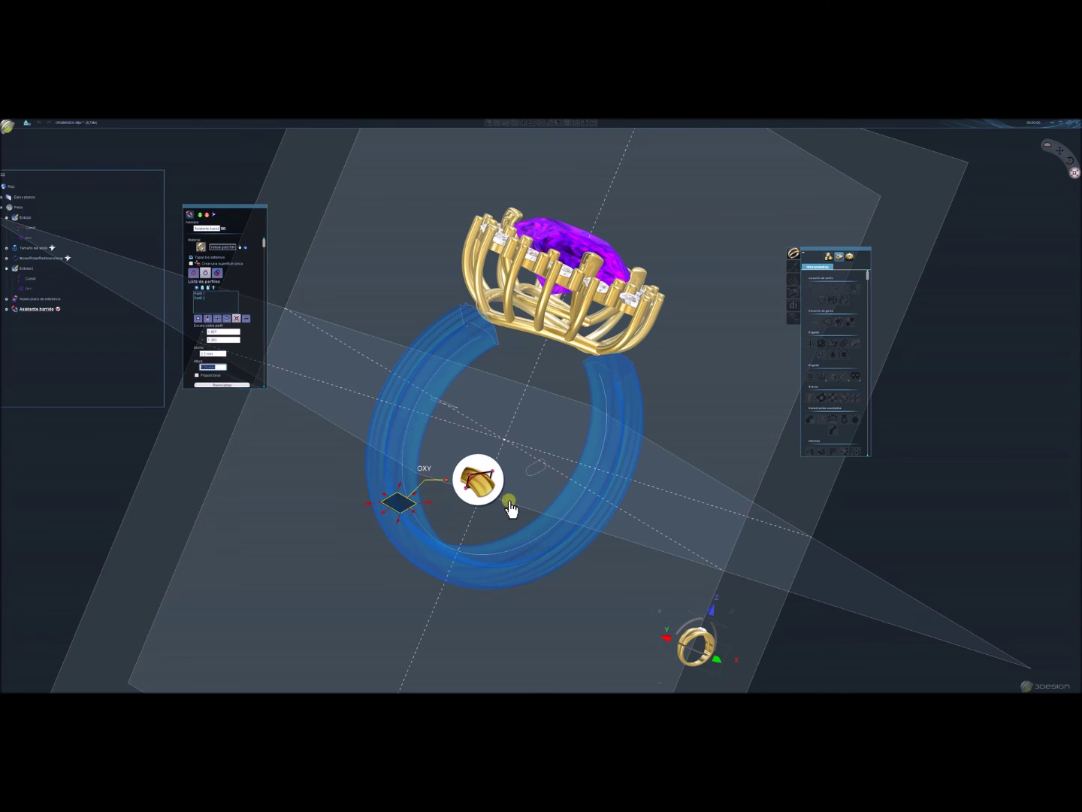
pyautogui.middleClick(658, 498)
# Inspect the reshaped band from above, side and front, then save the file.
pyautogui.moveTo(671, 409)
pyautogui.mouseDown(button='right')
pyautogui.moveTo(722, 484)
pyautogui.moveTo(342, 591)
pyautogui.mouseUp(button='right')
pyautogui.moveTo(398, 519)
pyautogui.mouseDown(button='right')
pyautogui.moveTo(771, 271)
pyautogui.moveTo(656, 585)
pyautogui.moveTo(560, 364)
pyautogui.moveTo(562, 403)
pyautogui.moveTo(443, 428)
pyautogui.moveTo(517, 418)
pyautogui.mouseUp(button='right')
pyautogui.moveTo(597, 418)
pyautogui.mouseDown(button='right')
pyautogui.moveTo(293, 375)
pyautogui.moveTo(405, 301)
pyautogui.moveTo(208, 380)
pyautogui.moveTo(434, 410)
pyautogui.moveTo(410, 289)
pyautogui.mouseUp(button='right')
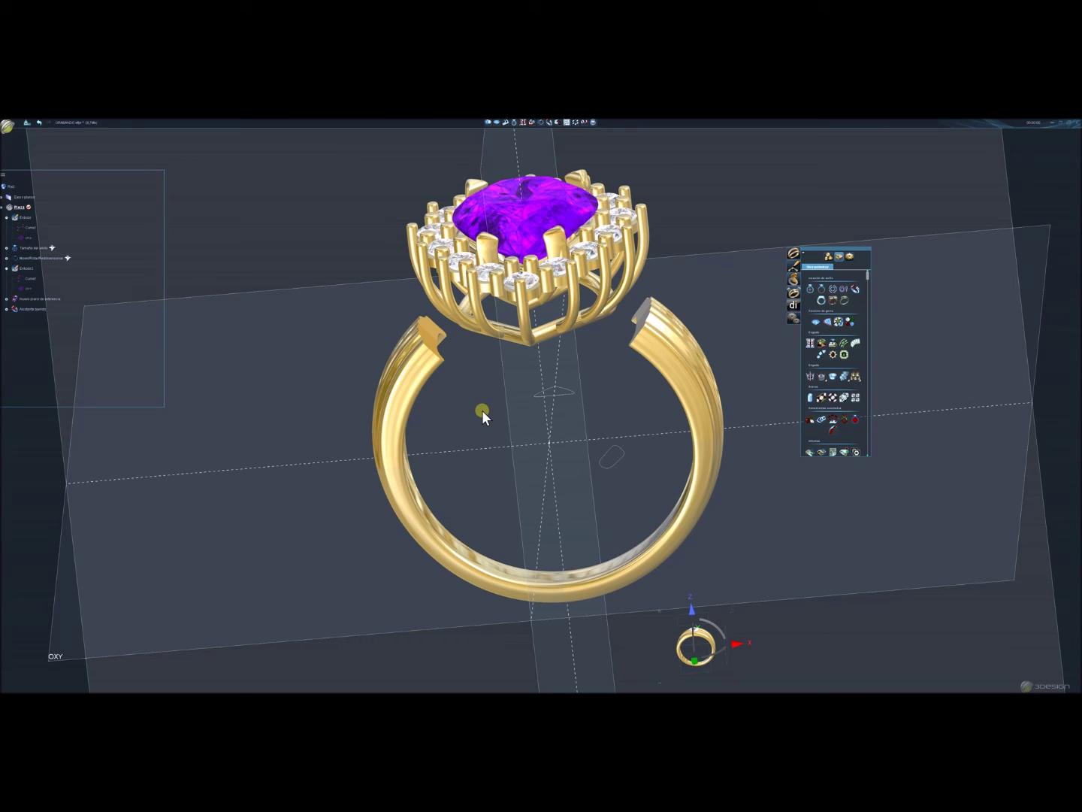
pyautogui.hotkey('ctrl', 's')
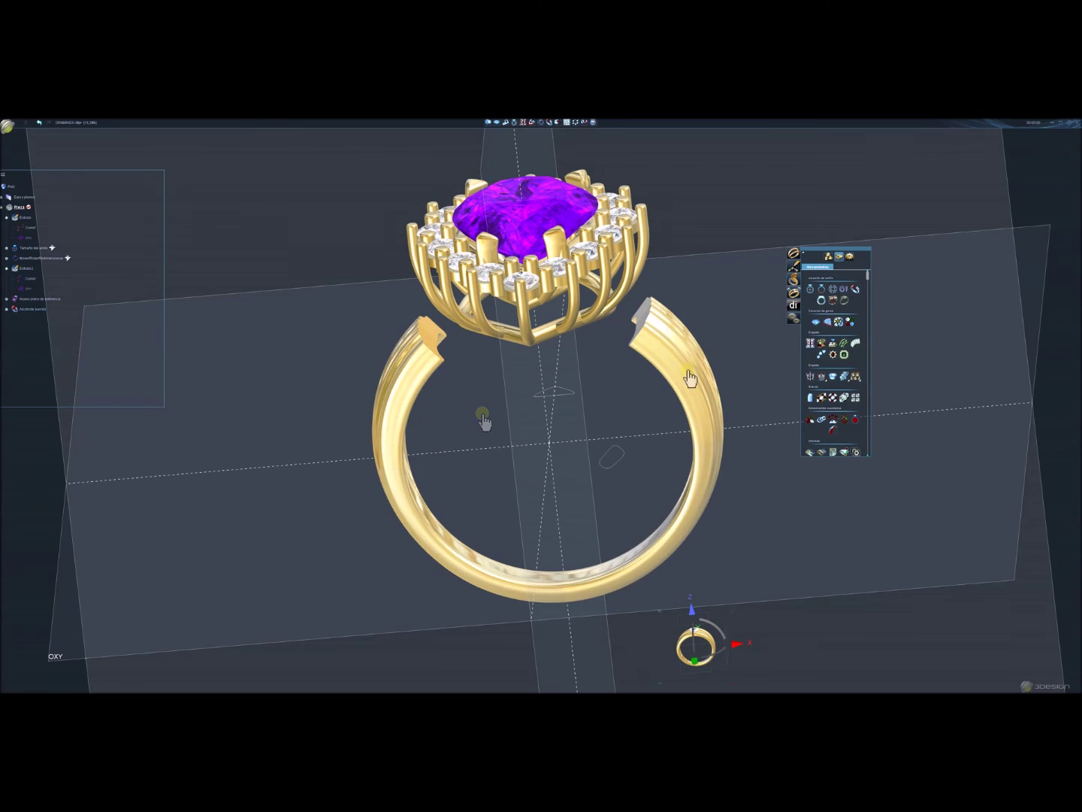
# Select the ring shank and start the deformation tool on it.
pyautogui.click(688, 370)
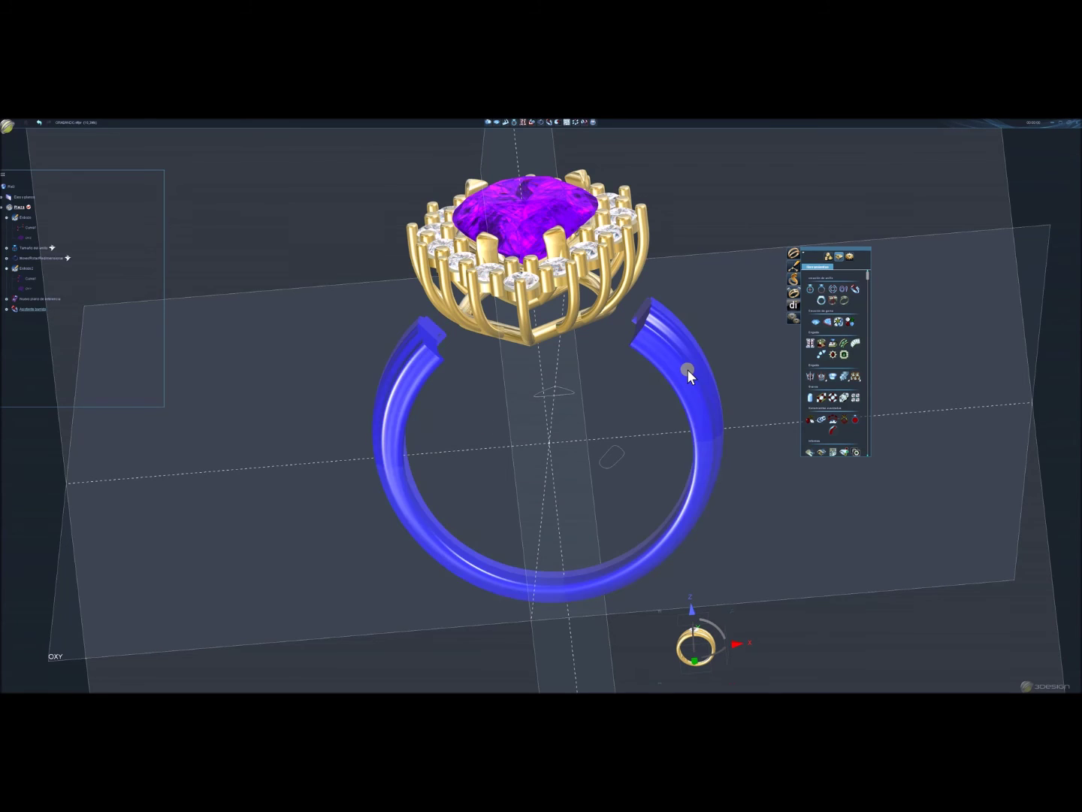
pyautogui.click(826, 258)
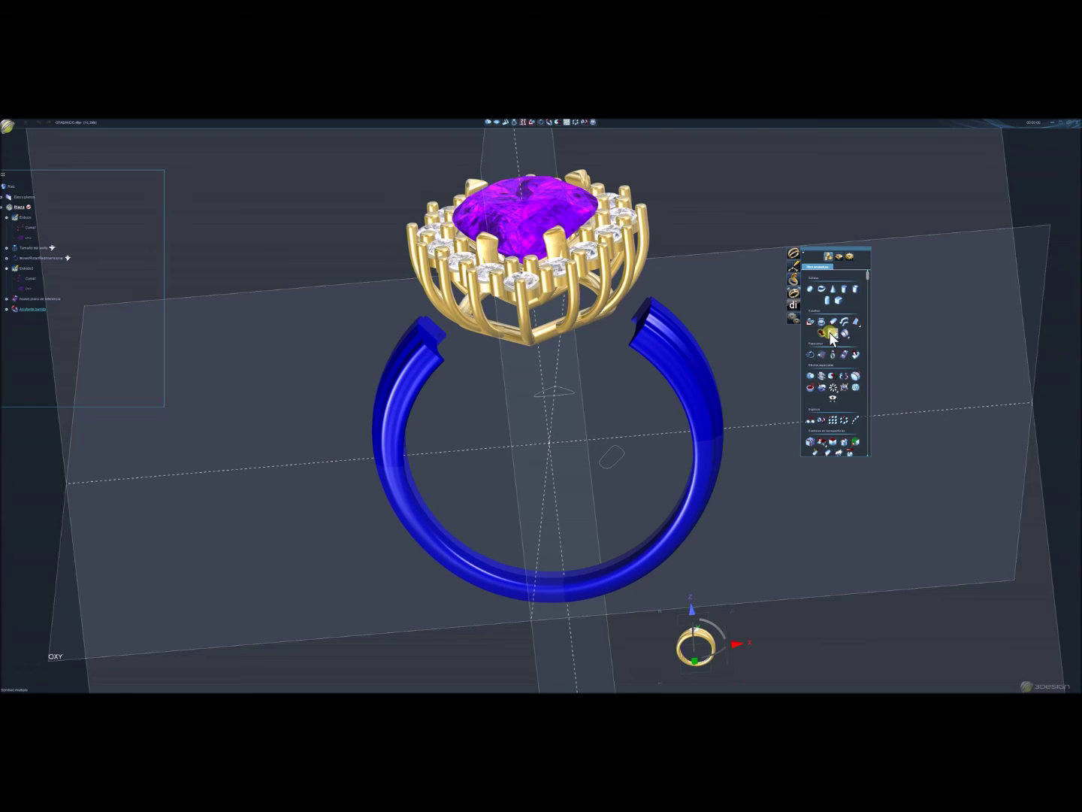
pyautogui.click(817, 335)
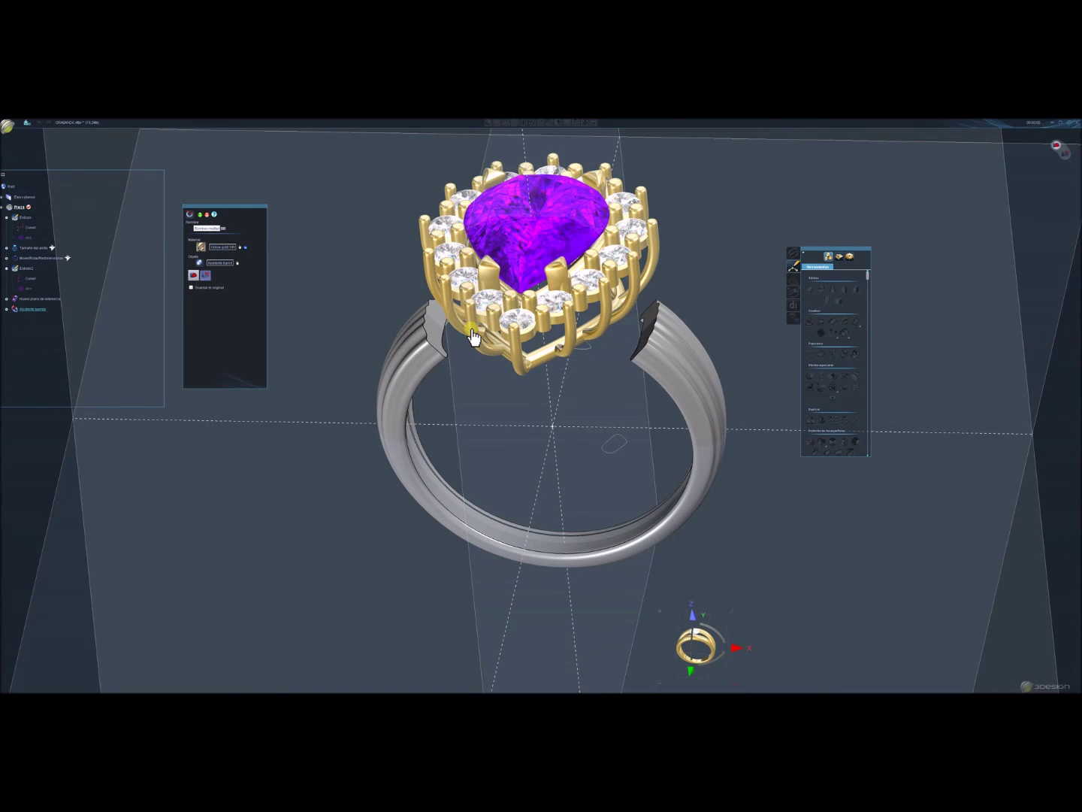
pyautogui.moveTo(620, 471); pyautogui.dragTo(356, 328, button='middle')
pyautogui.scroll(-3, 425, 353)
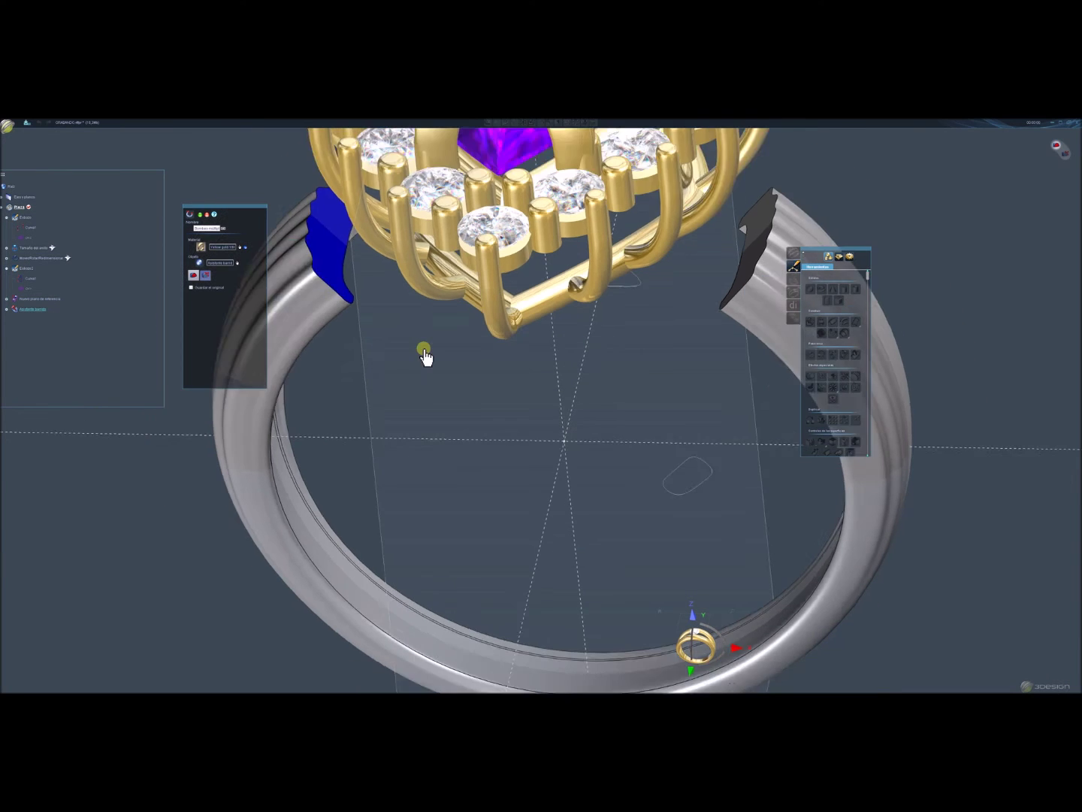
pyautogui.scroll(-3, 572, 416)
pyautogui.moveTo(572, 415)
pyautogui.mouseDown(button='middle')
pyautogui.moveTo(711, 336)
pyautogui.moveTo(687, 314)
pyautogui.mouseUp(button='middle')
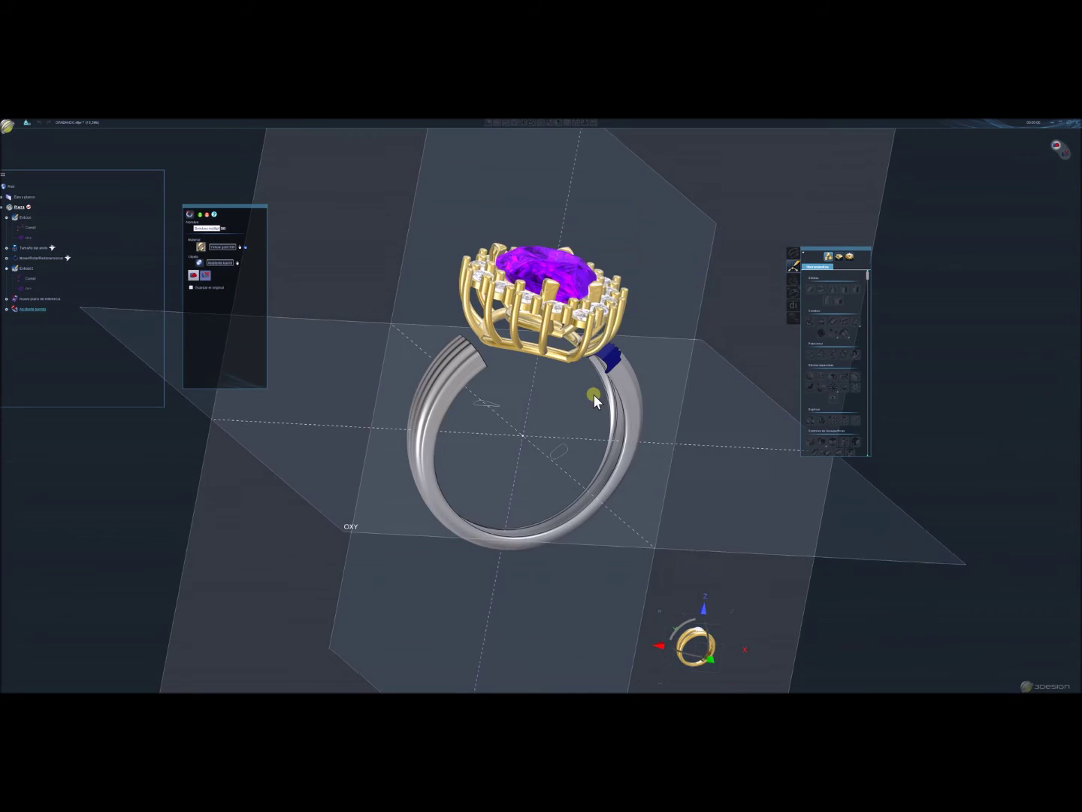
pyautogui.moveTo(648, 358); pyautogui.dragTo(361, 347, button='middle')
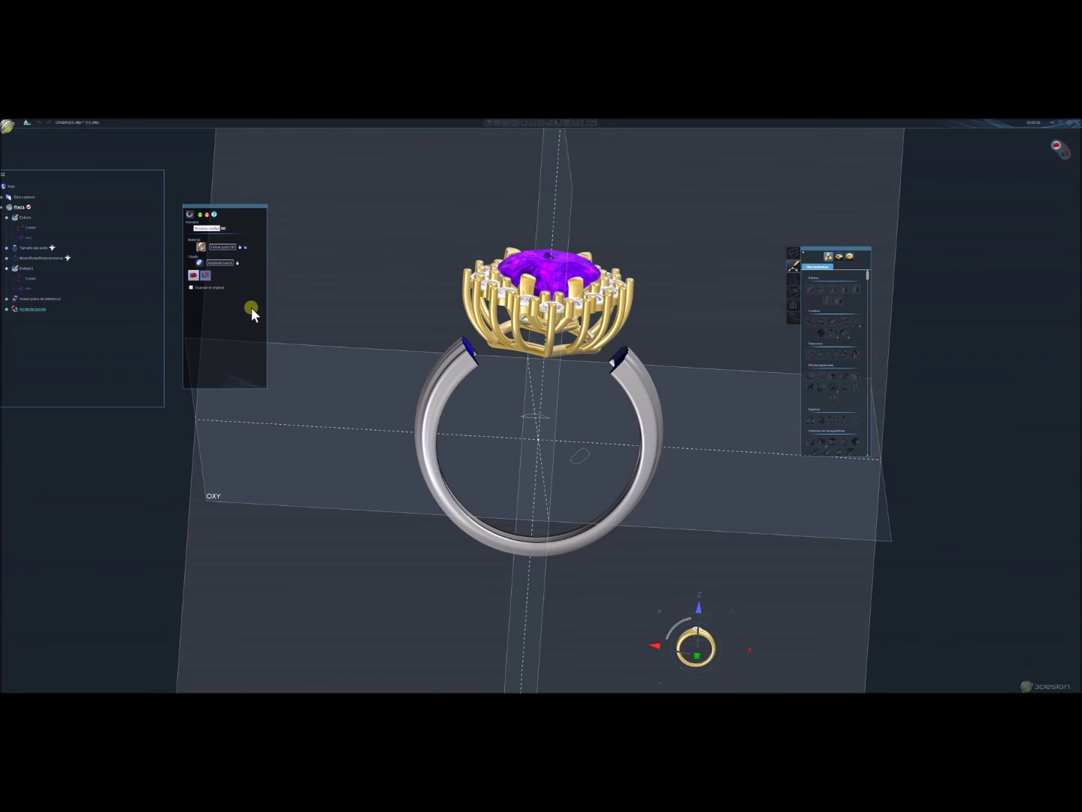
# Define Calado 1 and 2 at the shank's cut ends, then validate and confirm the Bombeo múltiple.
pyautogui.click(205, 275)
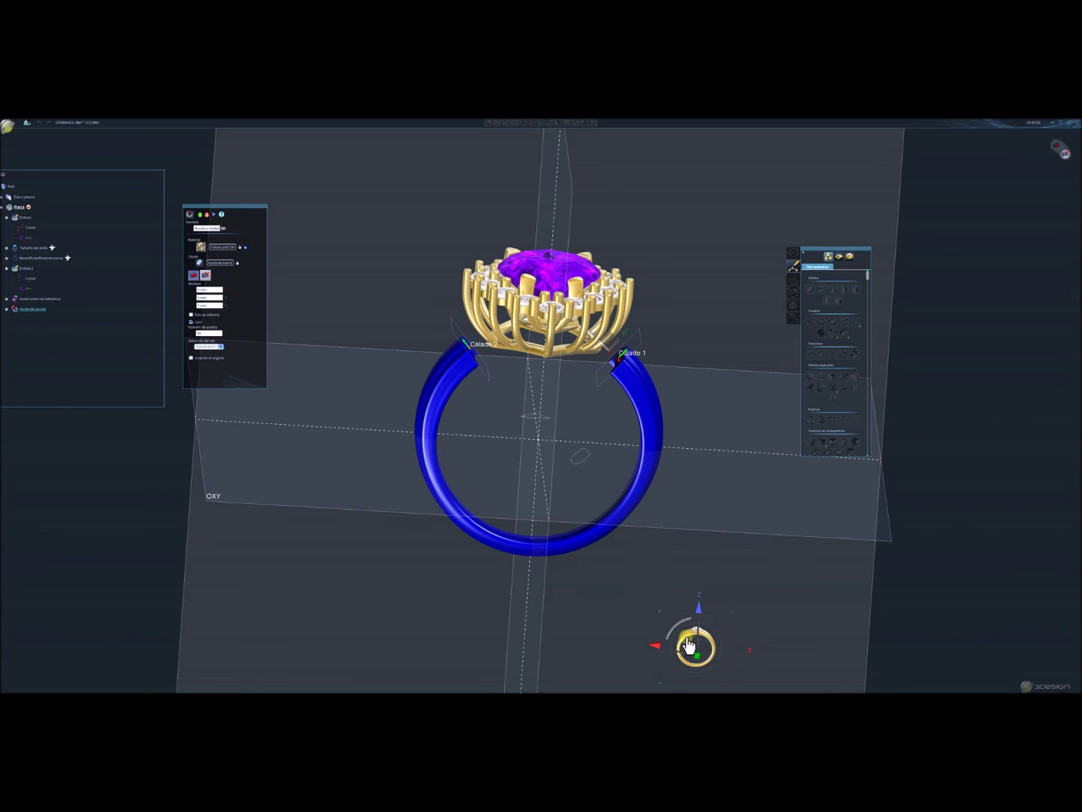
pyautogui.moveTo(693, 648); pyautogui.dragTo(701, 656)
pyautogui.click(702, 657)
pyautogui.scroll(1, 601, 259)
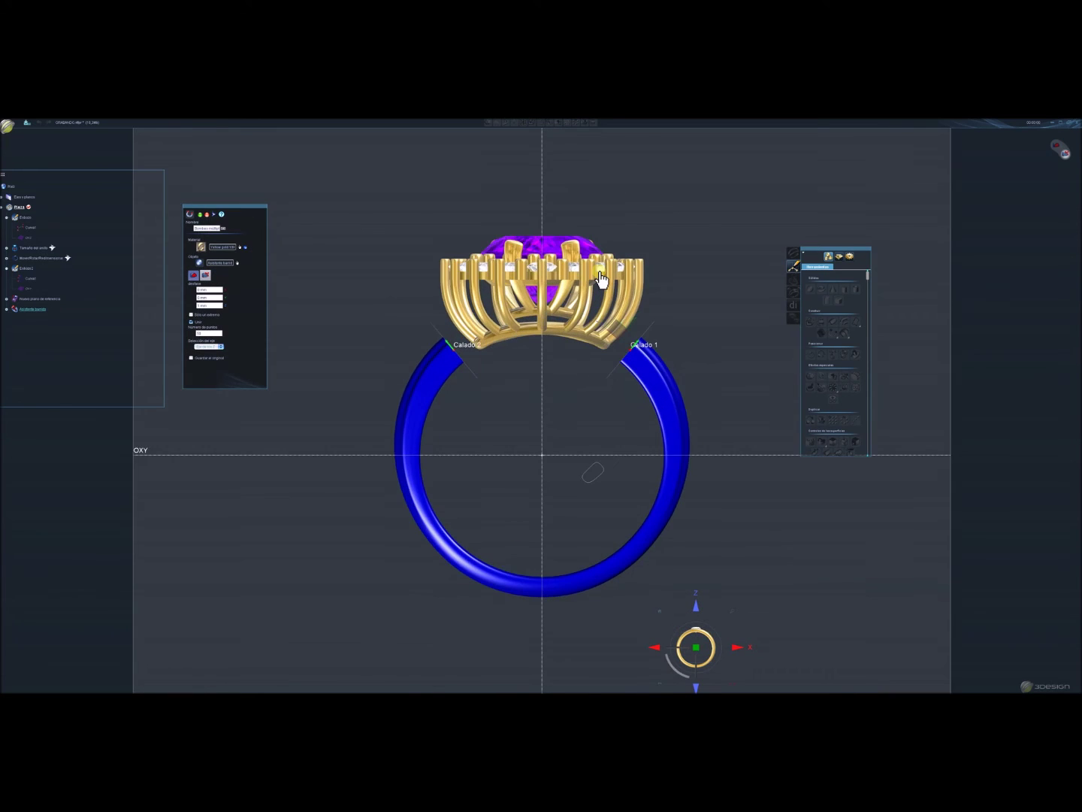
pyautogui.scroll(3, 639, 281)
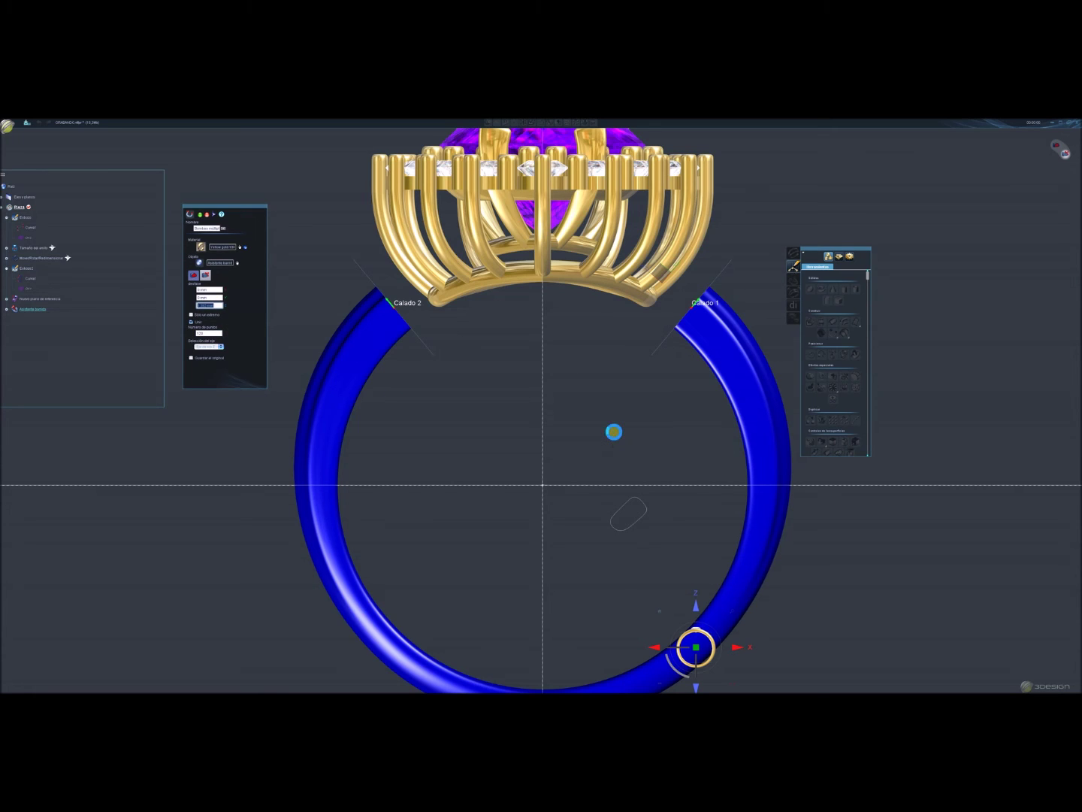
pyautogui.rightClick(613, 431)
pyautogui.moveTo(542, 353)
pyautogui.mouseDown(button='middle')
pyautogui.moveTo(569, 444)
pyautogui.moveTo(554, 455)
pyautogui.moveTo(527, 363)
pyautogui.moveTo(636, 346)
pyautogui.moveTo(674, 506)
pyautogui.moveTo(490, 341)
pyautogui.mouseUp(button='middle')
pyautogui.doubleClick(691, 325)
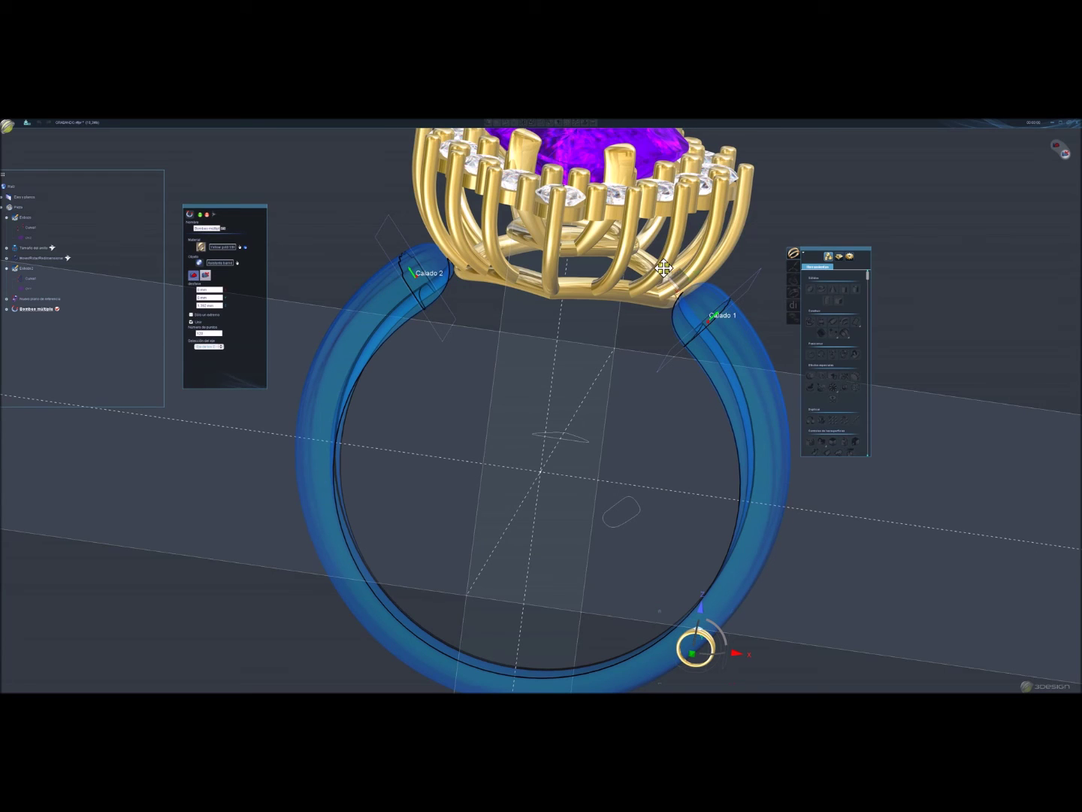
pyautogui.rightClick(634, 341)
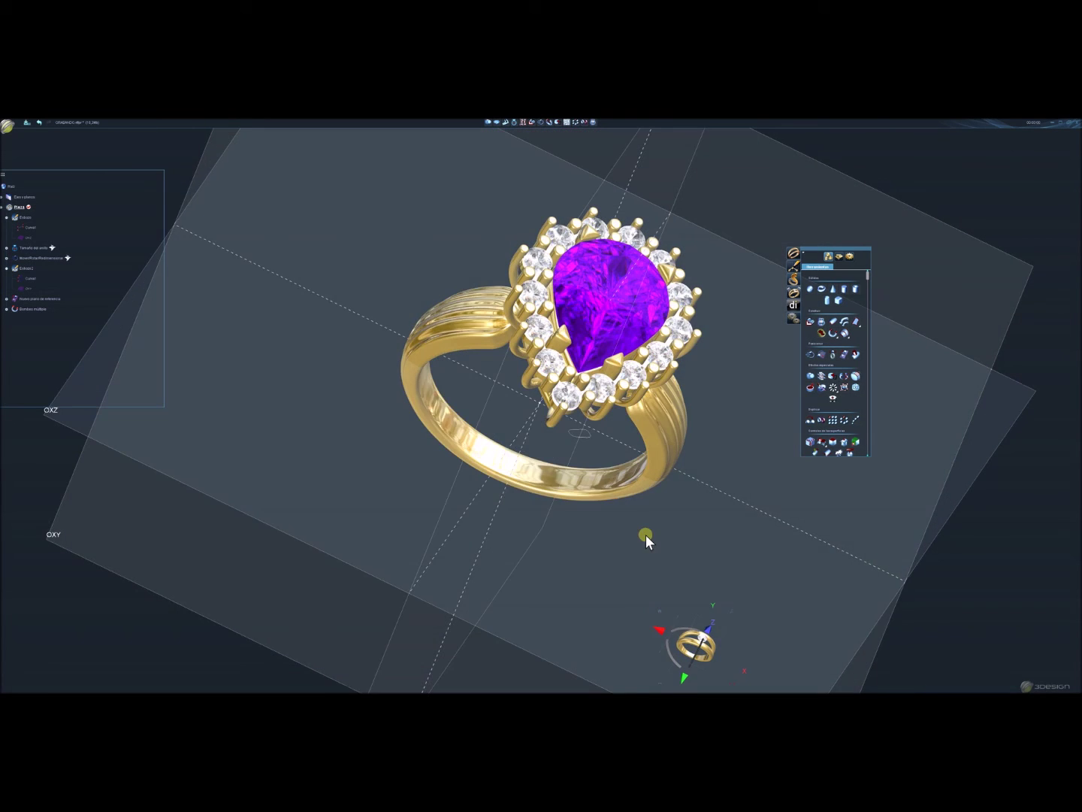
# Check the ring from front, side and three-quarter views, select all parts, and send to deepimage.
pyautogui.moveTo(646, 535)
pyautogui.mouseDown(button='right')
pyautogui.moveTo(237, 363)
pyautogui.moveTo(167, 356)
pyautogui.moveTo(479, 453)
pyautogui.moveTo(493, 503)
pyautogui.moveTo(486, 563)
pyautogui.moveTo(358, 444)
pyautogui.moveTo(233, 416)
pyautogui.moveTo(761, 485)
pyautogui.moveTo(302, 290)
pyautogui.moveTo(521, 393)
pyautogui.moveTo(493, 273)
pyautogui.moveTo(609, 214)
pyautogui.moveTo(664, 476)
pyautogui.moveTo(736, 409)
pyautogui.moveTo(661, 398)
pyautogui.mouseUp(button='right')
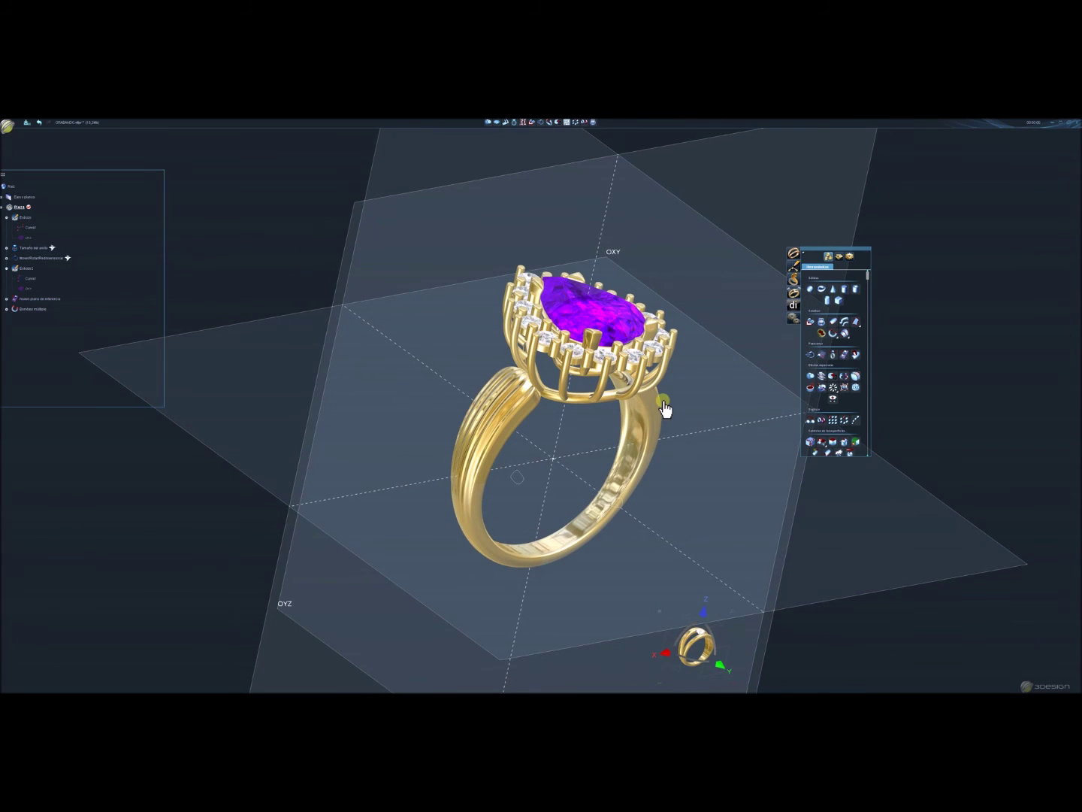
pyautogui.moveTo(378, 470)
pyautogui.mouseDown(button='right')
pyautogui.moveTo(709, 525)
pyautogui.moveTo(386, 488)
pyautogui.moveTo(603, 539)
pyautogui.moveTo(756, 488)
pyautogui.moveTo(640, 503)
pyautogui.mouseUp(button='right')
pyautogui.moveTo(429, 537)
pyautogui.mouseDown(button='right')
pyautogui.moveTo(724, 538)
pyautogui.moveTo(757, 517)
pyautogui.mouseUp(button='right')
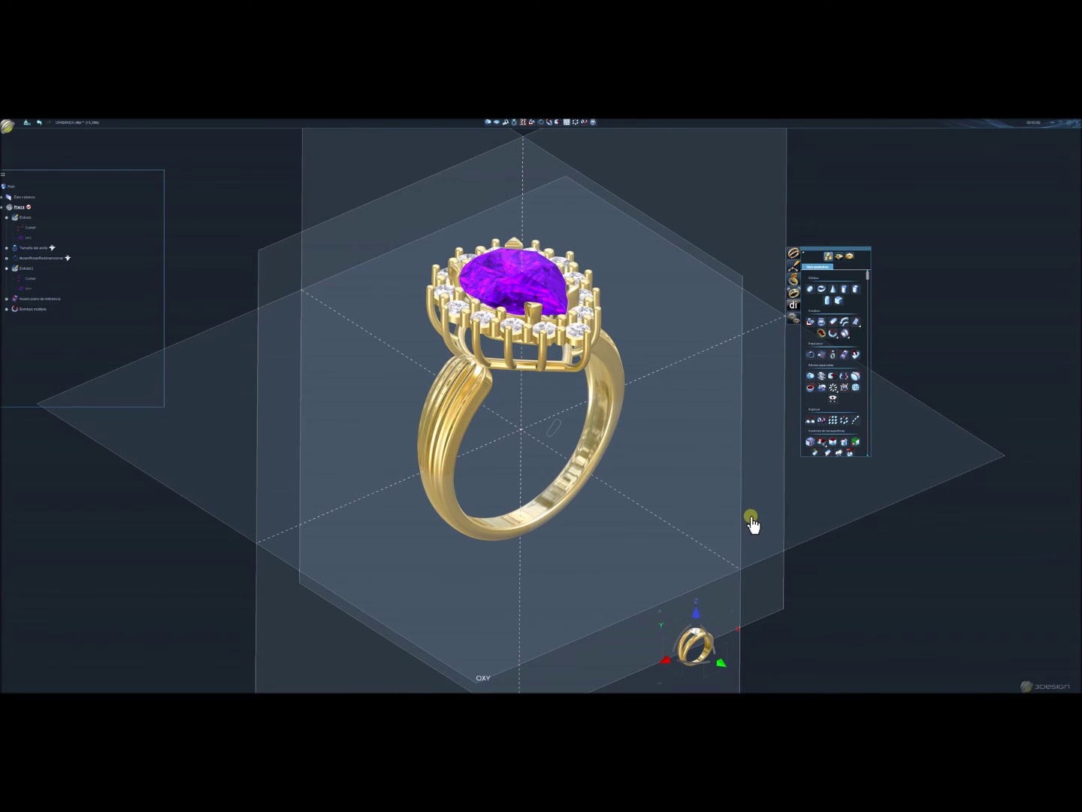
pyautogui.hotkey('ctrl', 'a')
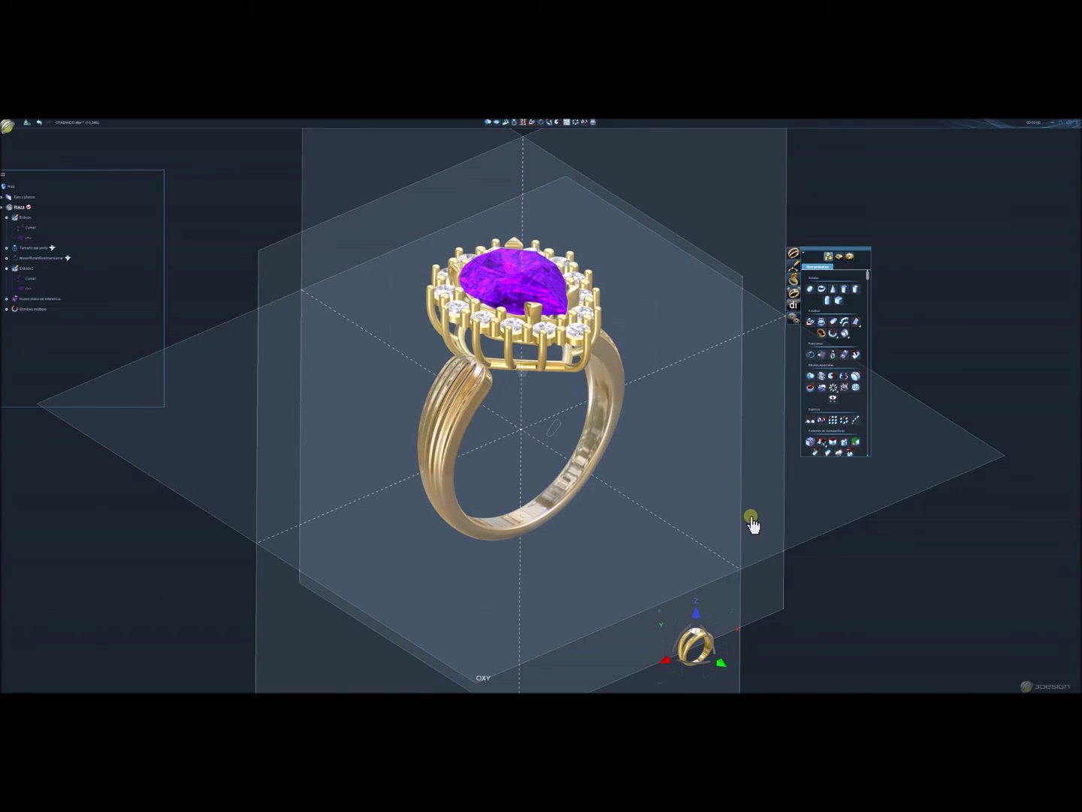
pyautogui.click(792, 307)
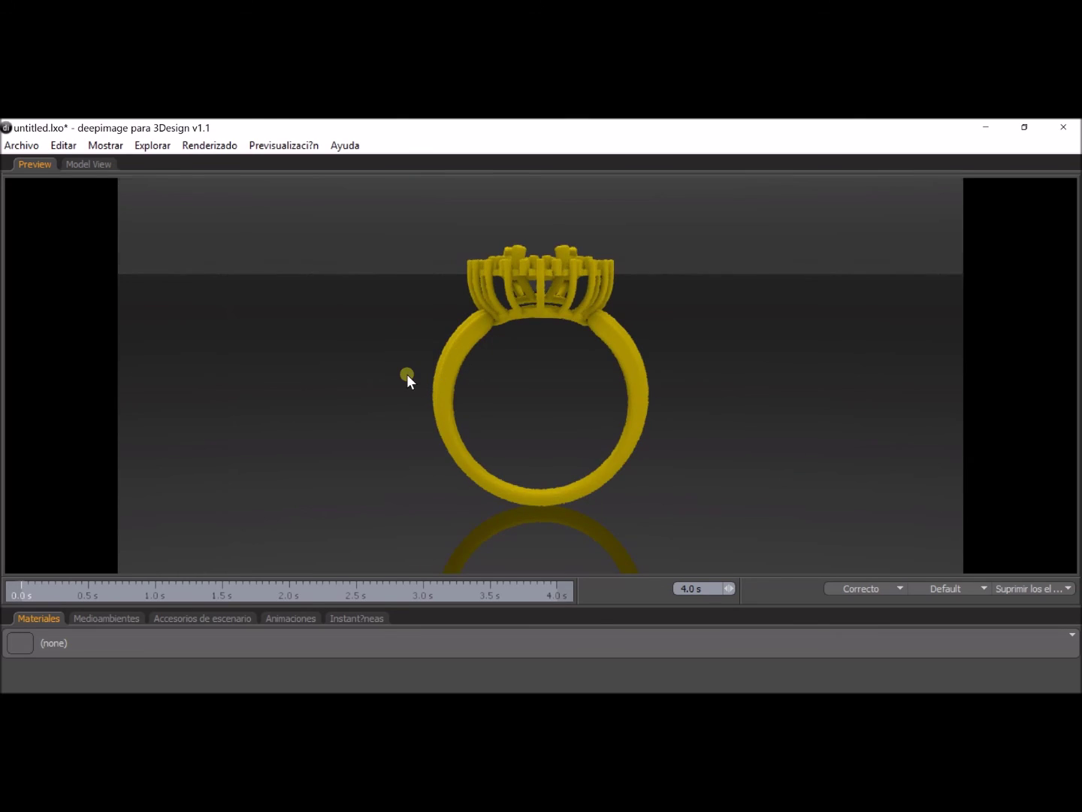
# Rotate the ring into a tilted pose and pan it to the right of the frame.
pyautogui.moveTo(407, 374)
pyautogui.mouseDown()
pyautogui.moveTo(531, 436)
pyautogui.moveTo(517, 463)
pyautogui.mouseUp()
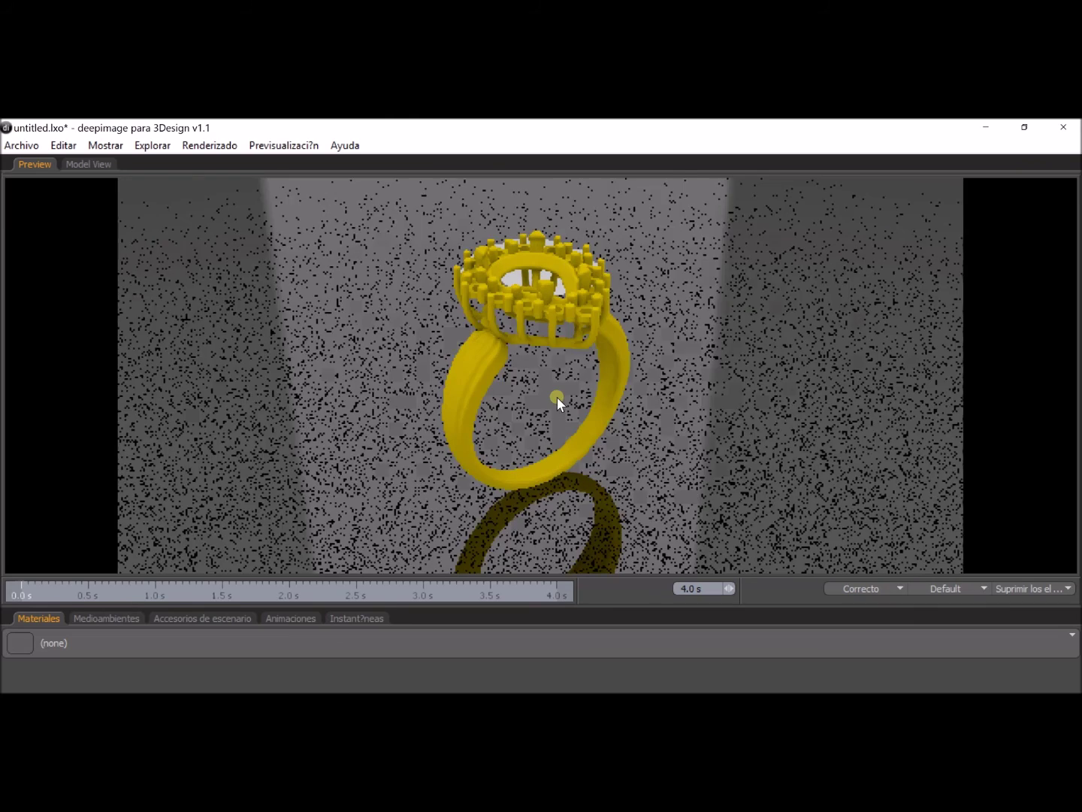
pyautogui.moveTo(595, 466); pyautogui.dragTo(407, 468)
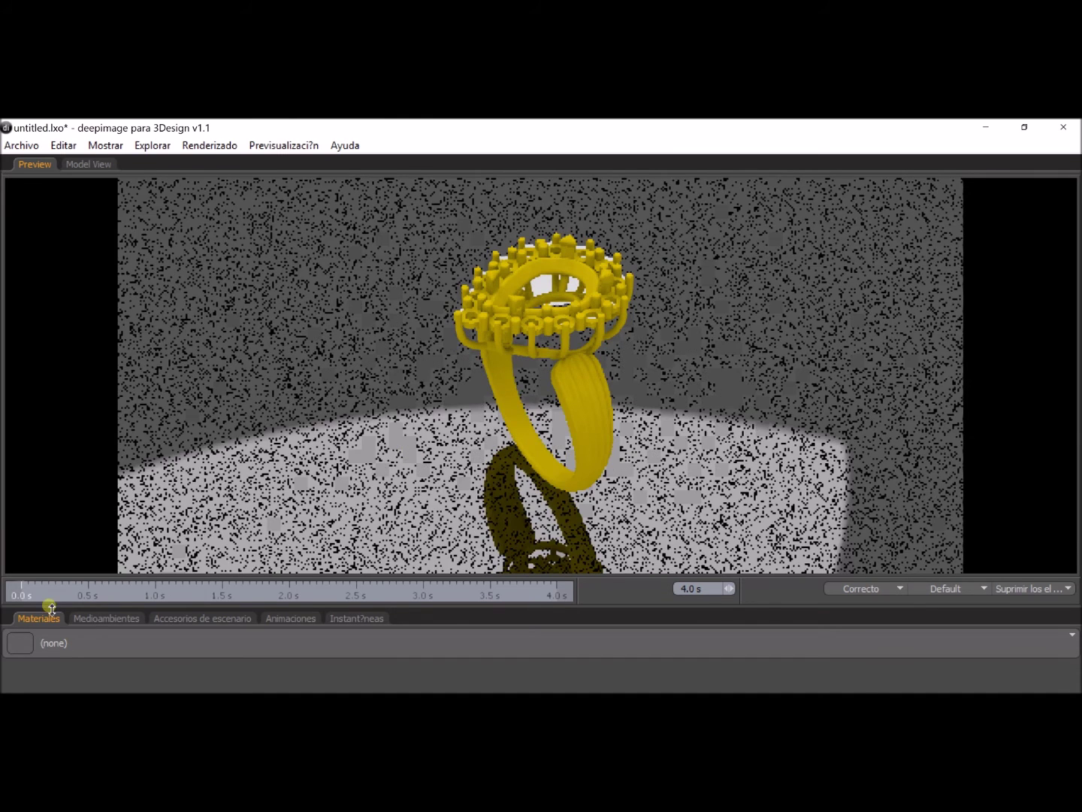
pyautogui.click(150, 147)
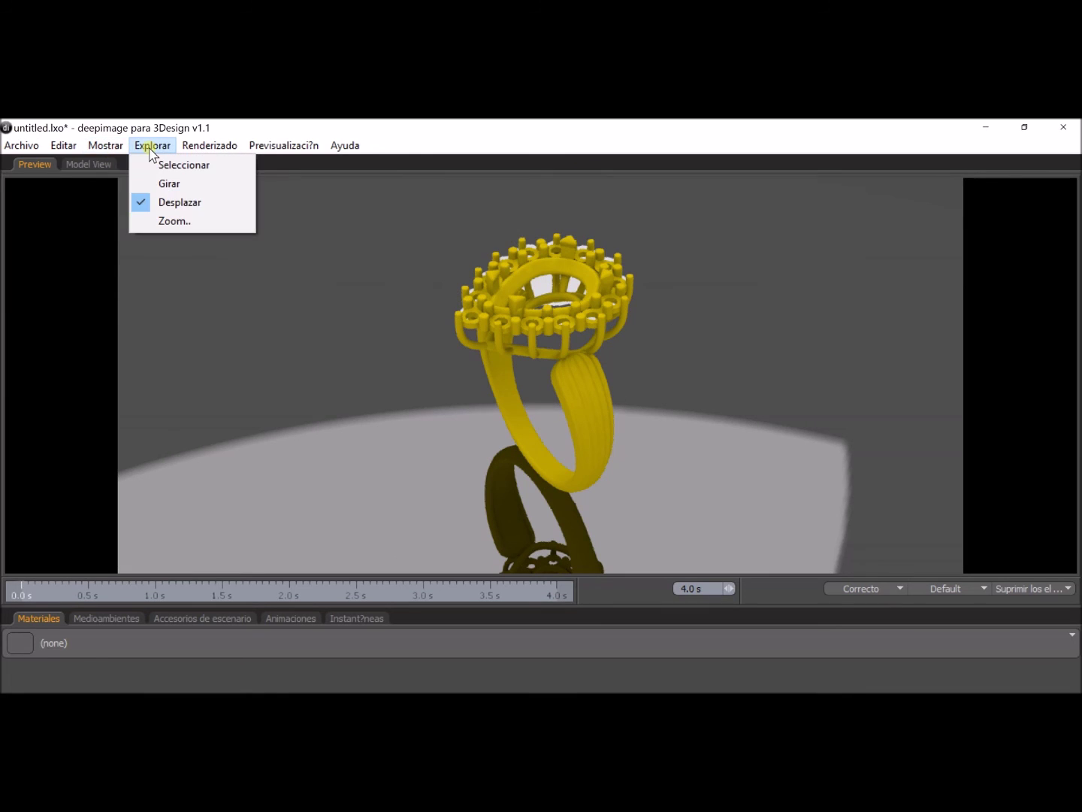
pyautogui.click(159, 164)
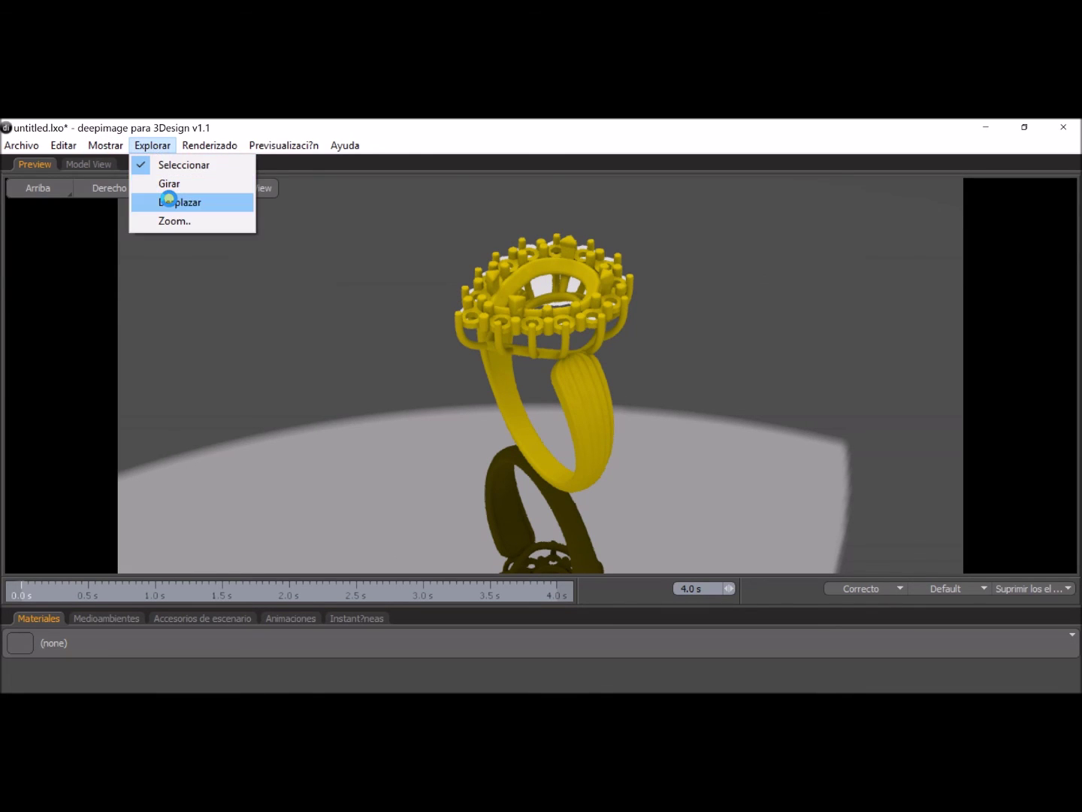
pyautogui.click(179, 202)
pyautogui.moveTo(388, 351); pyautogui.dragTo(463, 349)
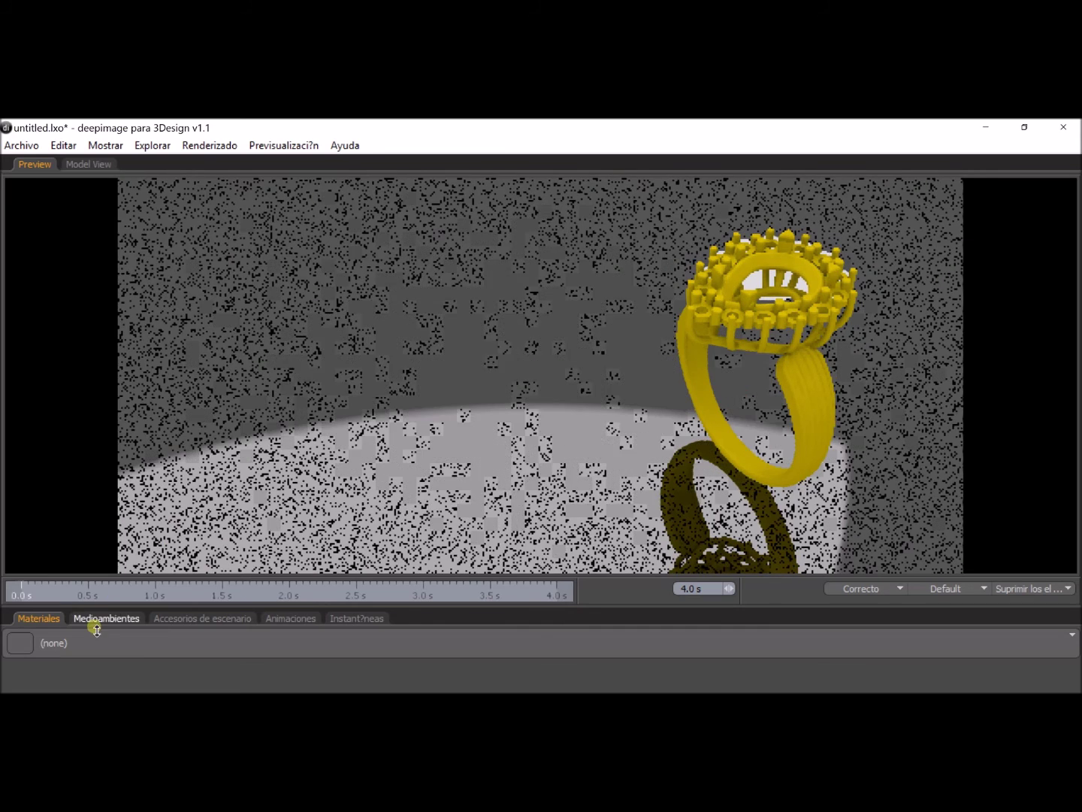
# Apply Satin Finish Palladium from the Extra materials to the ring metal.
pyautogui.click(91, 623)
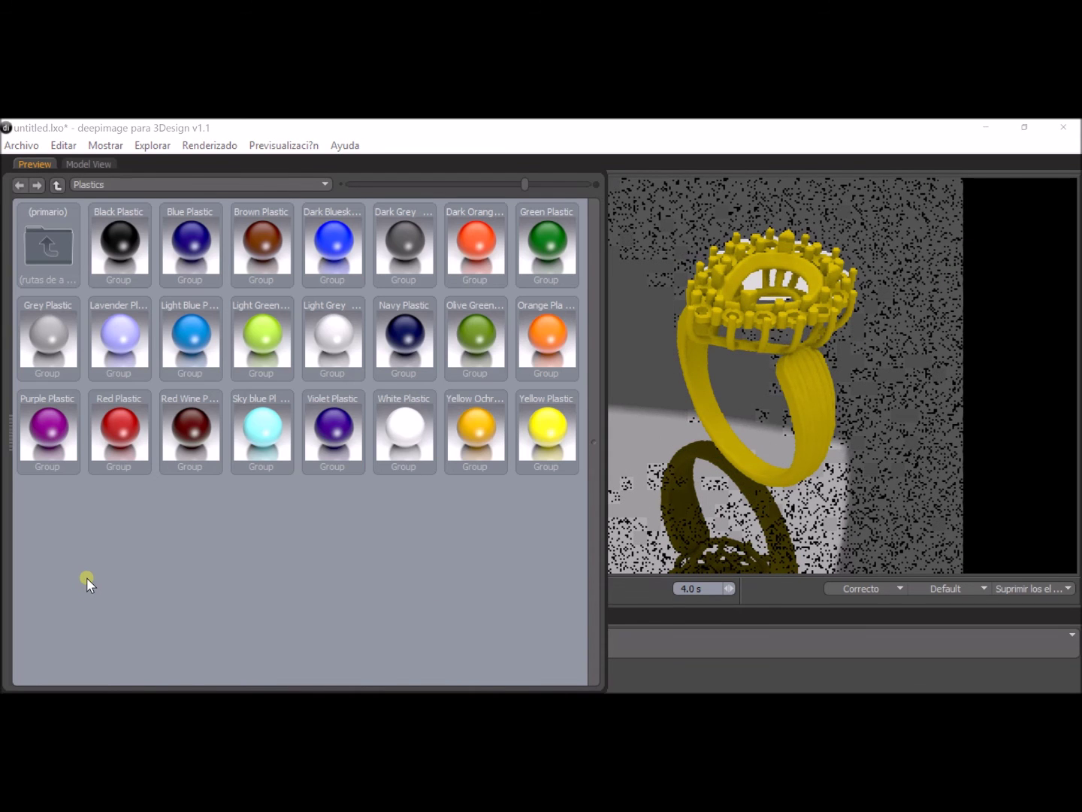
pyautogui.doubleClick(48, 223)
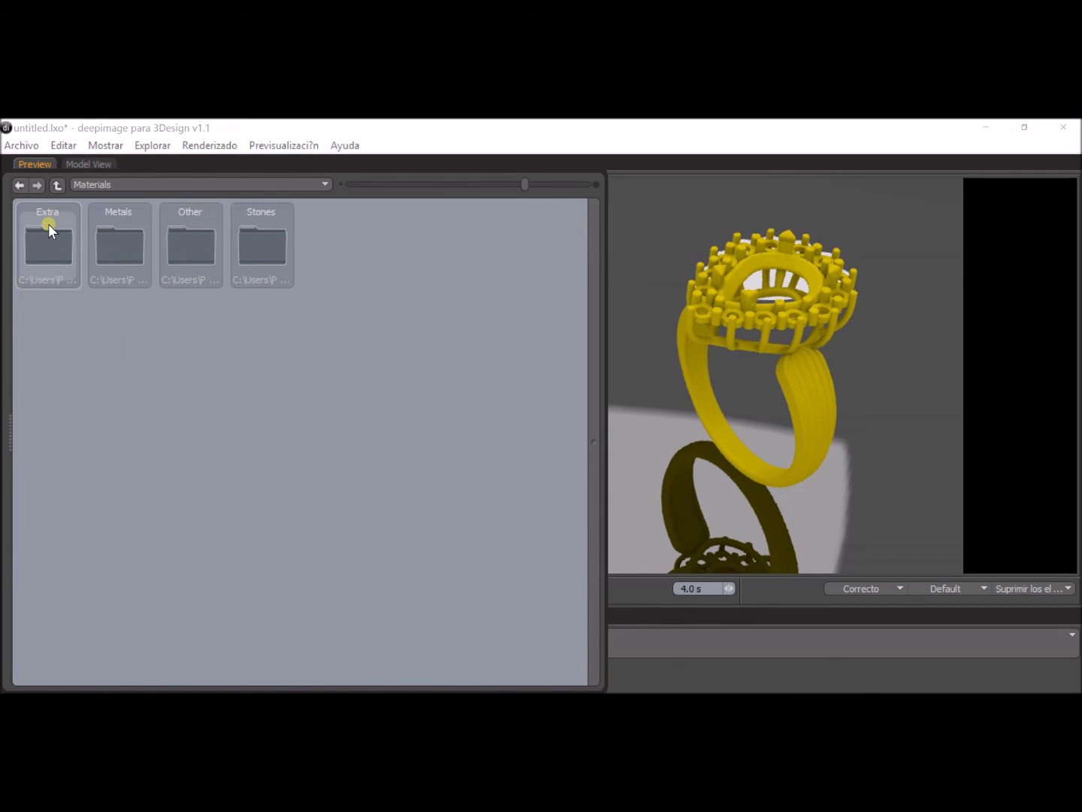
pyautogui.doubleClick(133, 267)
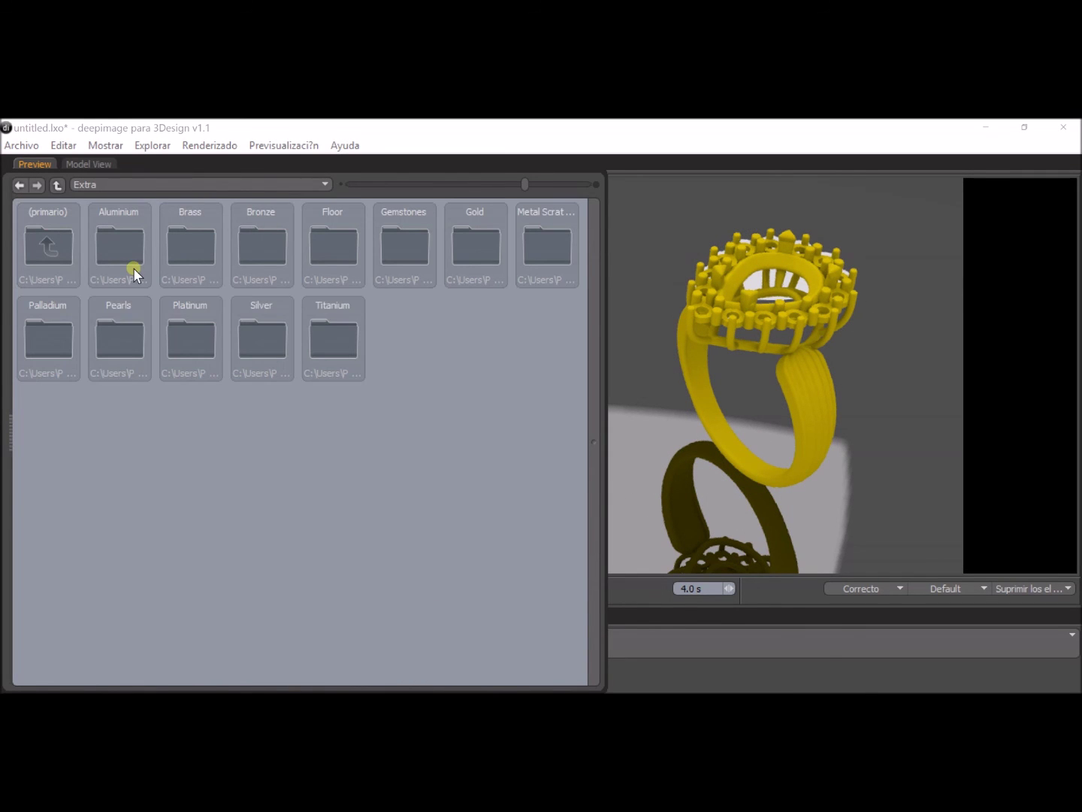
pyautogui.doubleClick(75, 322)
pyautogui.moveTo(240, 255); pyautogui.dragTo(812, 377)
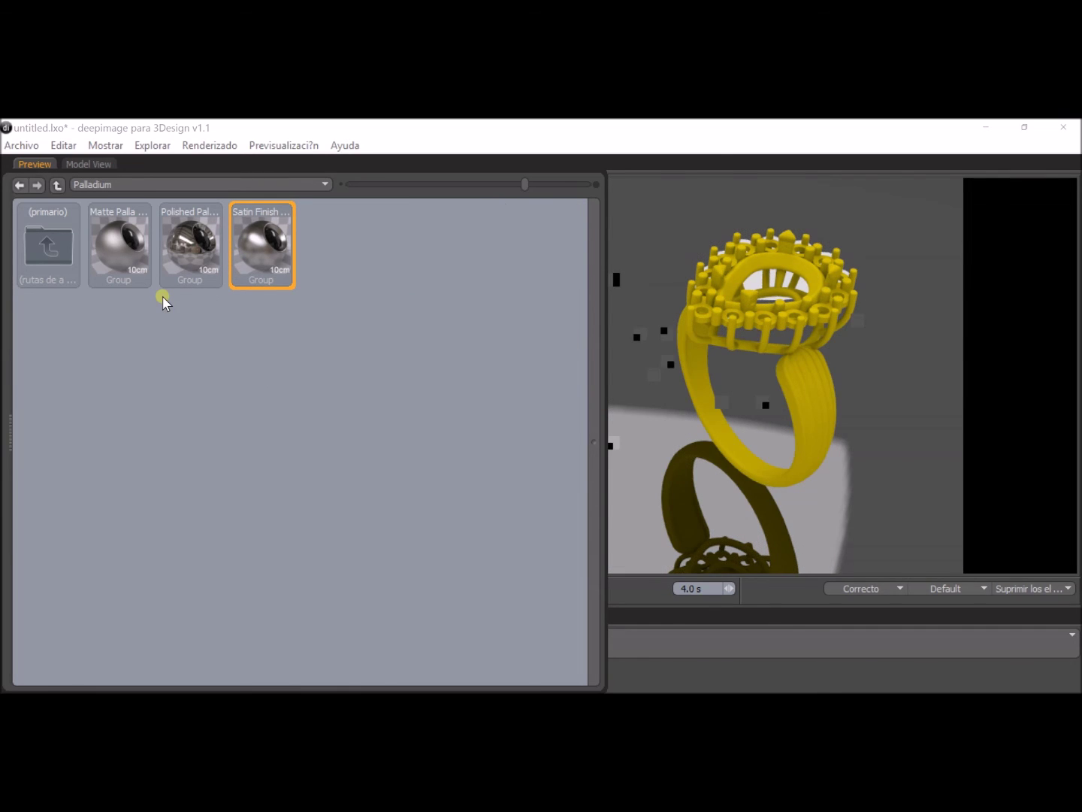
# Apply Diamond 0-1 to the pear centre stone and MoldaviteL to the halo stones.
pyautogui.doubleClick(50, 254)
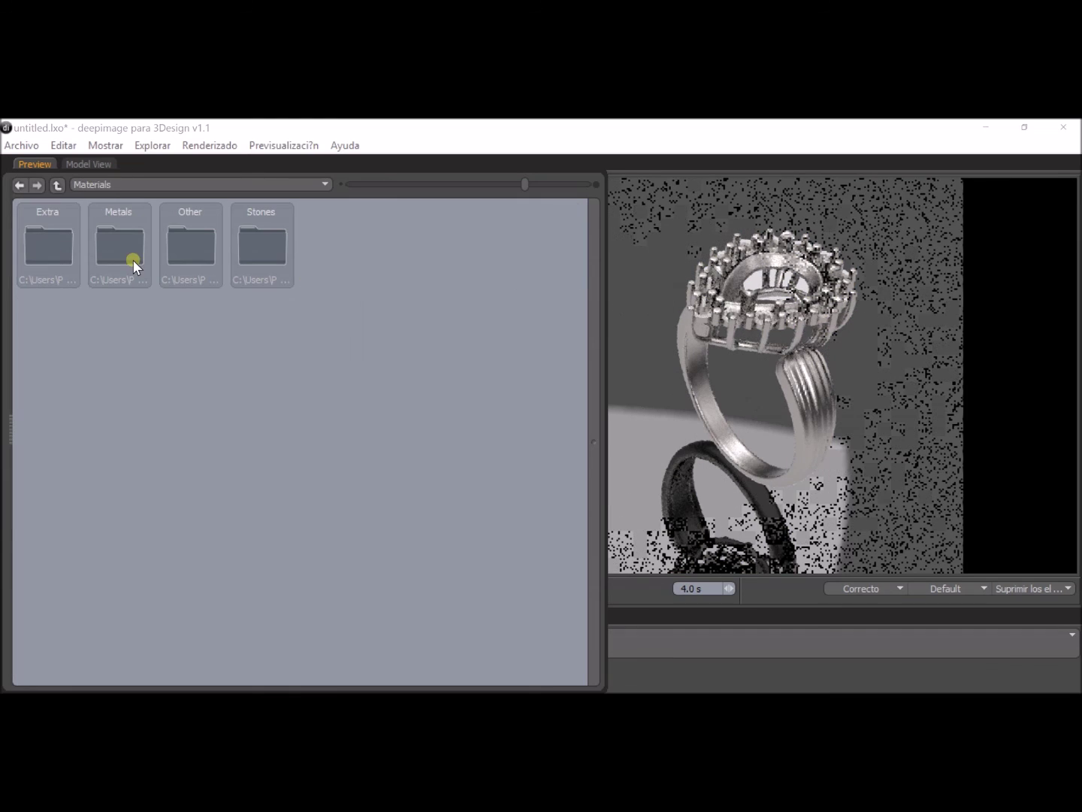
pyautogui.doubleClick(239, 265)
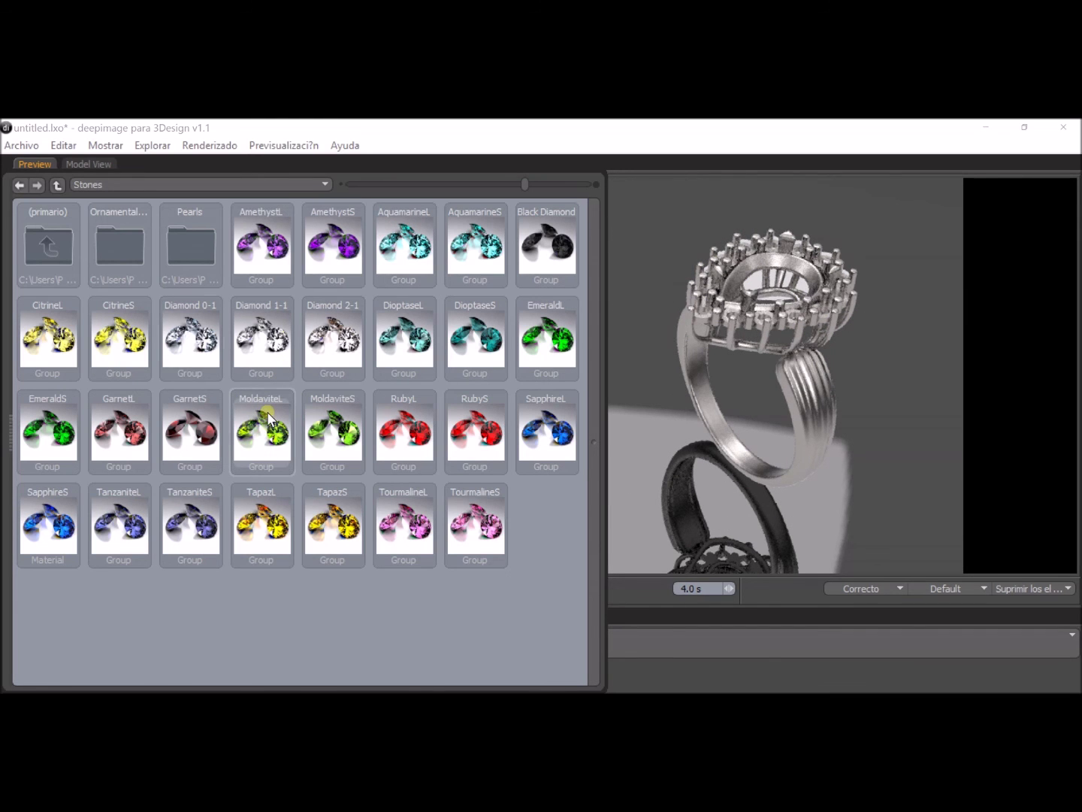
pyautogui.moveTo(228, 347); pyautogui.dragTo(791, 273)
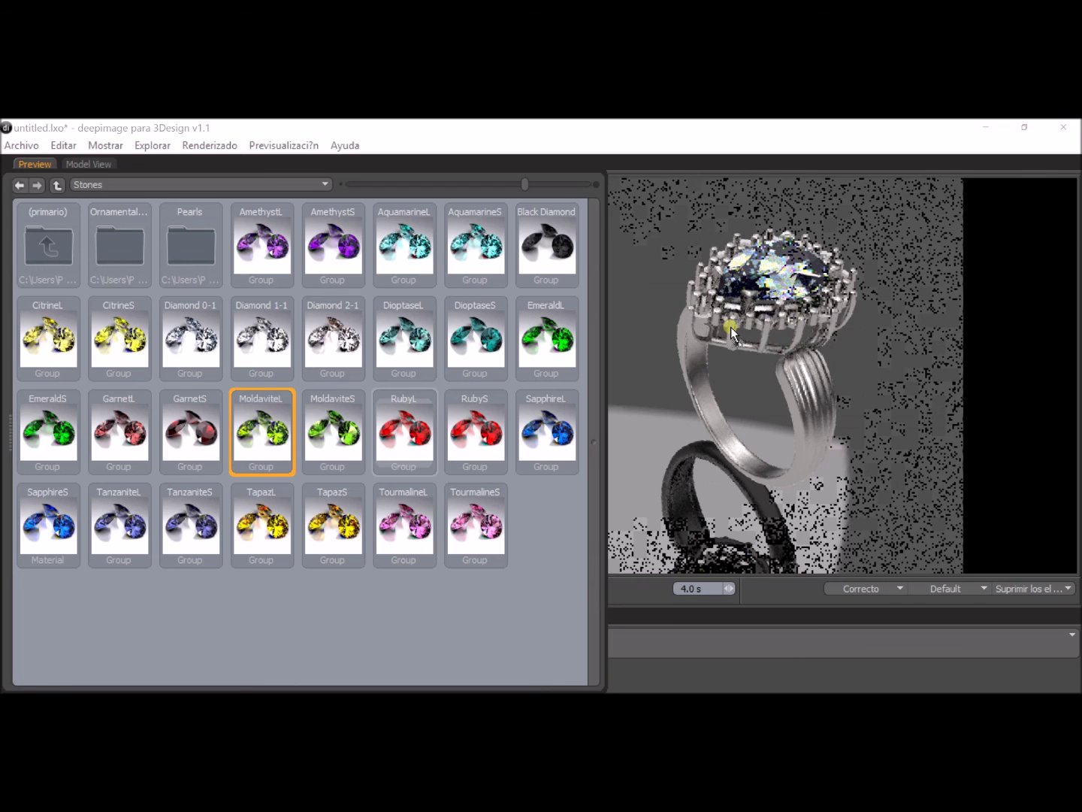
pyautogui.moveTo(264, 441); pyautogui.dragTo(730, 327)
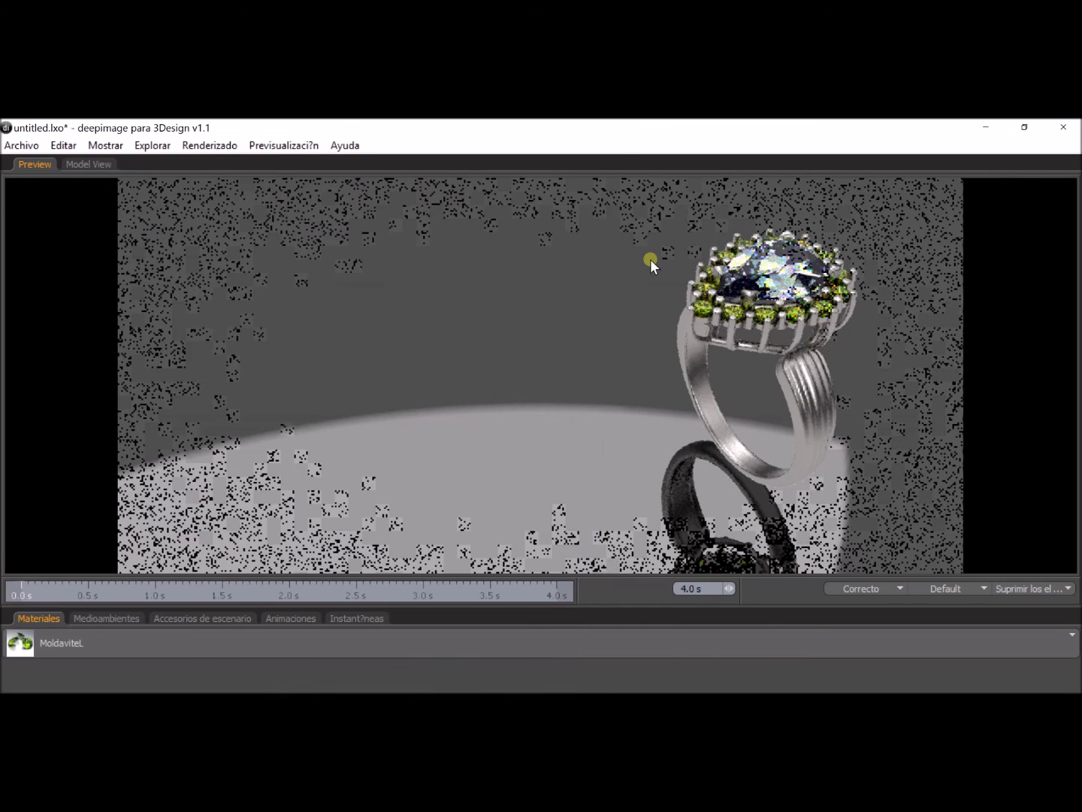
pyautogui.click(647, 258)
# Set a custom square render resolution of 900×900.
pyautogui.click(237, 149)
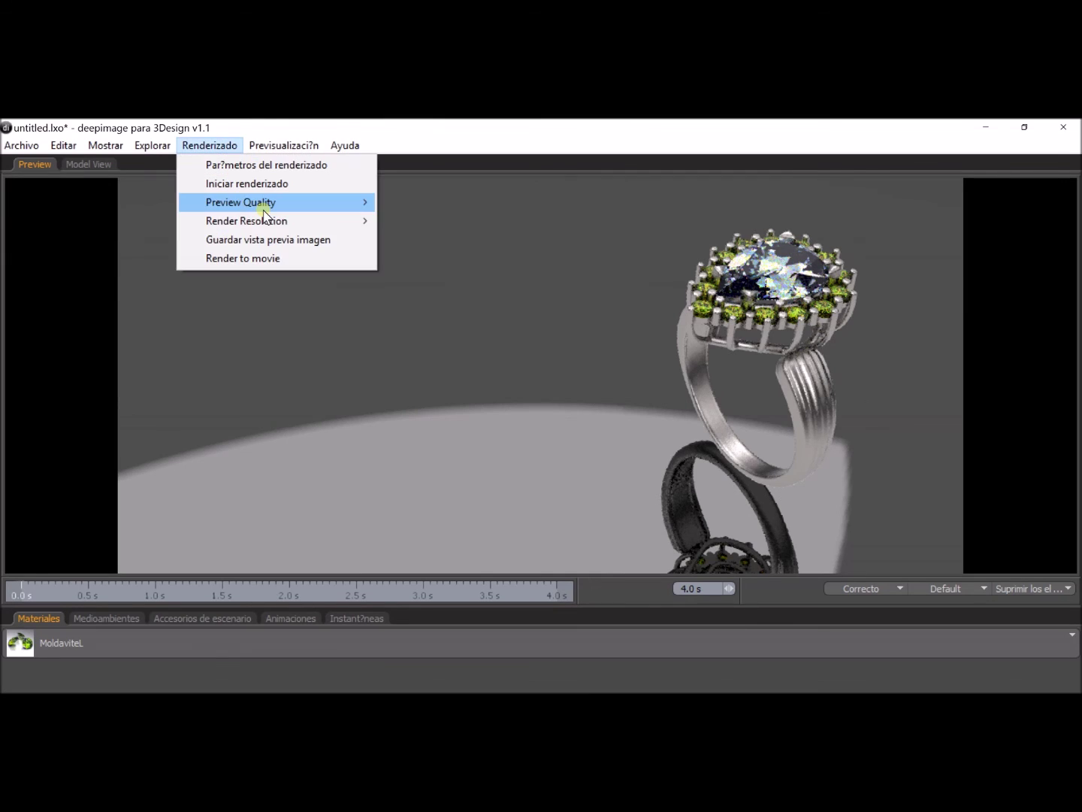
pyautogui.moveTo(246, 221)
pyautogui.click(444, 446)
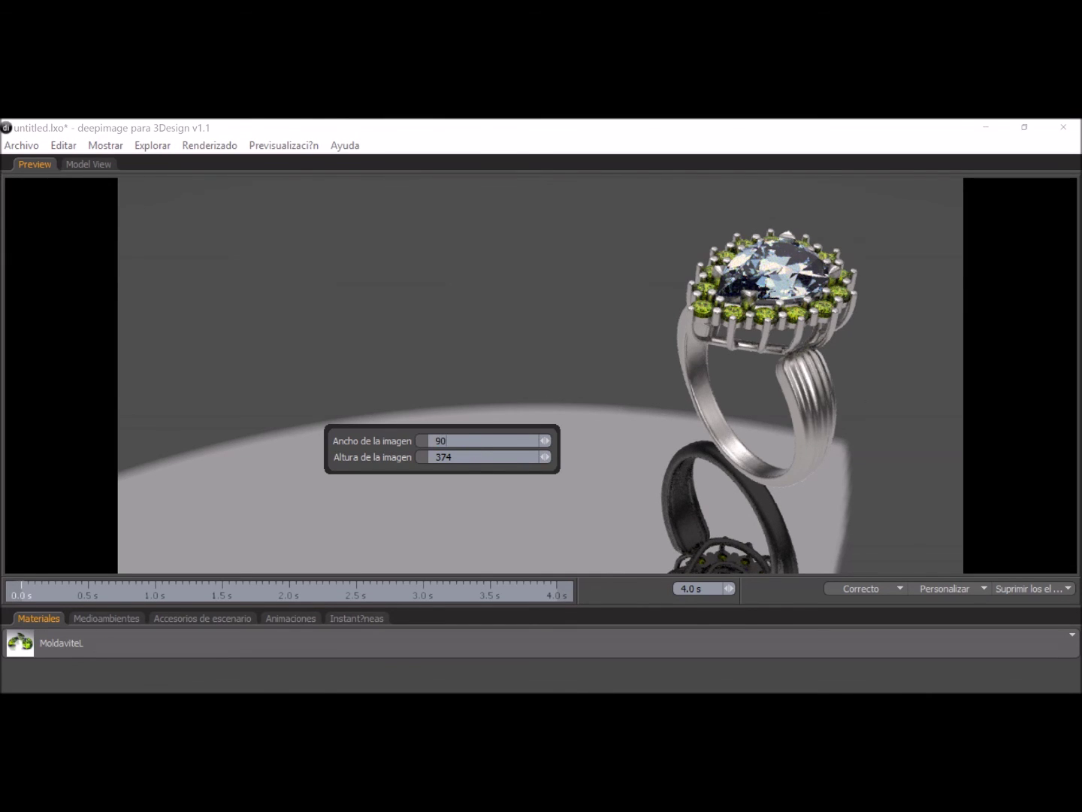
pyautogui.press('Tab')
pyautogui.click(484, 388)
pyautogui.moveTo(630, 362)
pyautogui.mouseDown()
pyautogui.moveTo(603, 360)
pyautogui.moveTo(659, 364)
pyautogui.mouseUp()
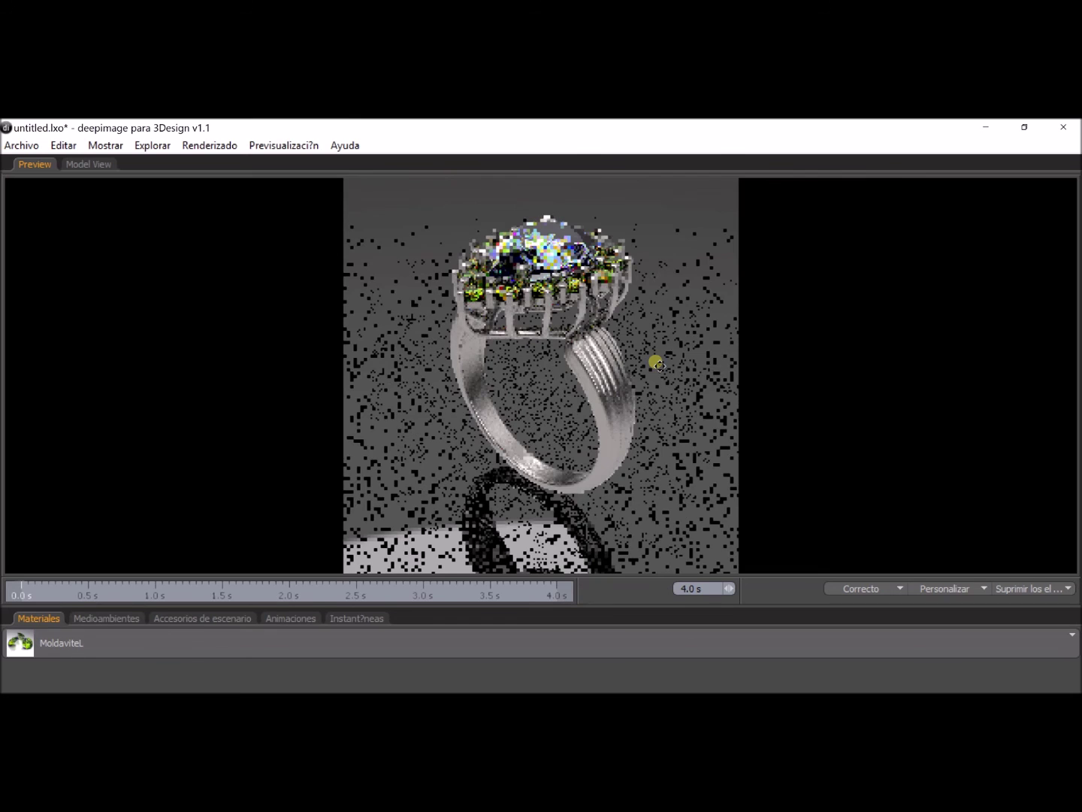
# Apply the New Standard 2 studio environment to the scene.
pyautogui.click(96, 618)
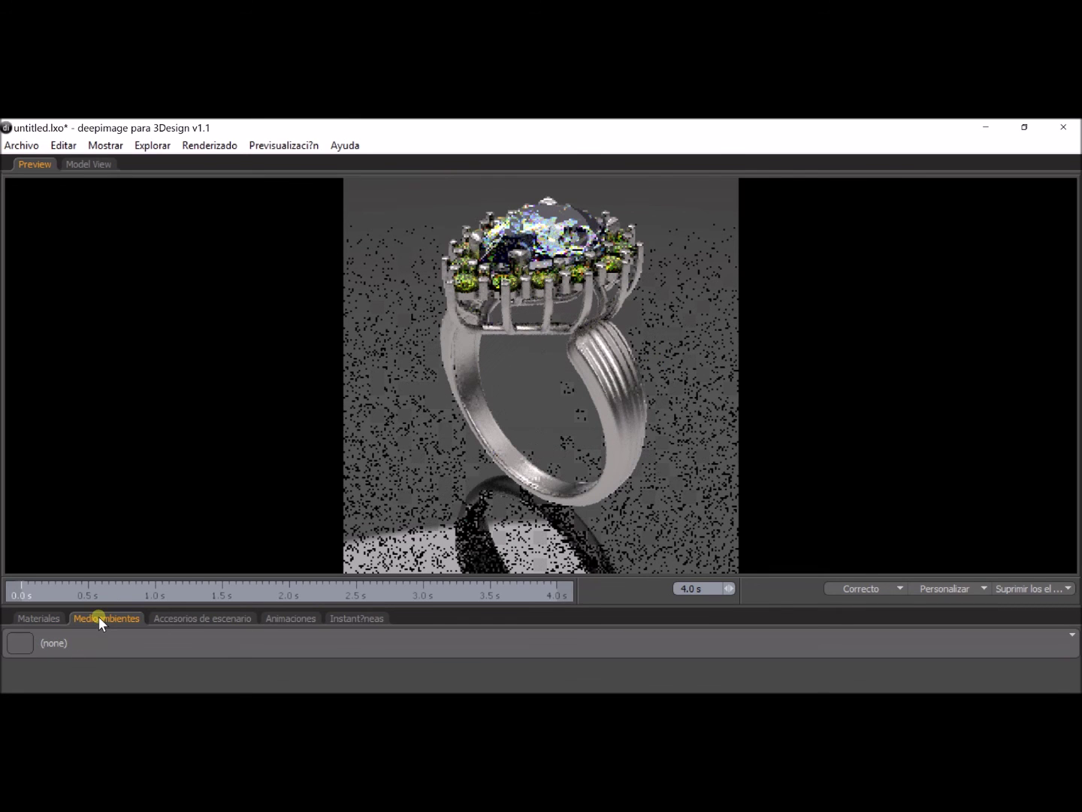
pyautogui.click(109, 634)
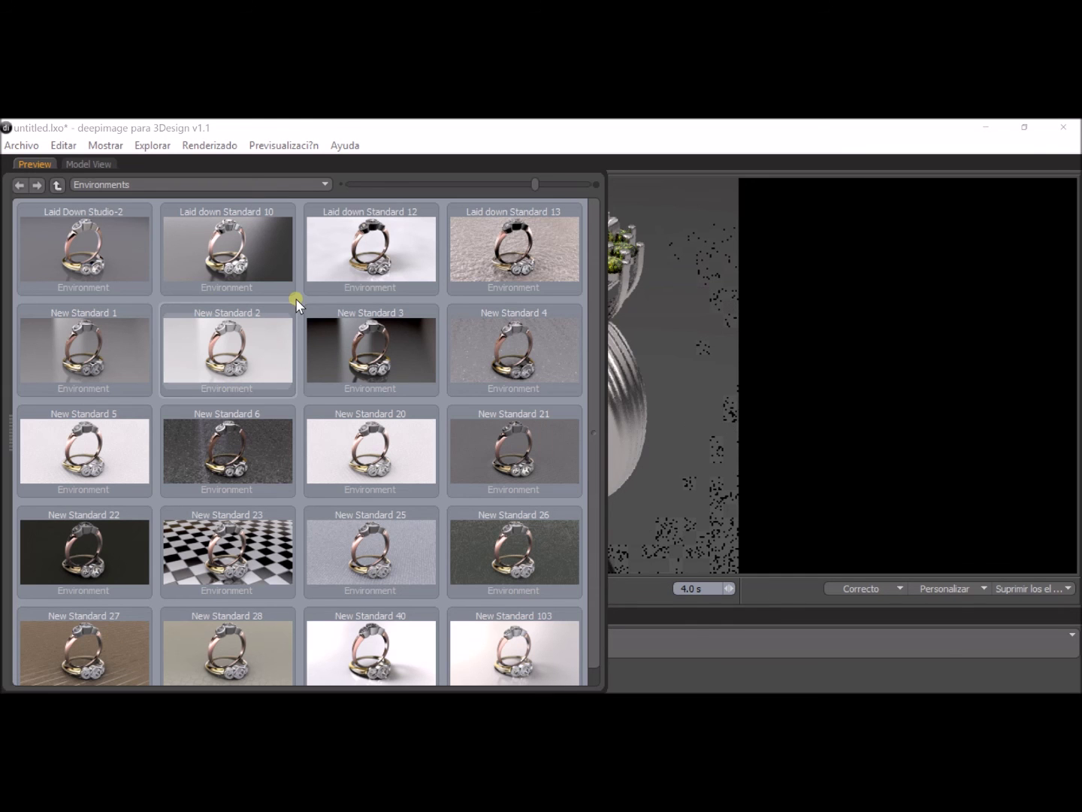
pyautogui.doubleClick(256, 335)
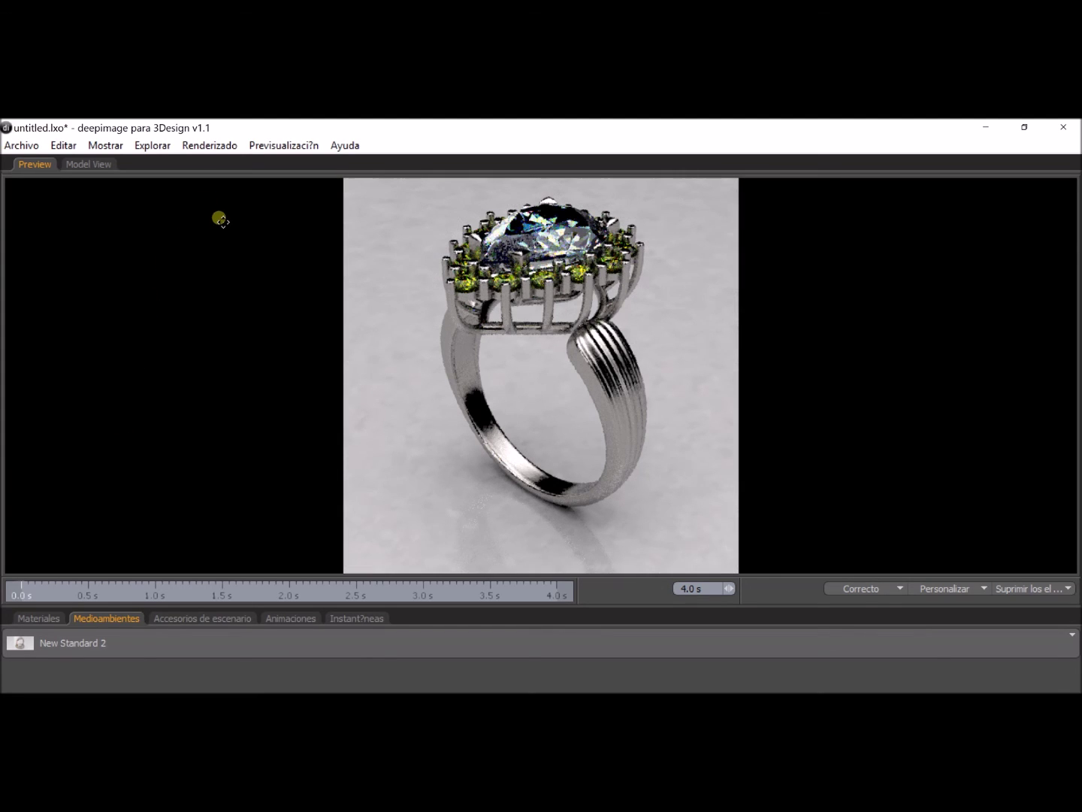
# Orbit to a more top-down view and start the final render.
pyautogui.moveTo(444, 407)
pyautogui.mouseDown()
pyautogui.moveTo(585, 466)
pyautogui.moveTo(628, 447)
pyautogui.moveTo(587, 451)
pyautogui.moveTo(585, 406)
pyautogui.mouseUp()
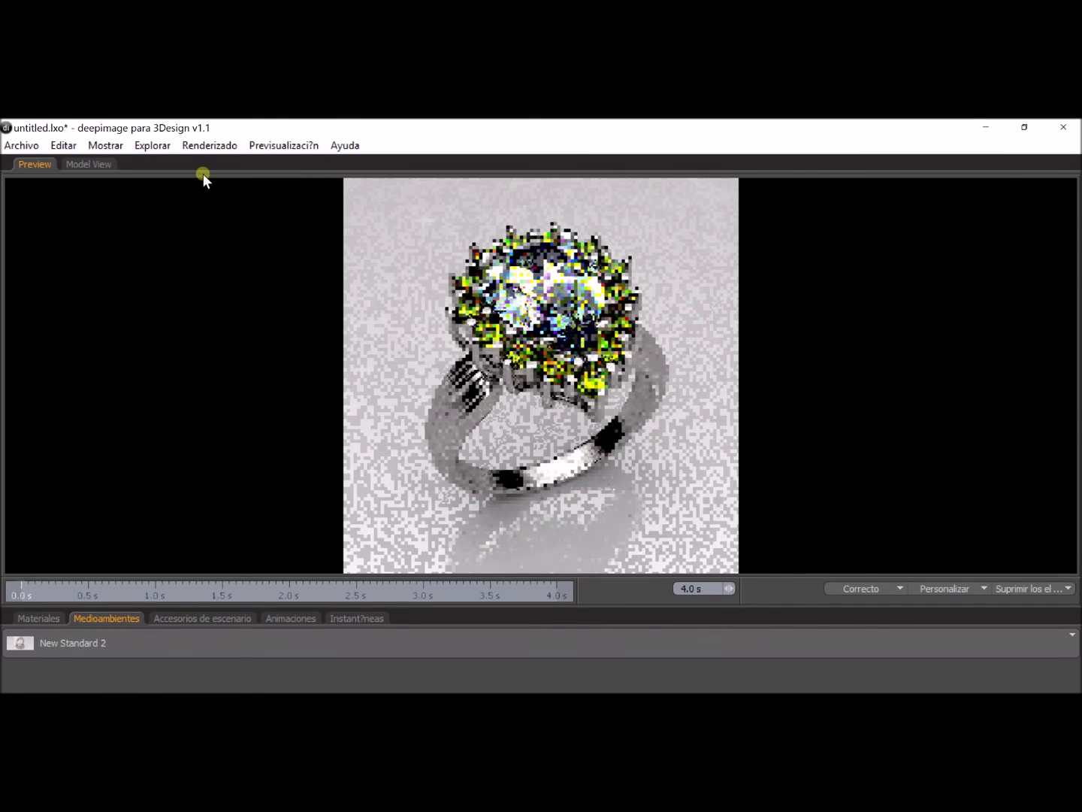
pyautogui.click(209, 146)
pyautogui.click(223, 183)
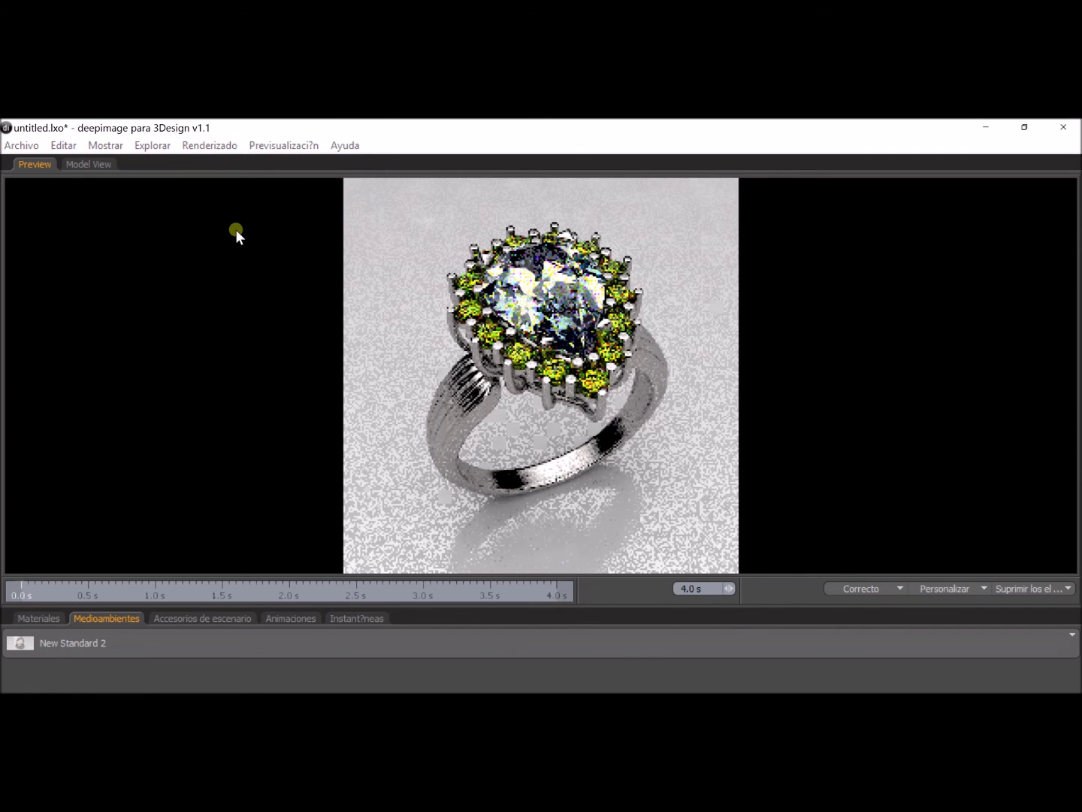